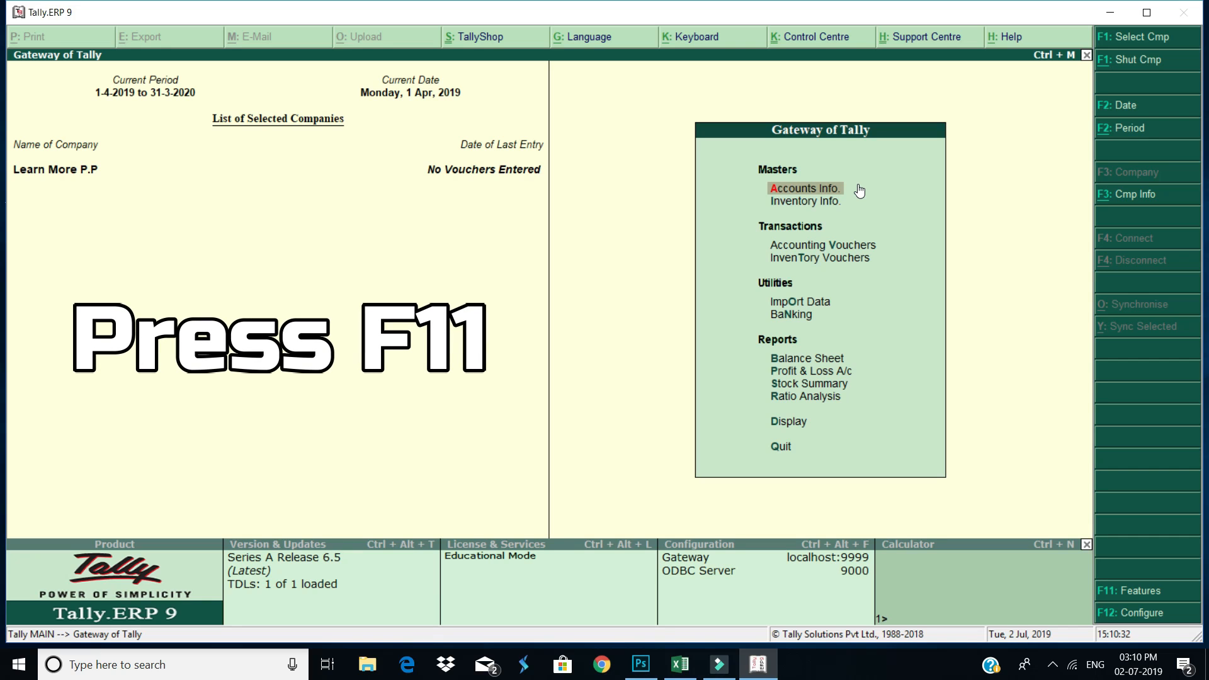
Enable multiple godowns and stock categories in the company's inventory features.
key("F11")
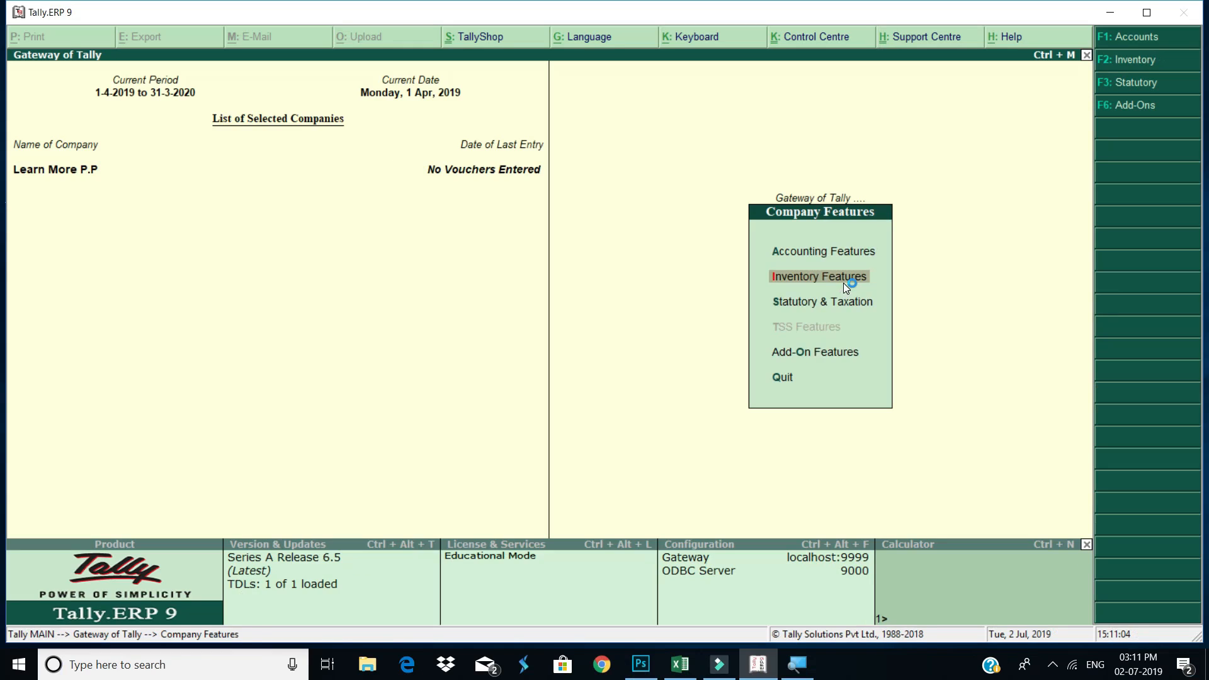
left_click(843, 283)
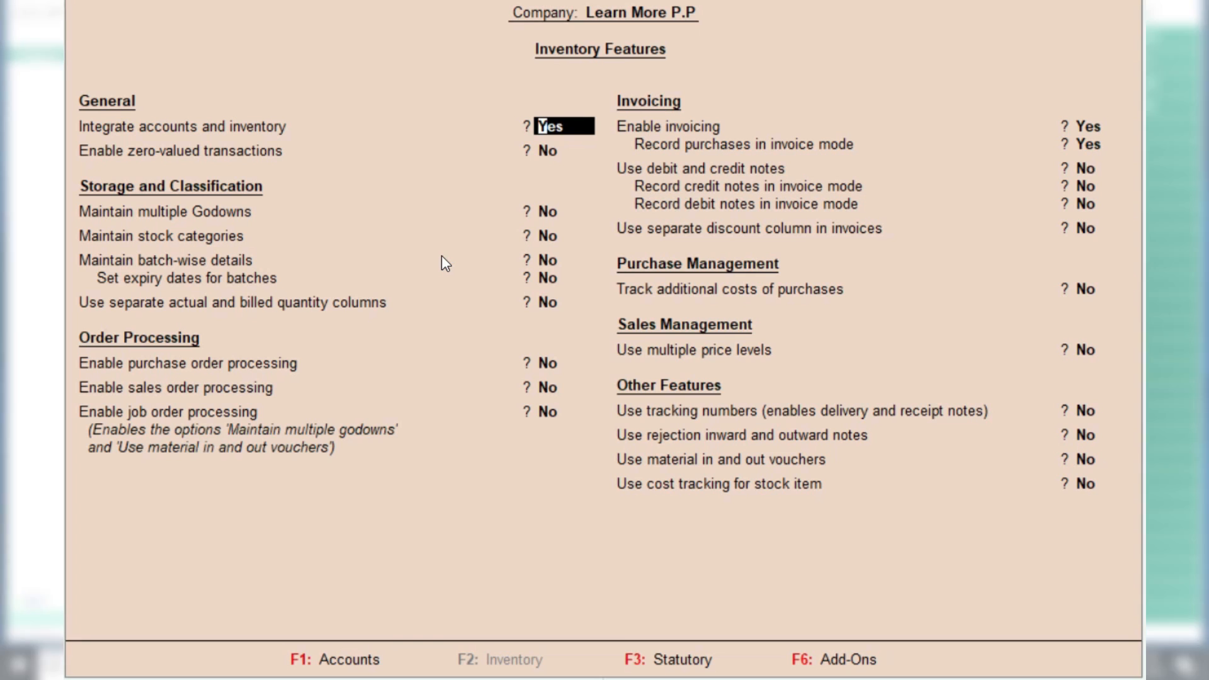
key("Return")
key("Return")
type("y")
key("Return")
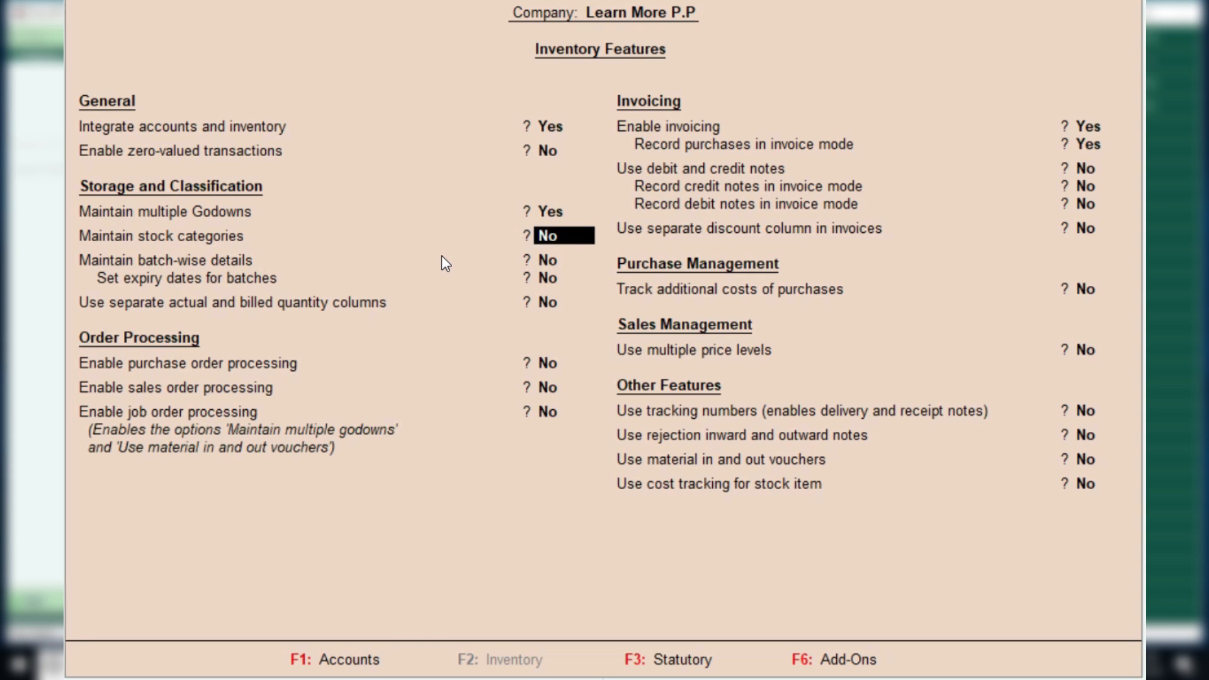
type("yes")
key("Return")
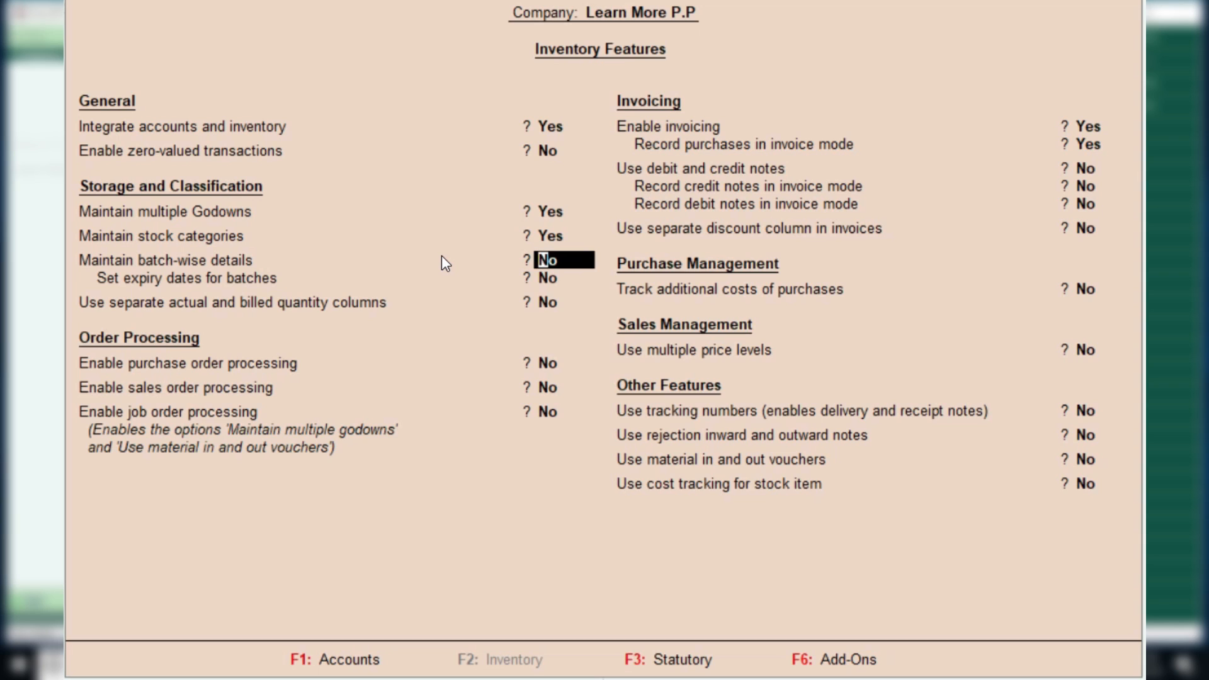
Enable purchase order processing and sales order processing, leaving batch-wise details and separate actual and billed quantity columns off.
key("Return")
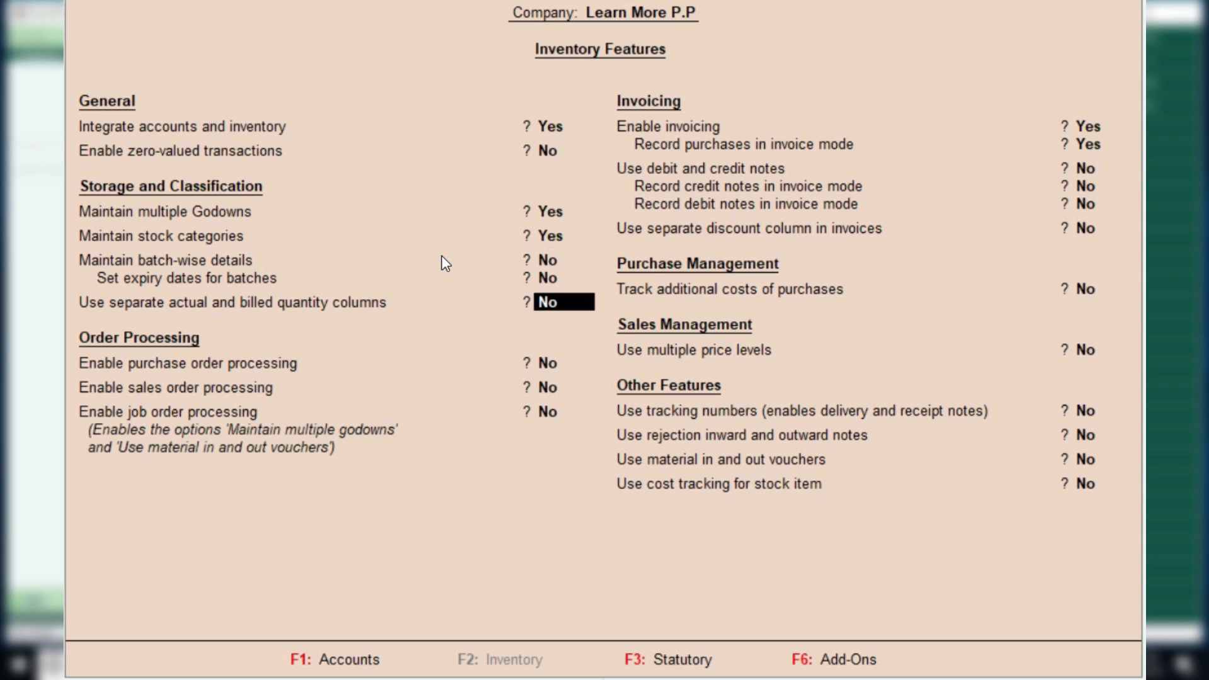
key("Return")
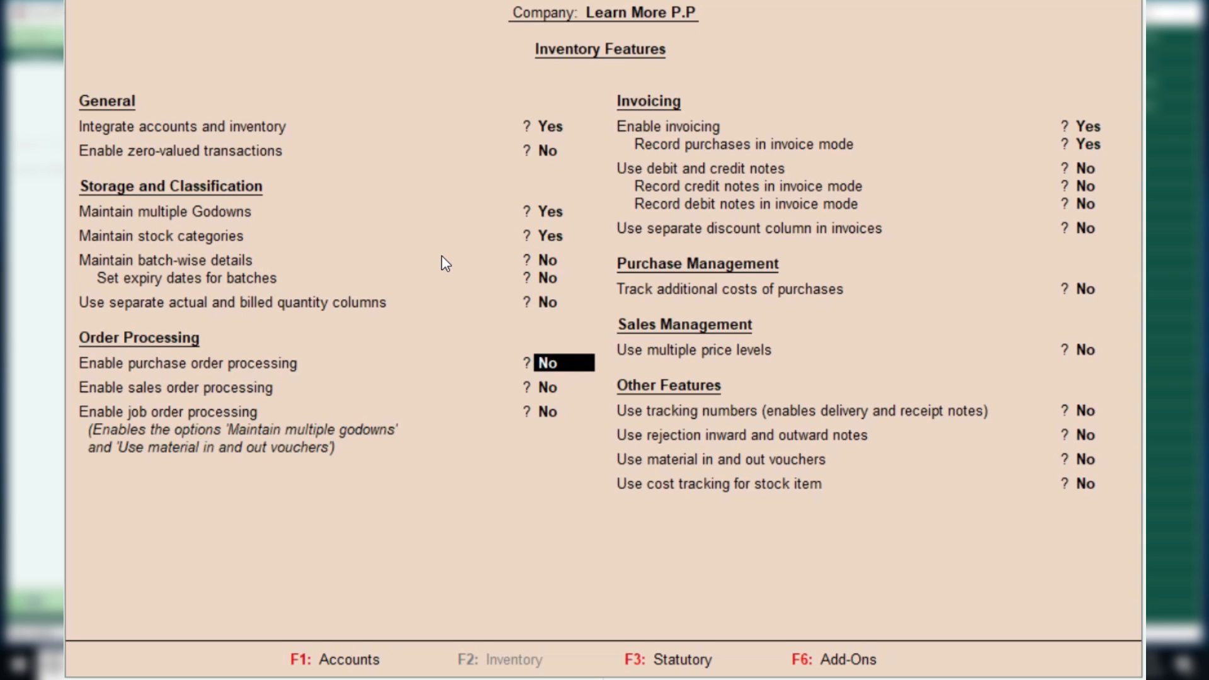
type("yes")
key("Return")
type("yes")
key("Return")
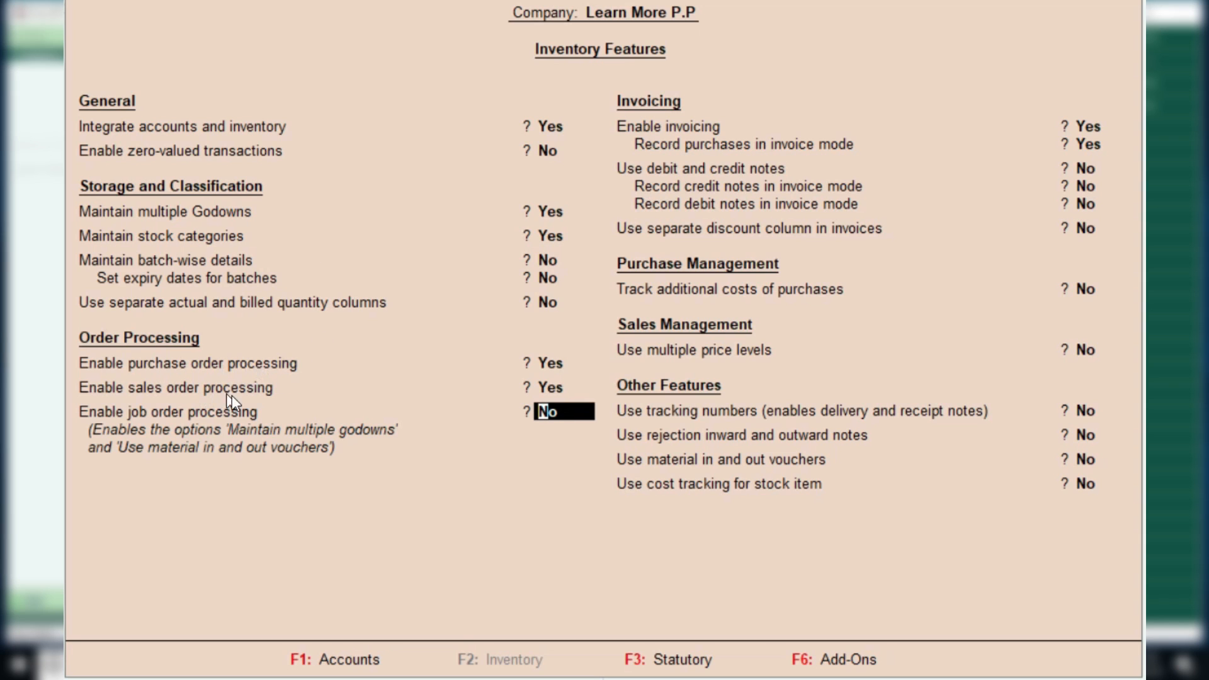
Enable debit and credit notes, and set both credit notes and debit notes to be recorded in invoice mode.
key("Return")
key("Return")
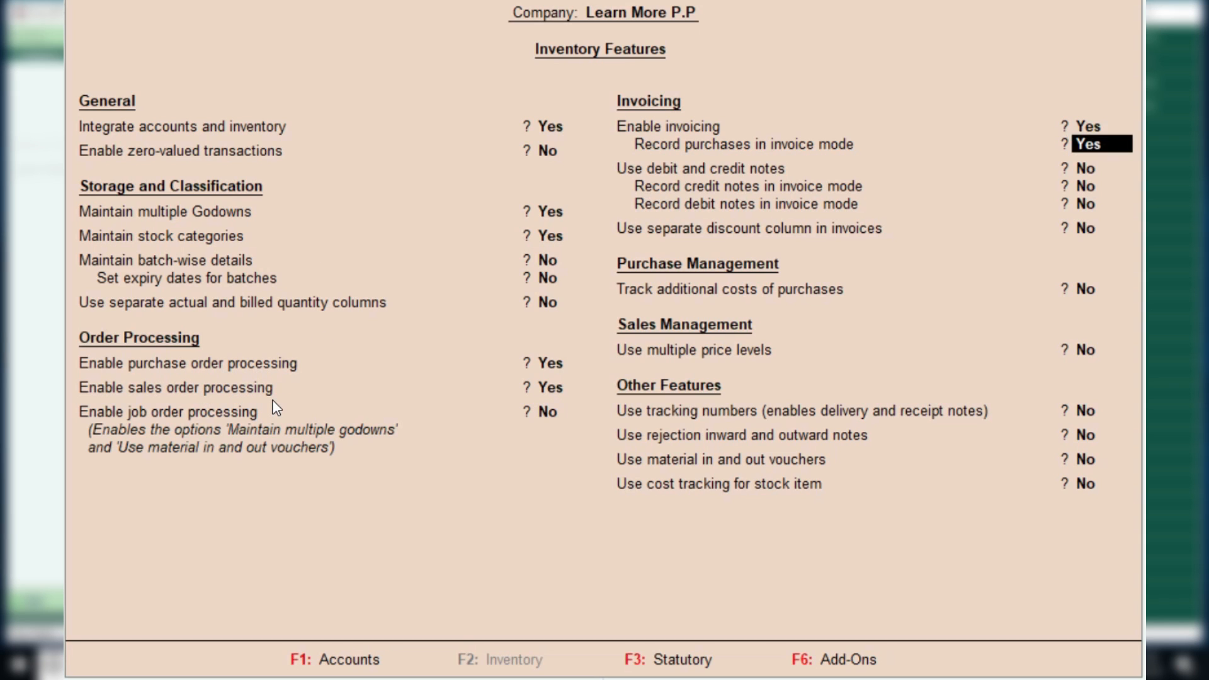
key("Return")
type("yes")
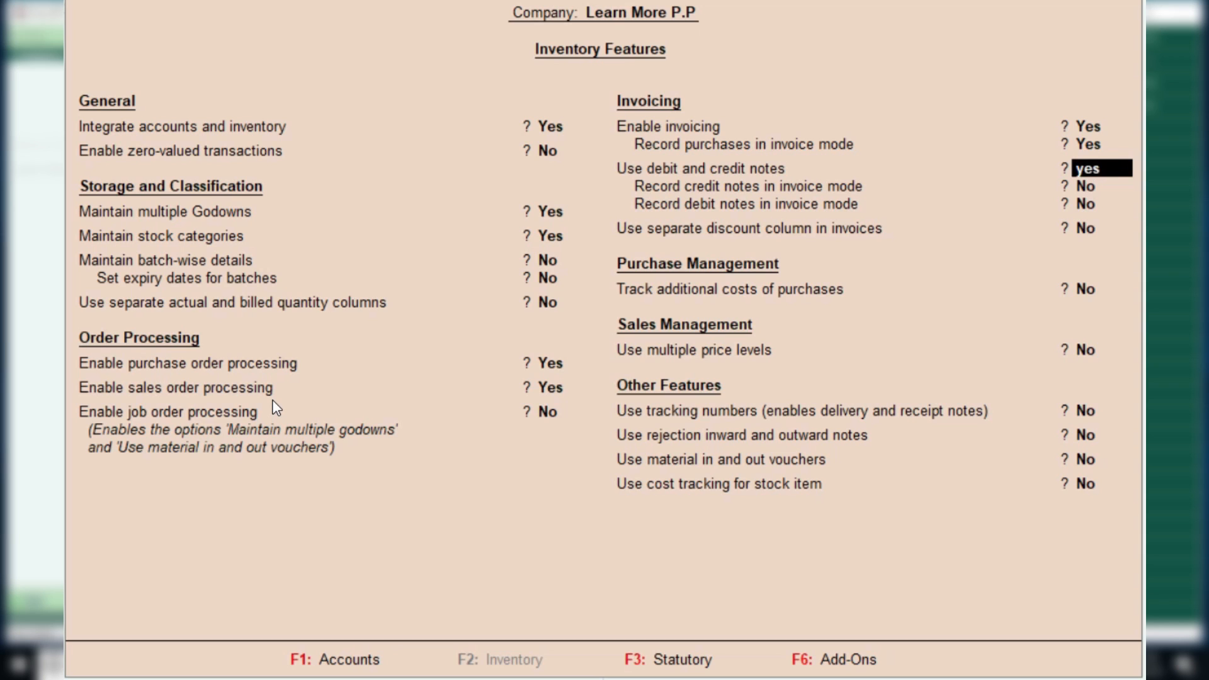
key("Return")
type("yes")
key("Return")
type("yes")
key("Return")
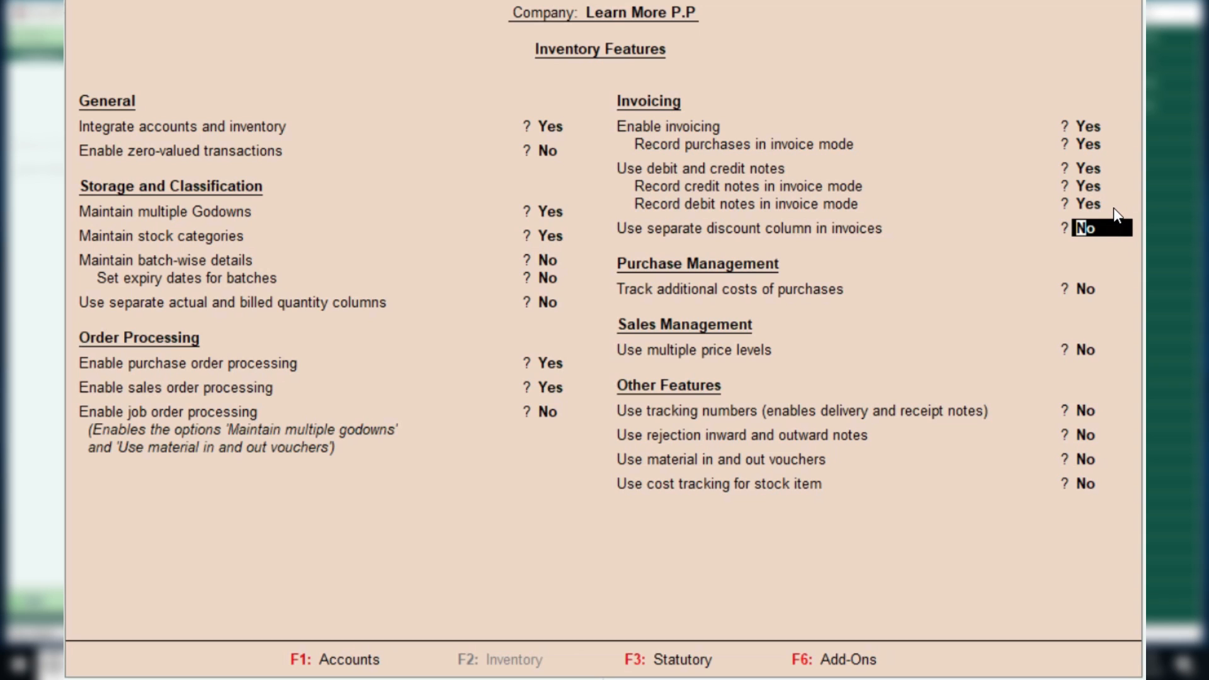
Enable tracking numbers and rejection inward and outward notes, then save the inventory features and return to the Gateway of Tally.
key("Return")
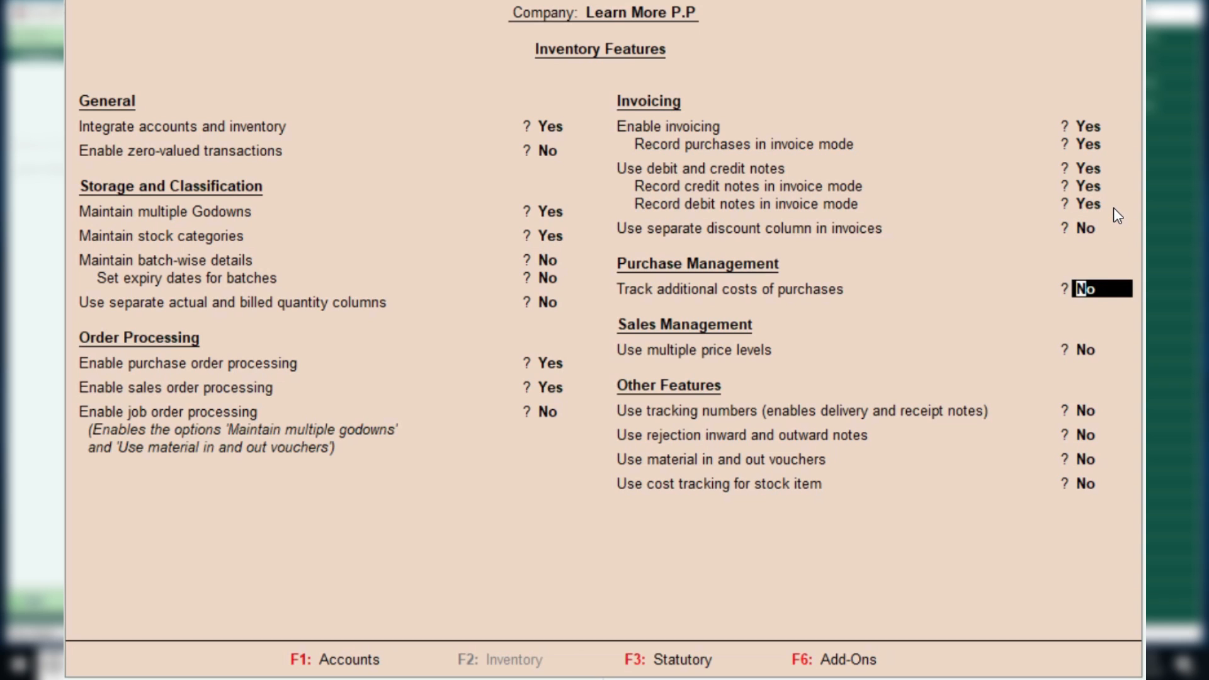
key("Return")
key("Return")
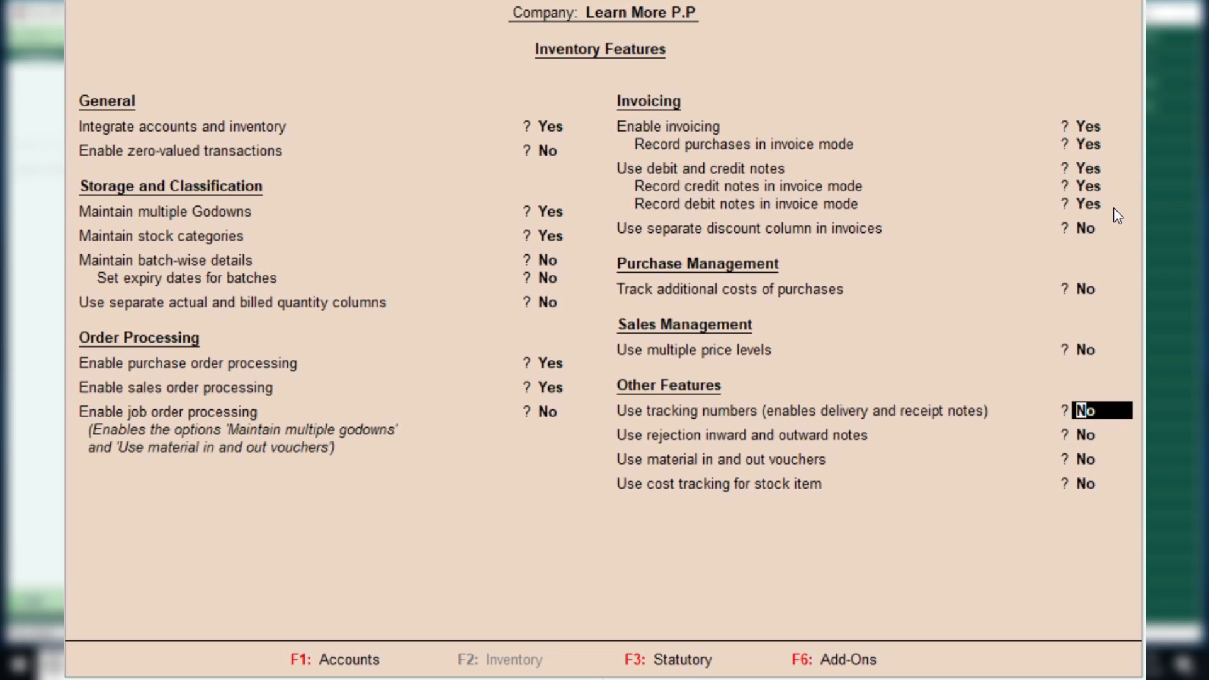
type("yes")
key("Return")
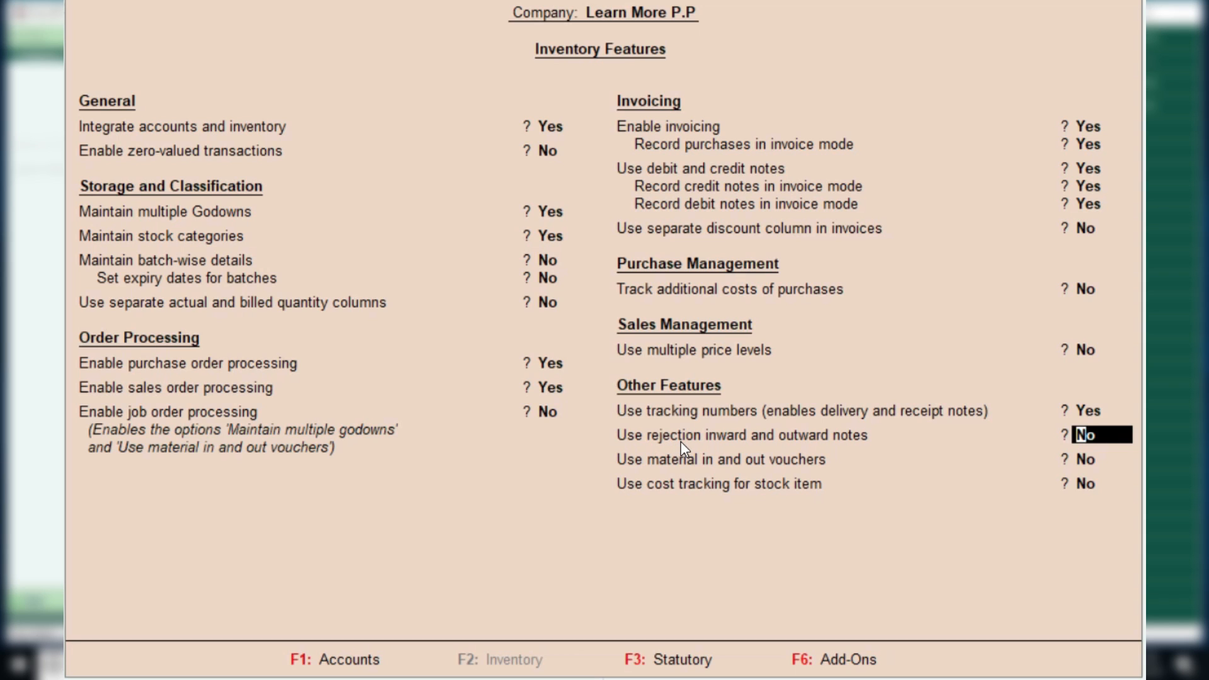
type("yes")
key("Return")
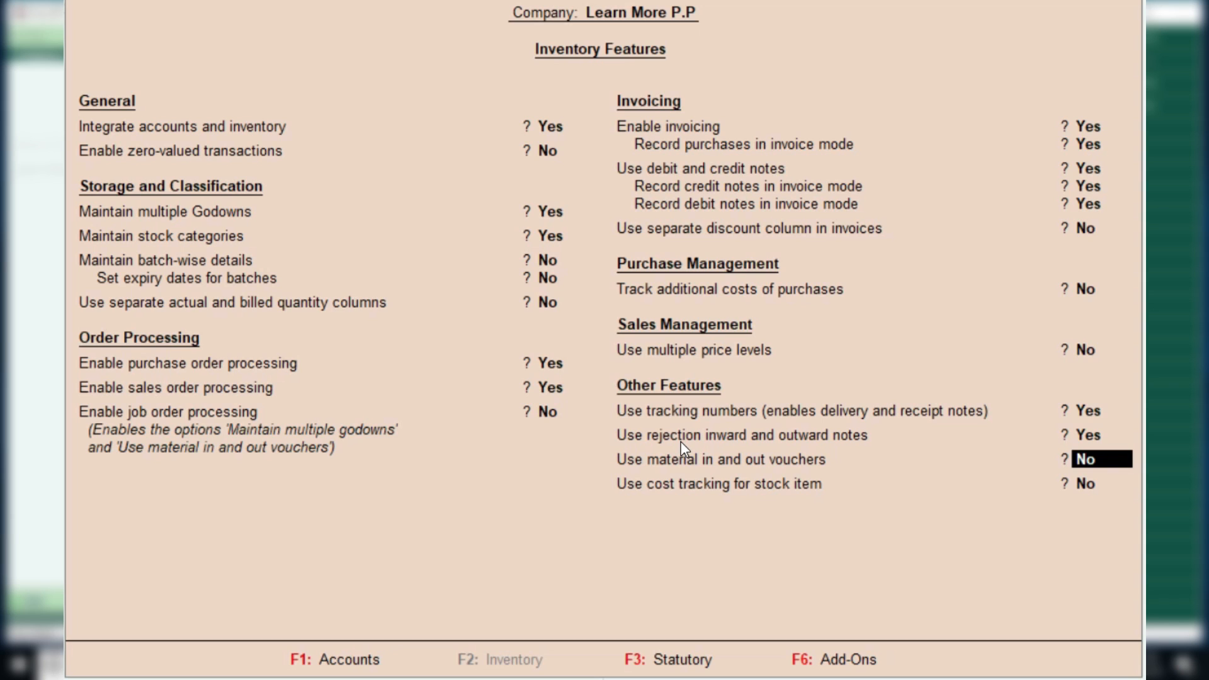
key("Return")
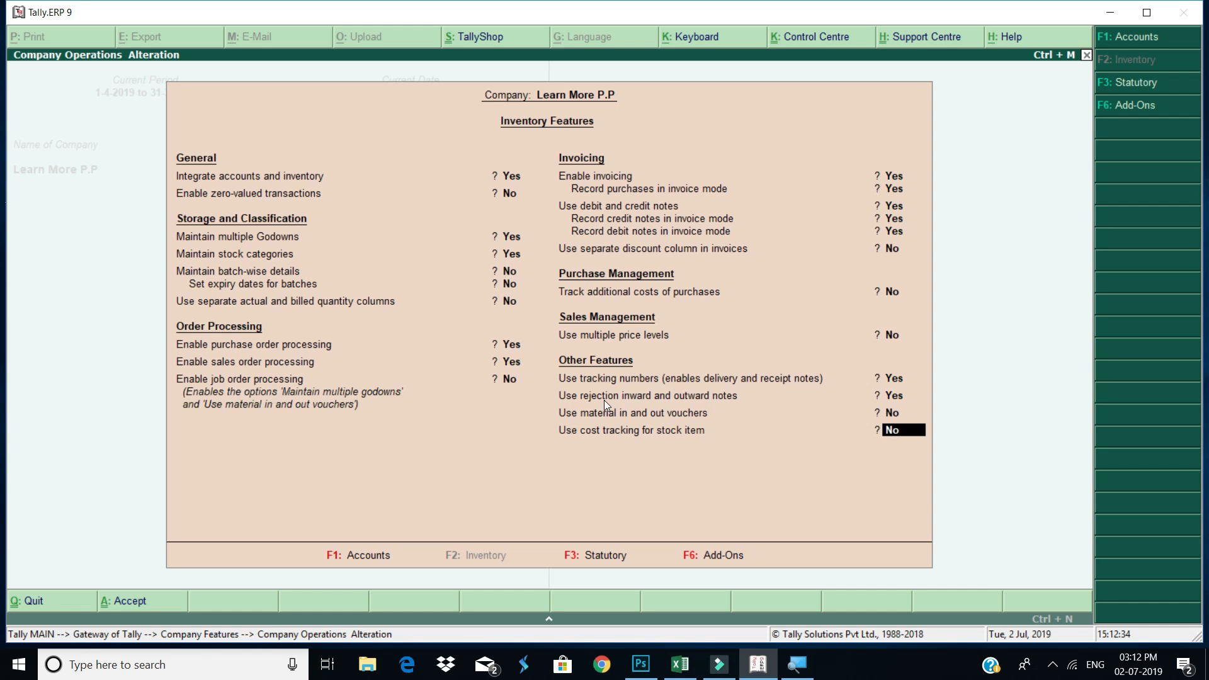
key("Return")
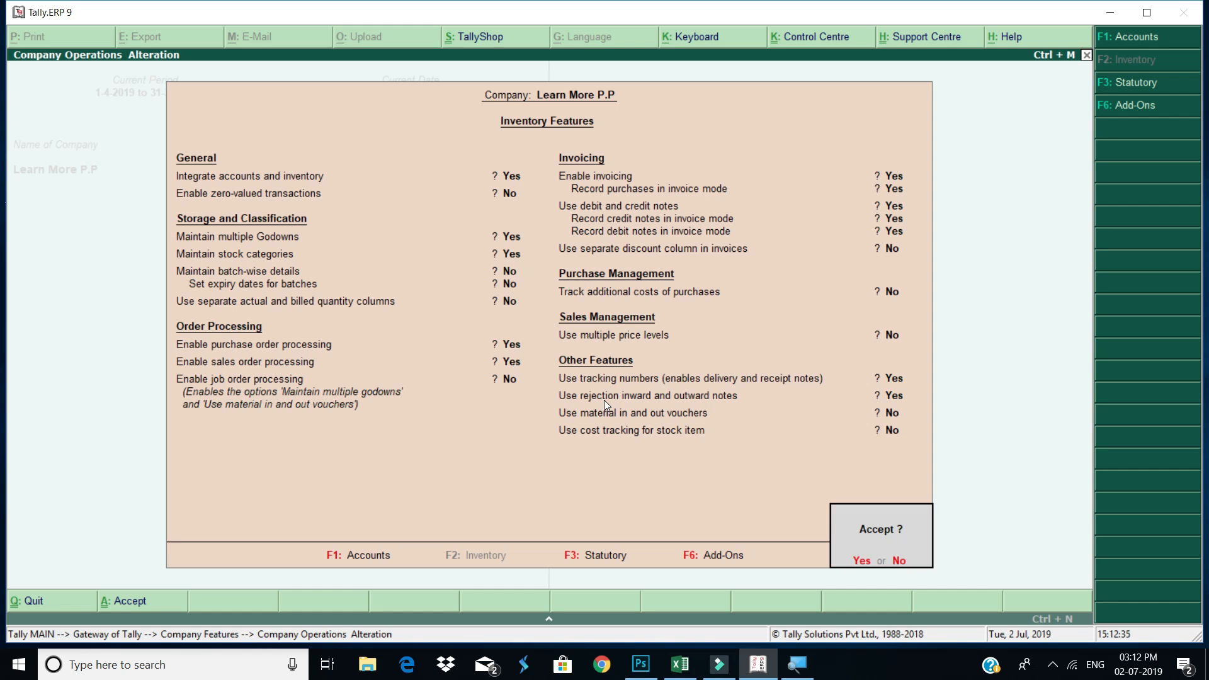
key("y")
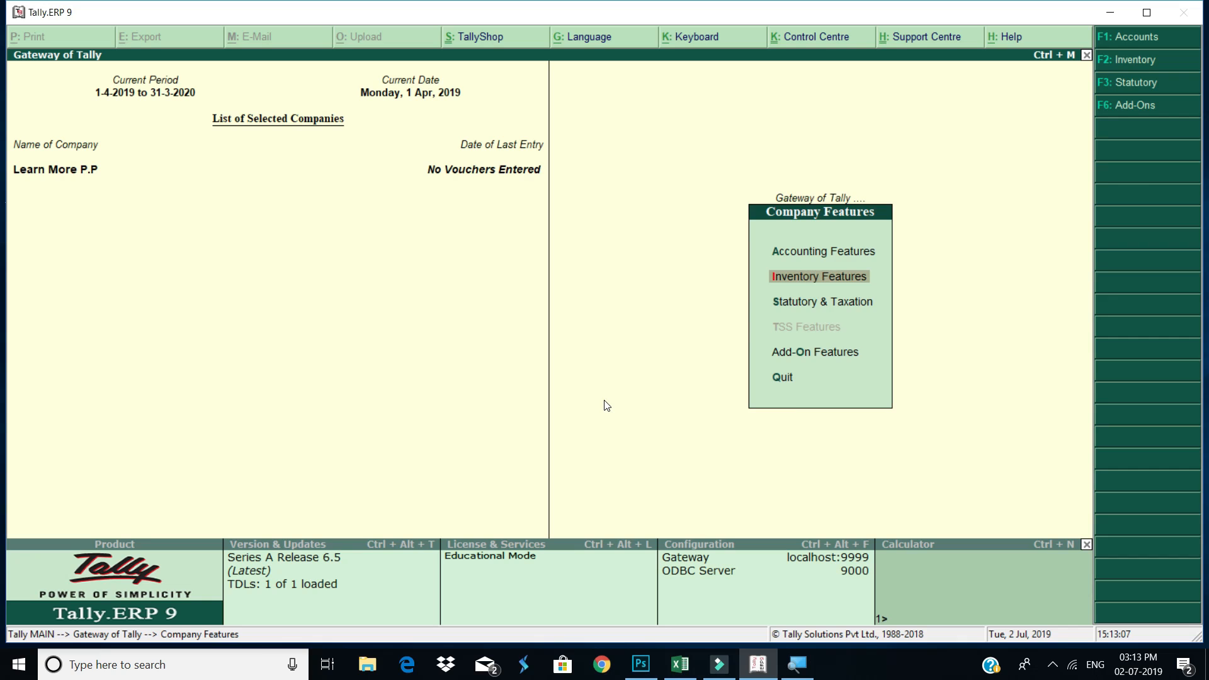
key("Escape")
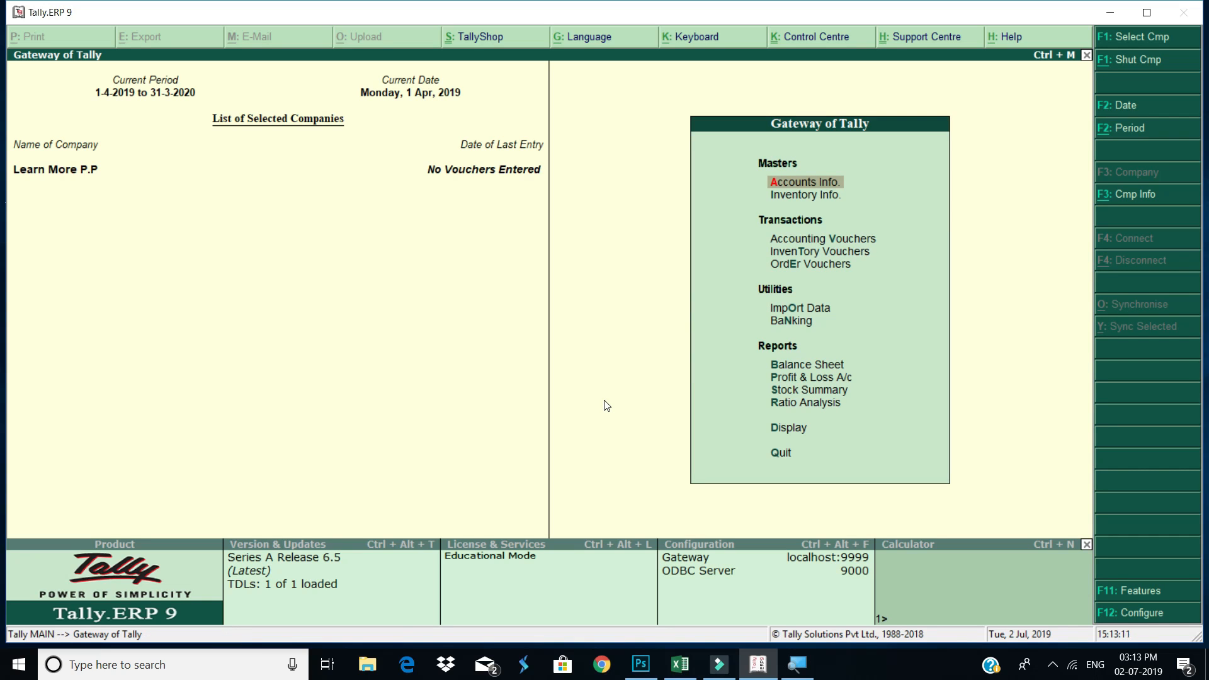
Start a new single ledger in the accounts masters and name it Devendra Enterprises.
key("Down")
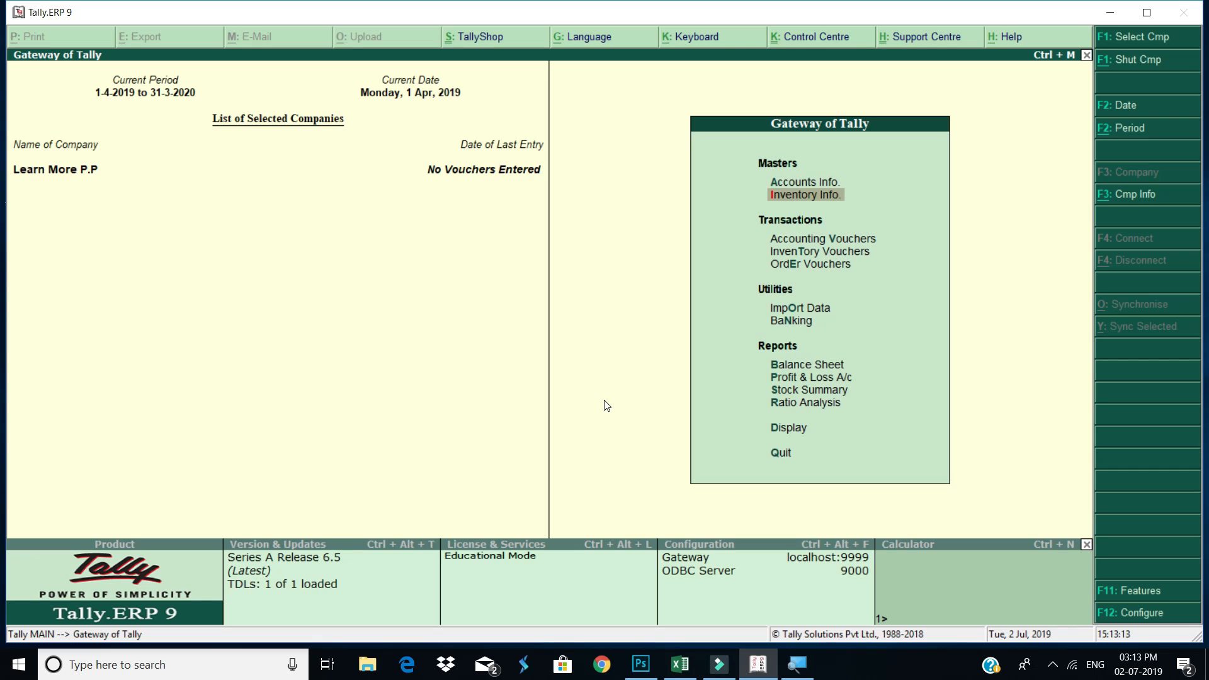
key("Up")
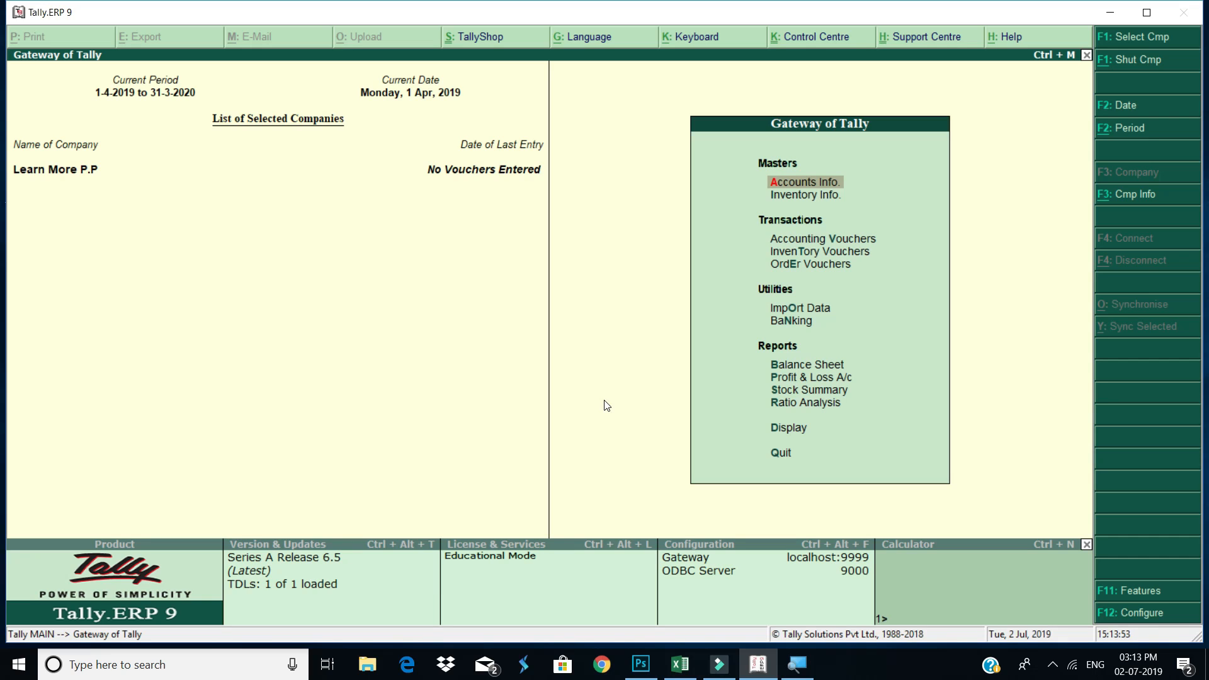
key("Return")
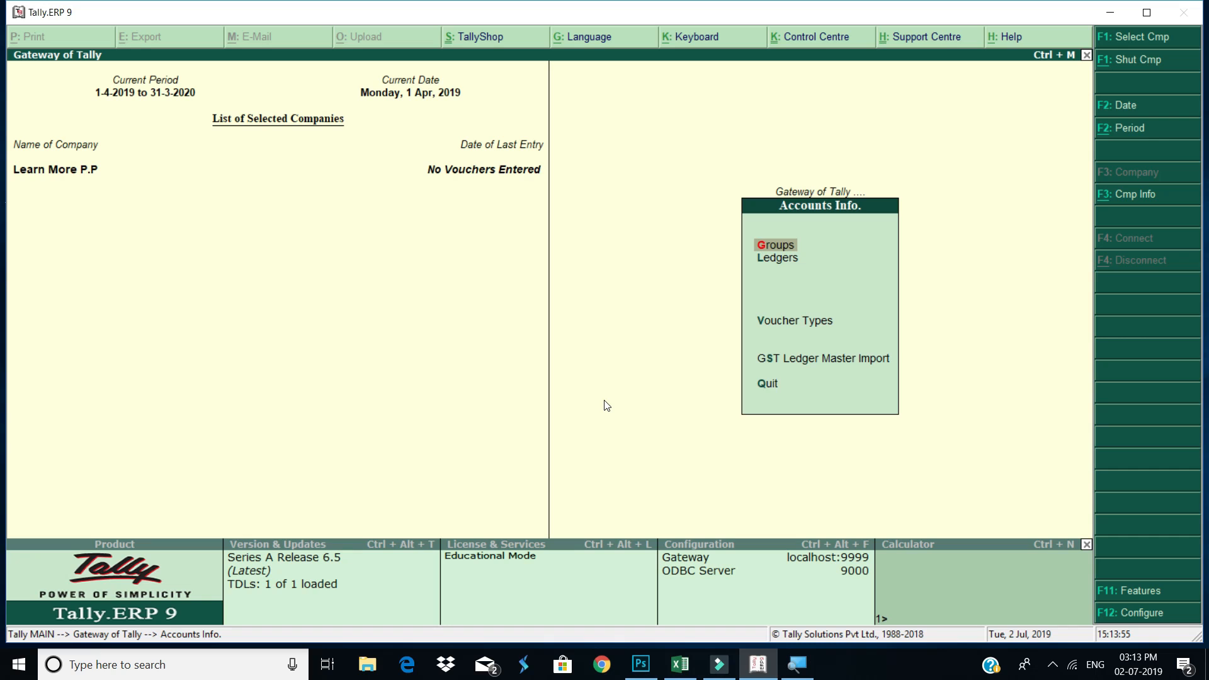
key("Down")
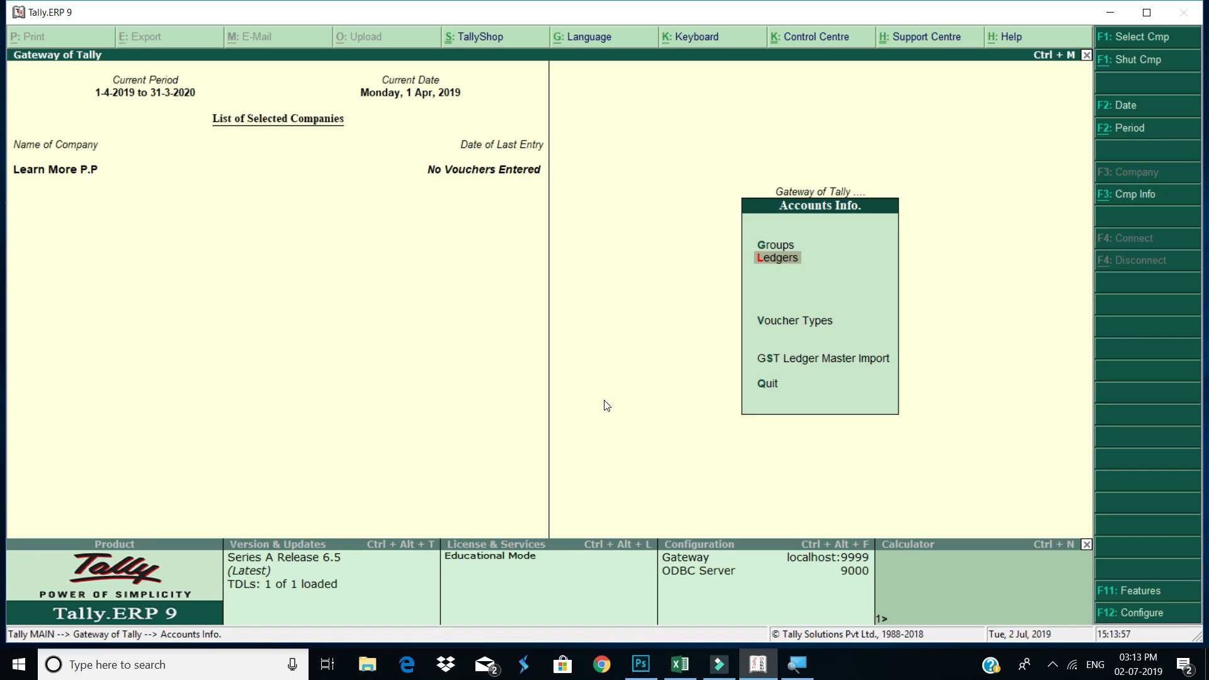
key("Return")
key("Return")
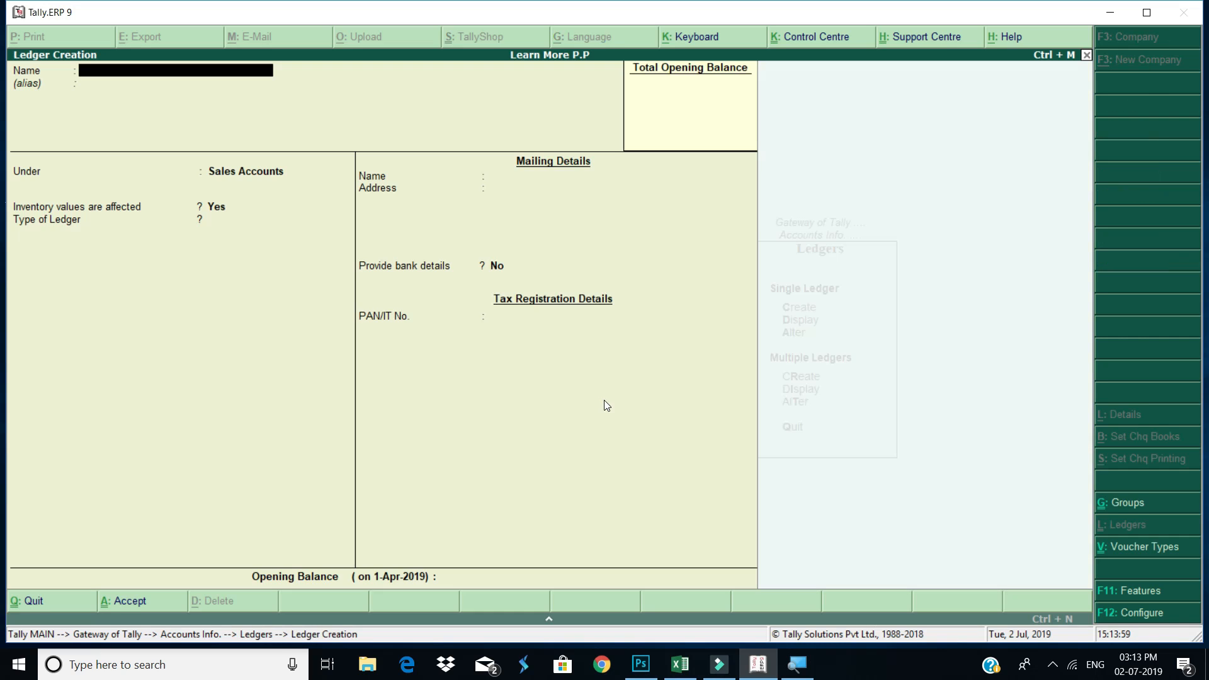
type("Devendra Enterpirses")
key("BackSpace")
key("BackSpace")
key("BackSpace")
key("BackSpace")
key("BackSpace")
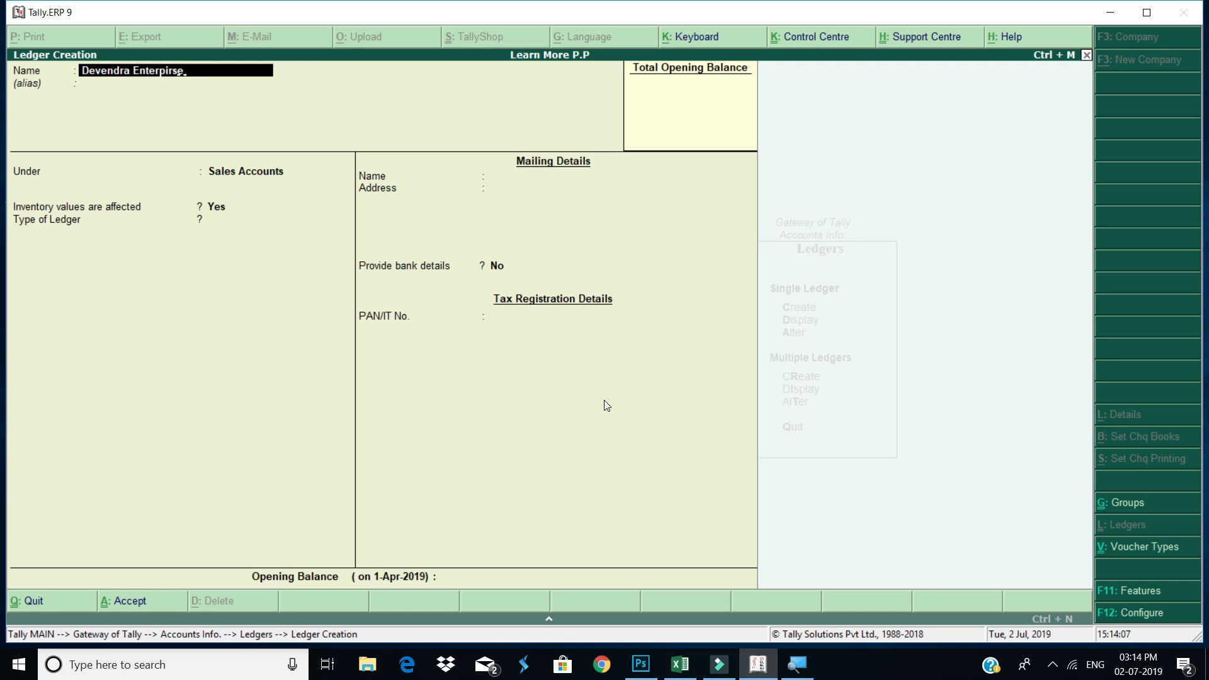
type("rises")
key("Return")
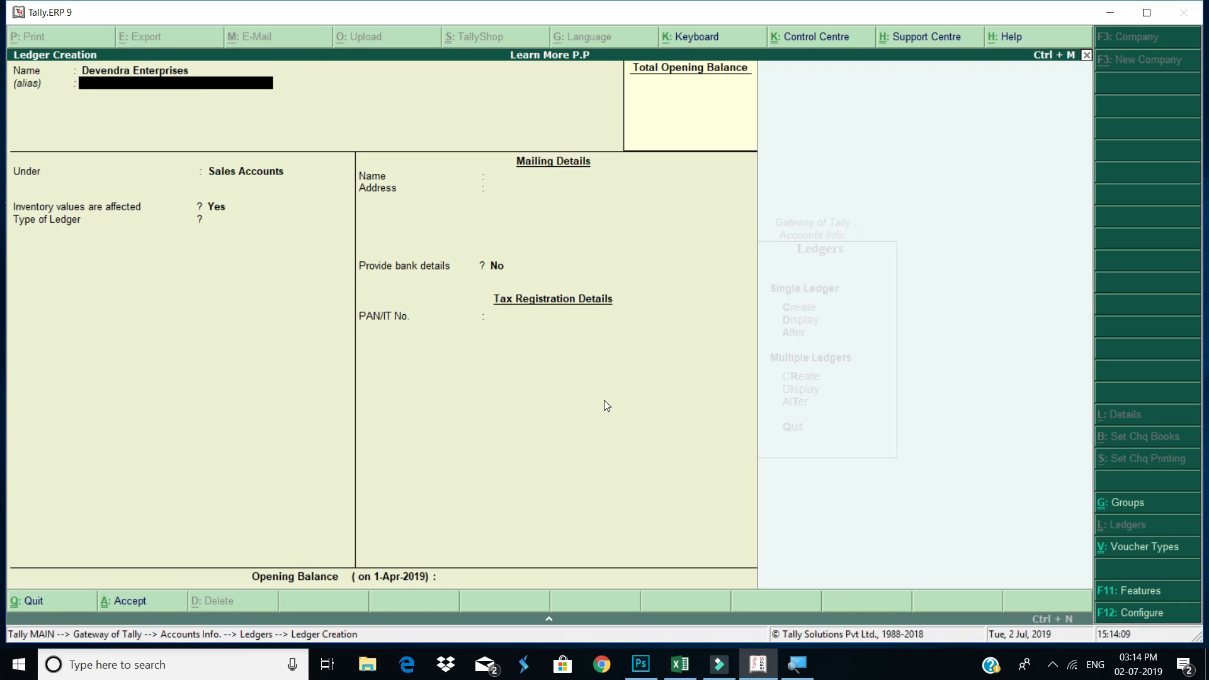
Place the Devendra Enterprises ledger under Sundry Creditors and maintain balances bill-by-bill with a default credit period of 30 days.
key("Return")
type("Sund")
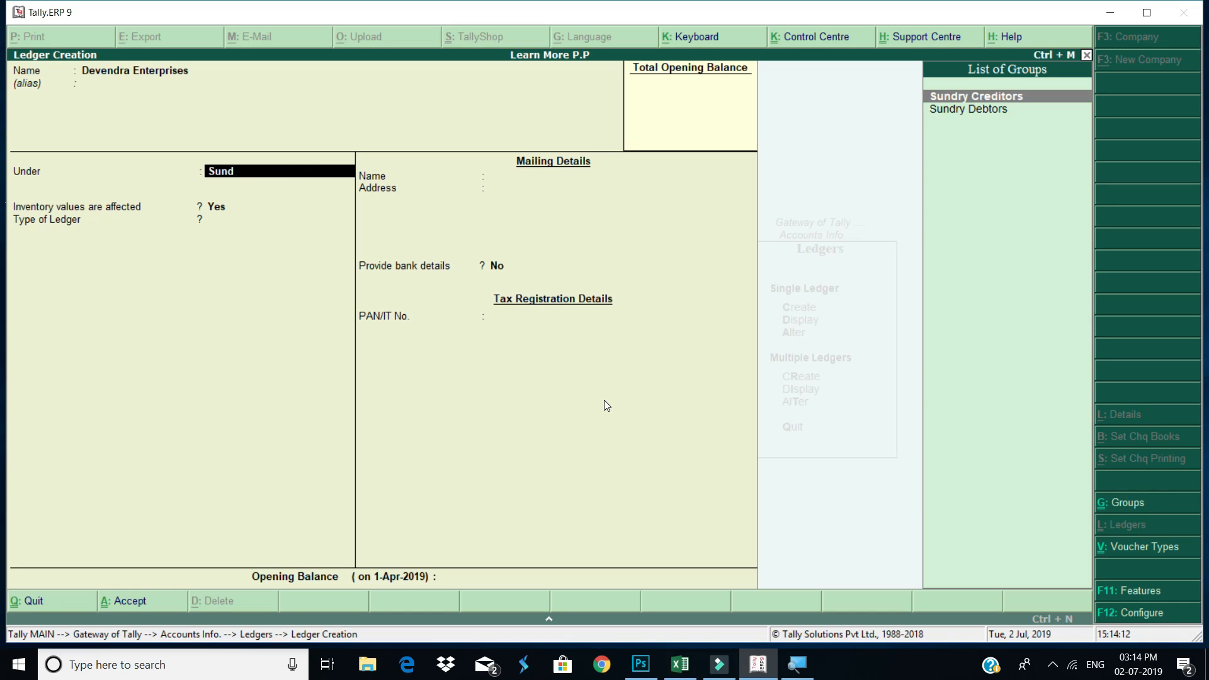
key("Return")
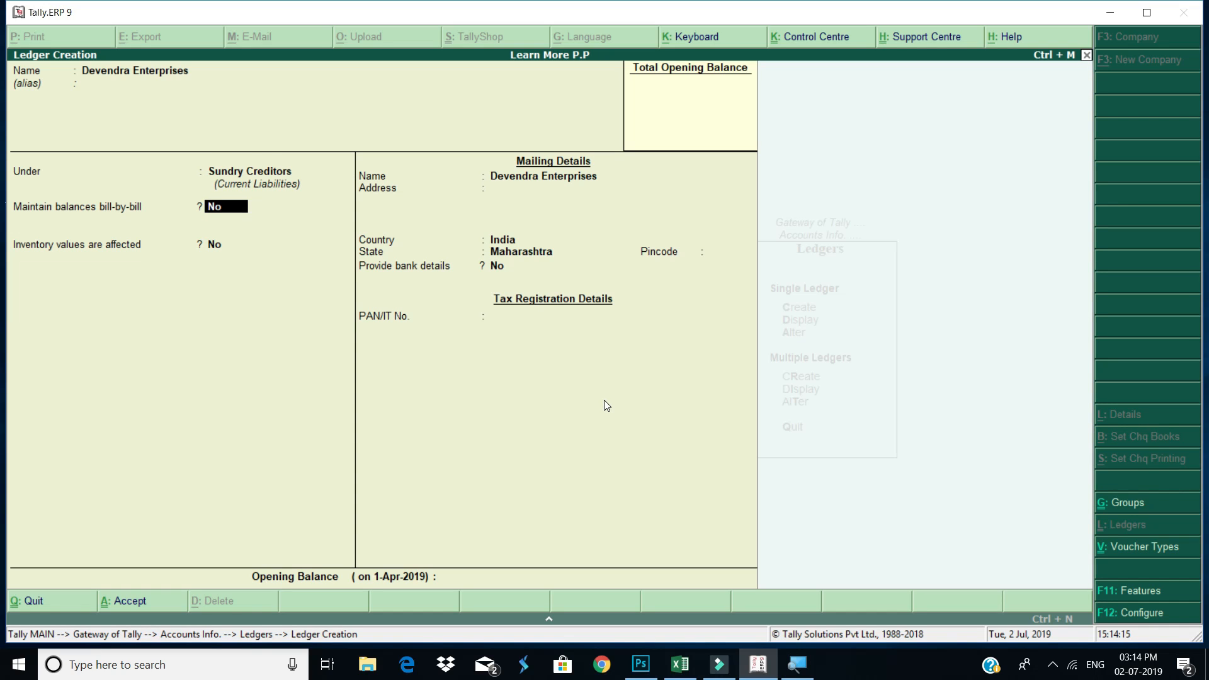
type("y")
key("Return")
type("30")
key("Return")
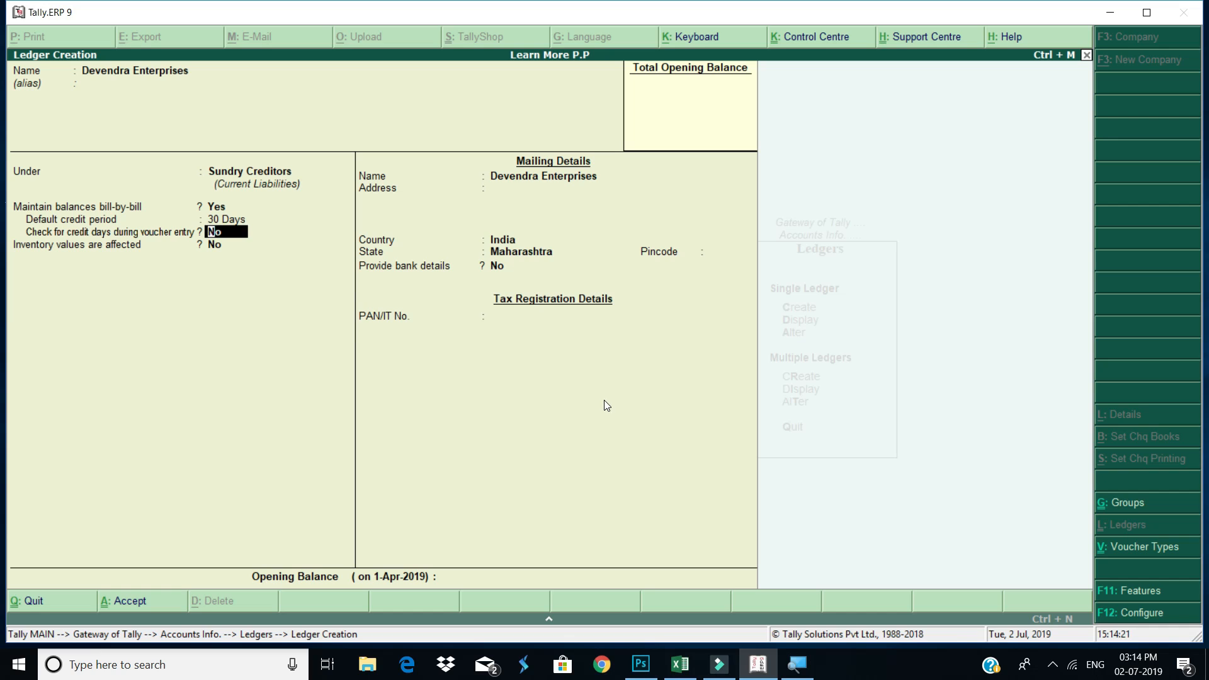
Keep the remaining default details and save the Devendra Enterprises ledger.
key("Return")
key("Return")
key("Return")
key("Return")
key("Return")
key("Return")
key("Return")
key("Return")
key("Return")
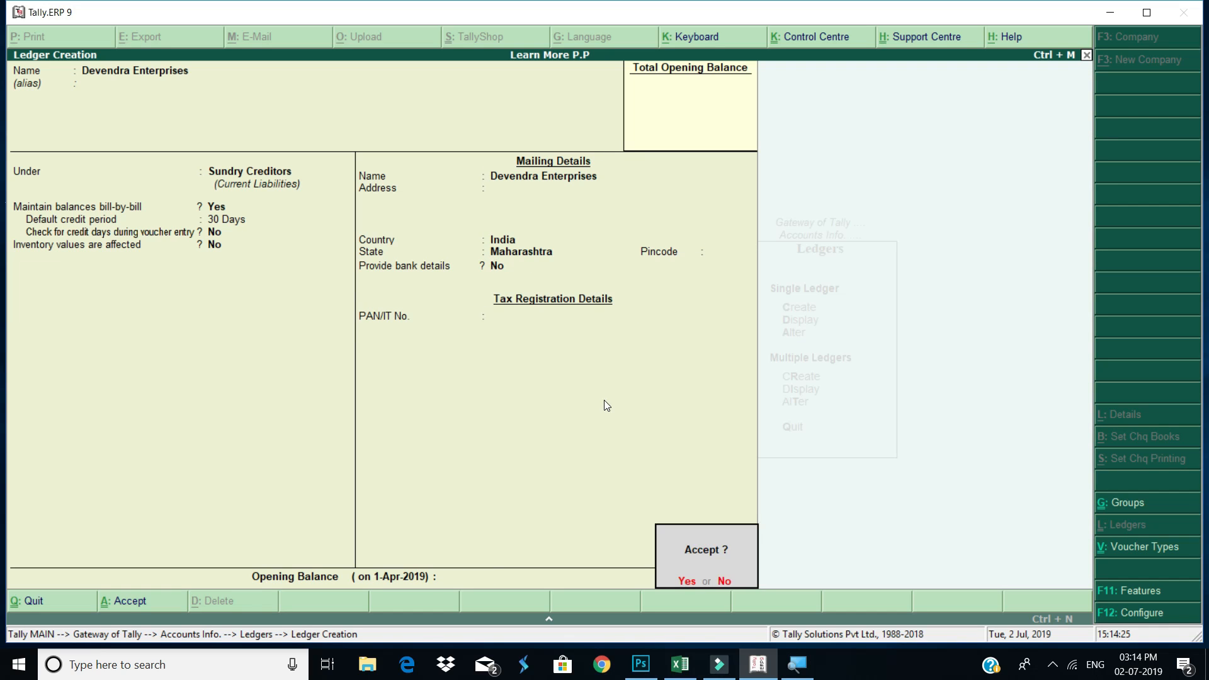
key("Return")
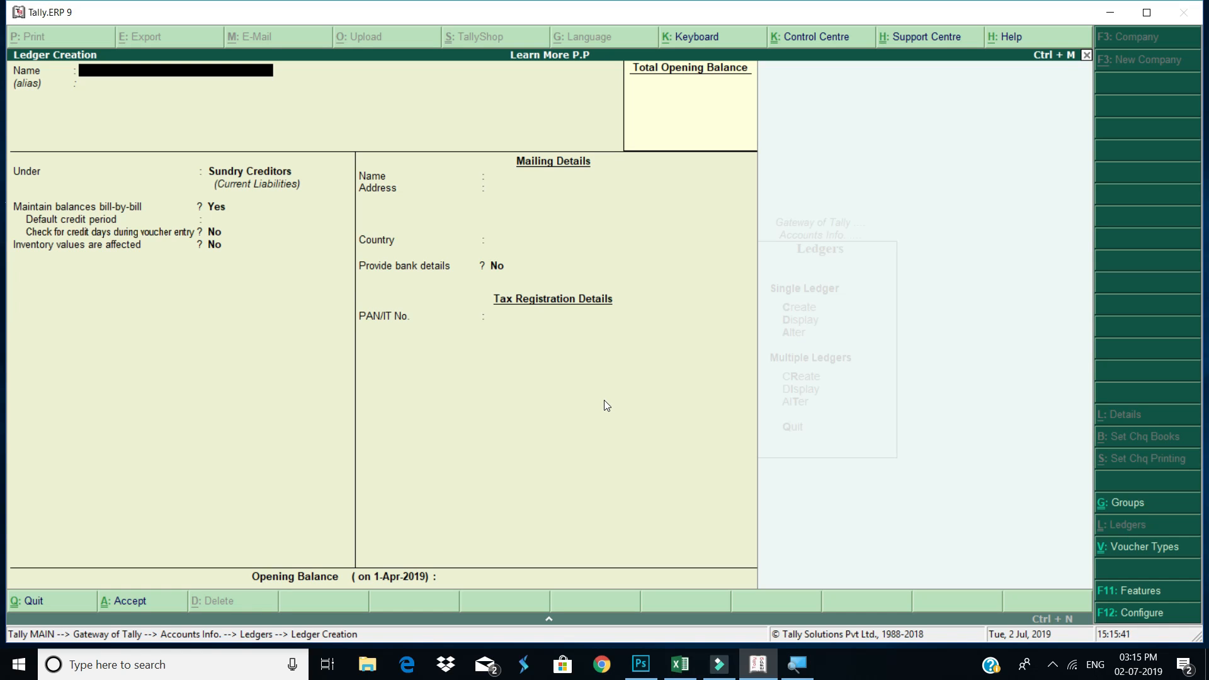
Create and save a ledger named Purchase A/c under Purchase Accounts, keeping its other default settings.
type("Pruchs")
key("BackSpace")
key("BackSpace")
key("BackSpace")
key("BackSpace")
type("urchase a/c")
key("Return")
type("Pur")
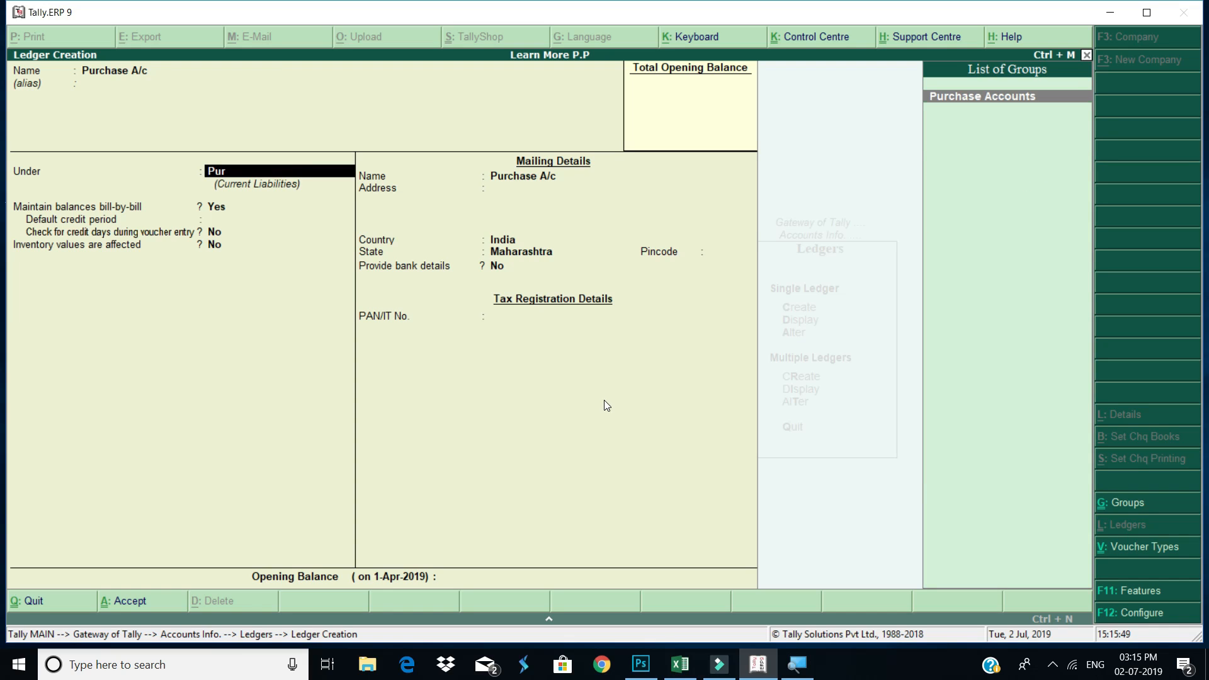
key("Return")
key("Return")
key("Return")
key("Return")
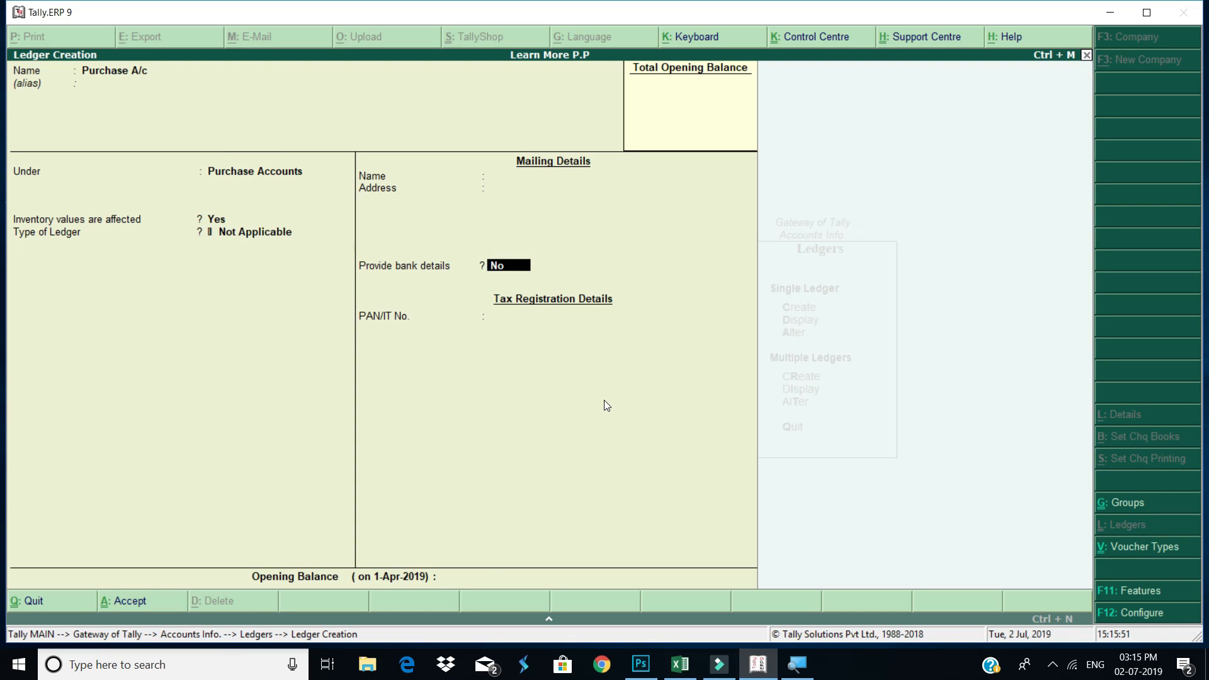
key("Return")
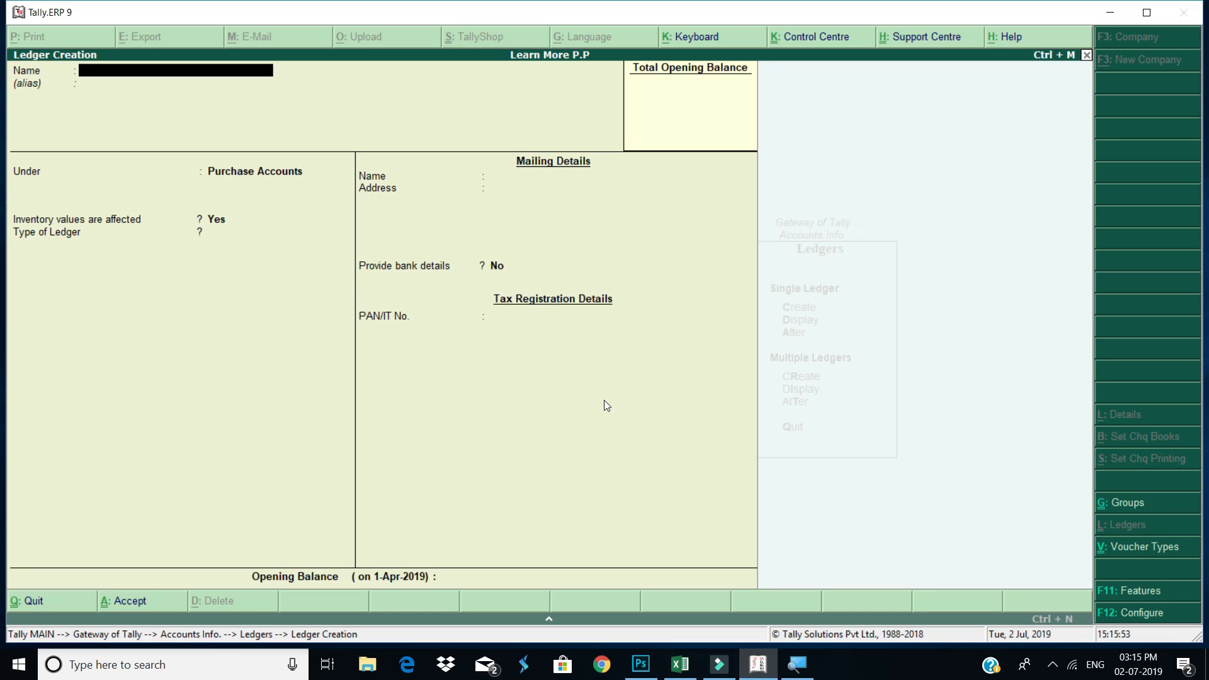
Name the new ledger Mukta & Sons and place it under the Sundry Debtors group.
type("Mukta & Sons")
key("Return")
key("Return")
type("S")
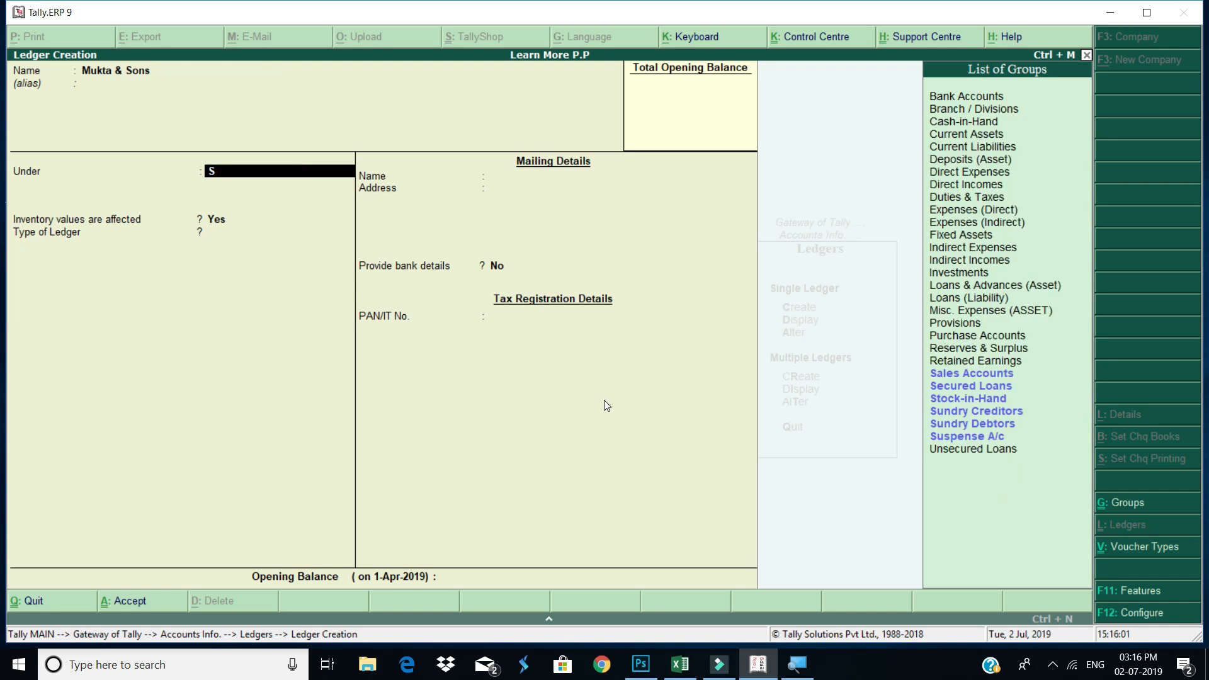
type("und")
key("Down")
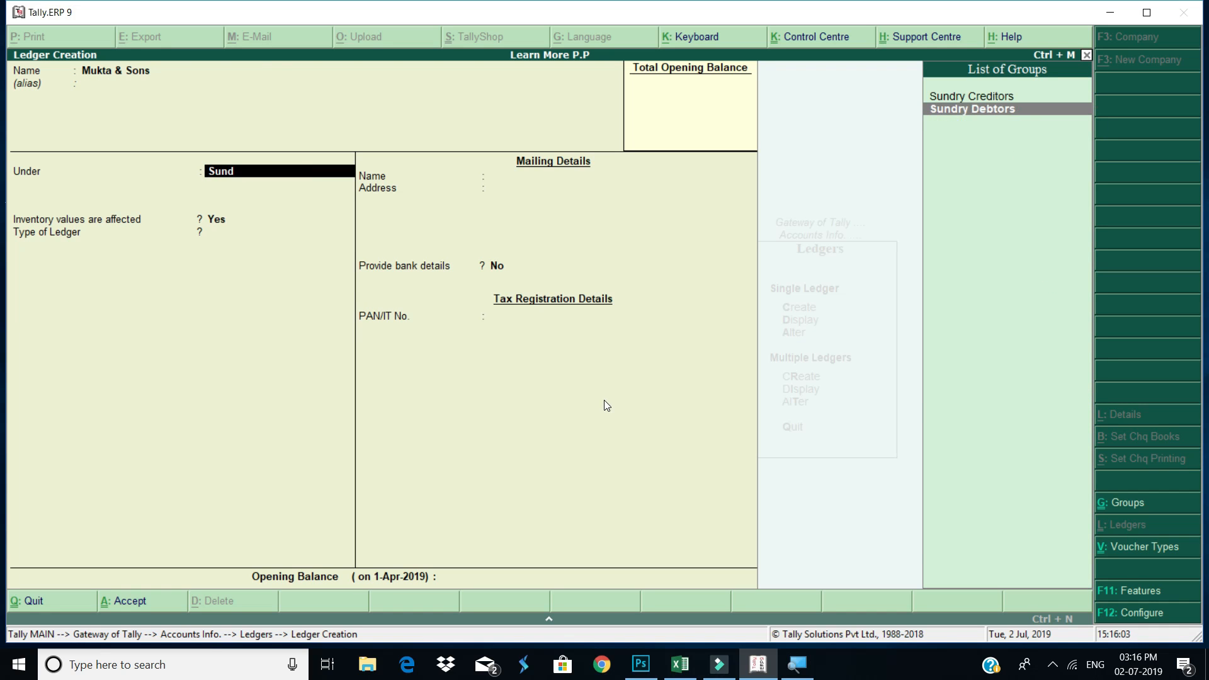
key("Return")
key("Return")
key("Return")
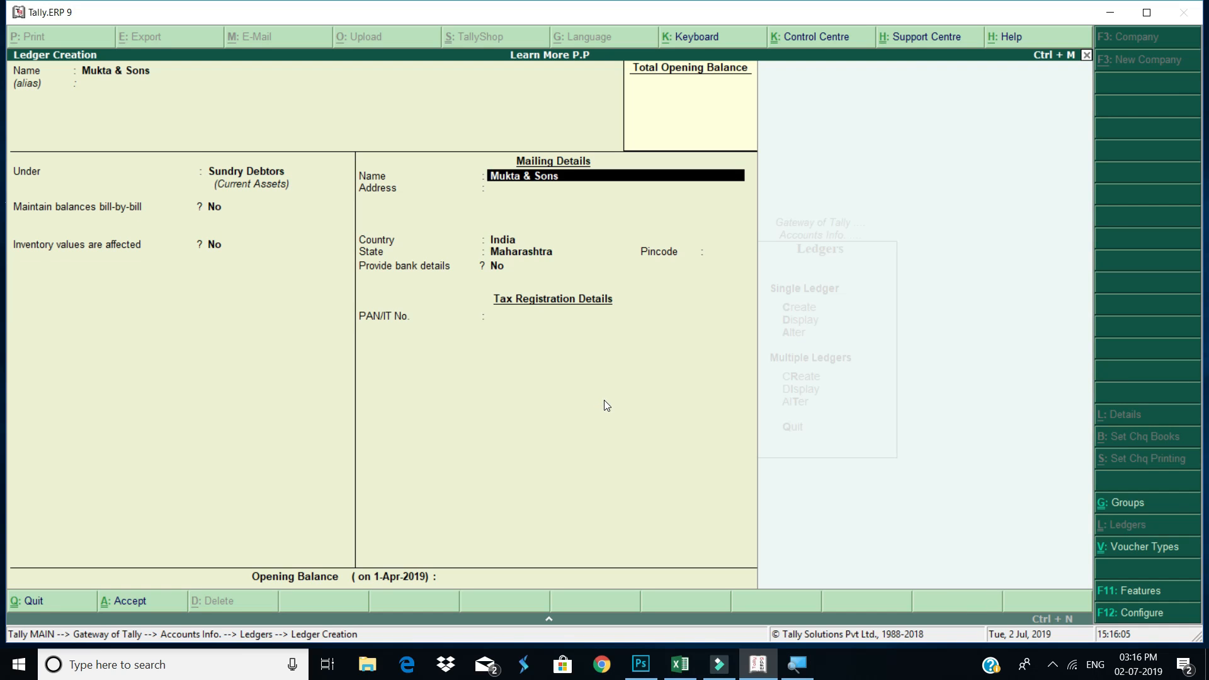
Maintain the Mukta & Sons balances bill-by-bill with a default credit period of 30 days and save the ledger.
key("BackSpace")
key("BackSpace")
key("y")
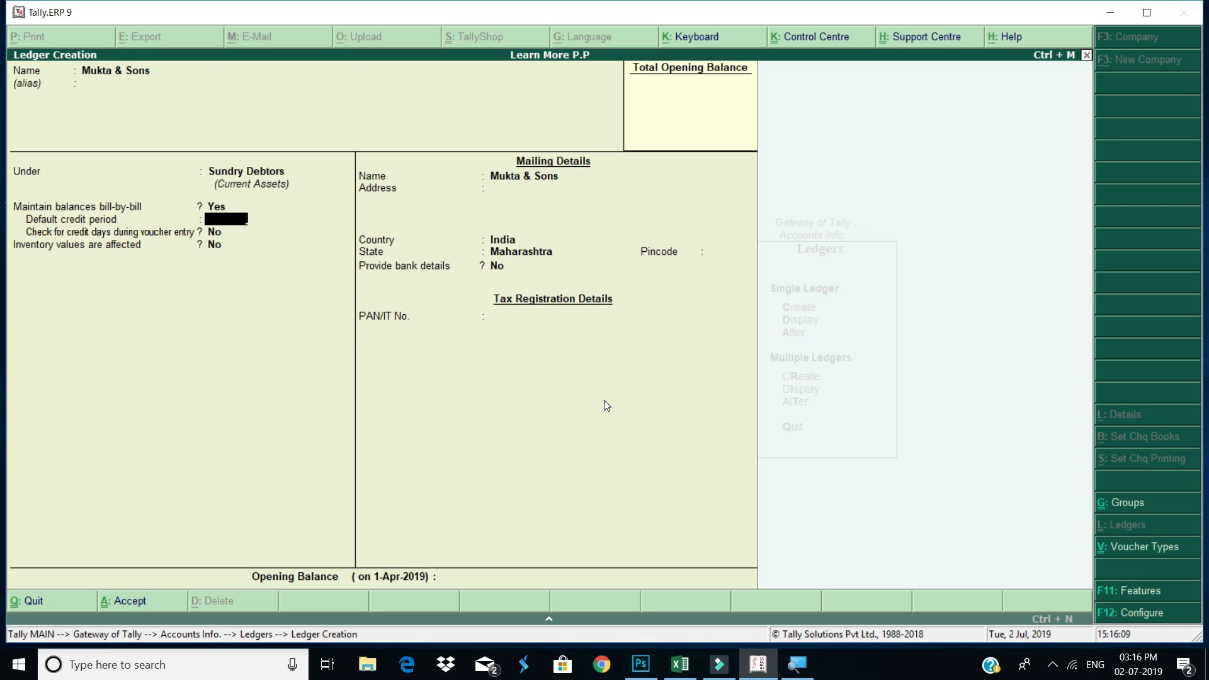
type("30")
key("Return")
key("Return")
key("Return")
key("Return")
key("Return")
key("Return")
key("Return")
key("Return")
key("Return")
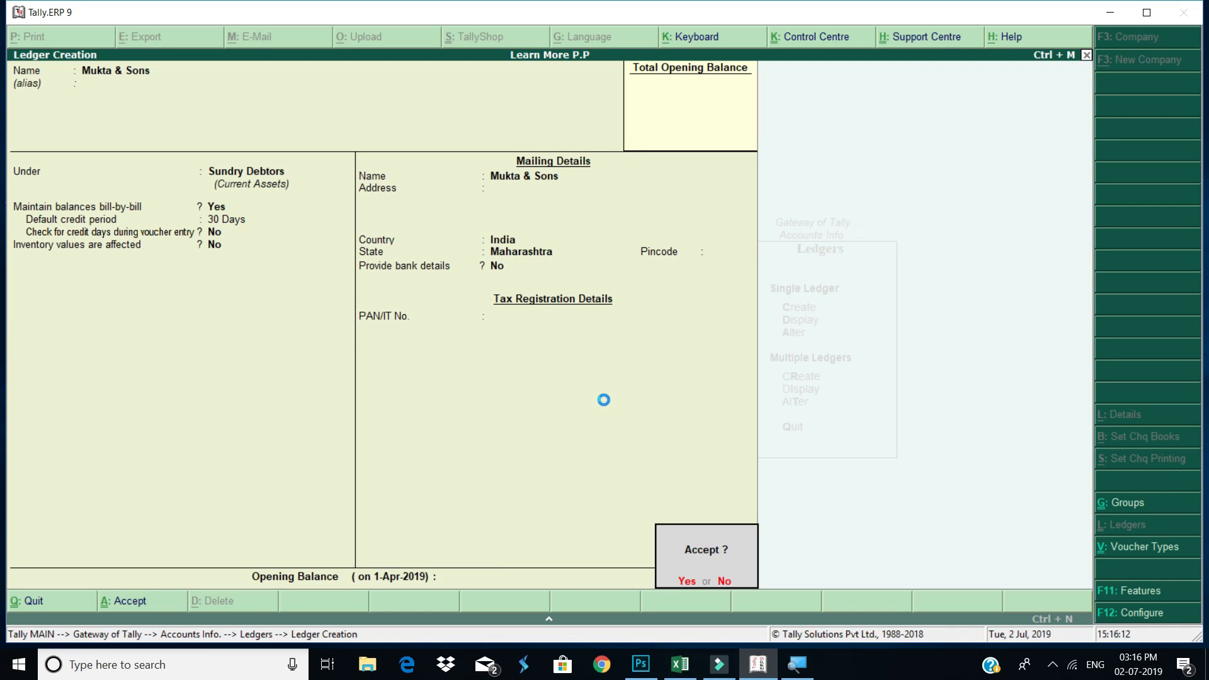
key("Return")
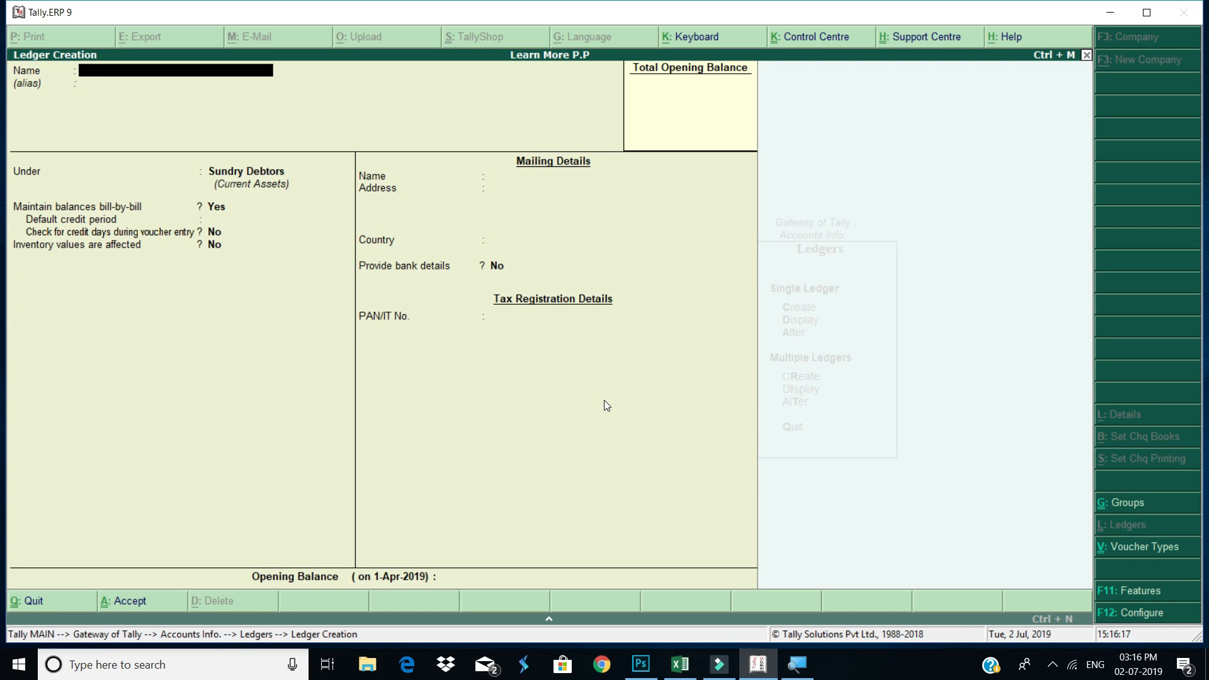
Create and save a ledger named Sales A/c under Sales Accounts with default settings, and return to the Gateway of Tally.
key("Escape")
key("Return")
key("Return")
type("Sales A/c")
key("Return")
type("Sal")
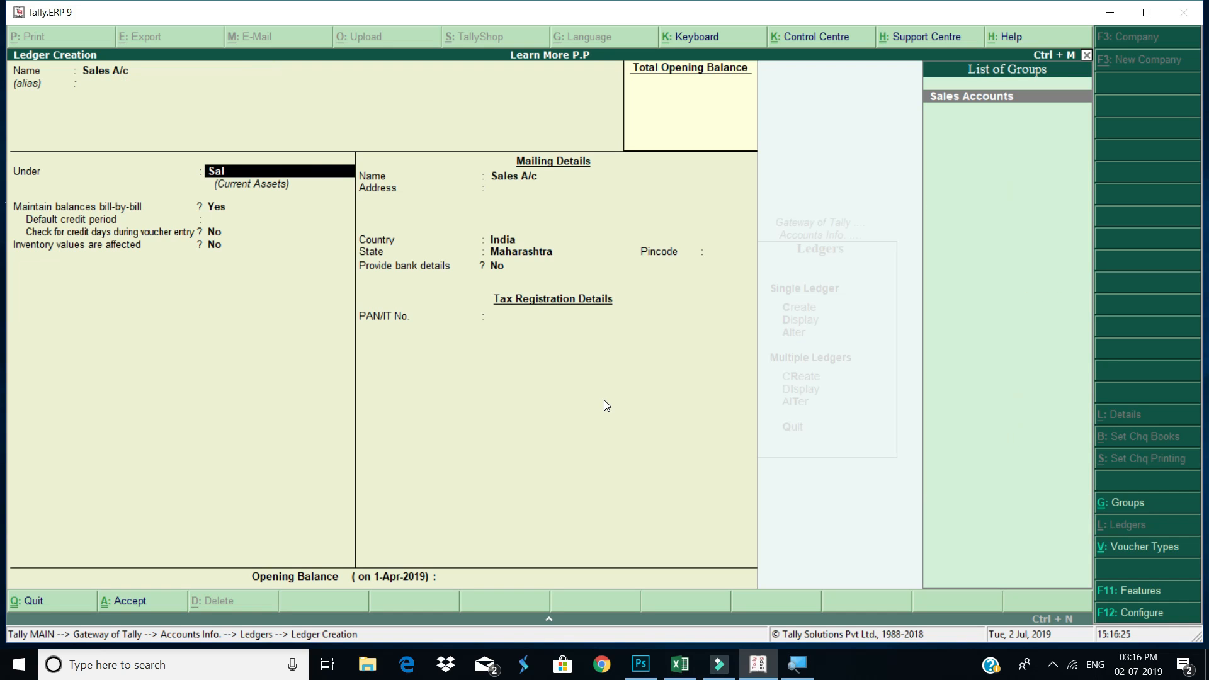
key("Return")
key("Return")
key("Return")
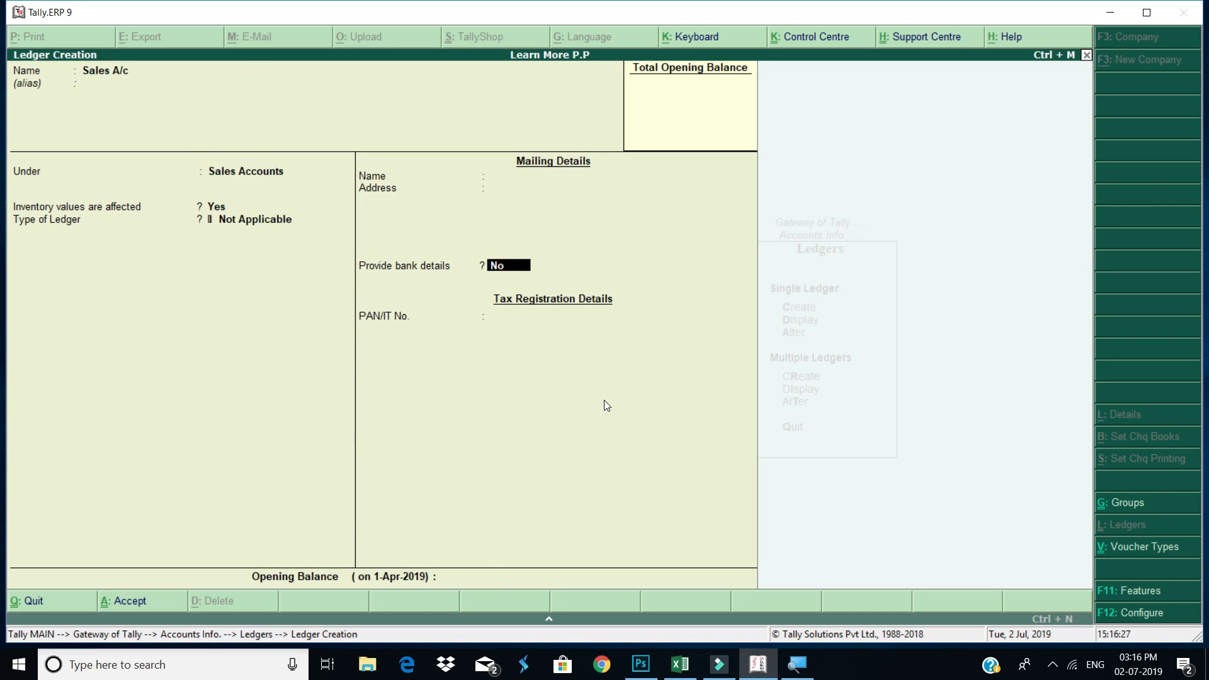
key("Return")
key("Return")
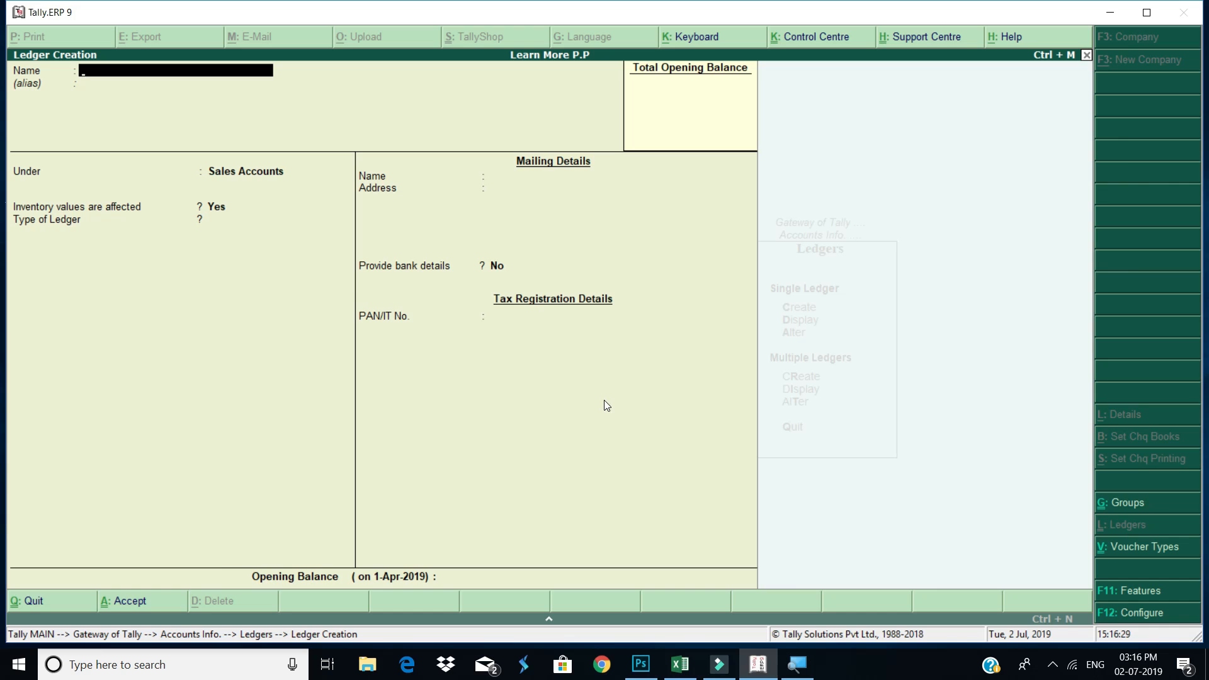
key("Escape")
key("Escape")
key("Escape")
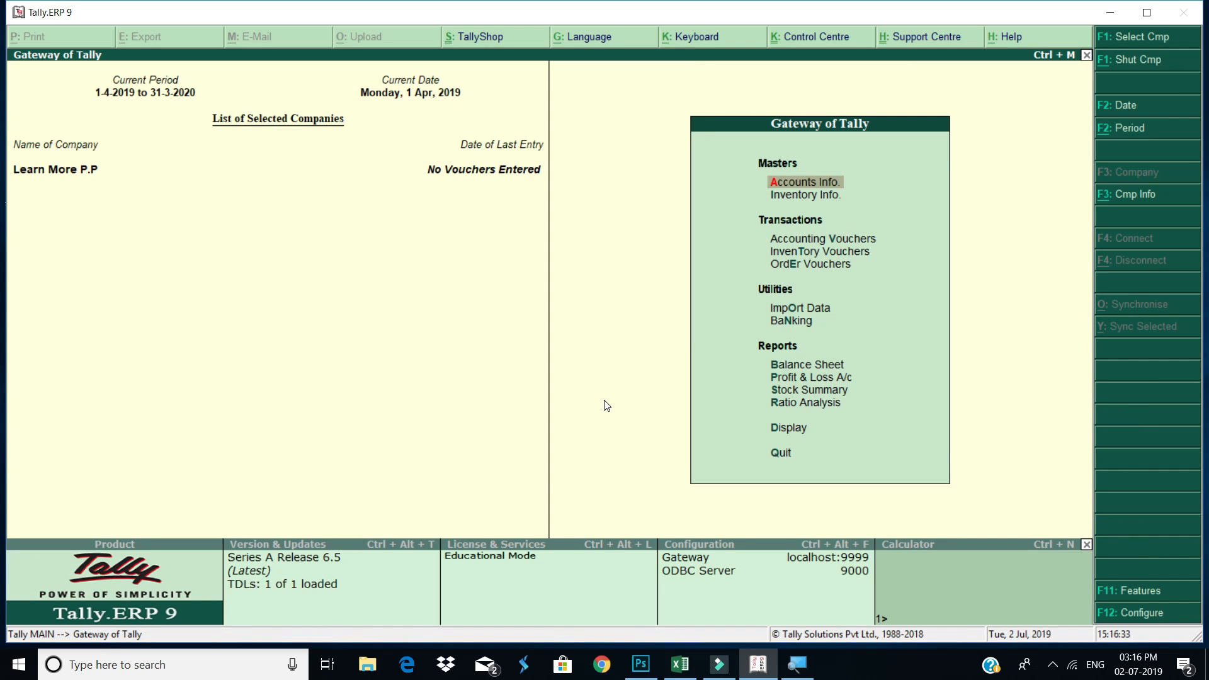
View the single stock item creation form in the inventory masters and leave it without creating an item.
key("Down")
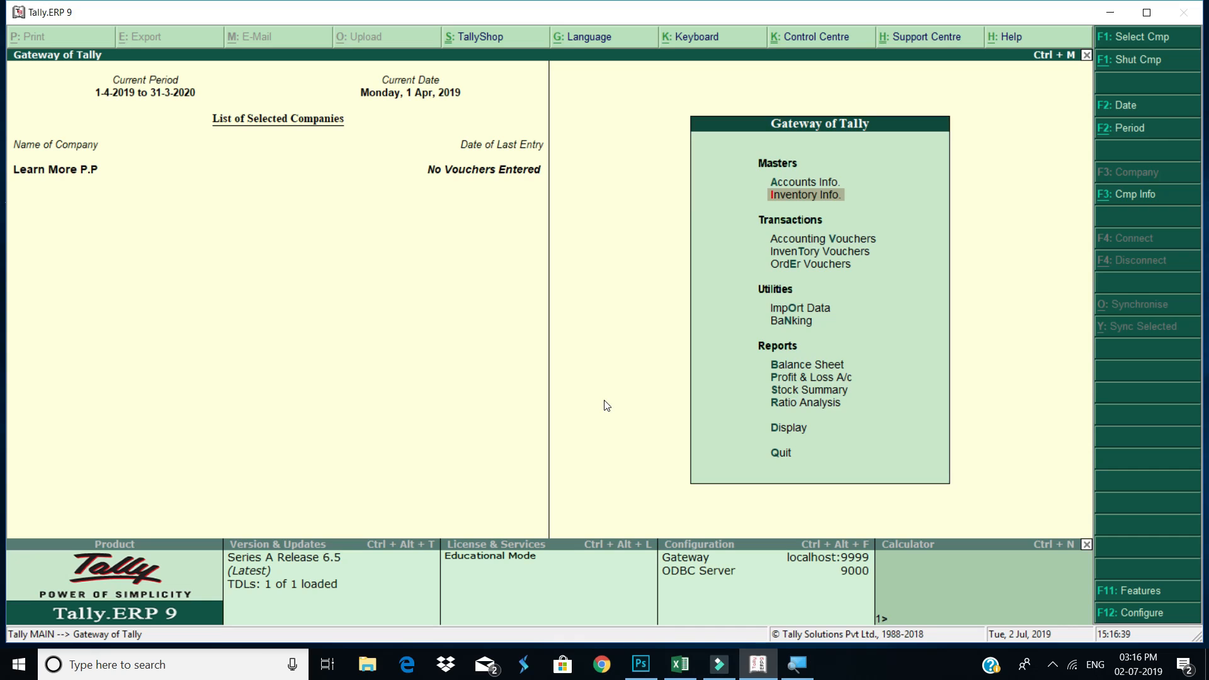
key("Return")
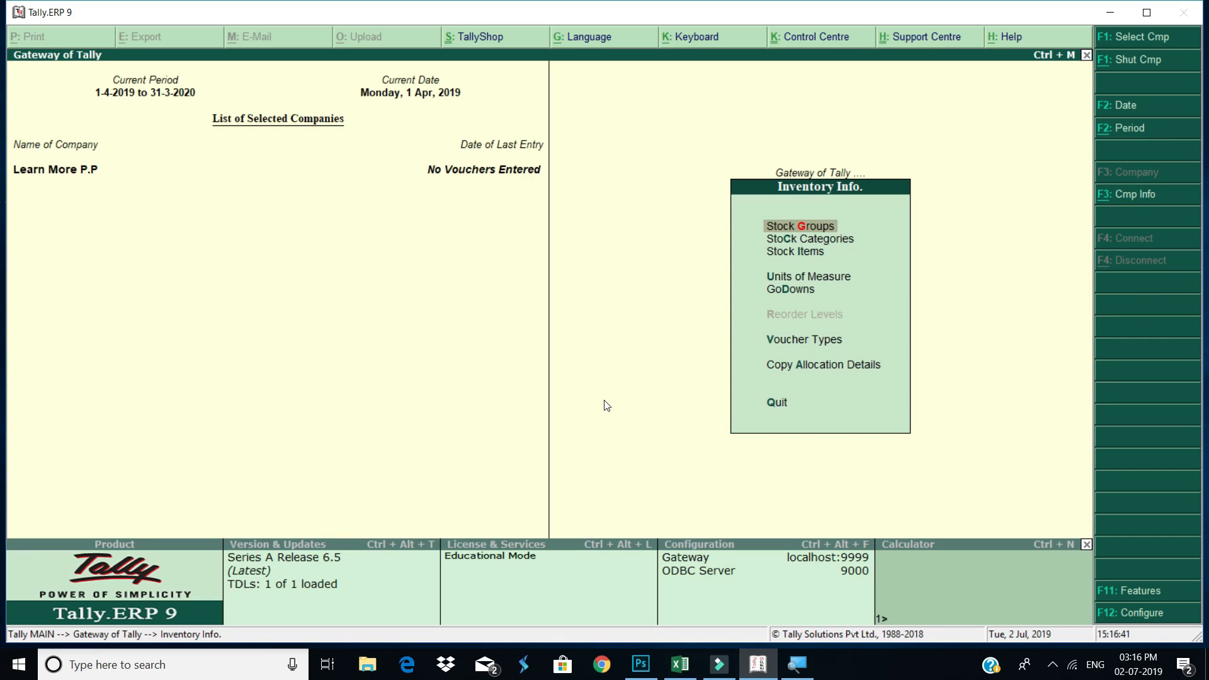
key("Down")
key("Down")
key("Return")
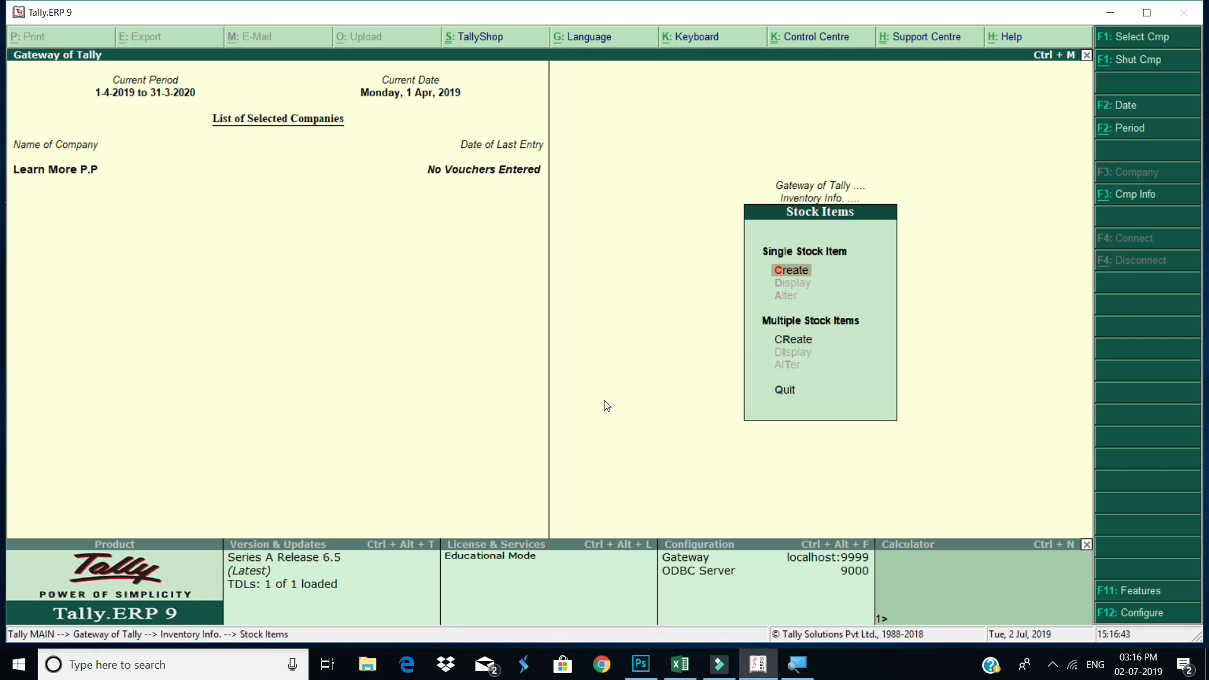
key("Return")
key("Escape")
key("y")
key("Escape")
key("Escape")
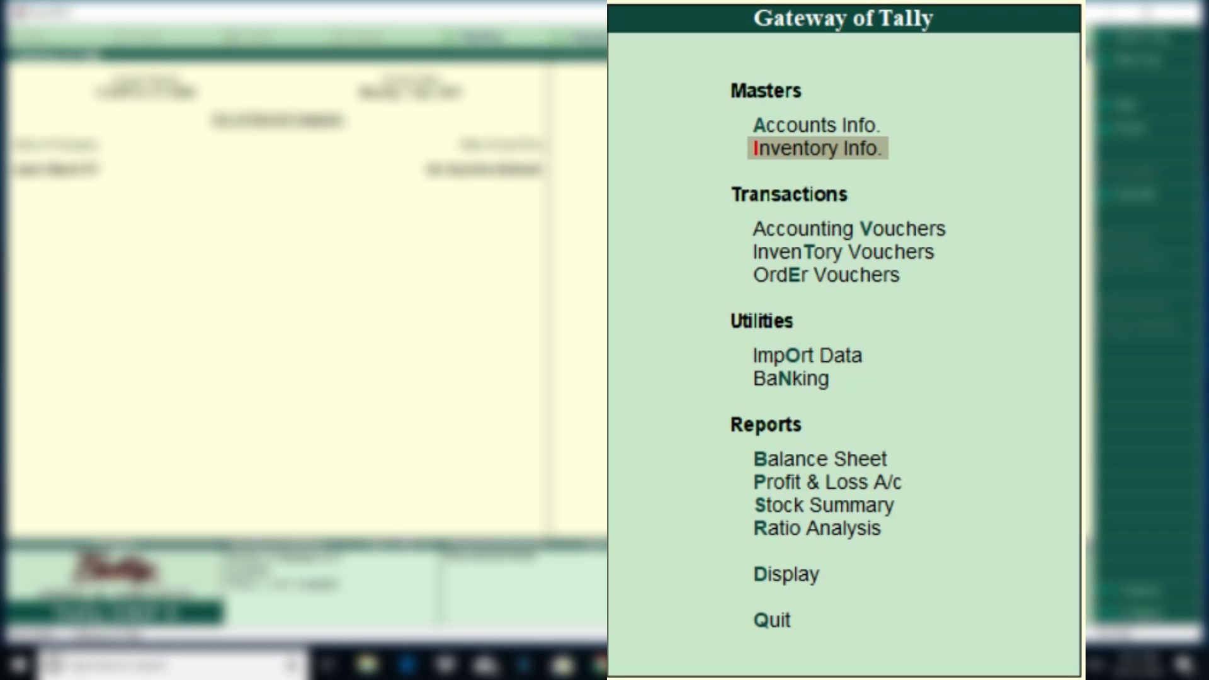
Open the order vouchers, view the blank Purchase Order form and quit it.
key("Down")
key("Down")
key("Down")
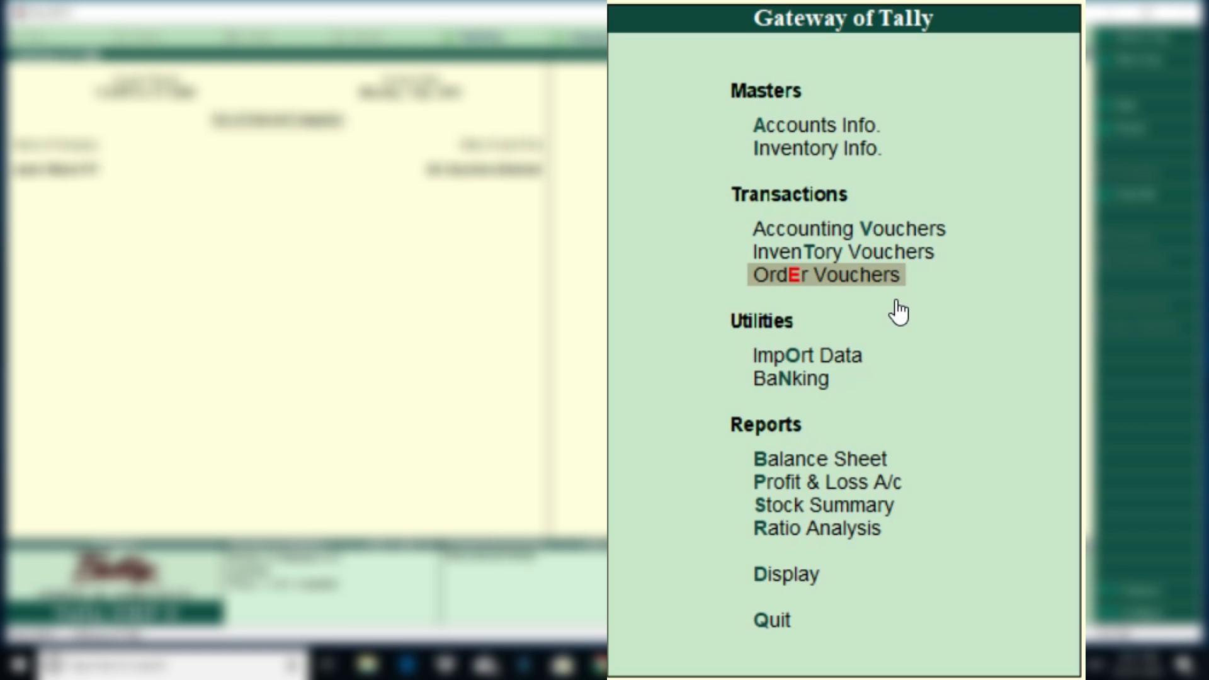
key("Up")
key("Up")
key("Down")
key("Down")
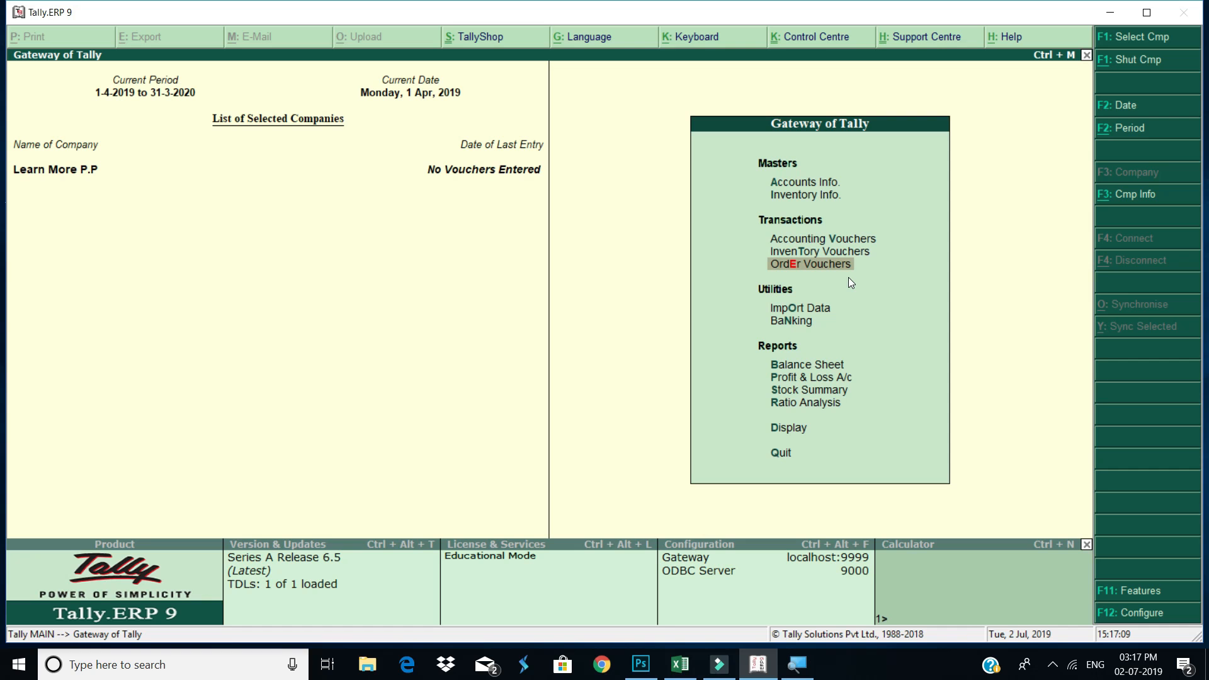
key("Return")
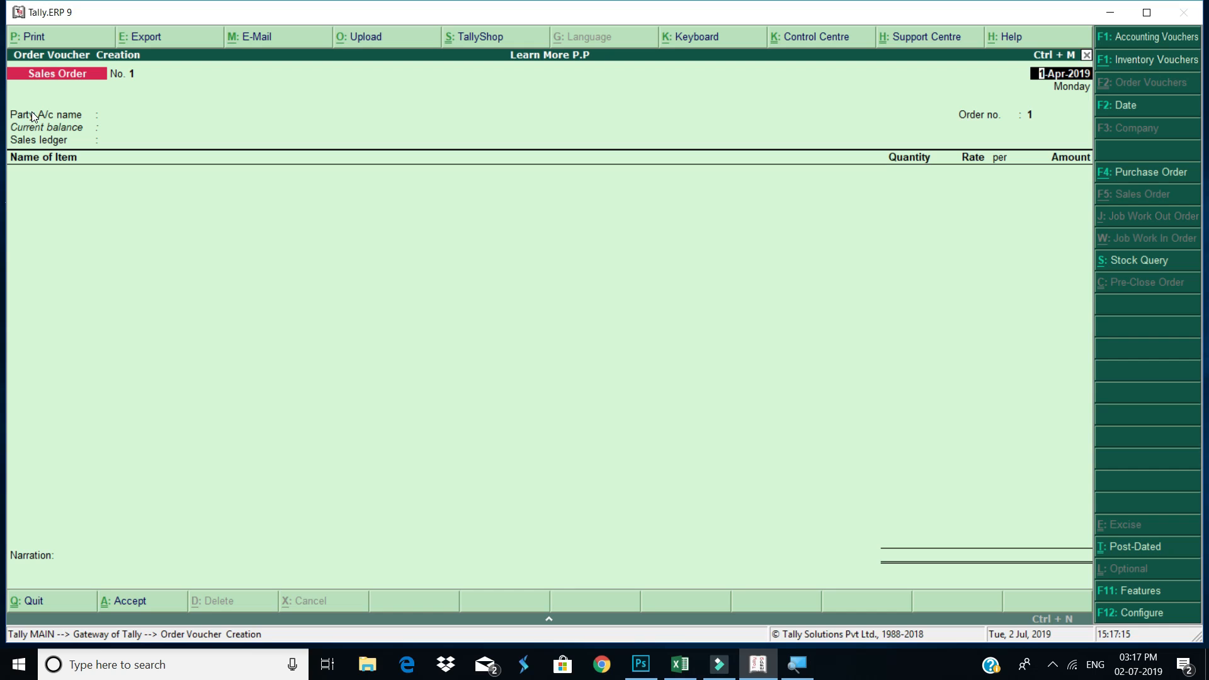
key("F4")
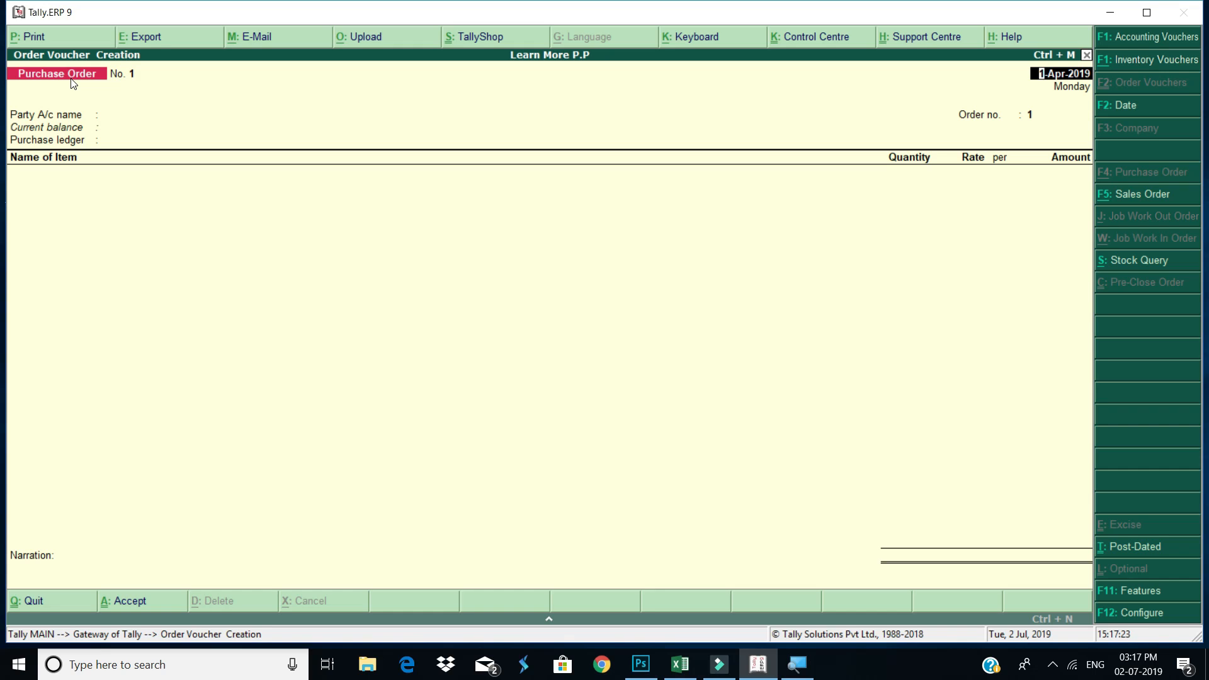
key("Escape")
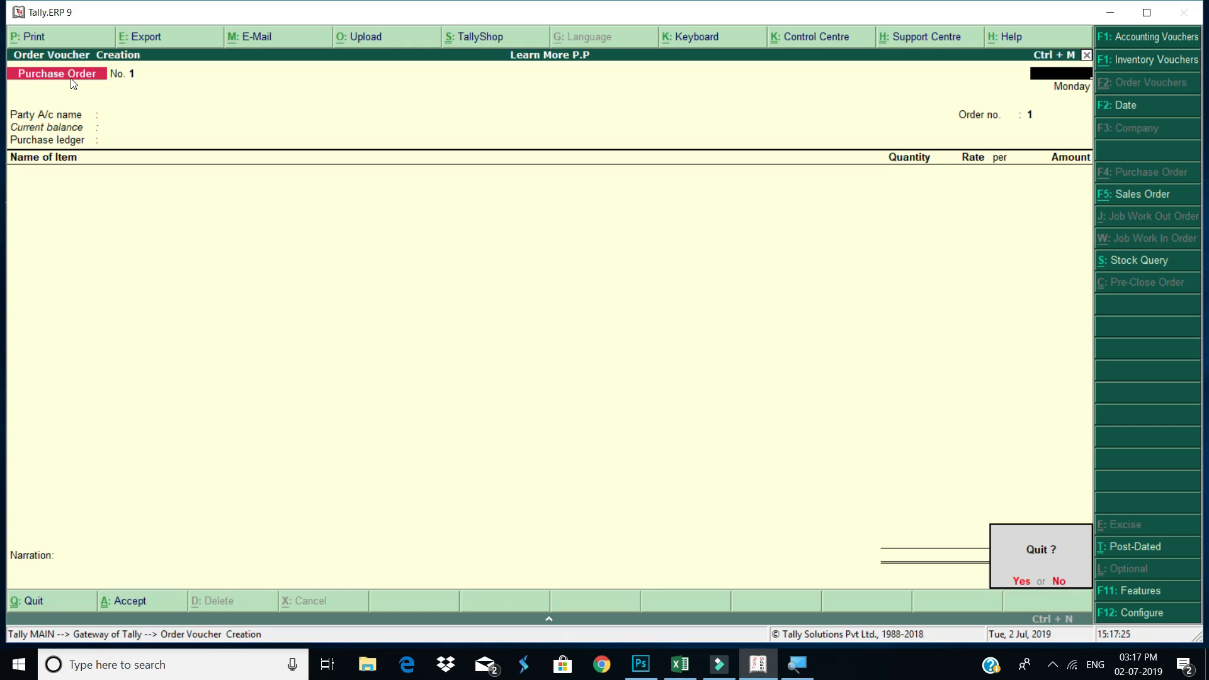
key("Return")
Open the Purchase Order form from the accounting vouchers and quit it without entering anything.
key("Up")
key("Up")
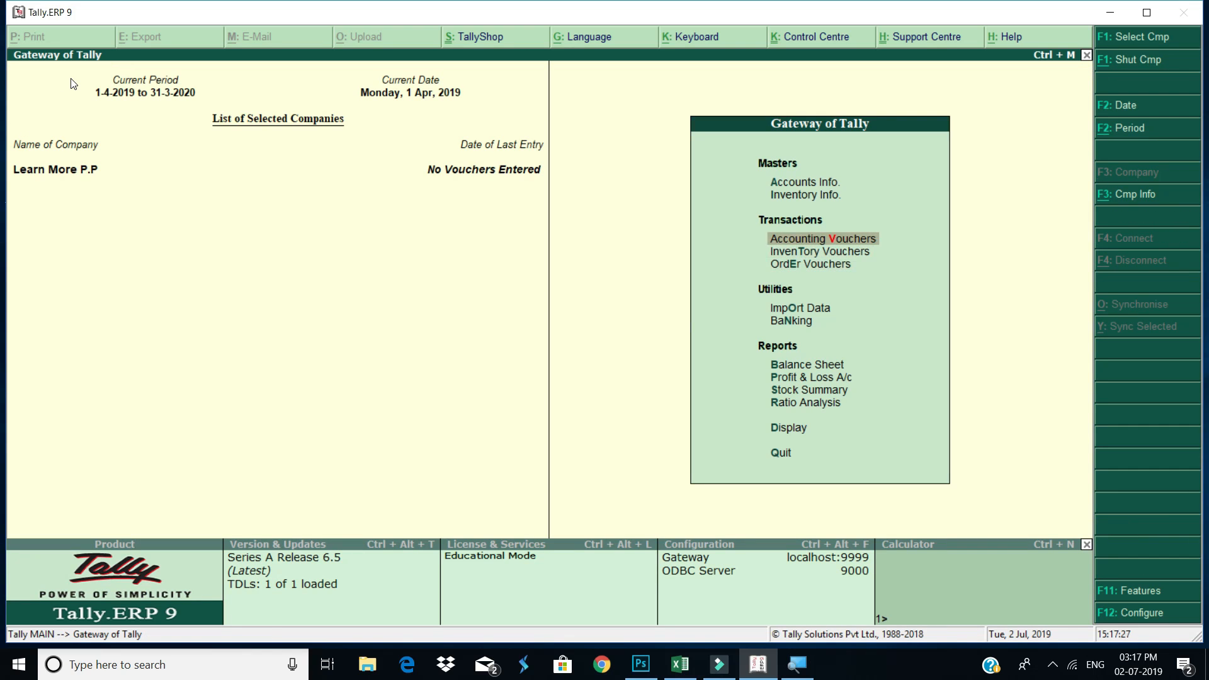
key("Return")
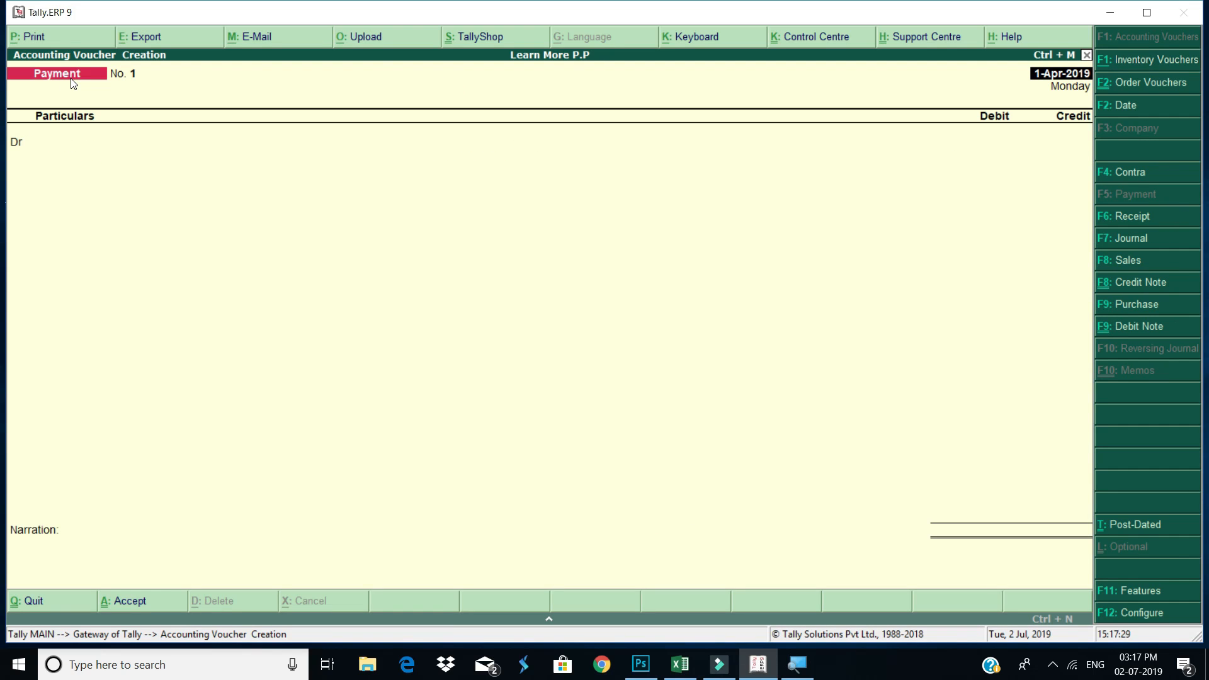
key("alt+F4")
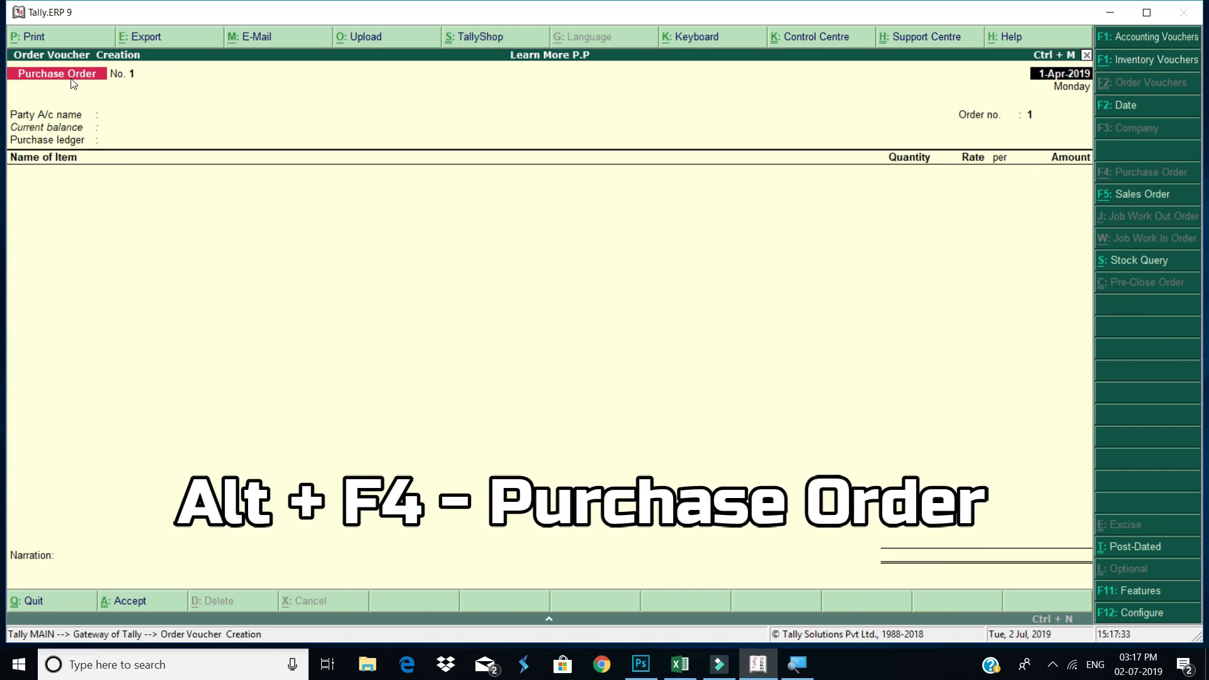
key("Escape")
key("Return")
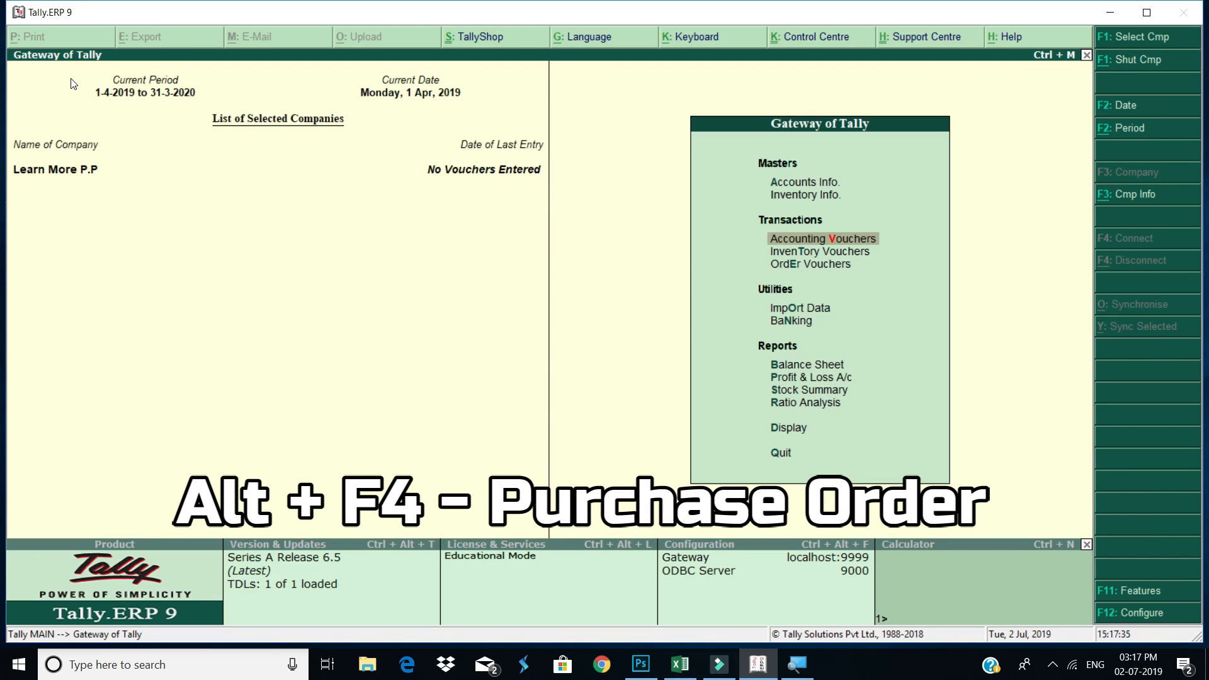
Start a Purchase Order in the order vouchers, dated 1-Apr-2019, with Devendra Enterprises as the party account.
key("Down")
key("Down")
key("Return")
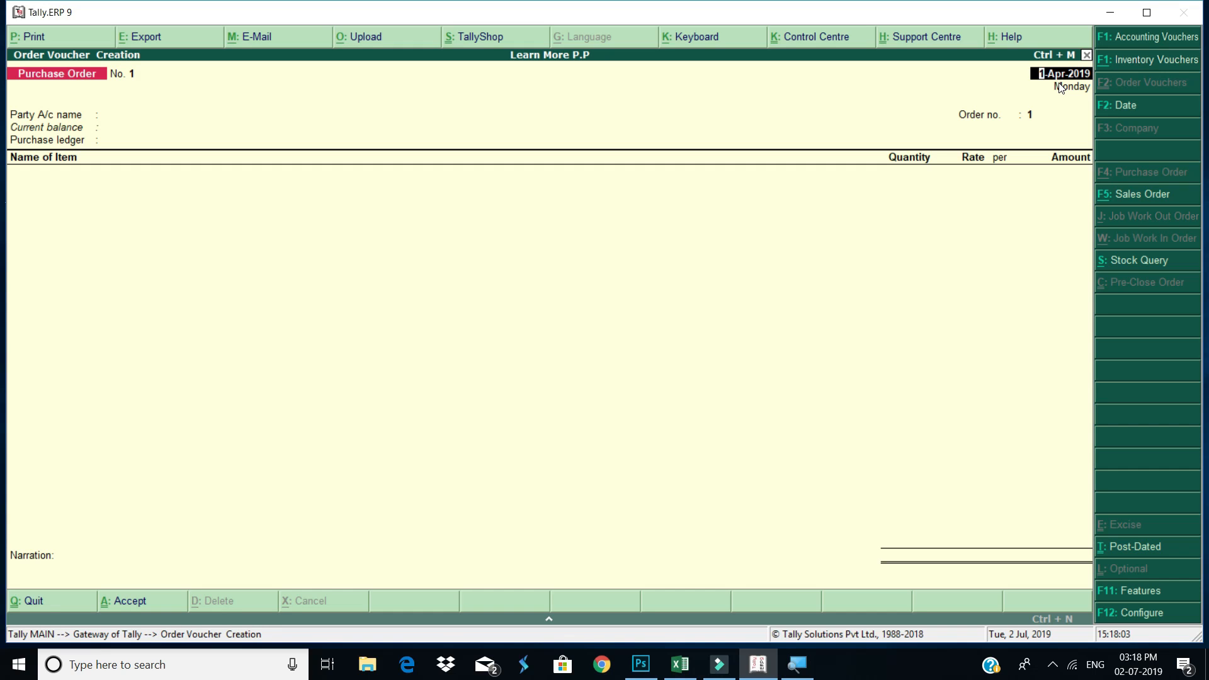
key("Return")
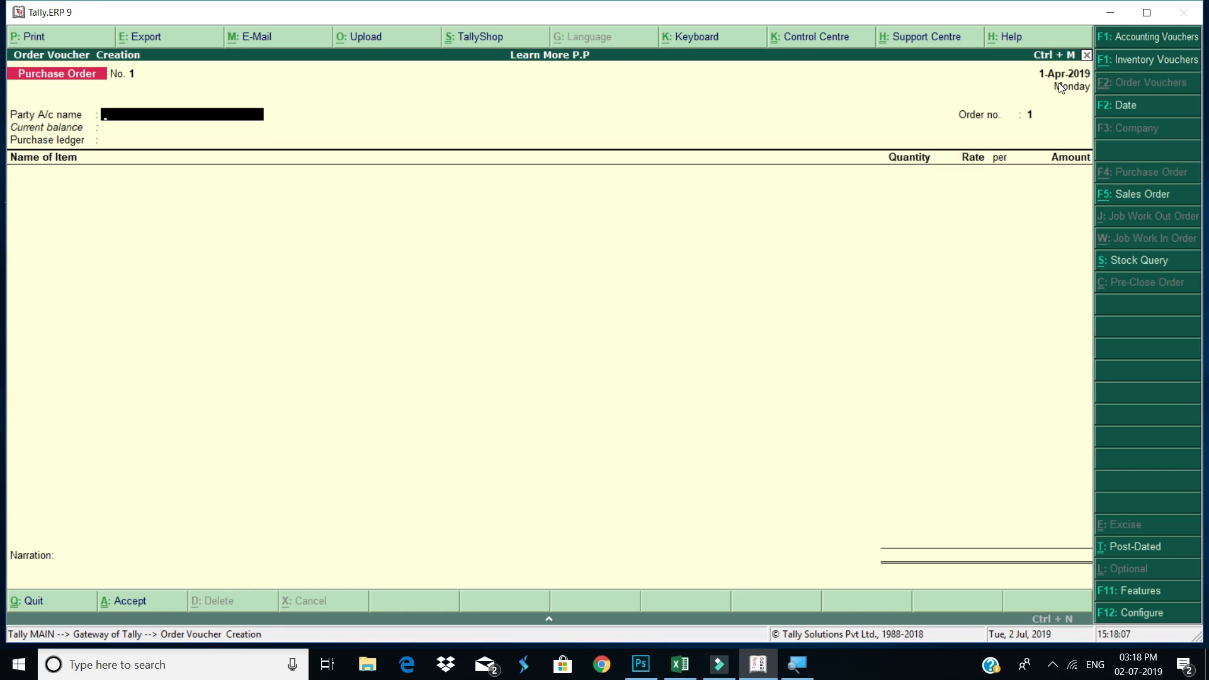
type("D")
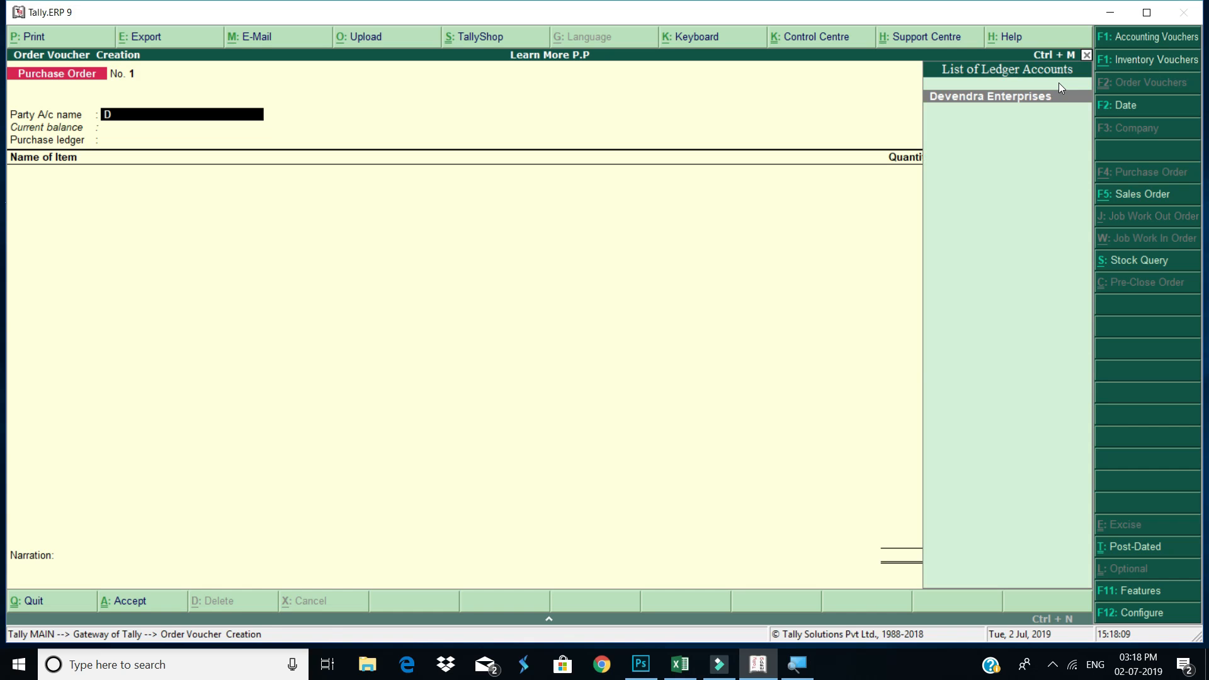
key("Return")
Accept the default supplier details and order number, and choose Purchase A/c as the purchase ledger.
key("Return")
key("Return")
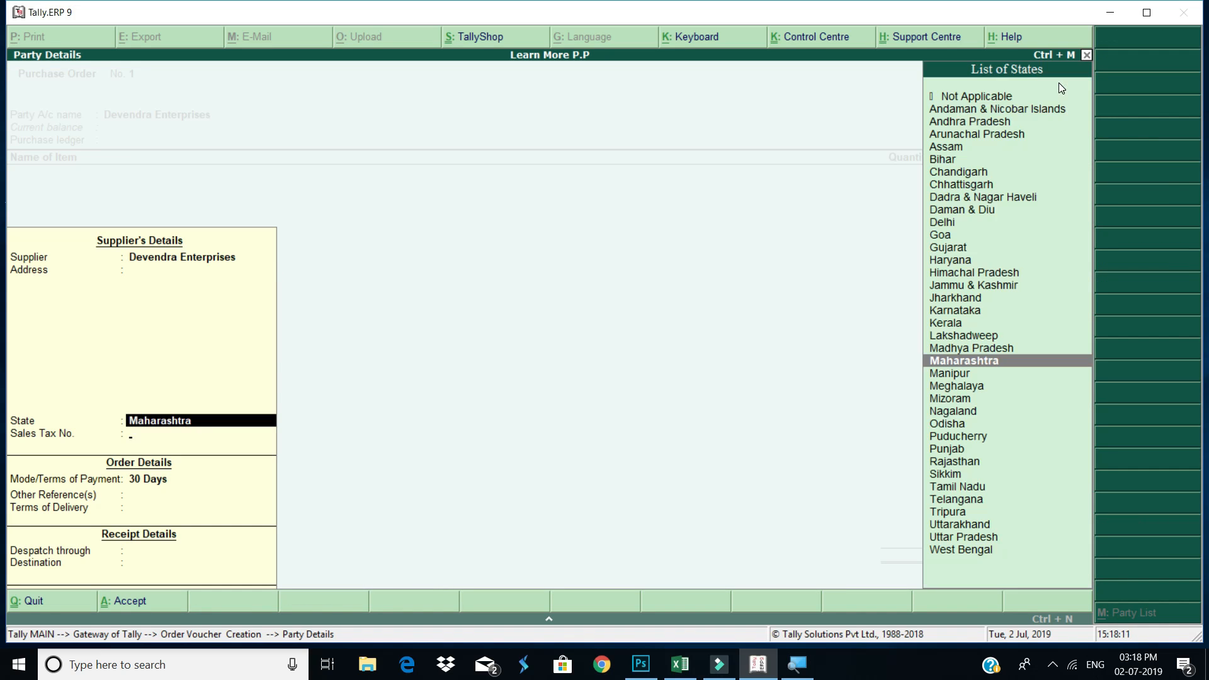
key("Return")
key("ctrl+a")
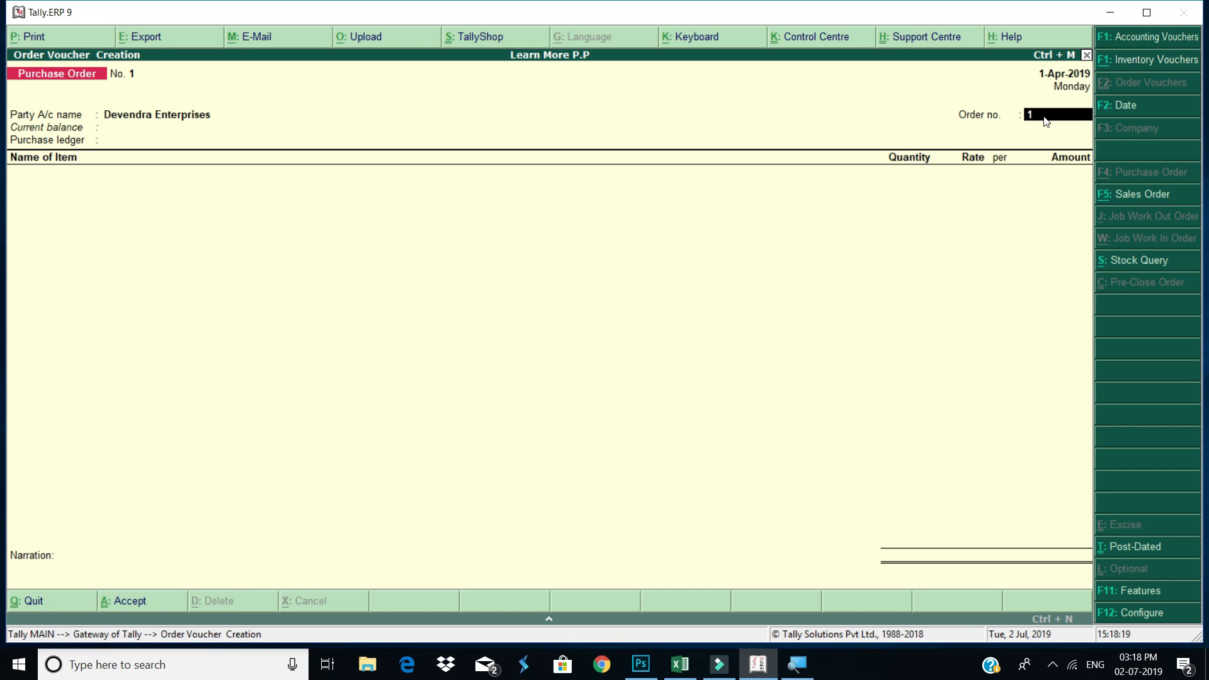
key("Return")
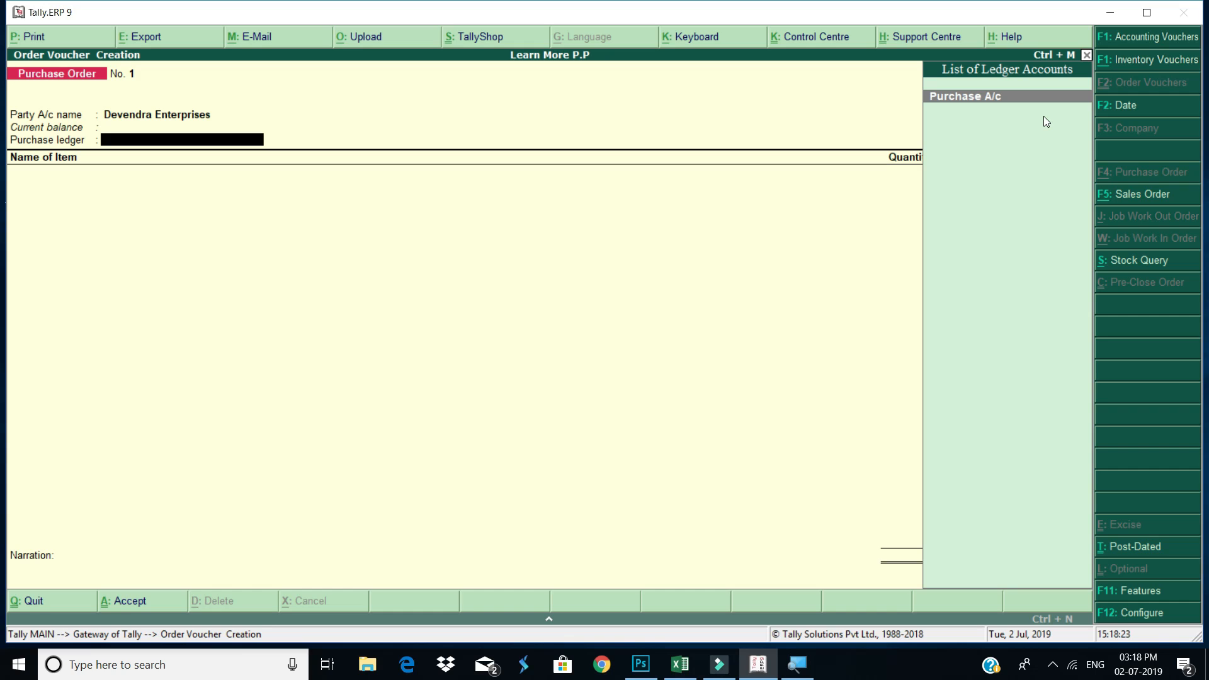
key("Return")
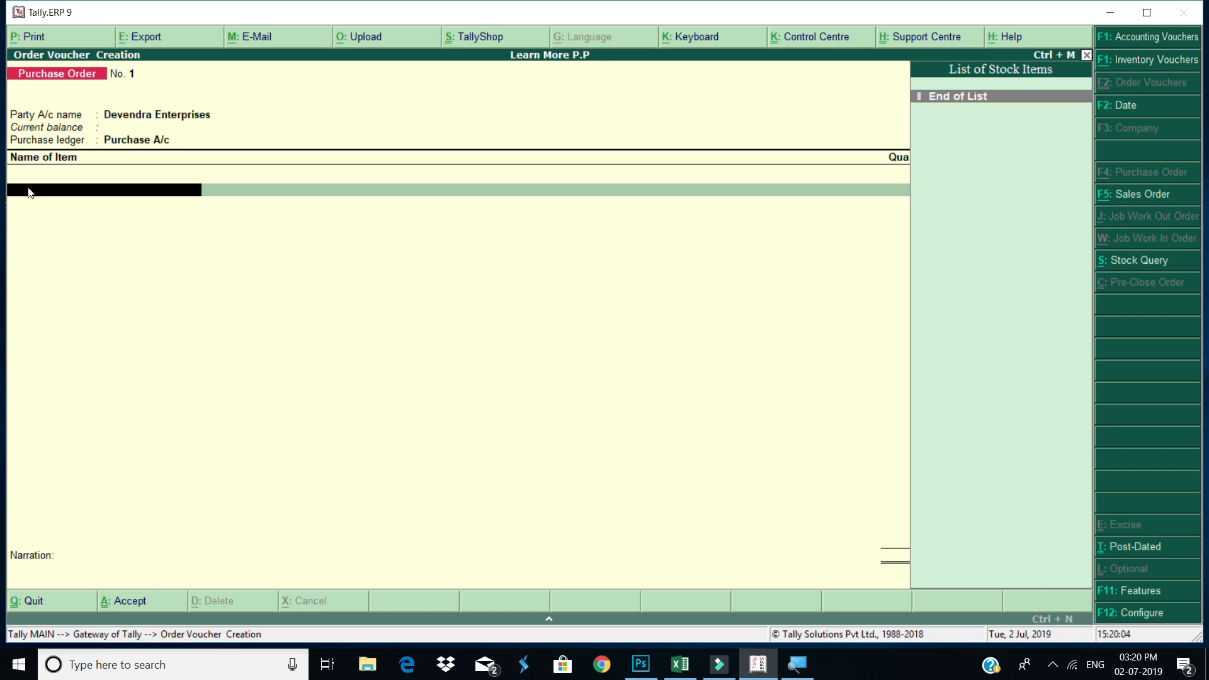
Start a new stock item from the order's item line and name it Dell Laptop 3215.
key("alt+c")
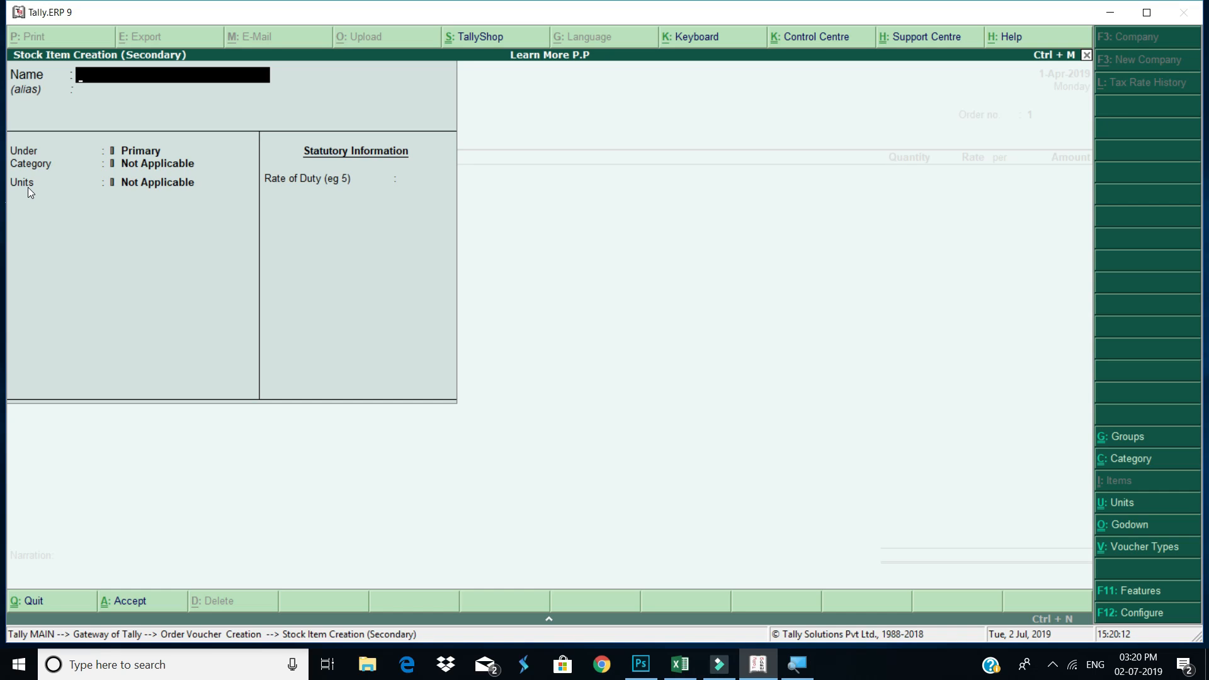
type("Dell Laptop 3215")
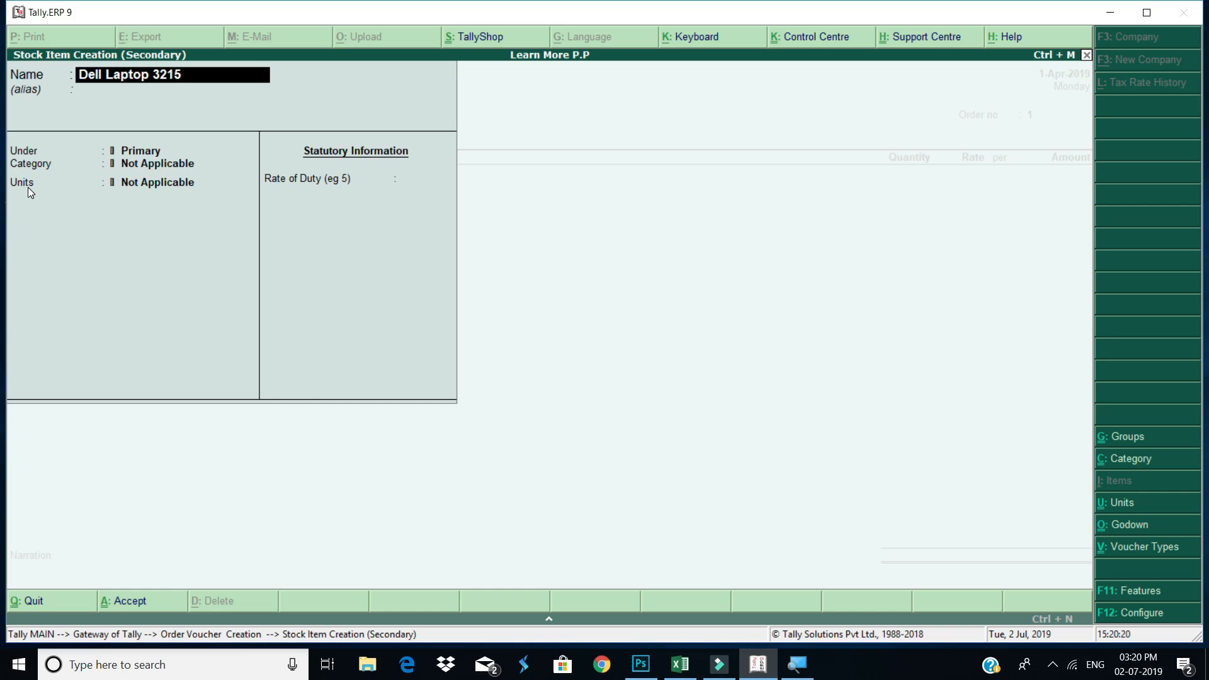
key("Return")
key("Return")
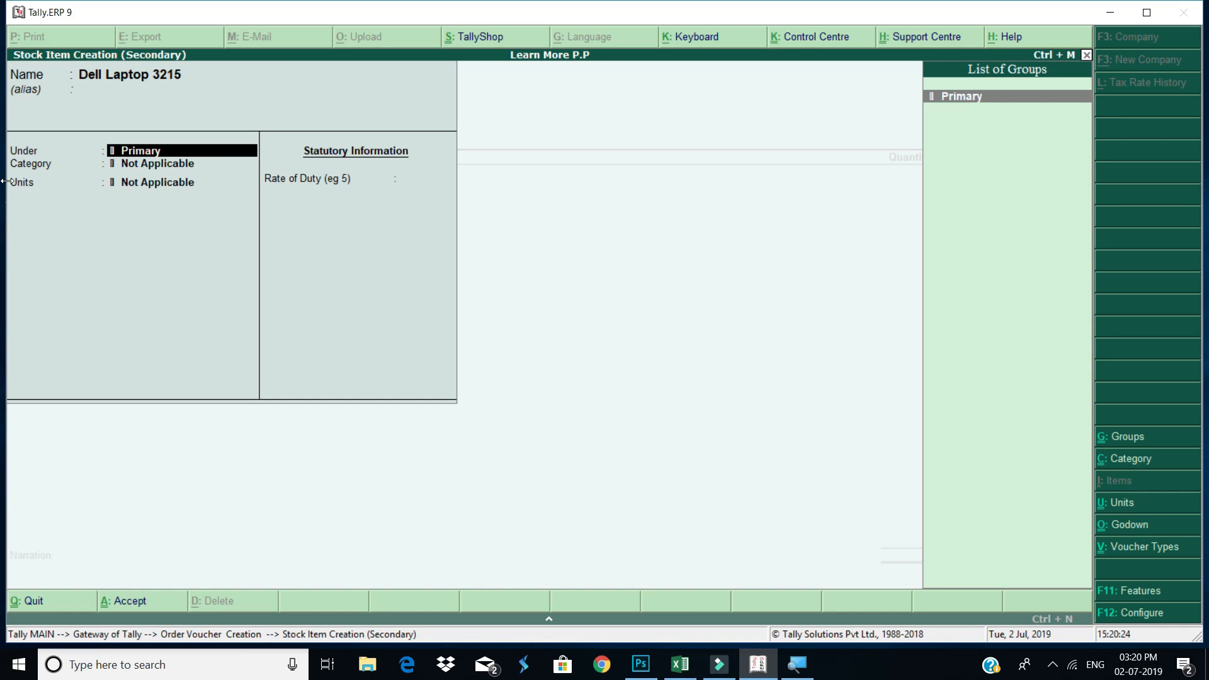
Create the stock group Laptop under Primary with item quantities added, and assign it to the new stock item.
key("alt+c")
type("Laptop")
key("Return")
key("Return")
key("Return")
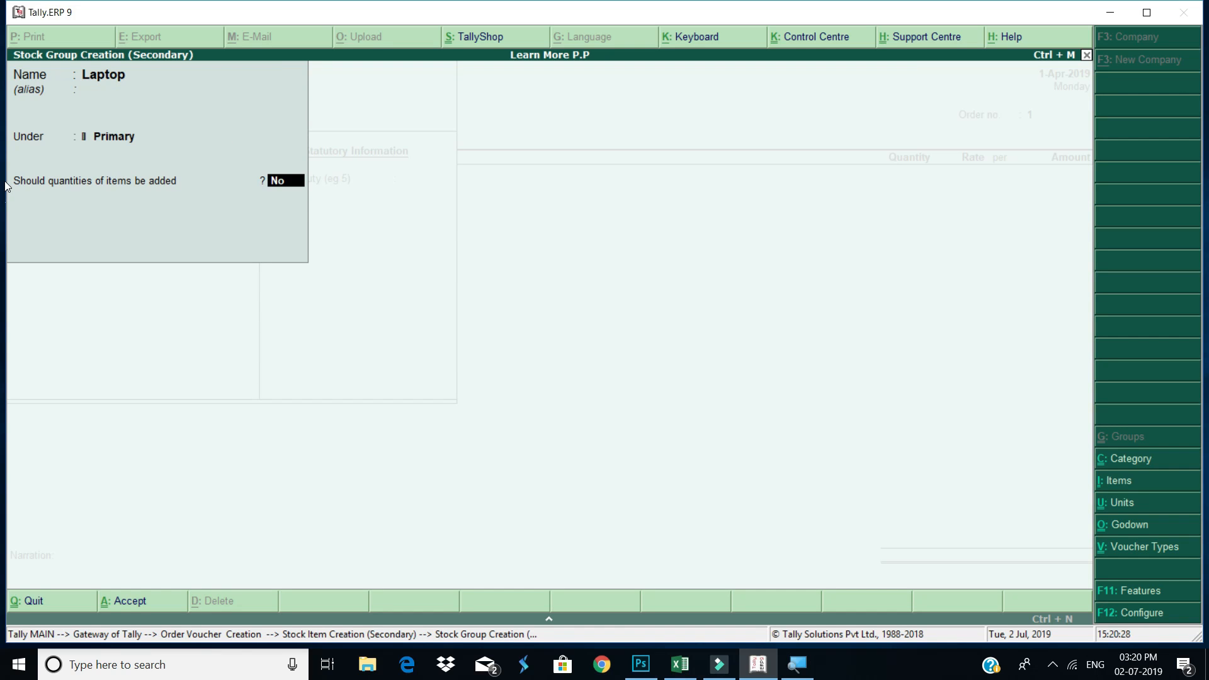
type("yes")
key("Return")
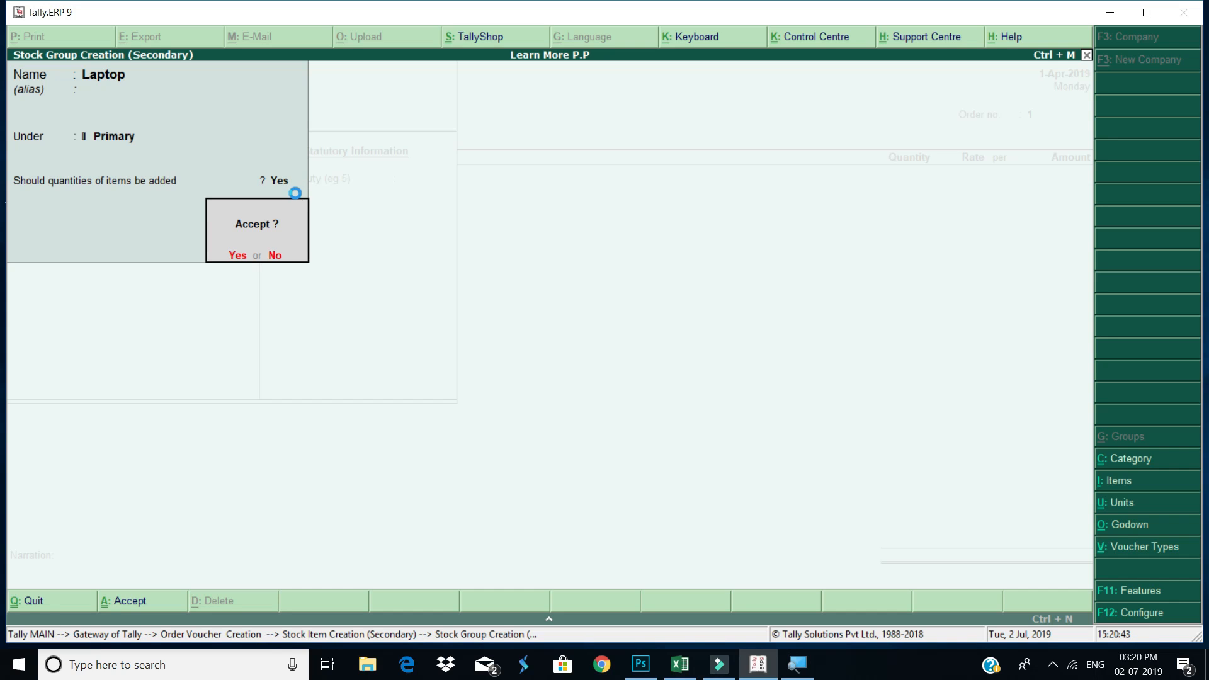
key("Return")
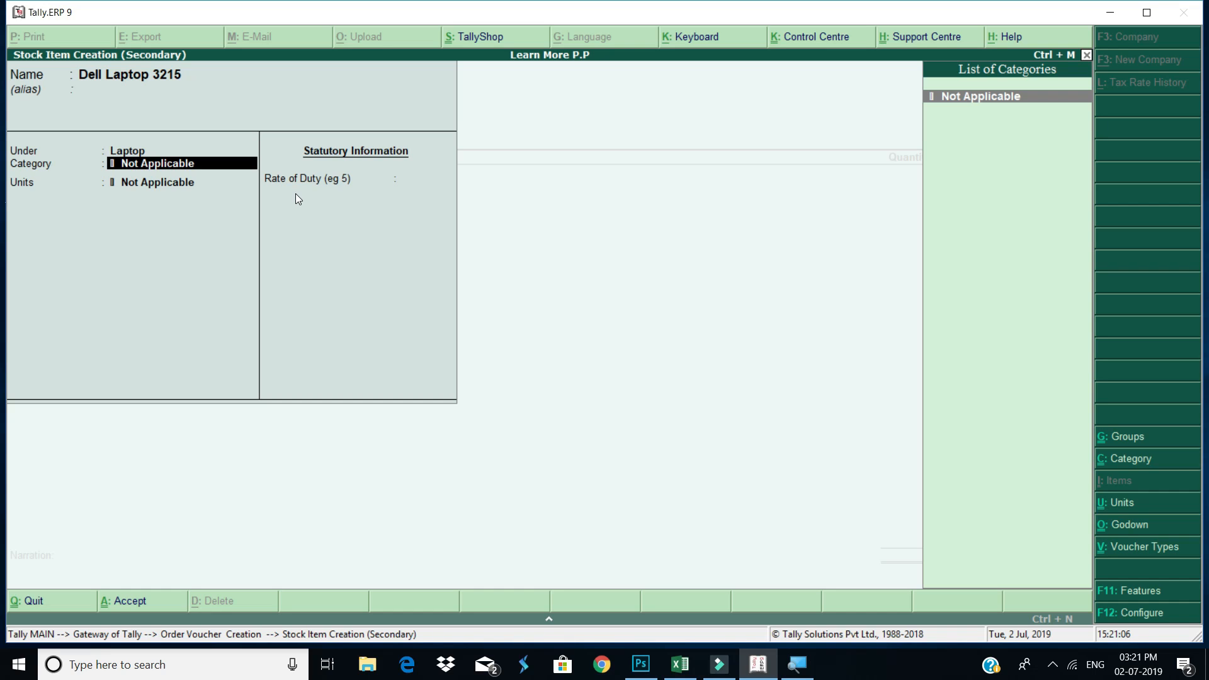
Create the stock category Dell under Primary for the laptop item.
key("alt+c")
type("Dell")
key("Return")
key("Return")
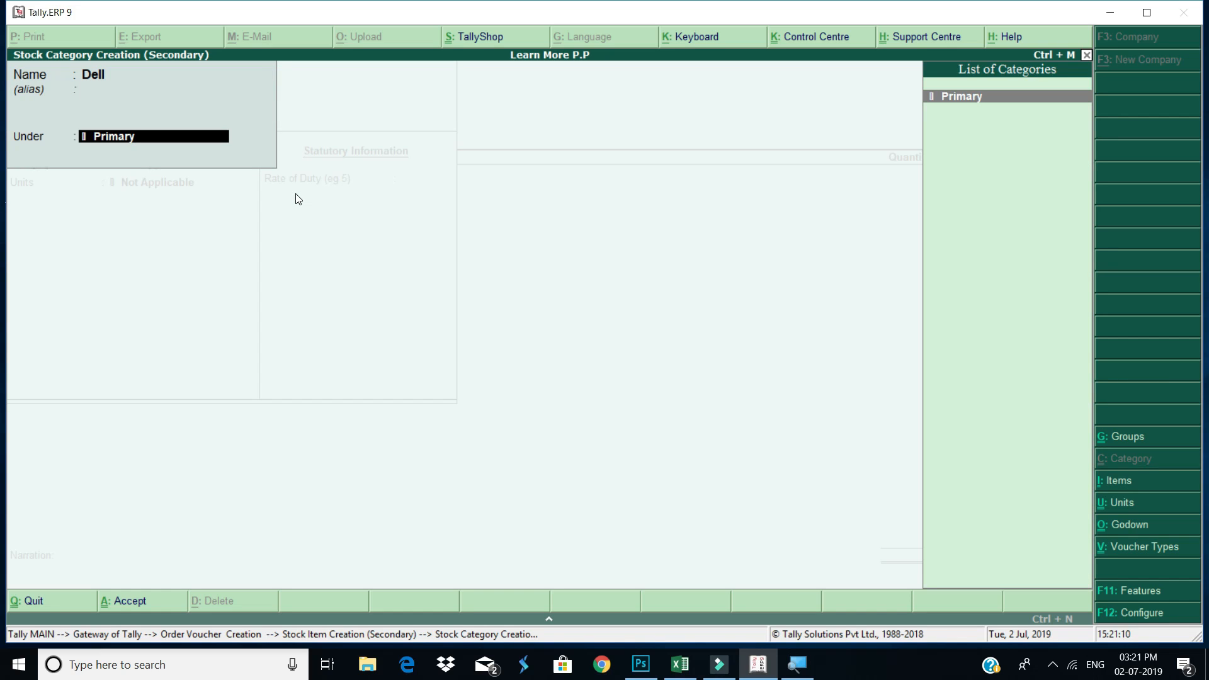
key("Return")
key("Return")
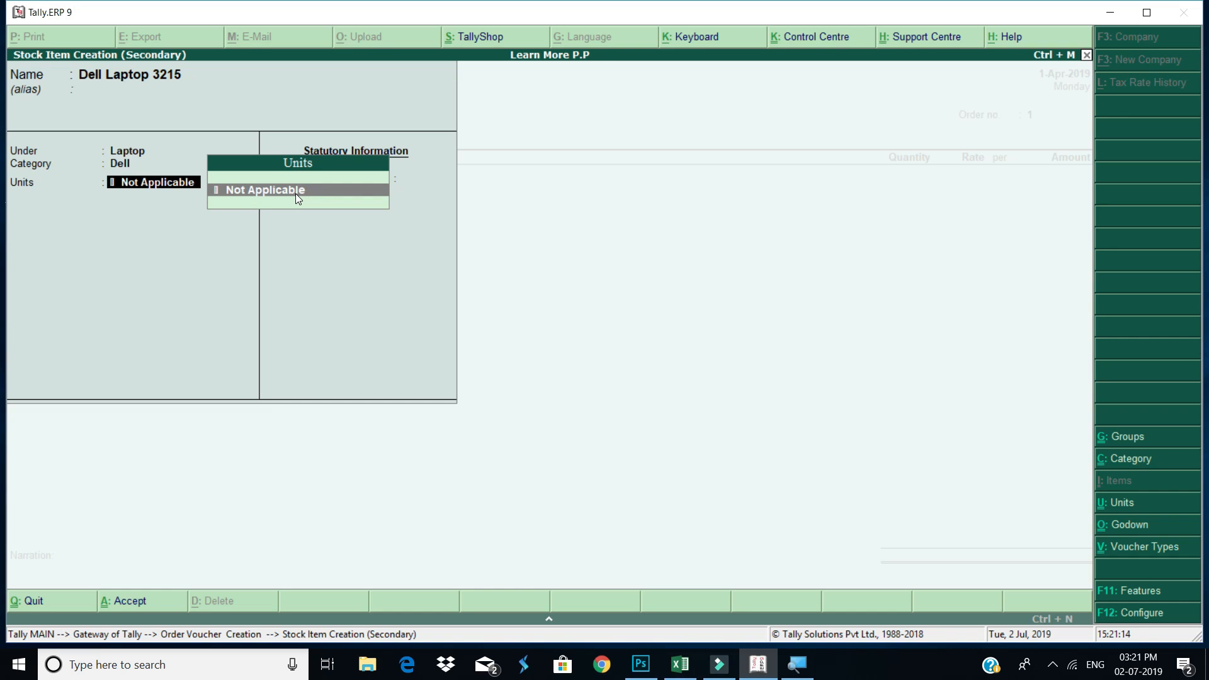
Create the simple unit nos with the formal name Numbers and 0 decimal places for the laptop item.
key("alt+c")
type("nos")
key("Return")
type("Nmub")
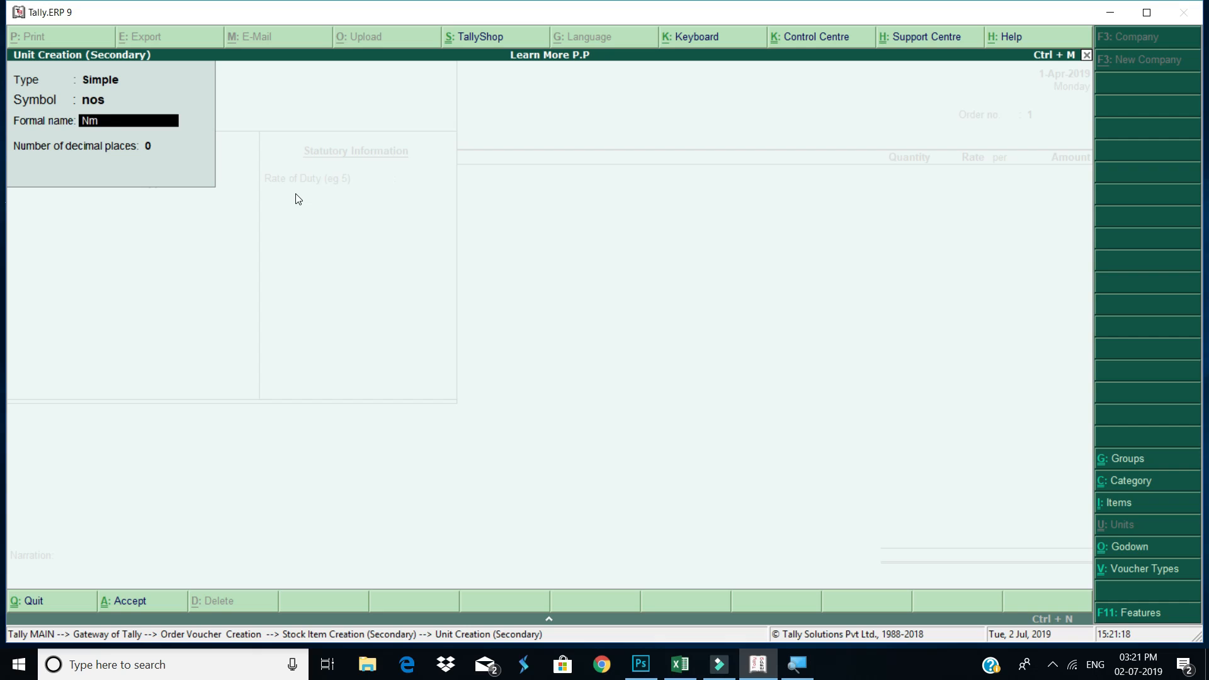
key("BackSpace")
key("BackSpace")
key("BackSpace")
type("umbers")
key("Return")
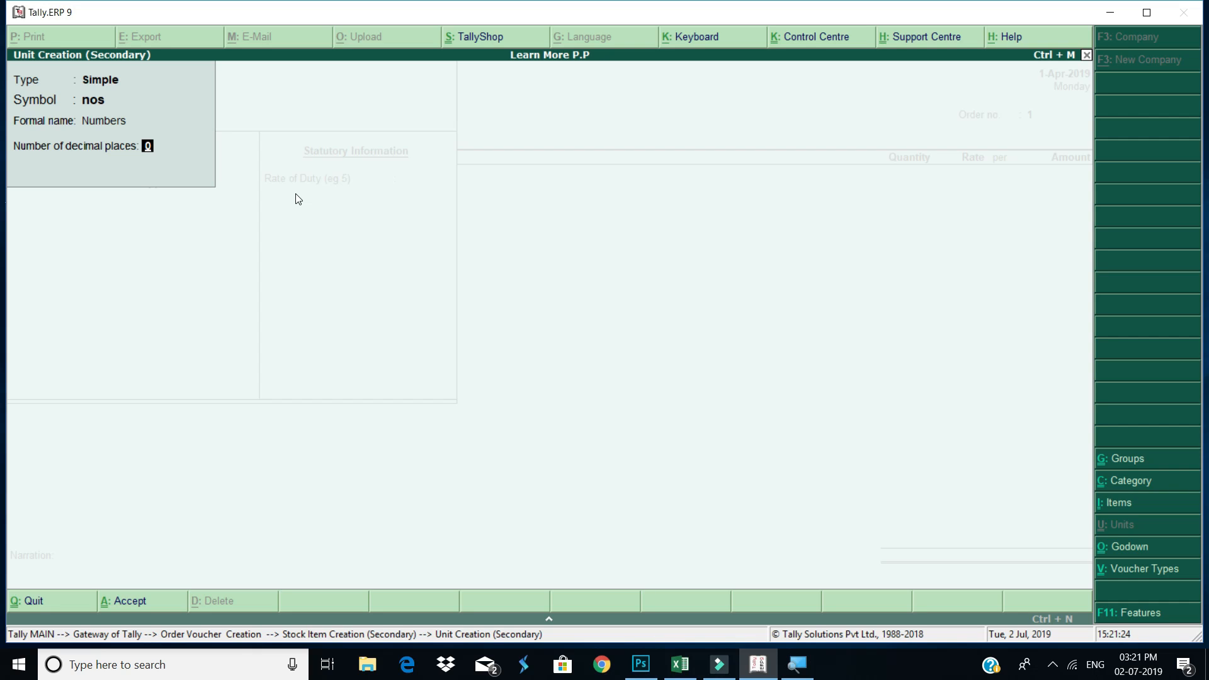
key("Return")
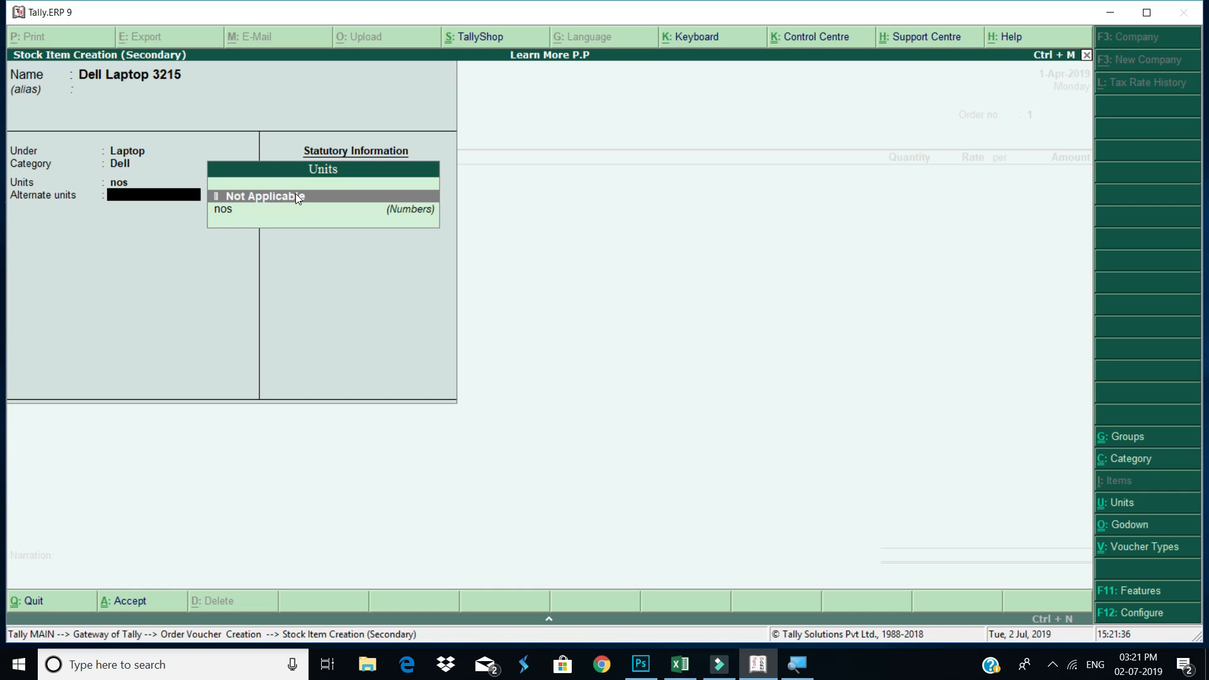
Reopen the nos unit's definition from the stock item to review it, and accept it as is.
key("BackSpace")
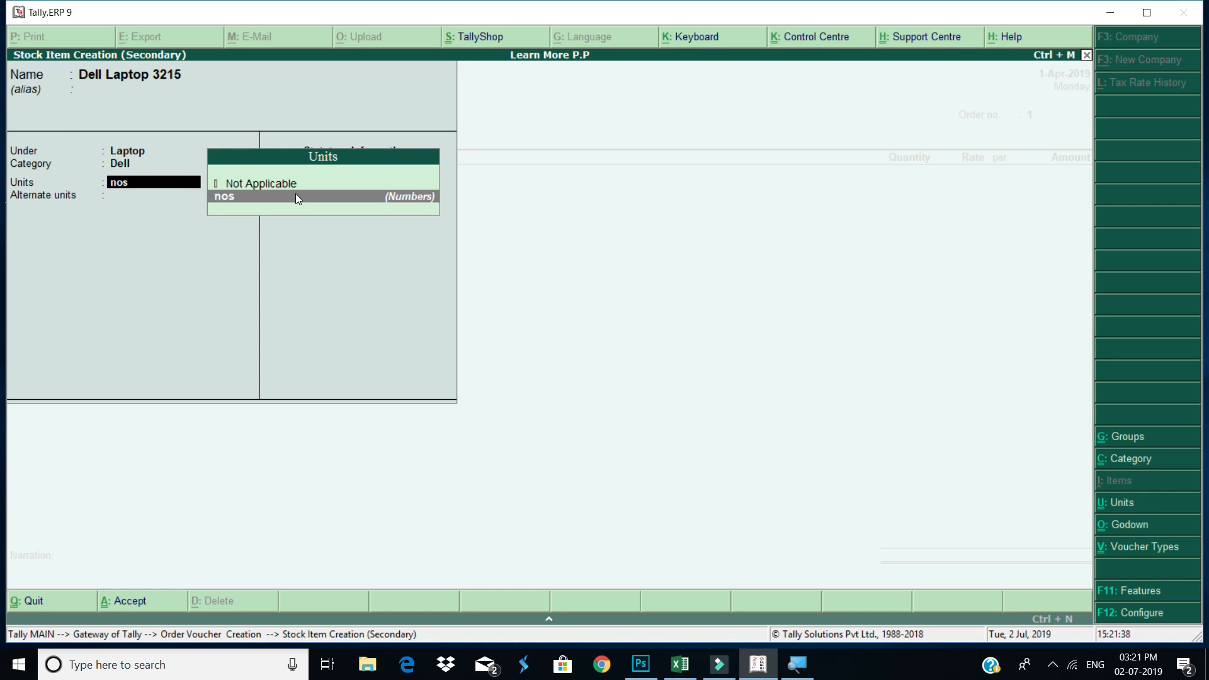
key("ctrl+Return")
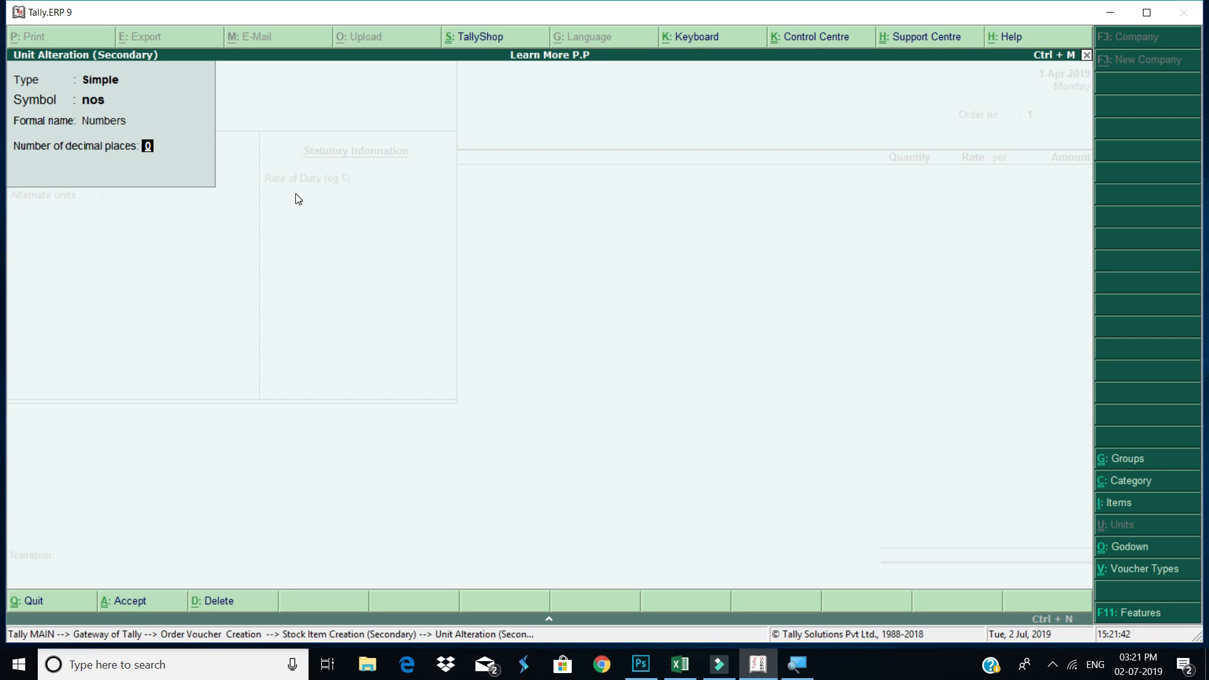
key("Return")
key("Return")
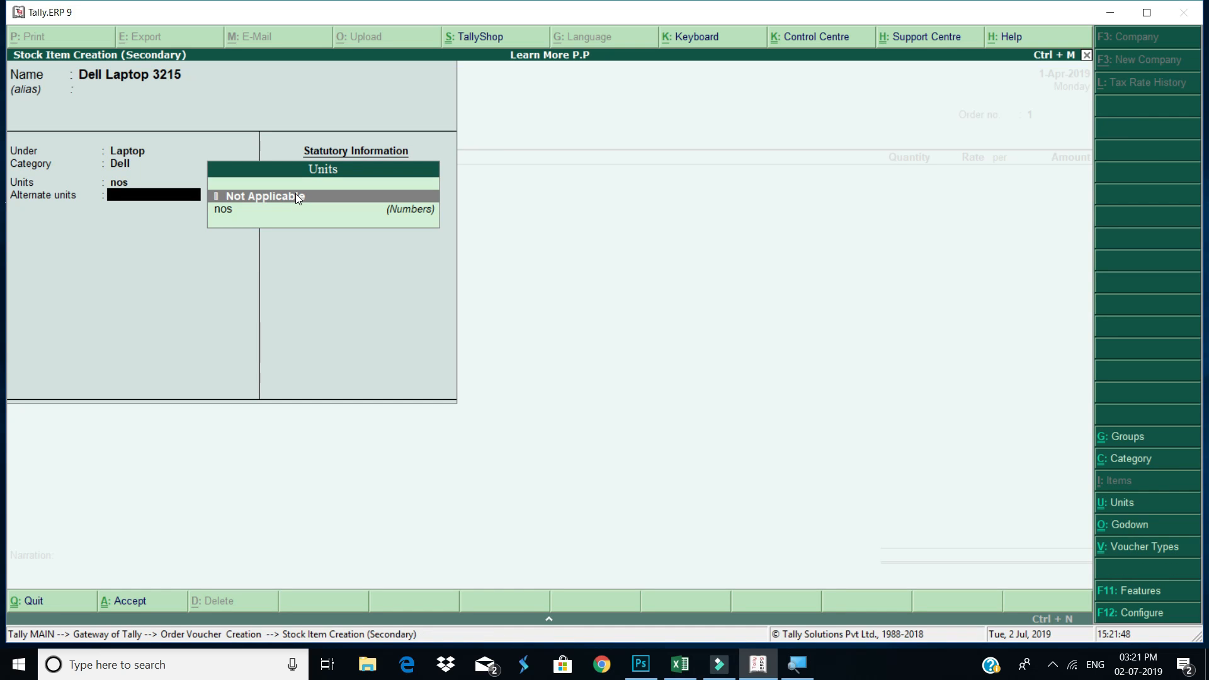
Set the alternate units to Not Applicable, leave the rate of duty blank and save the stock item.
key("Return")
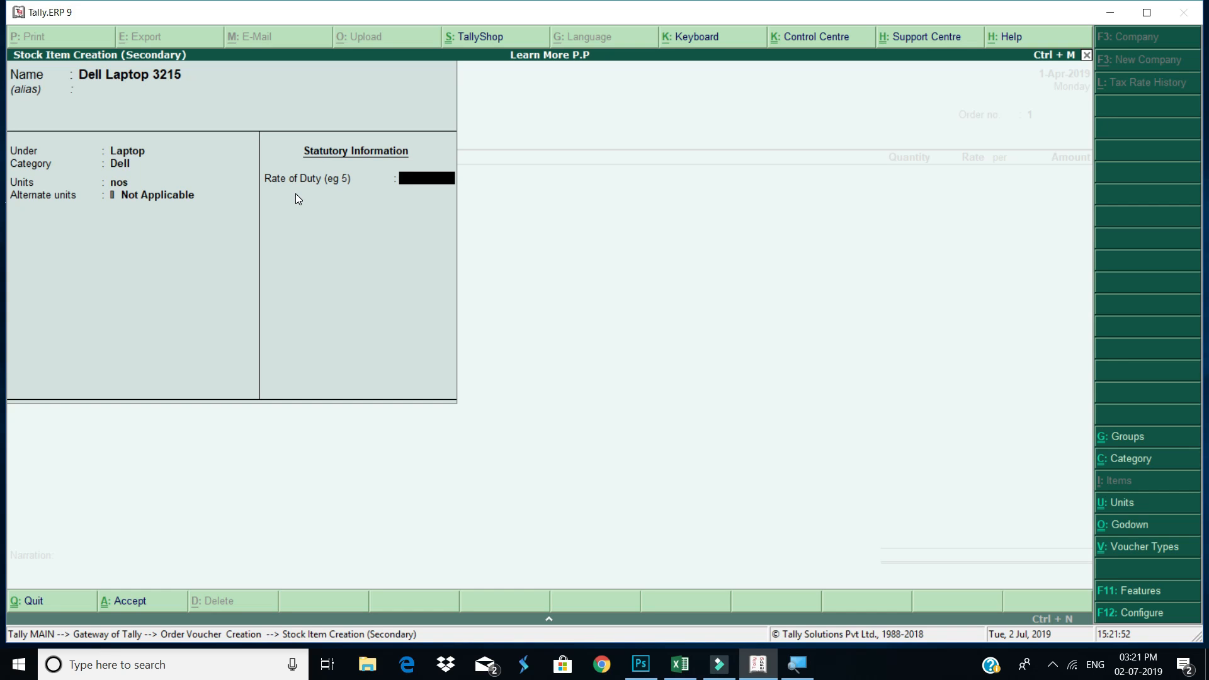
key("Return")
key("Return")
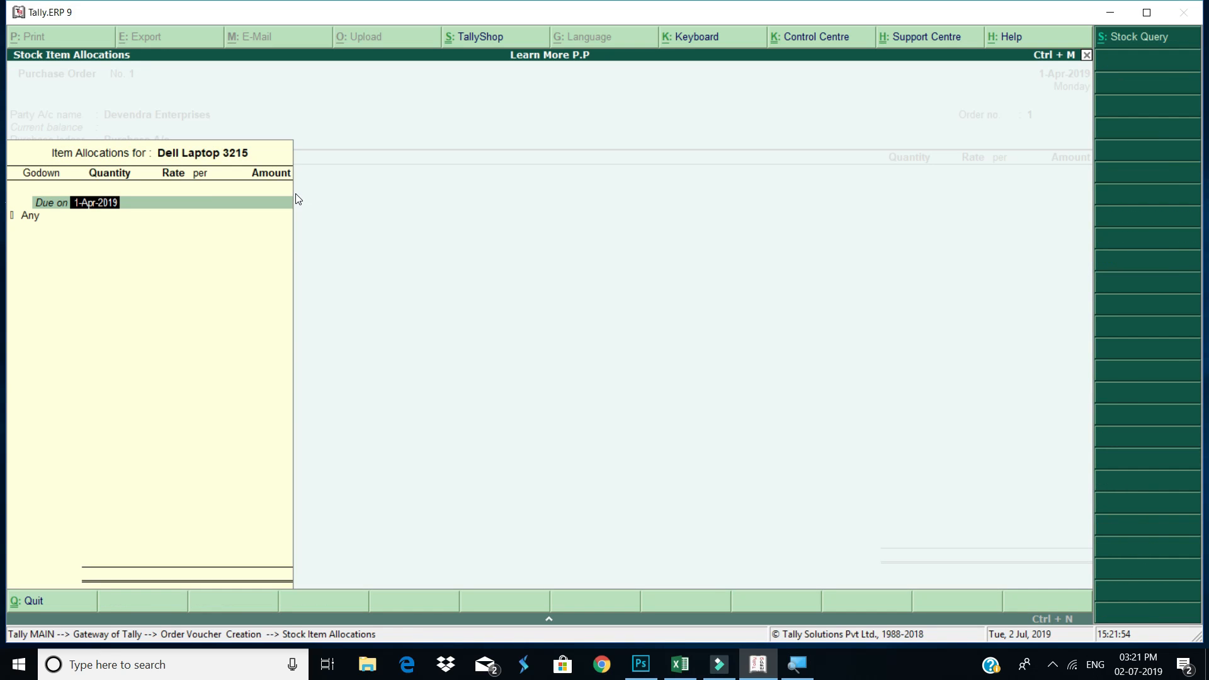
Keep 1-Apr-2019 as the item's due date and create the godown Dadar under Primary for its allocation.
key("Return")
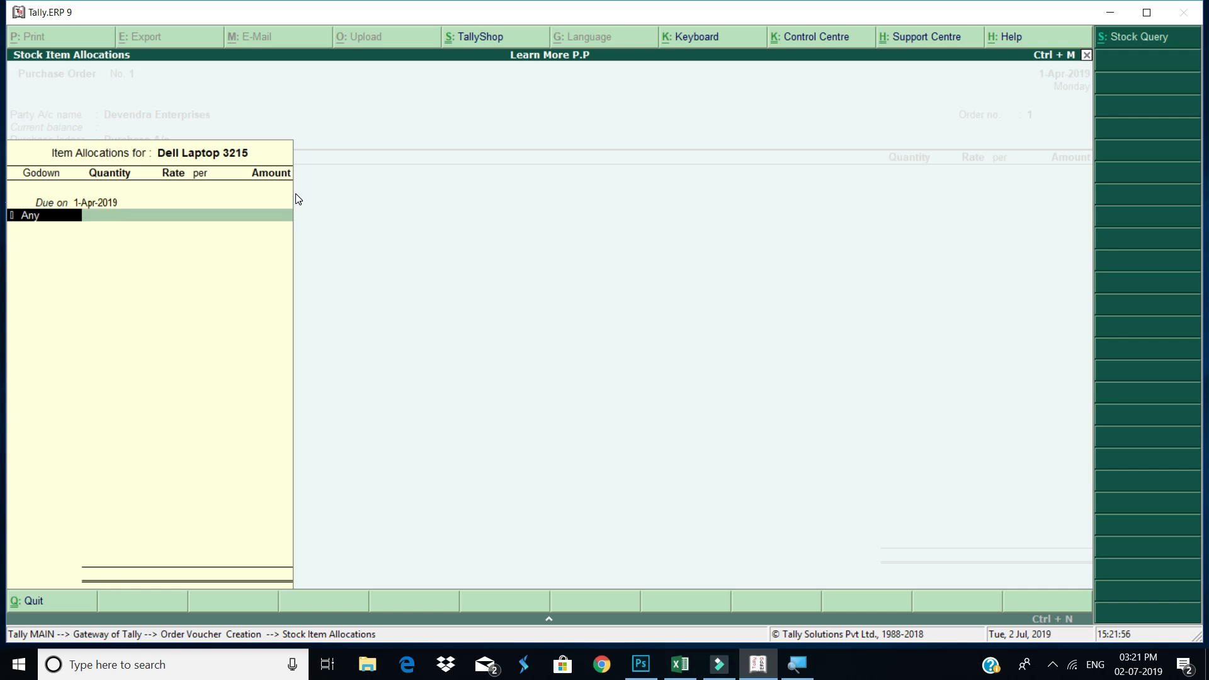
key("alt+c")
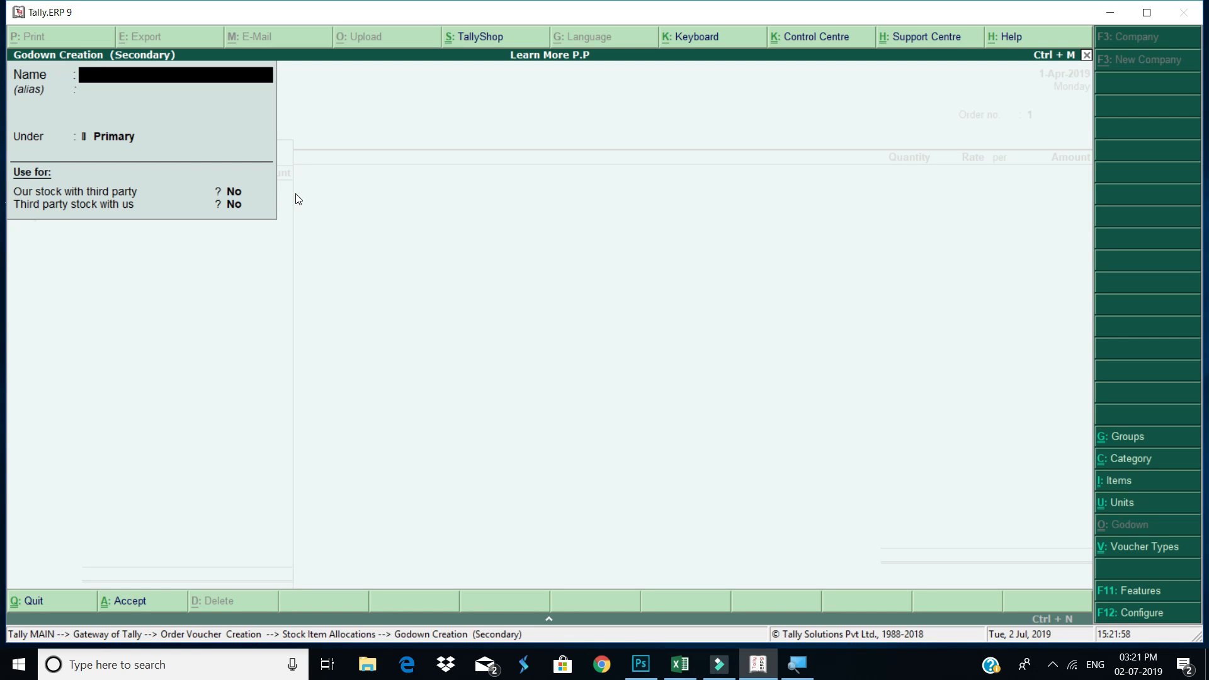
type("Dadar")
key("Return")
key("Return")
key("Return")
key("Return")
key("Return")
key("Return")
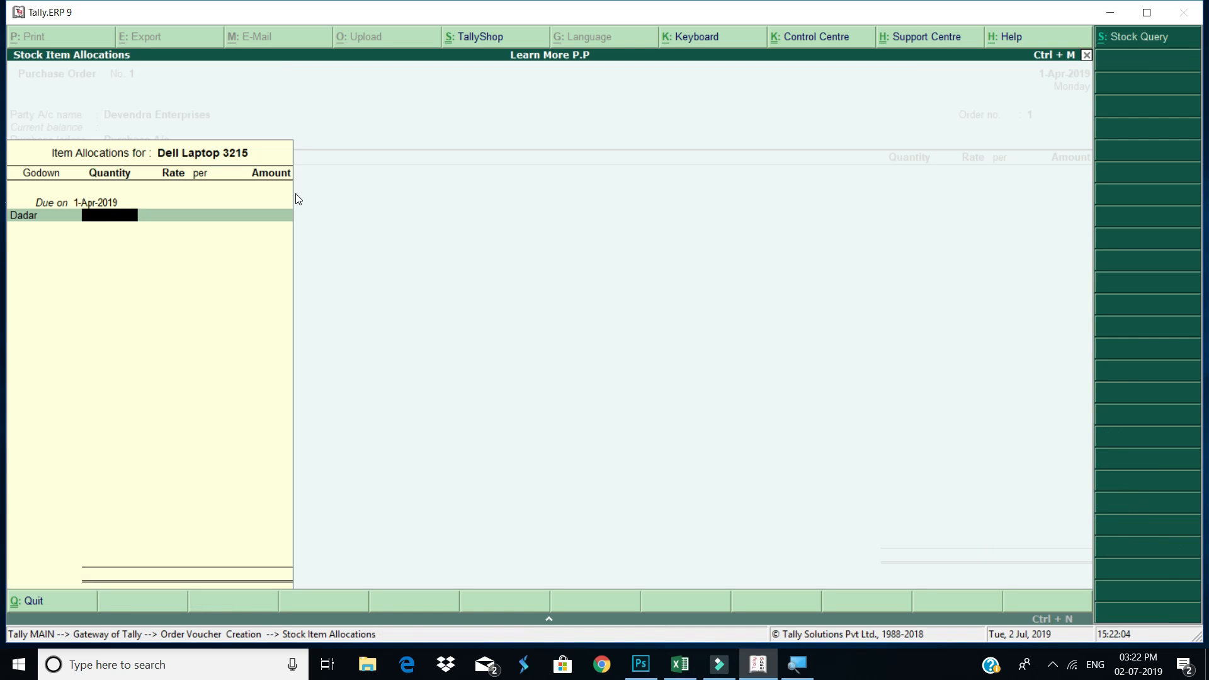
Allocate 40 nos of the laptop to Dadar at a rate of 25,000 per nos and end the item list.
type("40")
key("Return")
type("25,000")
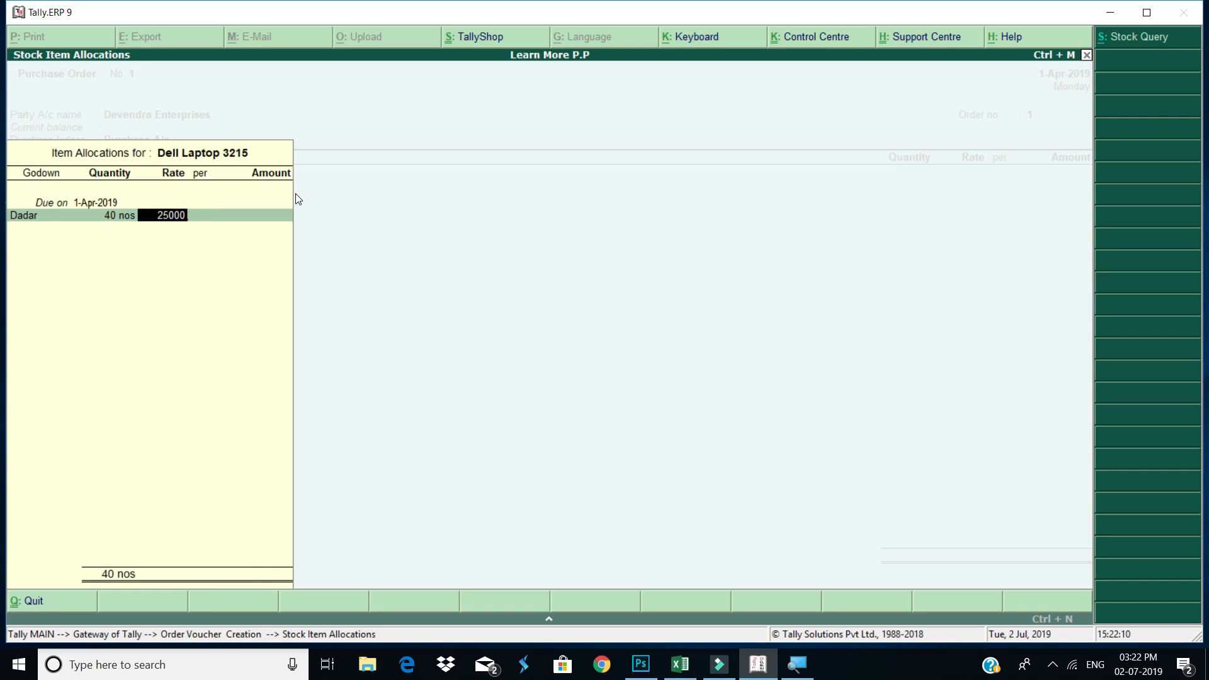
key("Return")
key("Return")
key("Return")
key("Return")
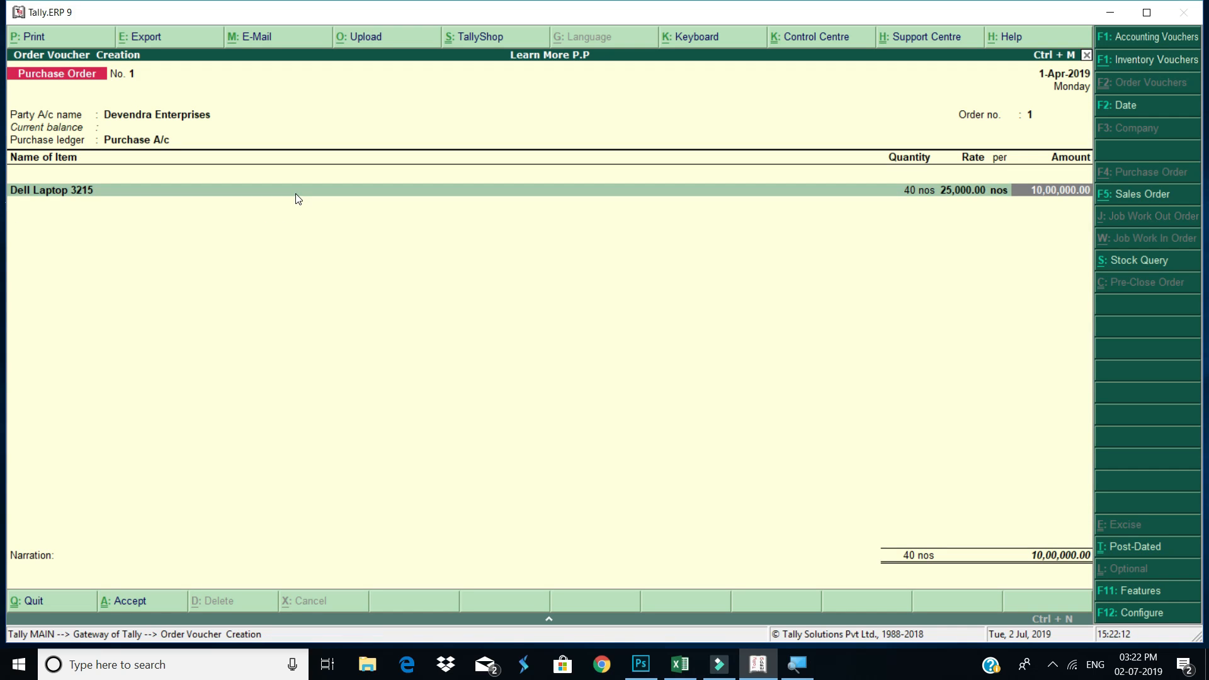
key("Return")
key("Return")
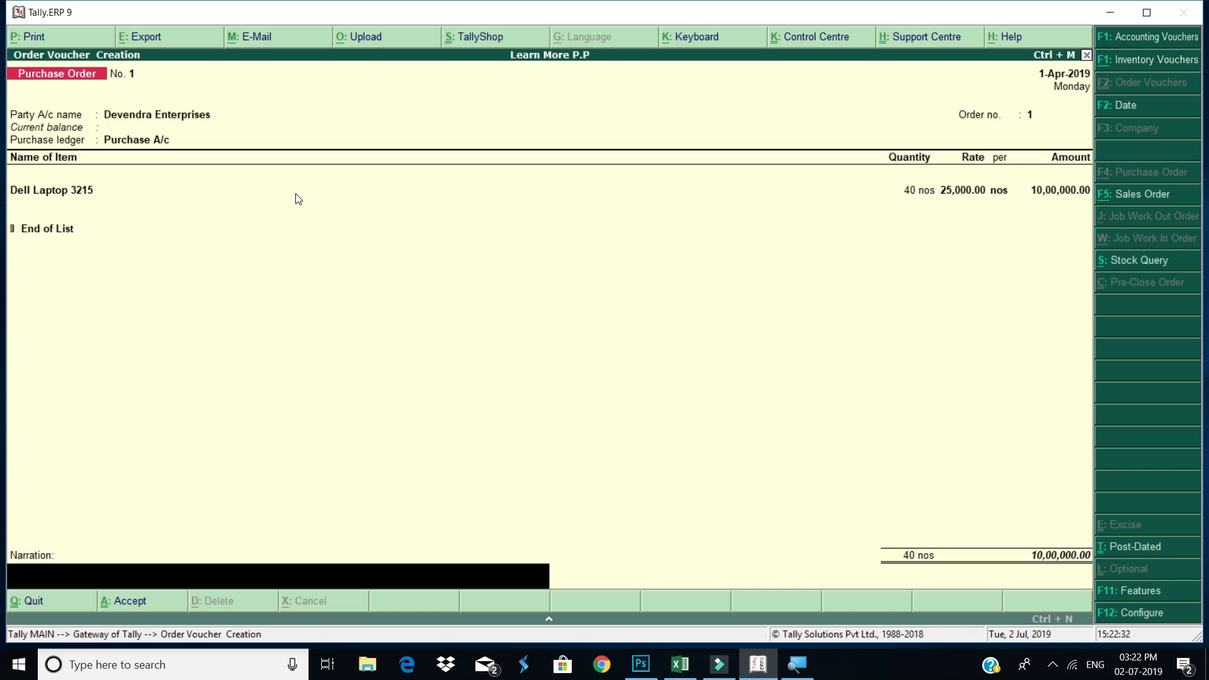
Switch zero-valued transactions to Yes in the inventory features, set the option back to No and return to the order.
key("F11")
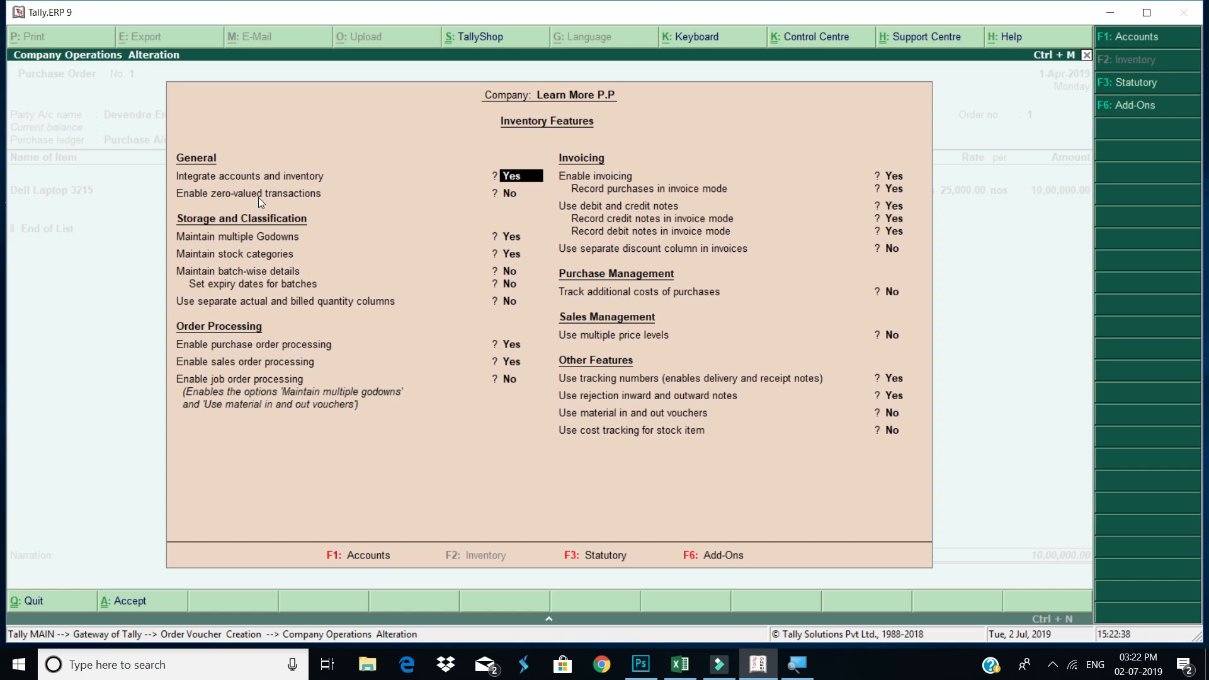
left_click(514, 198)
key("y")
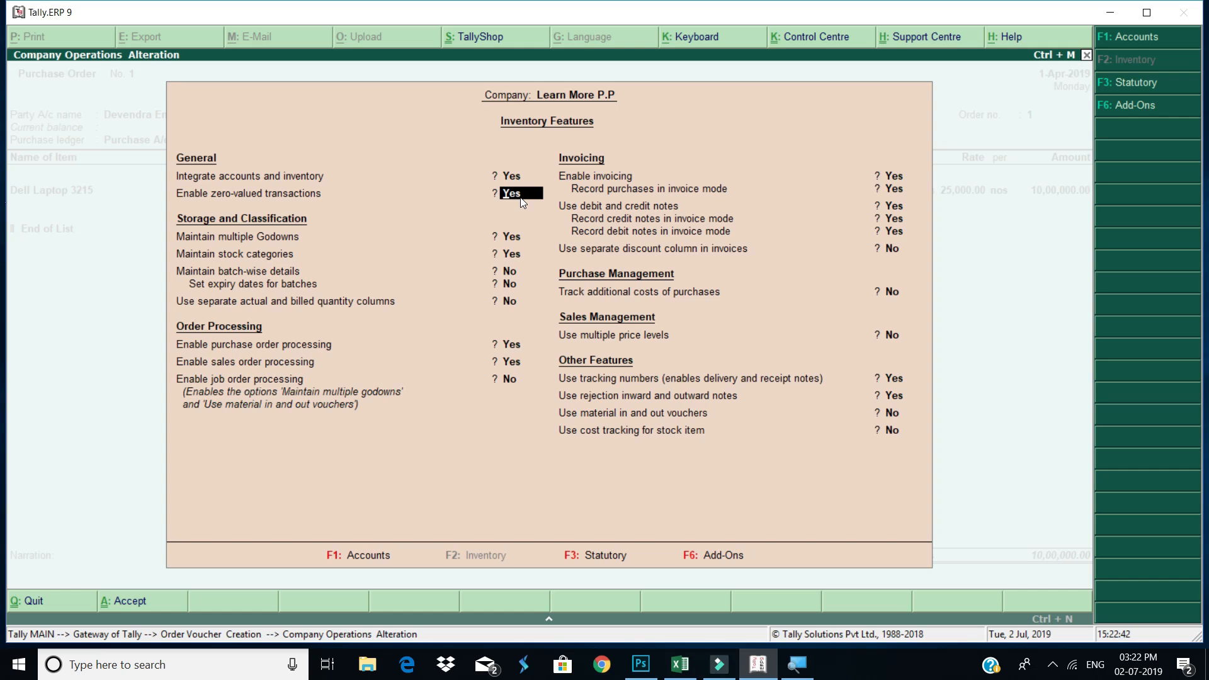
key("a")
key("BackSpace")
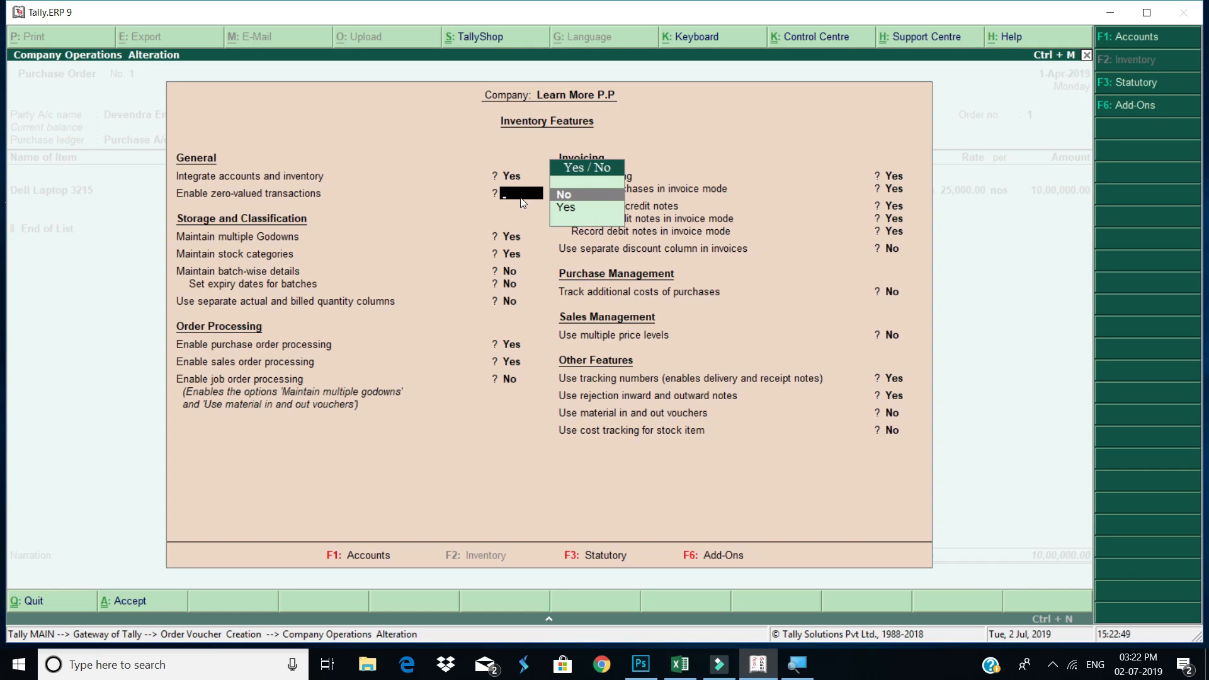
type("no")
key("Return")
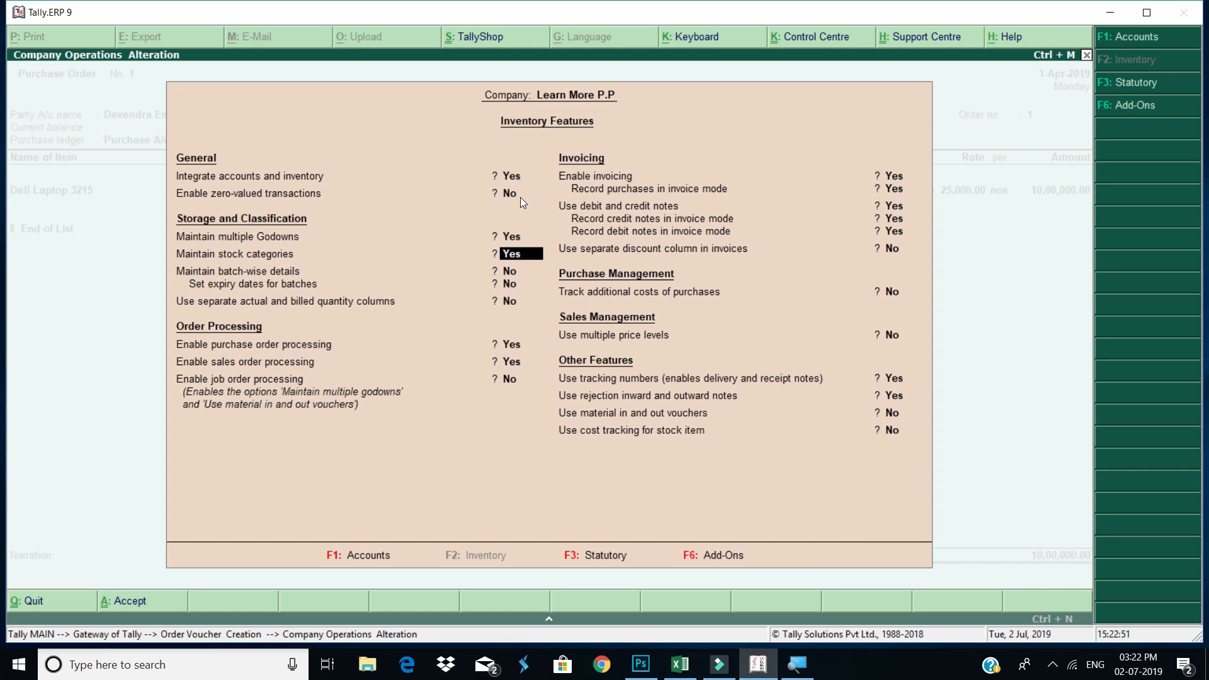
left_click(521, 197)
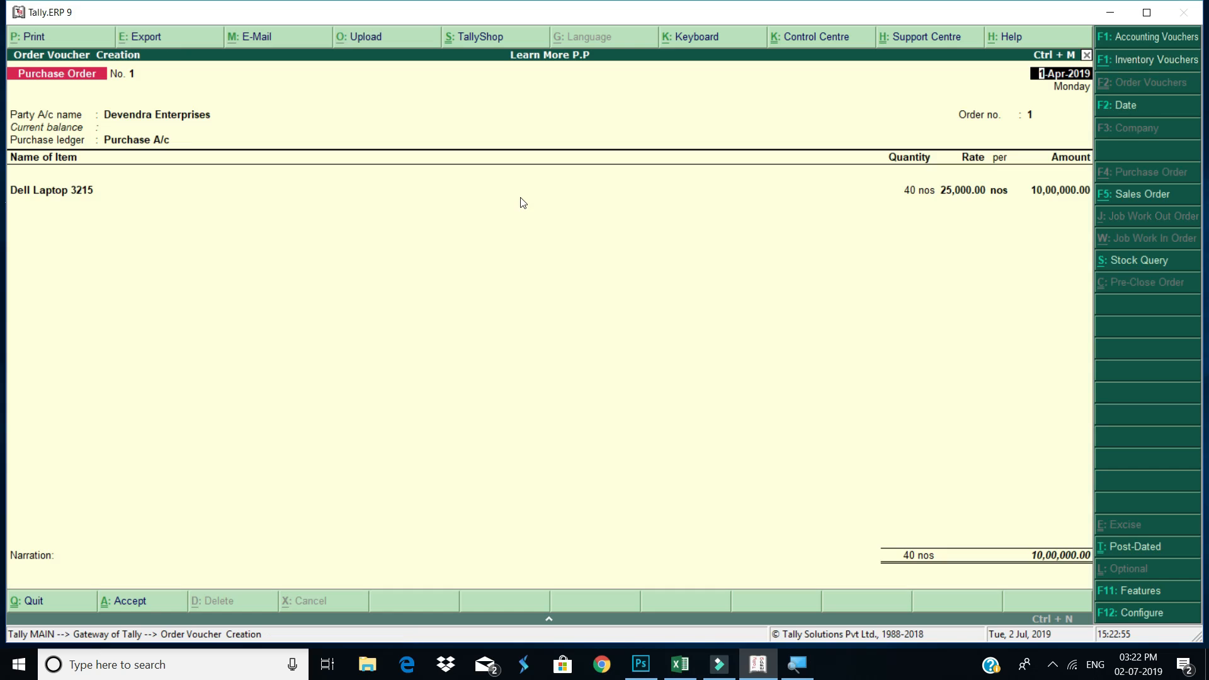
Accept the order's existing date, party account, supplier details, purchase ledger, item and due date again.
key("Return")
key("Return")
key("Return")
key("Return")
key("Return")
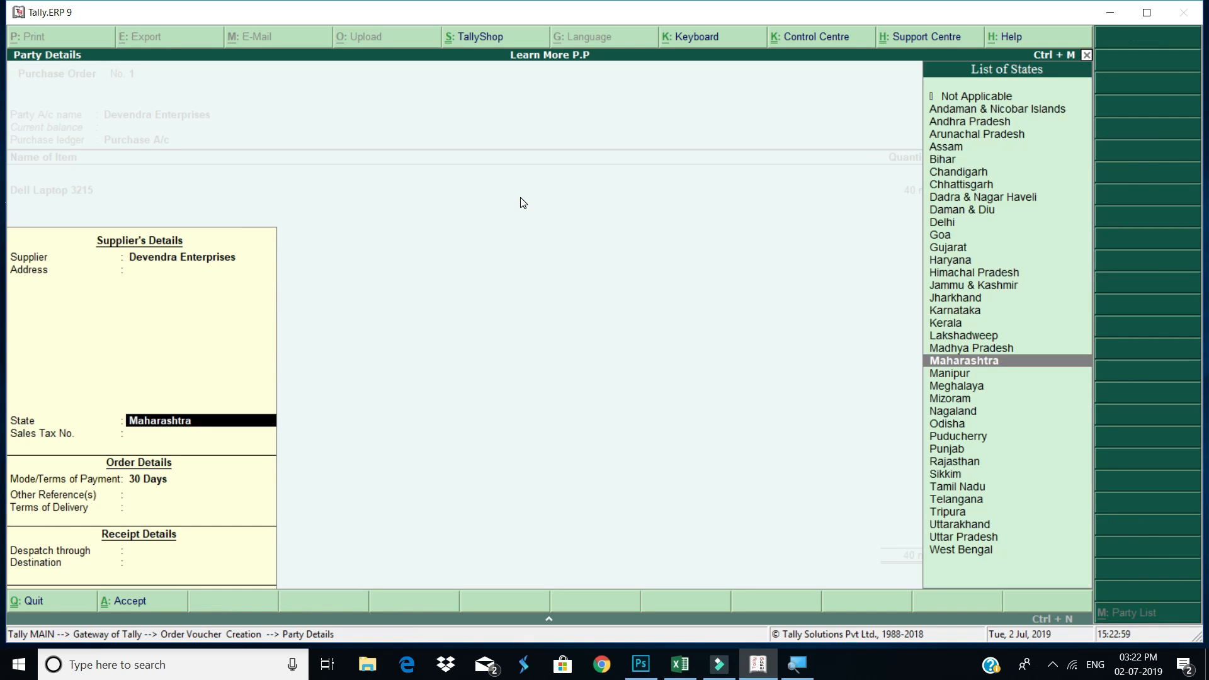
key("Return")
key("Return")
key("Return")
key("Return")
key("Return")
key("Return")
key("Return")
key("Return")
key("Return")
key("Return")
key("Return")
key("Return")
key("Return")
key("Return")
key("Return")
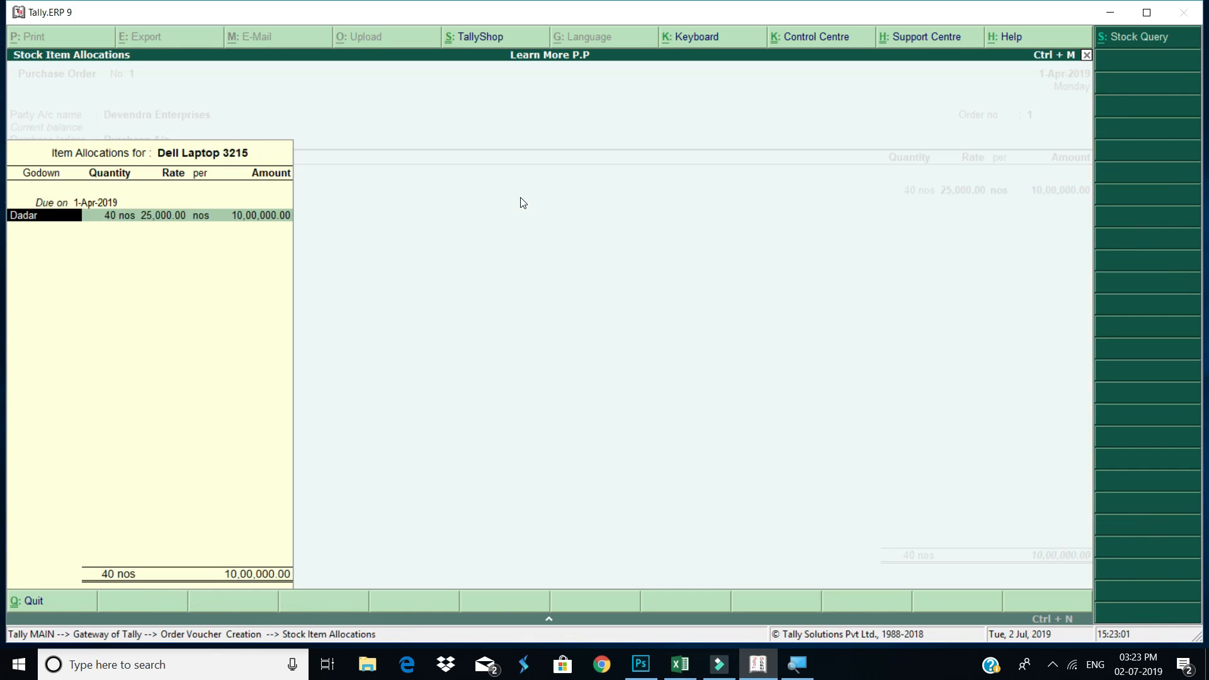
Keep the Dadar allocation, leave the narration blank and save the purchase order.
key("Return")
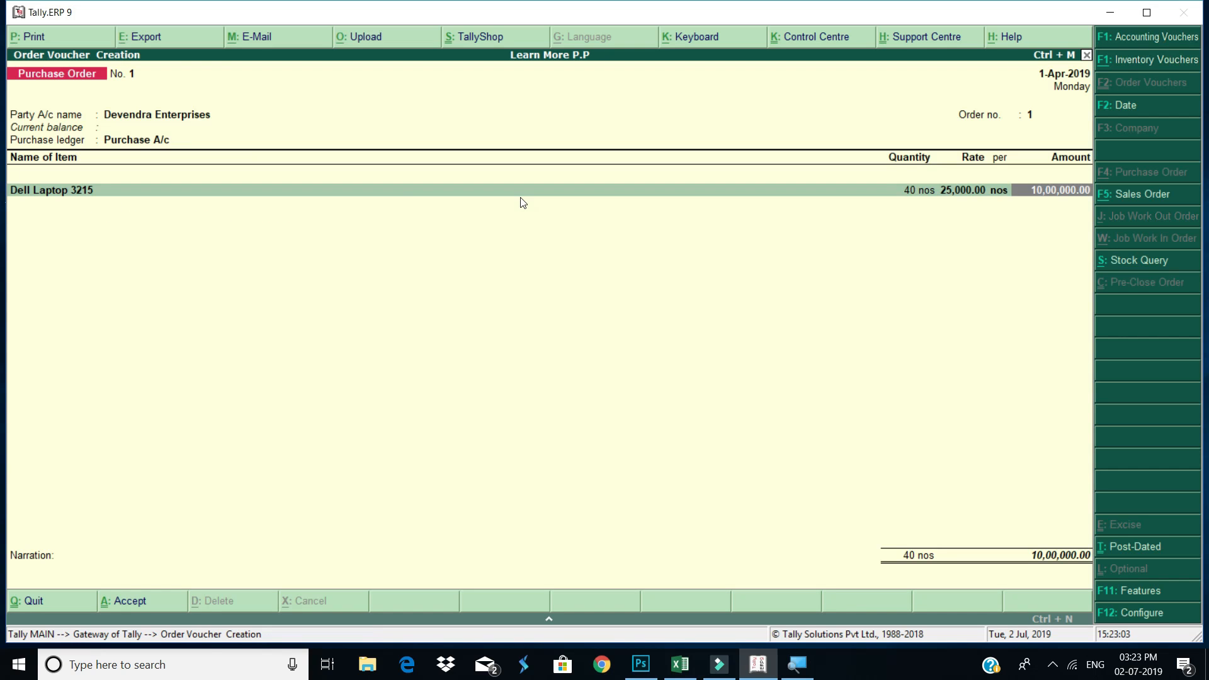
key("Return")
key("Return")
key("Return")
key("Return")
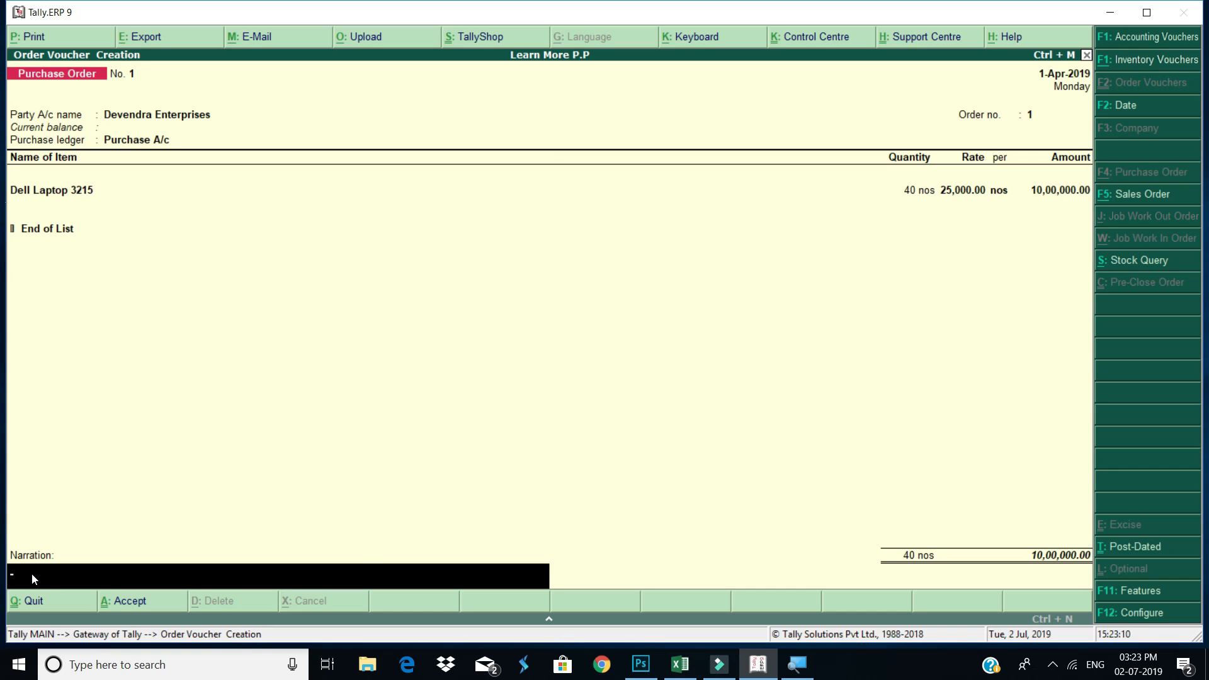
key("Return")
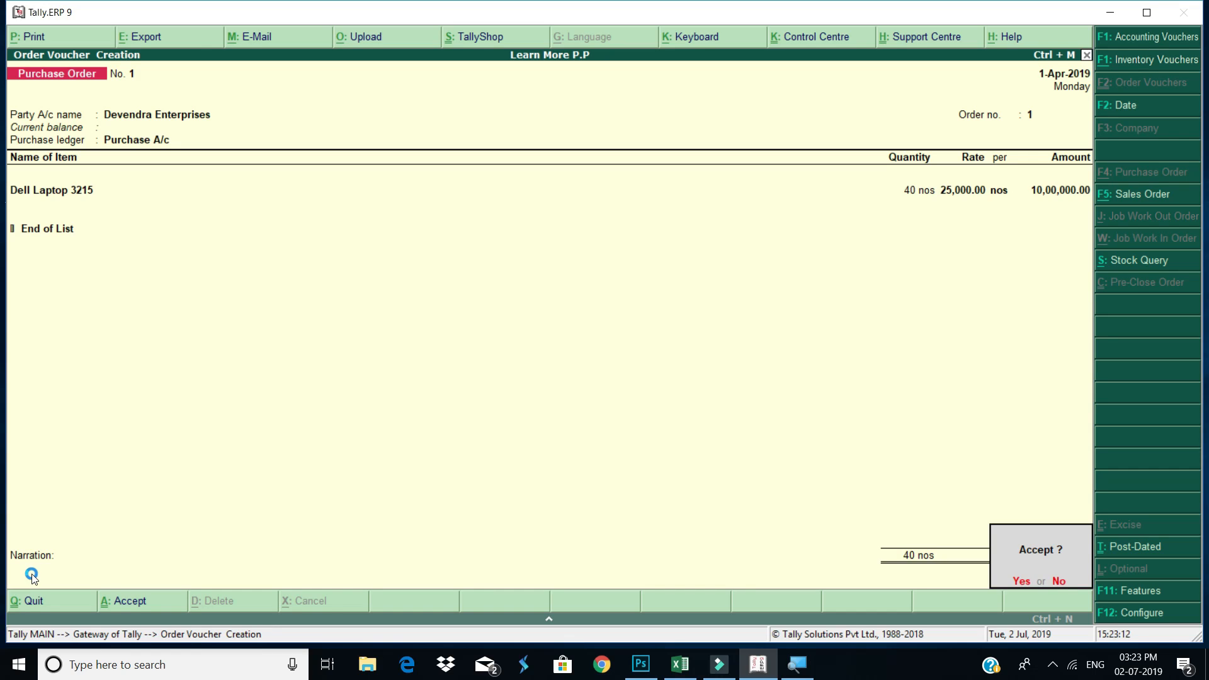
key("Return")
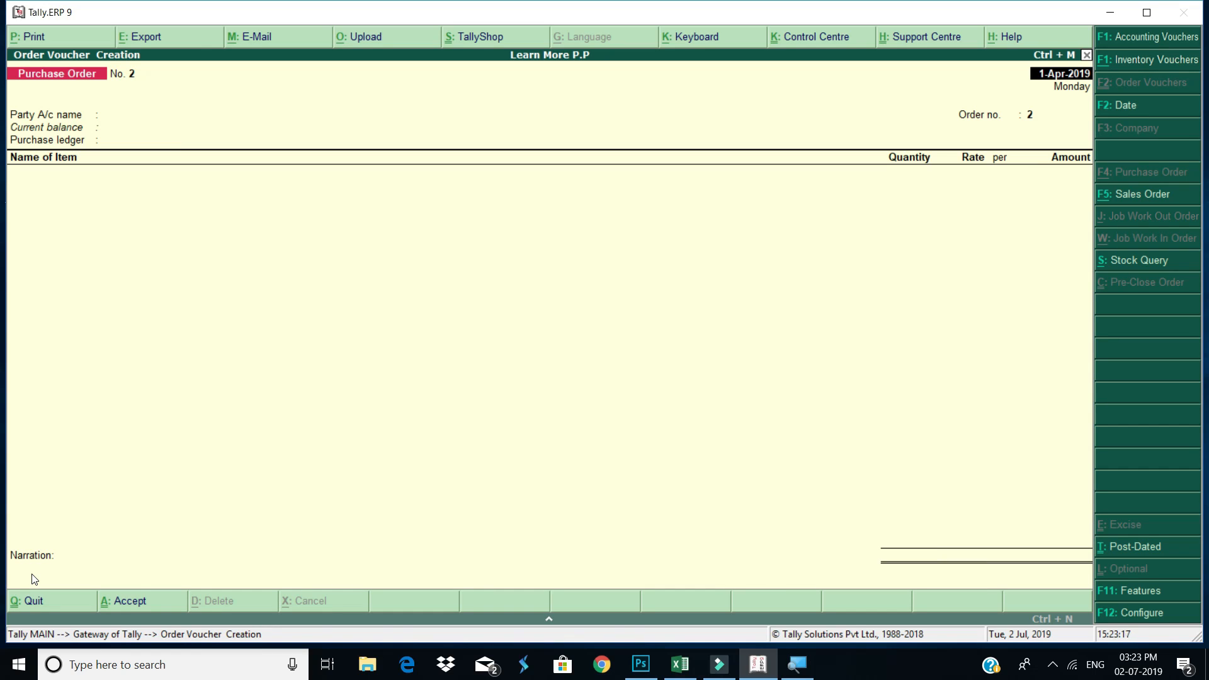
Quit the blank second purchase order and return to the Gateway of Tally.
key("BackSpace")
key("Escape")
key("Return")
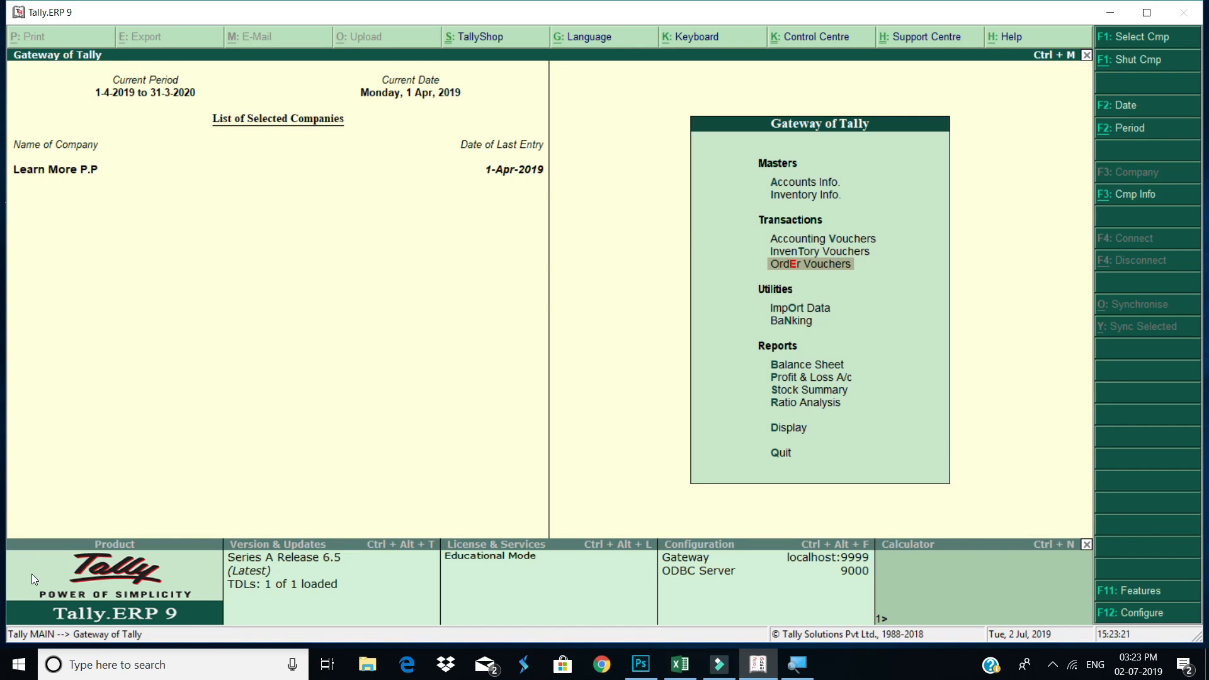
Open the Statements of Inventory within the Display reports.
key("Down")
key("Down")
key("Down")
key("Down")
key("Down")
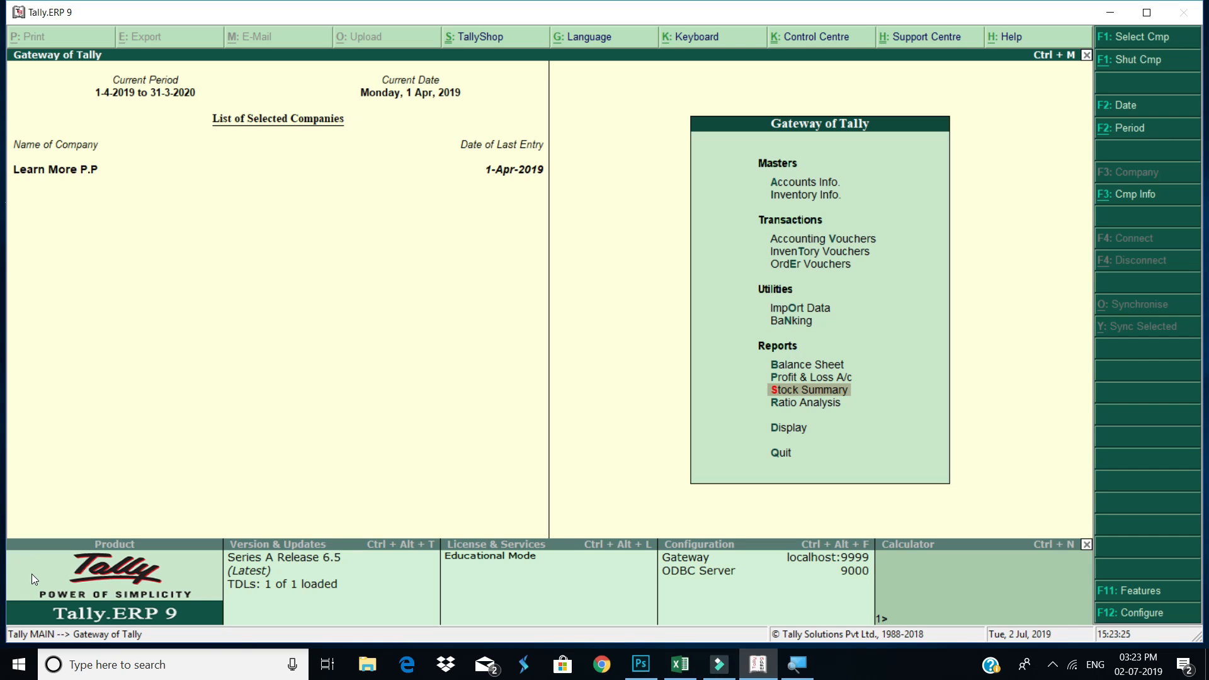
key("Down")
key("Down")
key("Return")
key("Down")
key("Down")
key("Down")
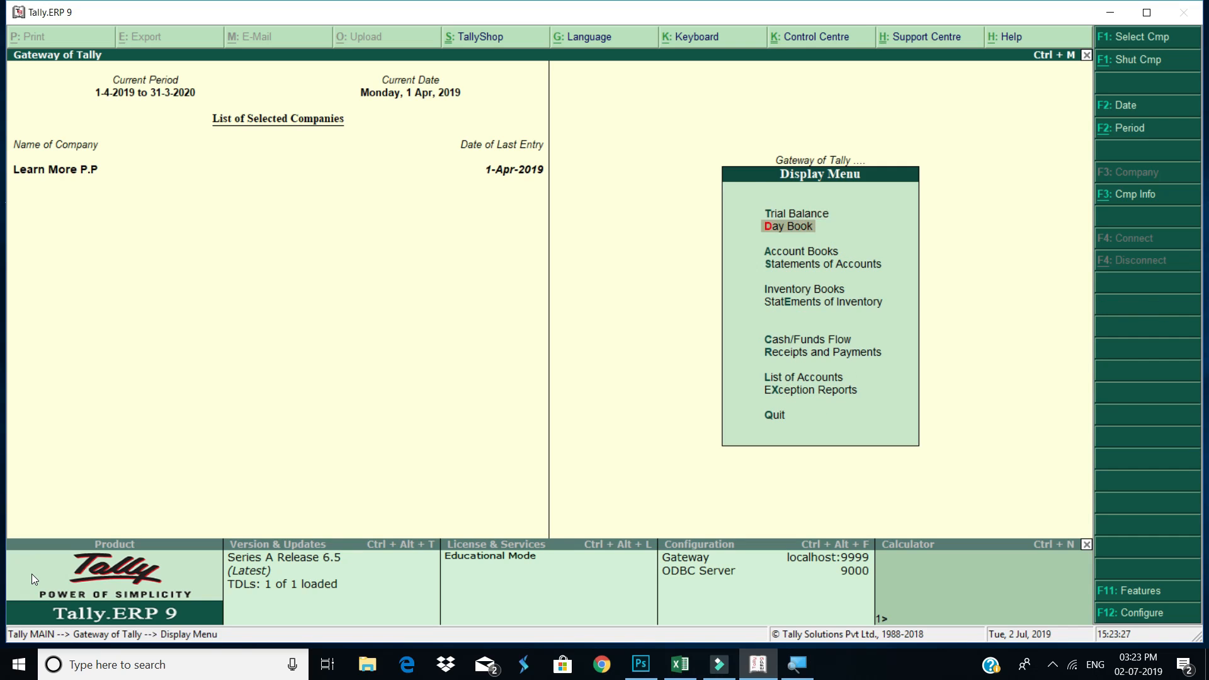
key("Down")
key("Down")
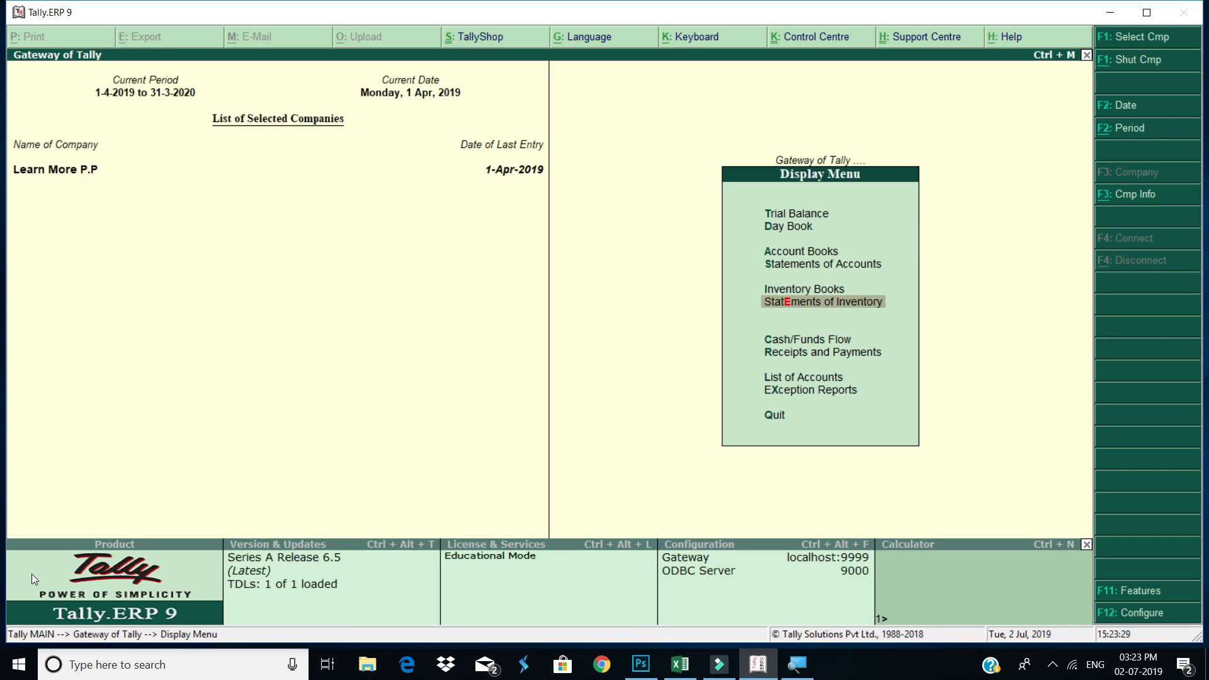
key("Return")
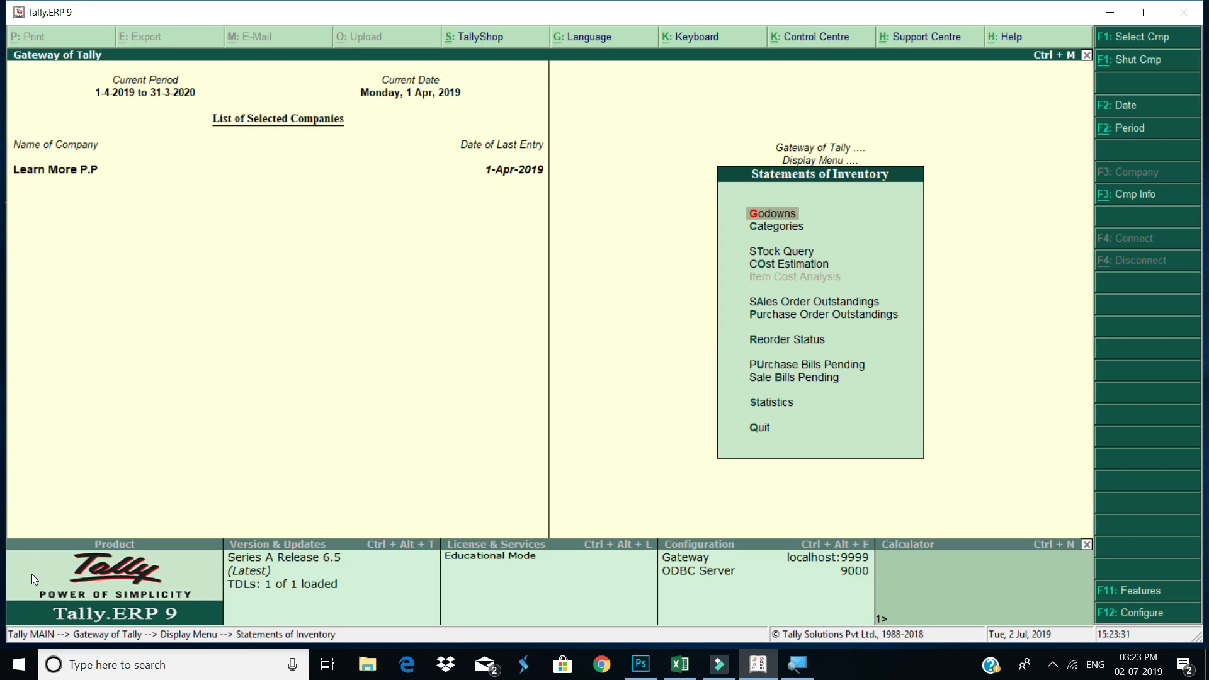
View the outstanding purchase orders for stock item Dell Laptop 3215, down to its order details.
key("Down")
key("Down")
key("Down")
key("Down")
key("Down")
key("Return")
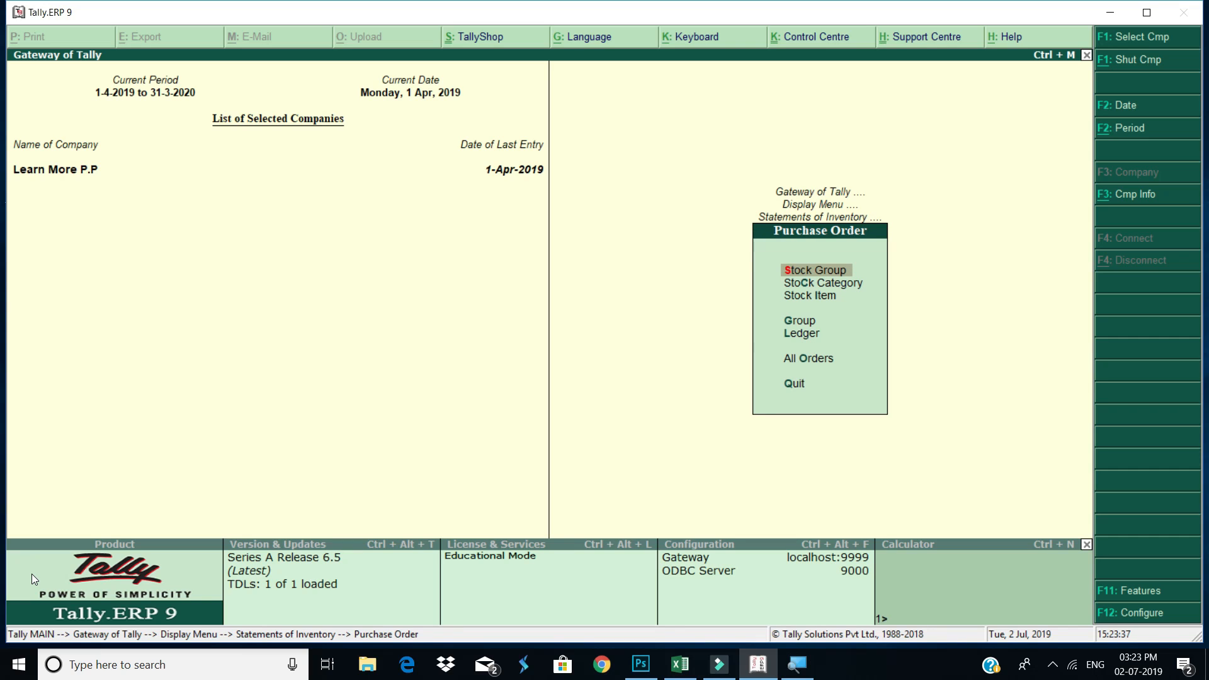
key("Down")
key("Down")
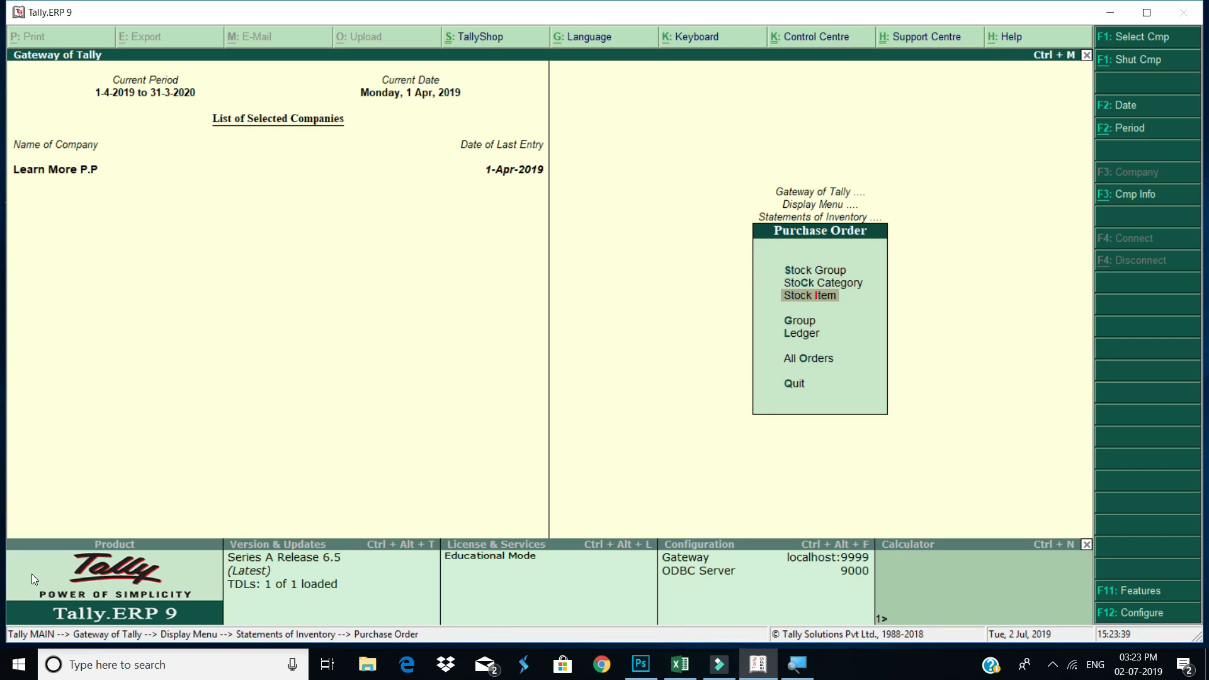
key("Return")
key("Return")
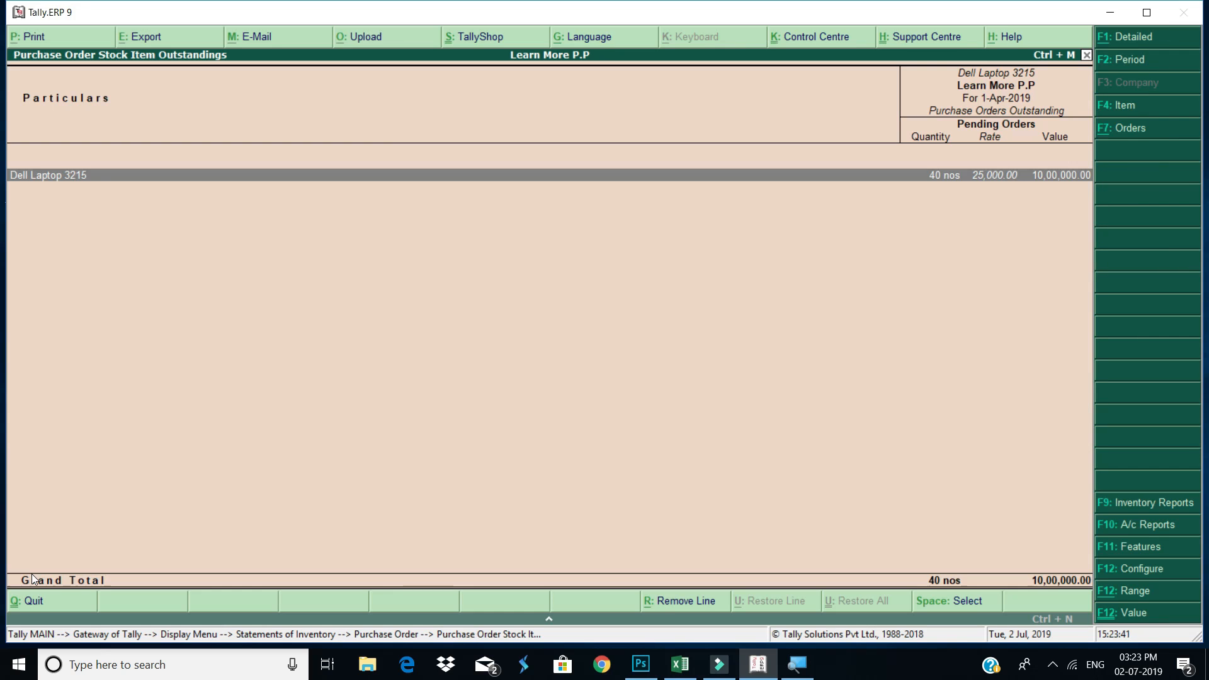
key("Return")
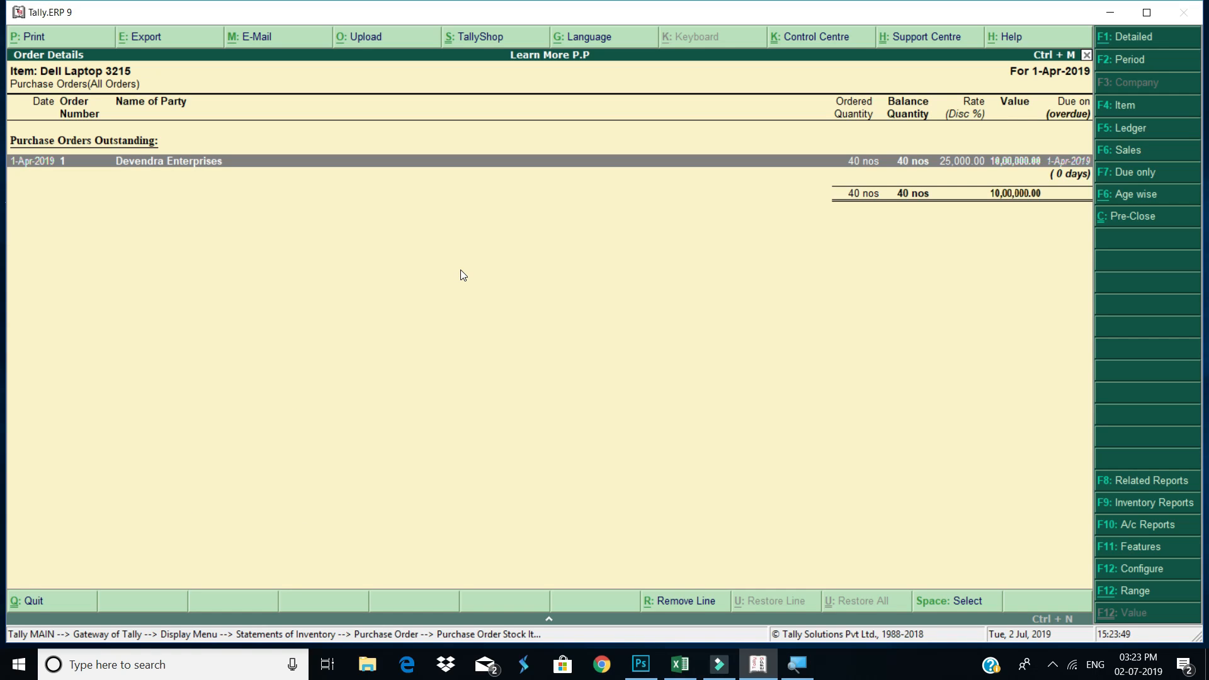
Close the order details and outstandings report and return to the Gateway of Tally.
key("Escape")
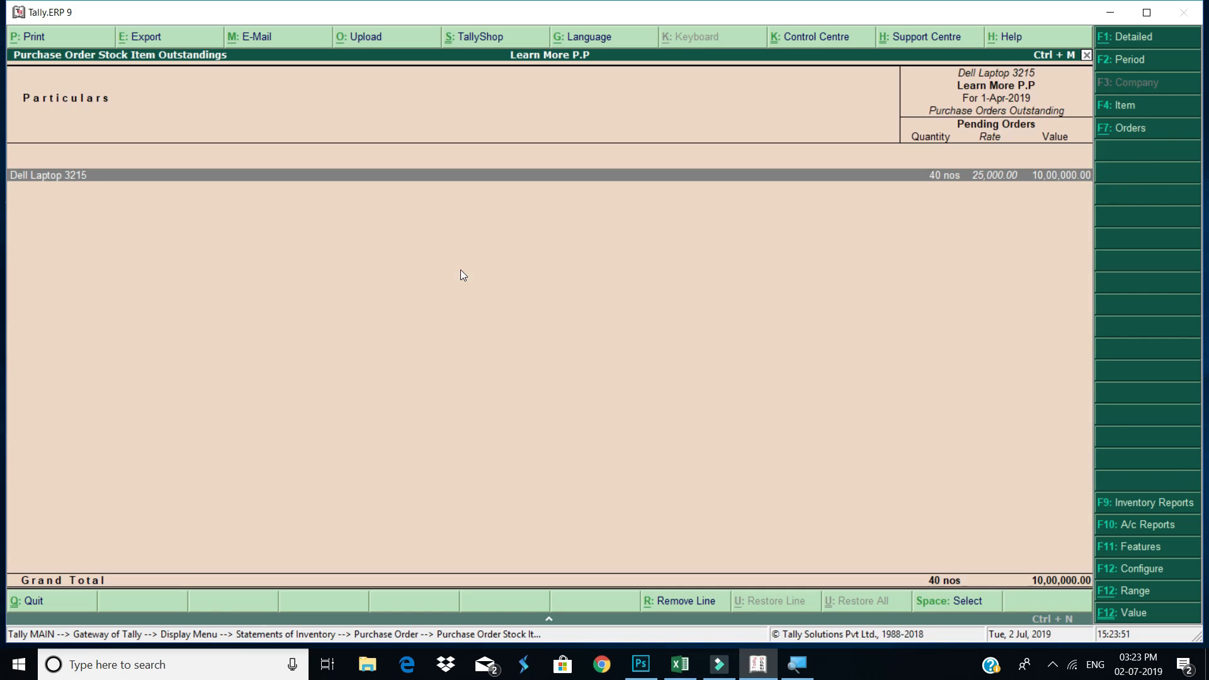
key("Escape")
key("Escape")
key("Escape")
key("Escape")
key("Escape")
key("Escape")
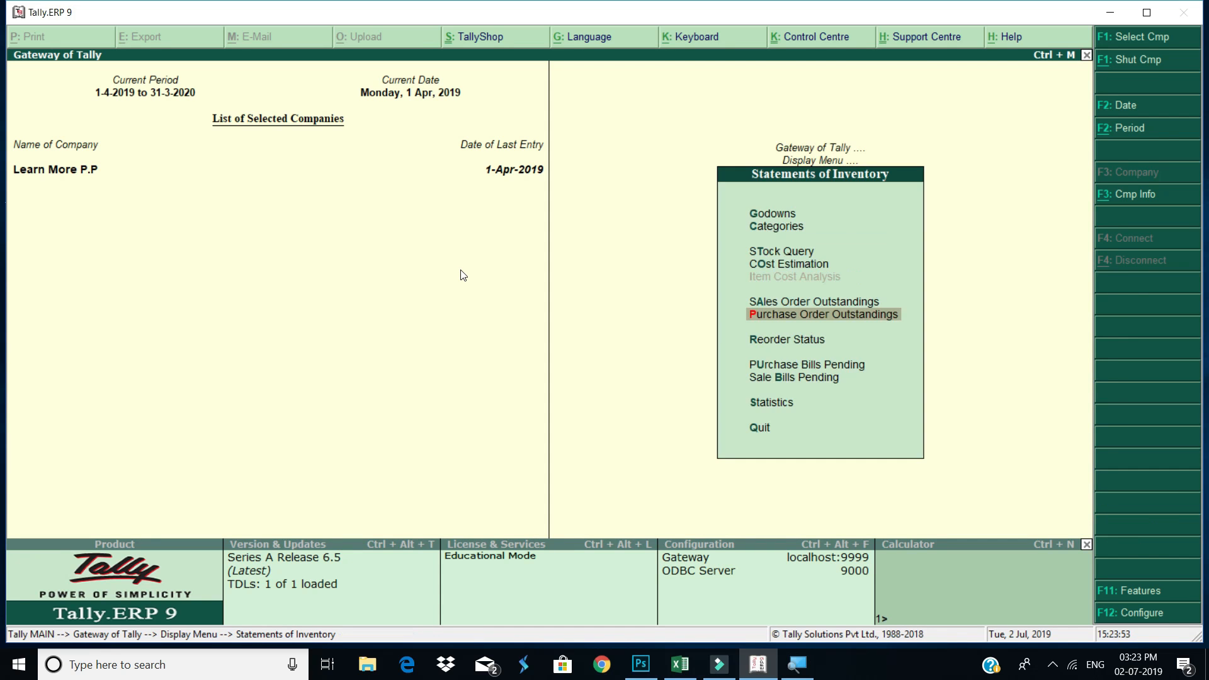
key("Escape")
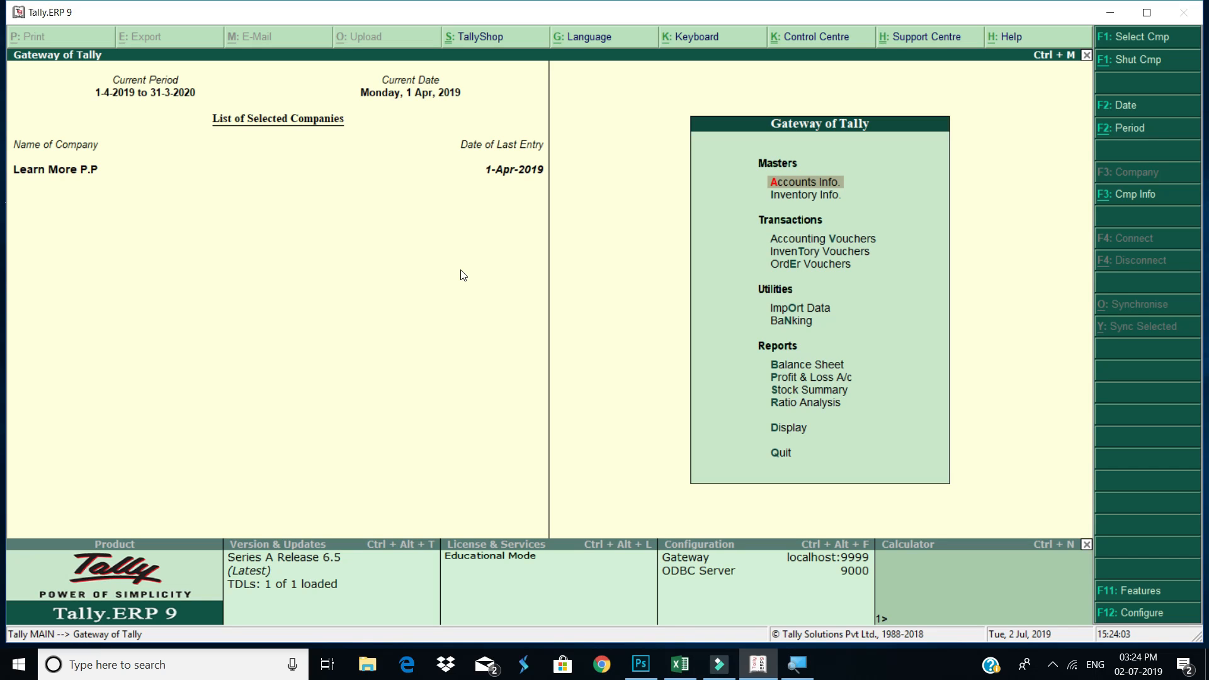
Start a receipt note voucher, leave its reference number blank and choose Devendra Enterprises as the party account.
key("Down")
key("Down")
key("Down")
key("Up")
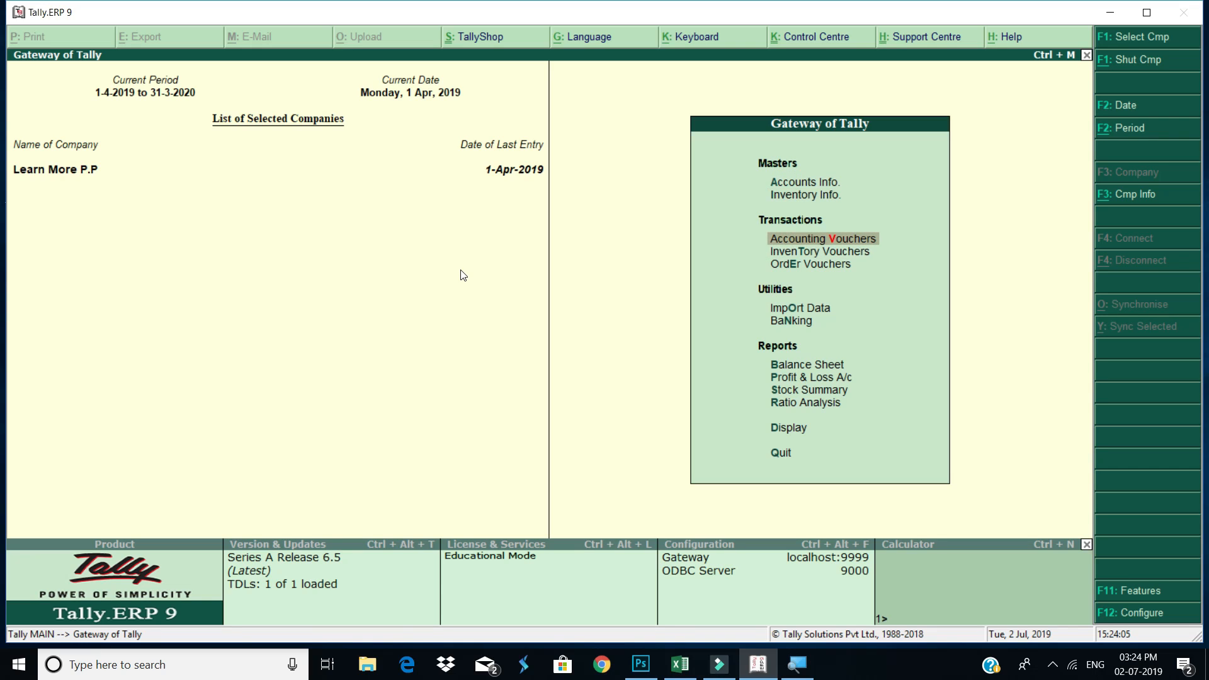
key("Return")
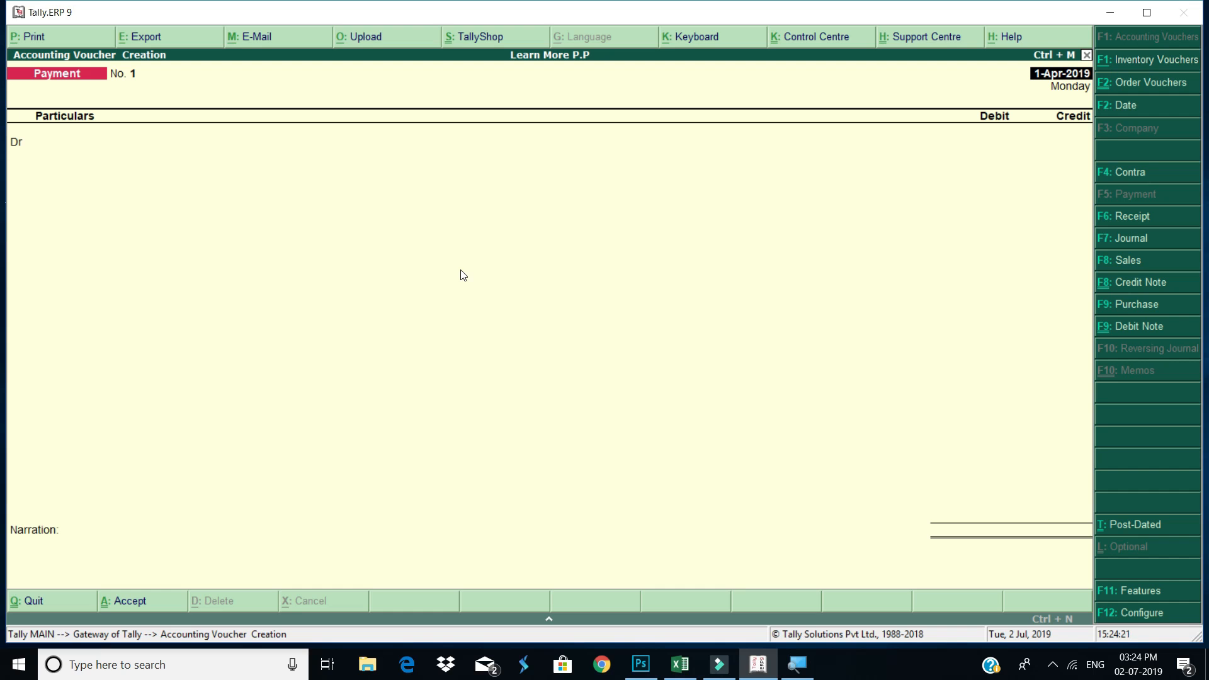
key("alt+F4")
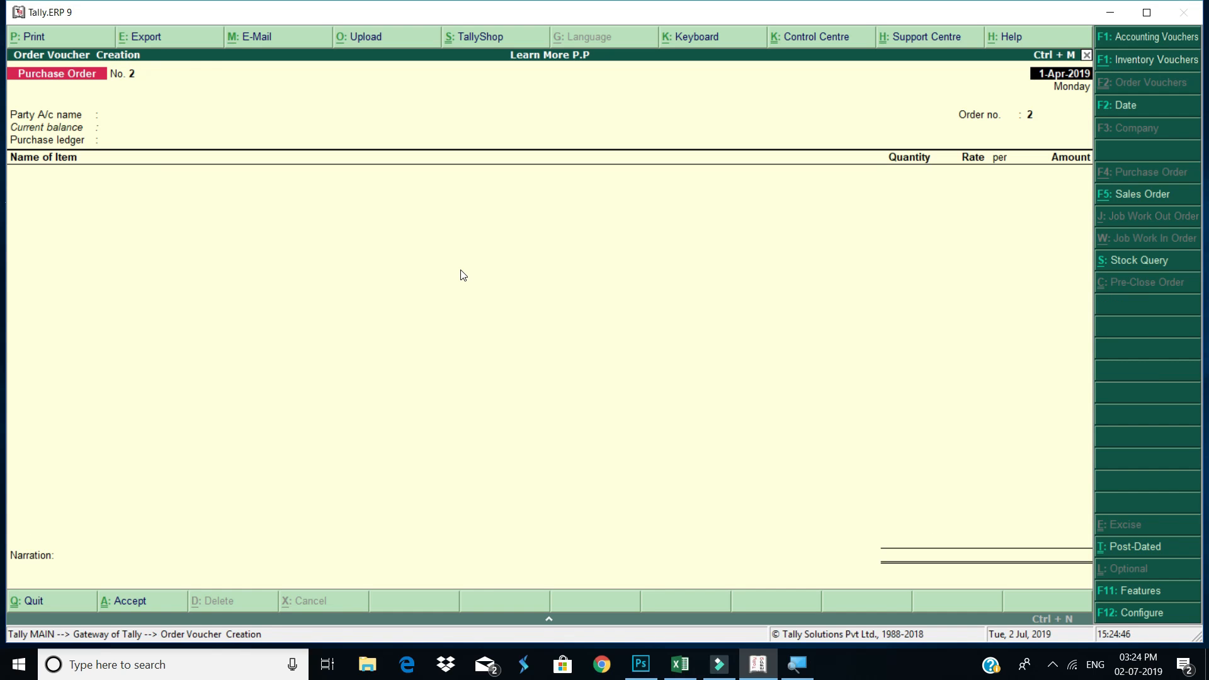
key("alt+F9")
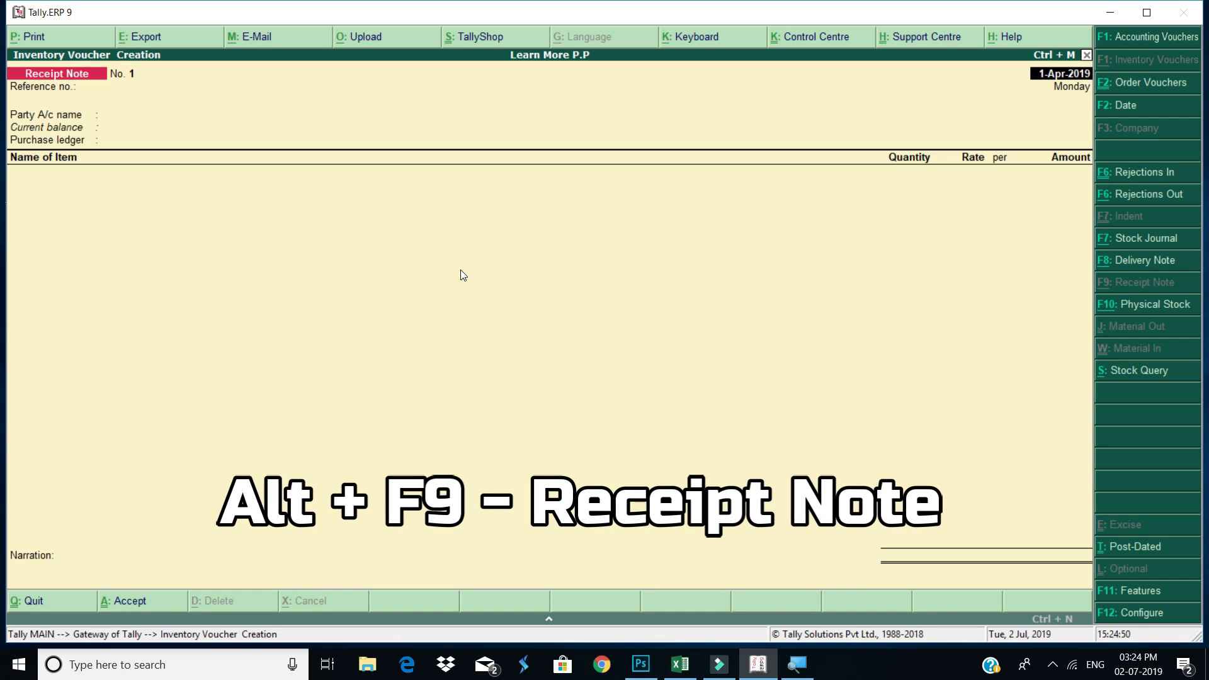
key("Return")
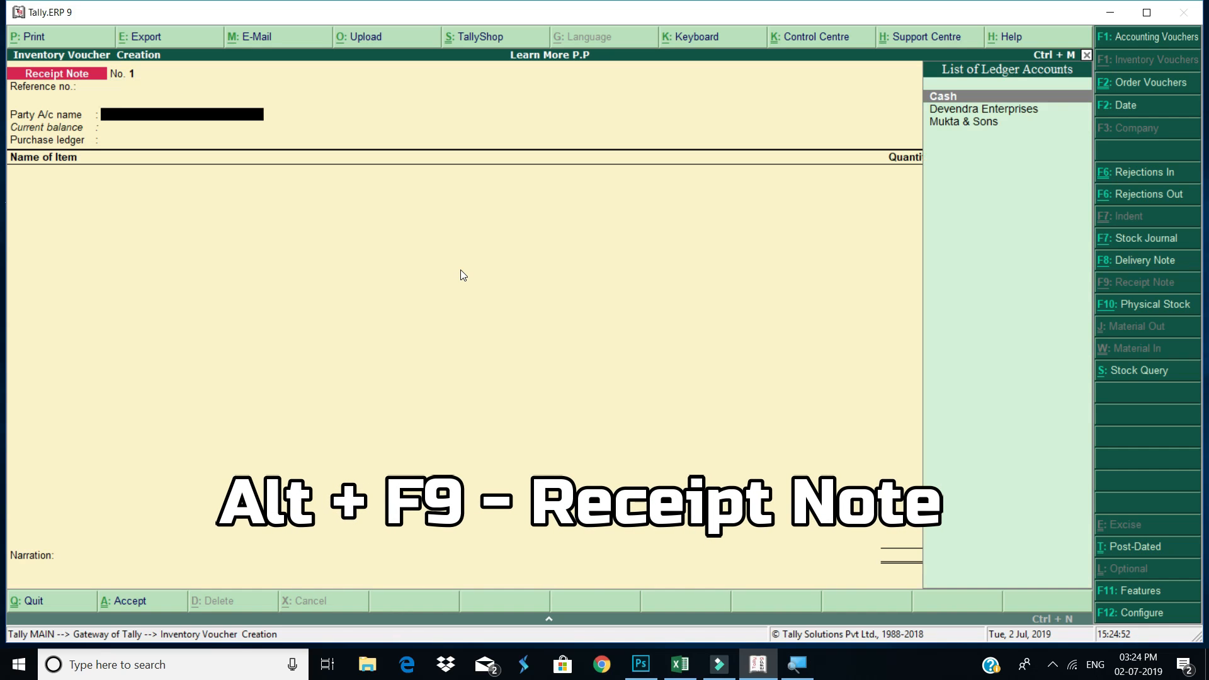
key("Down")
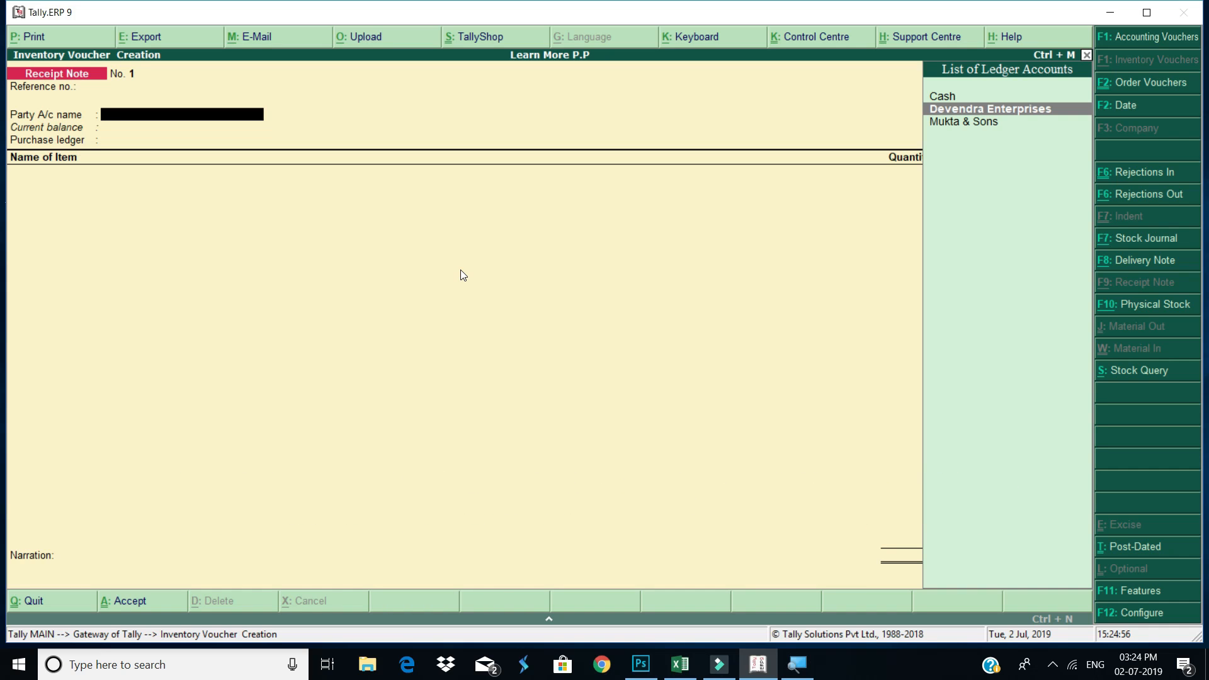
key("Return")
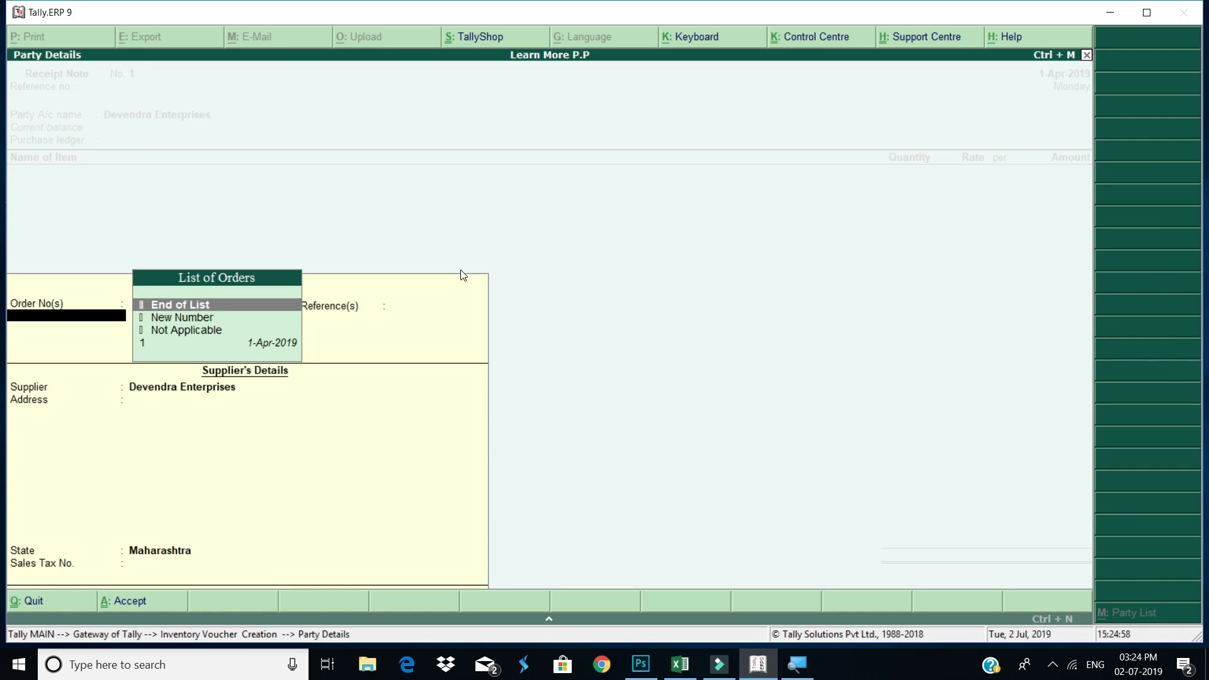
Link the receipt note to order 1 dated 1-Apr-2019 and accept the supplier details.
key("Down")
key("Down")
key("Down")
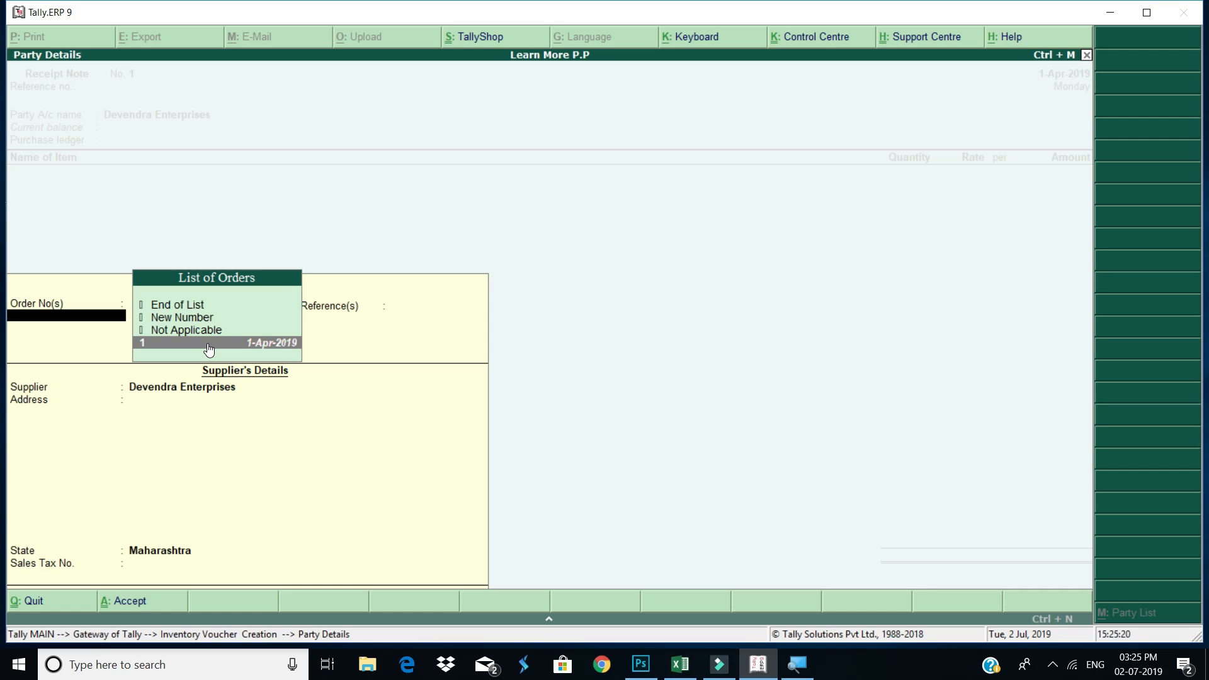
key("Up")
key("Down")
key("Return")
key("Return")
key("Return")
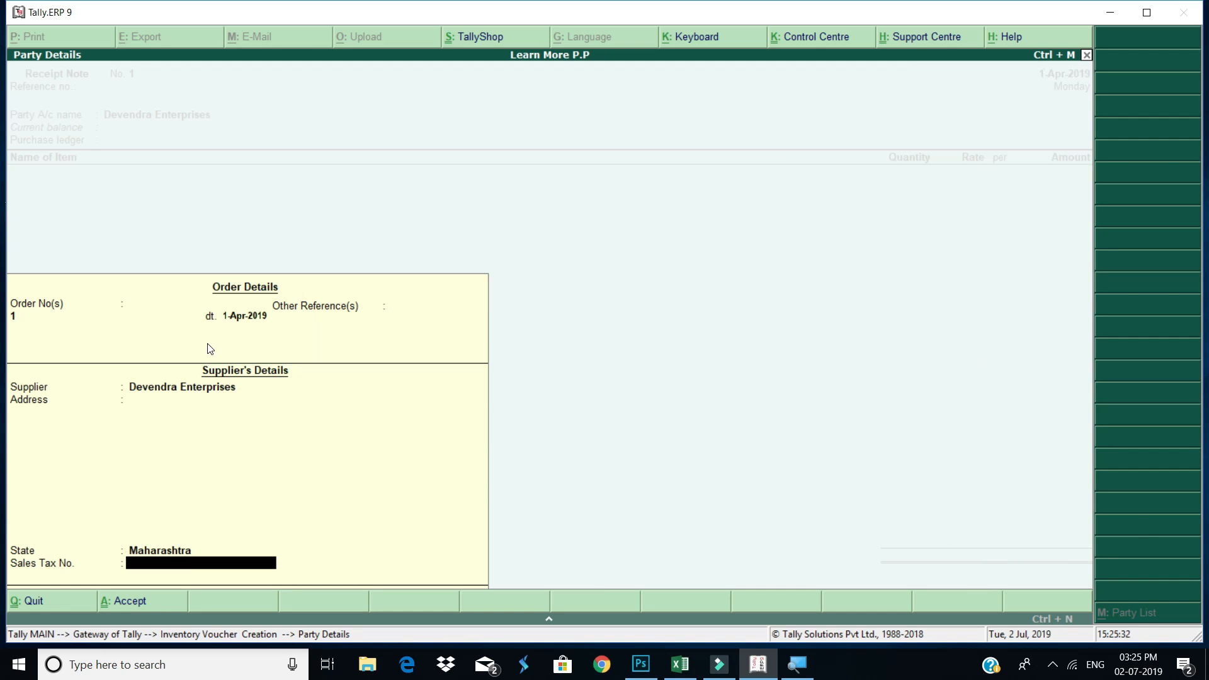
key("Return")
key("Return")
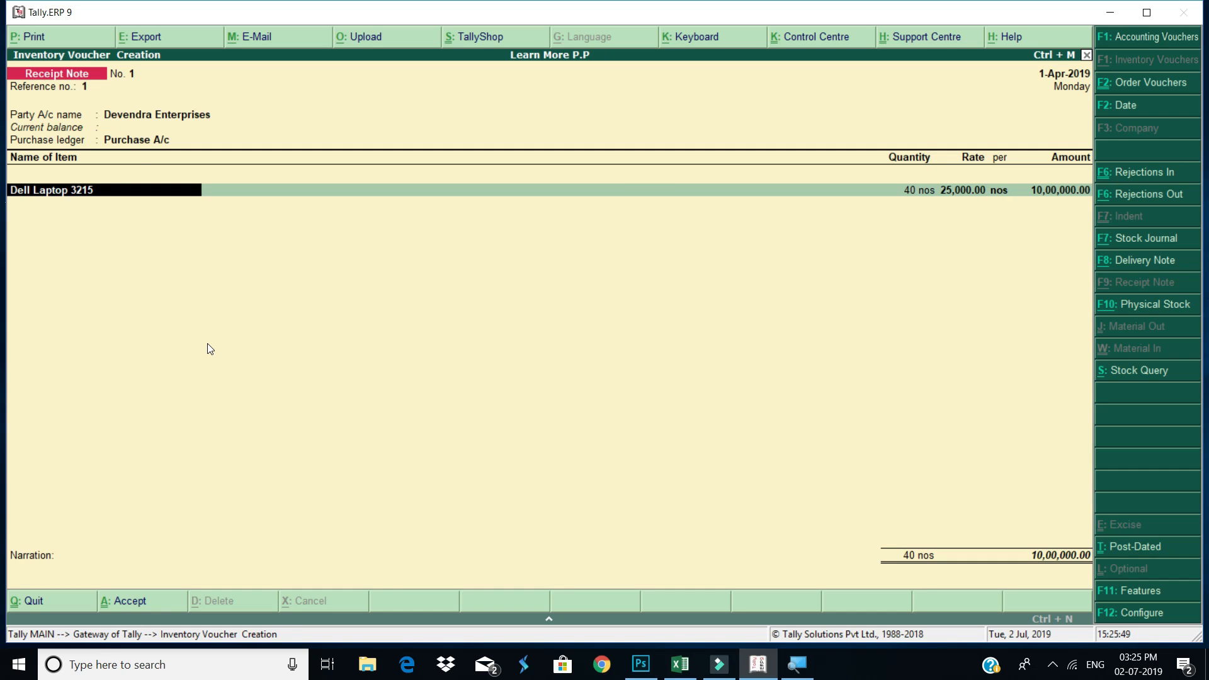
Accept the Dell Laptop 3215 allocation with tracking number 1, order 1, godown Dadar and 40 nos at 25,000.
key("Return")
key("Return")
key("Return")
key("Return")
key("Return")
key("Return")
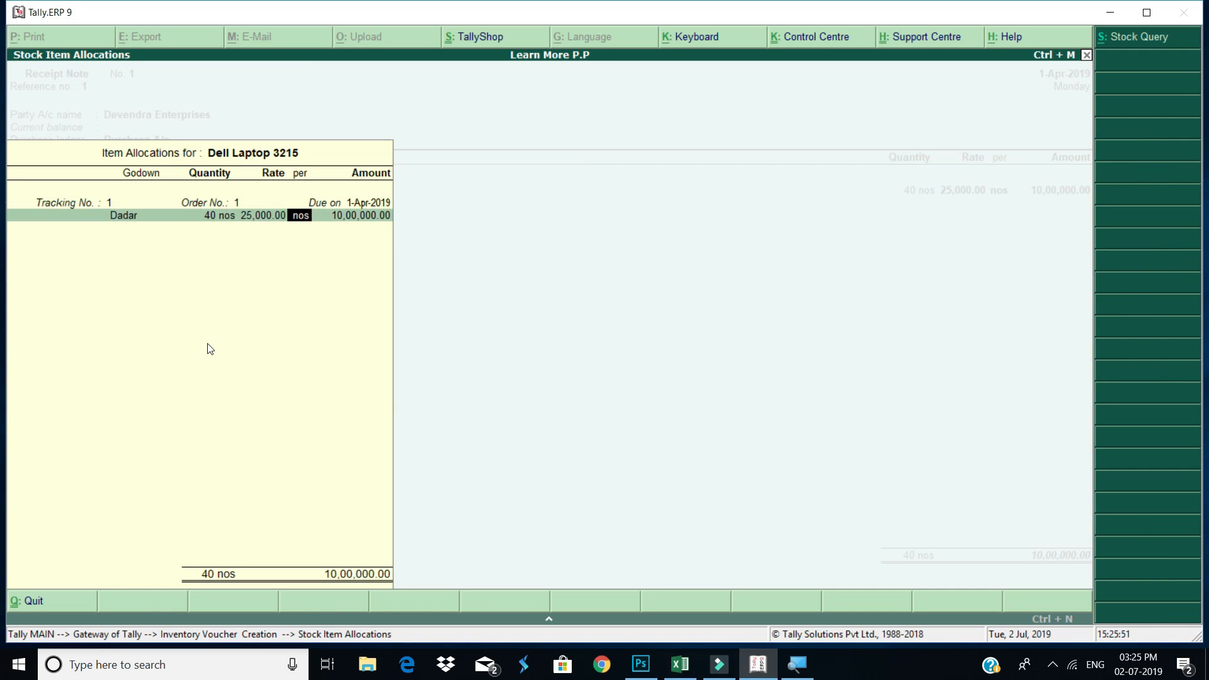
key("Return")
key("Return")
End the item list, leave the narration blank, save the receipt note and return to the Gateway of Tally.
key("Return")
key("Return")
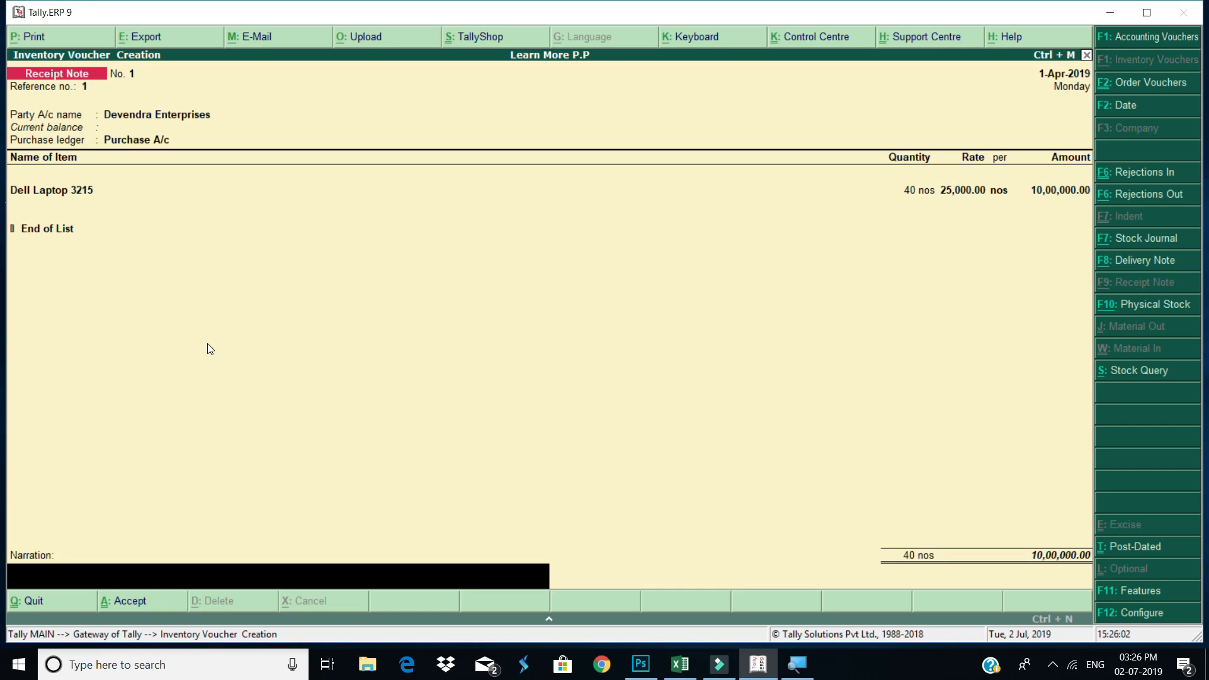
key("Return")
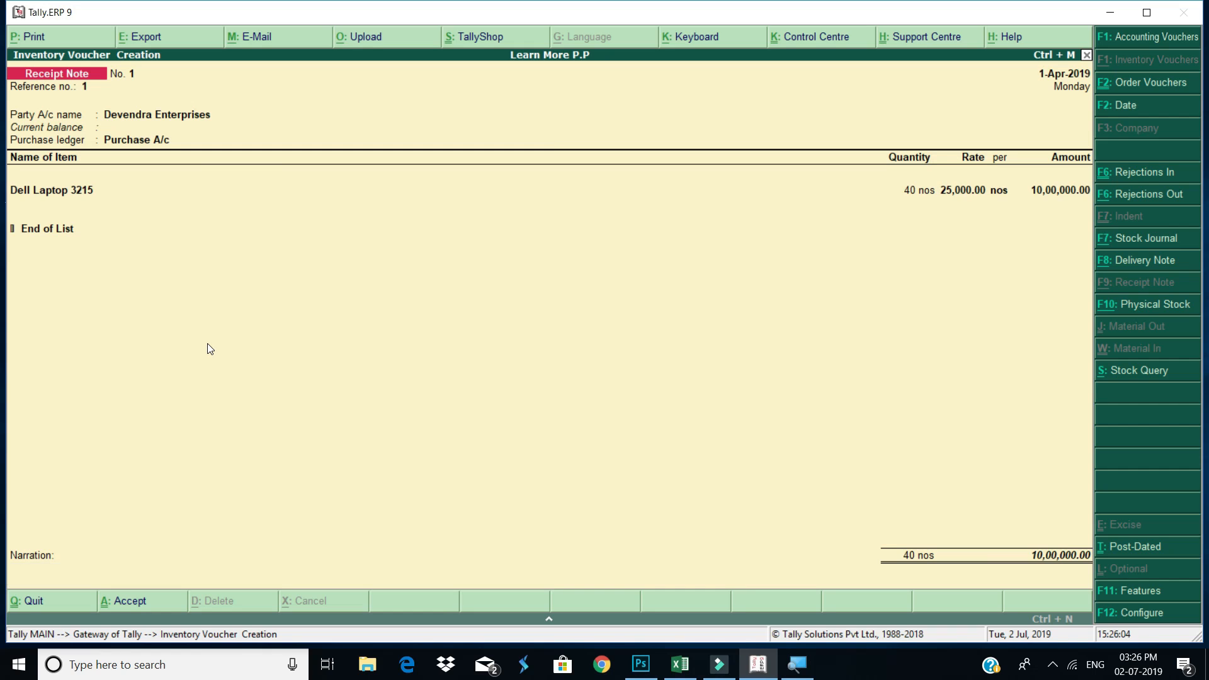
key("Return")
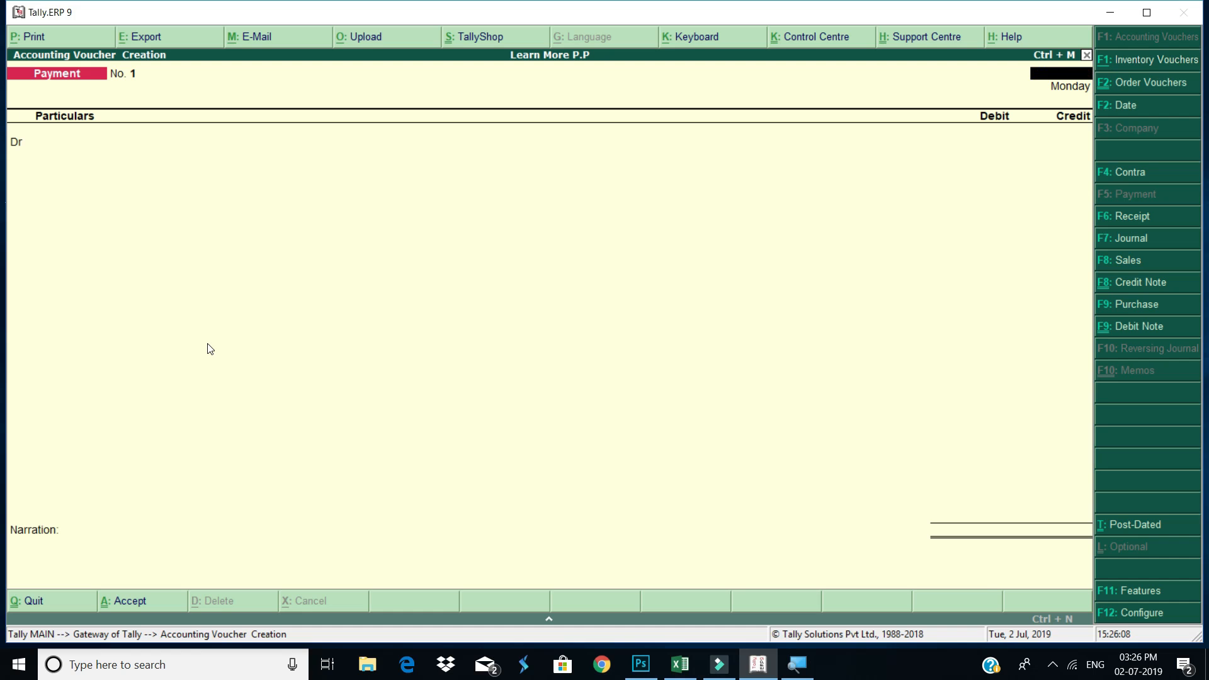
key("Escape")
key("Return")
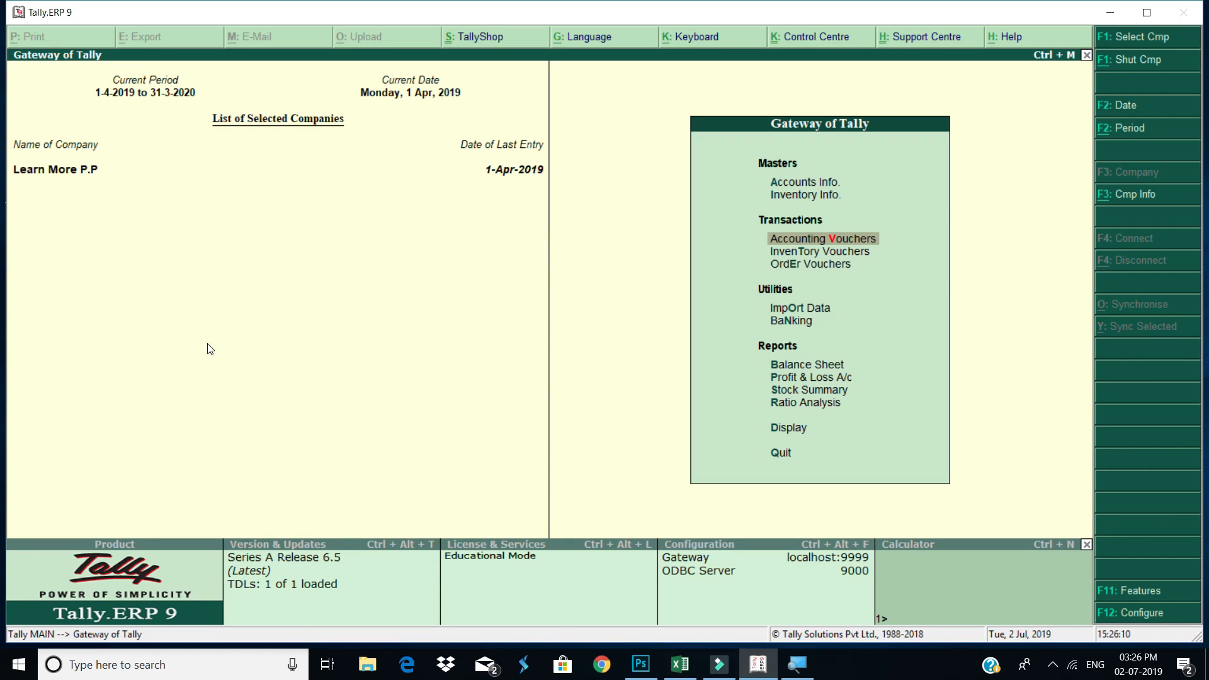
Examine the Stock Summary, drilling through Laptop and Dell Laptop 3215 to the item's pending purchase bills.
key("Down")
key("Down")
key("Down")
key("Down")
key("Down")
key("Down")
key("Down")
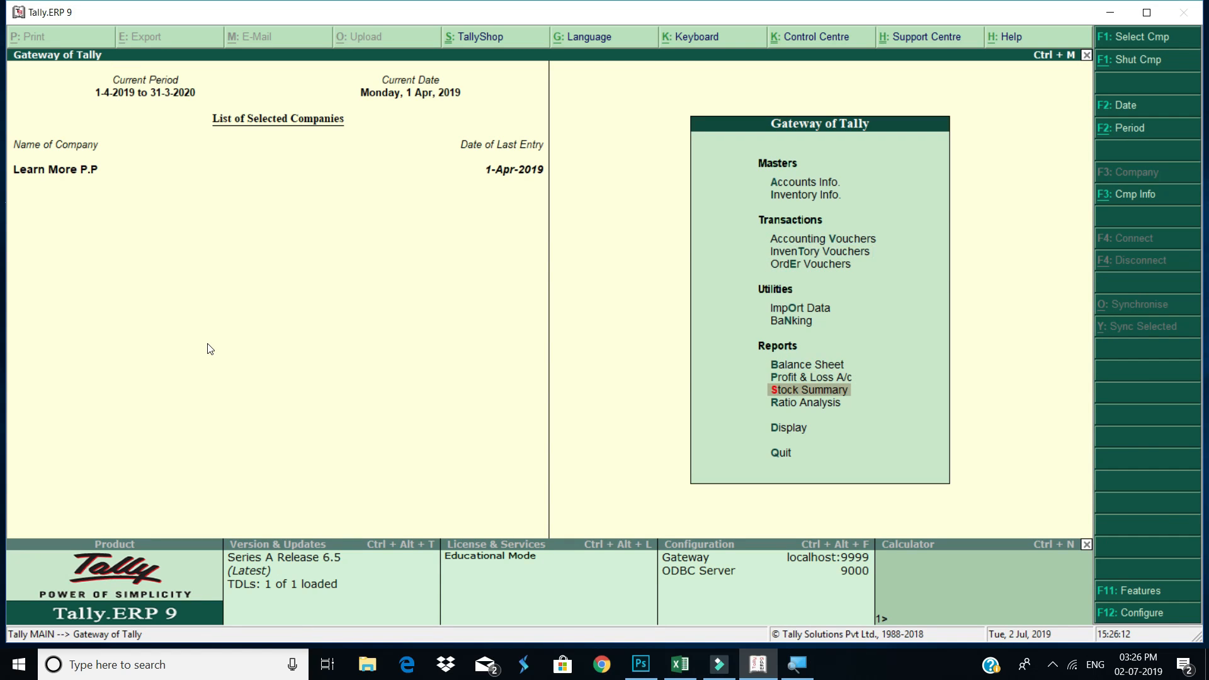
key("Return")
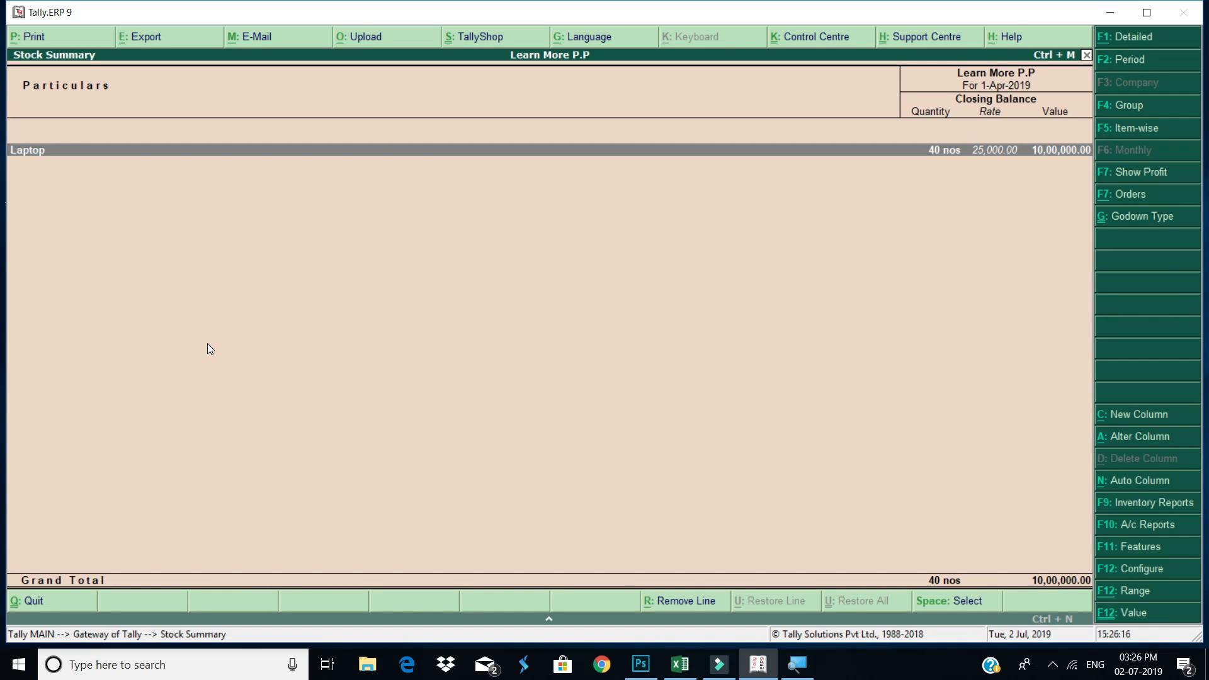
key("Return")
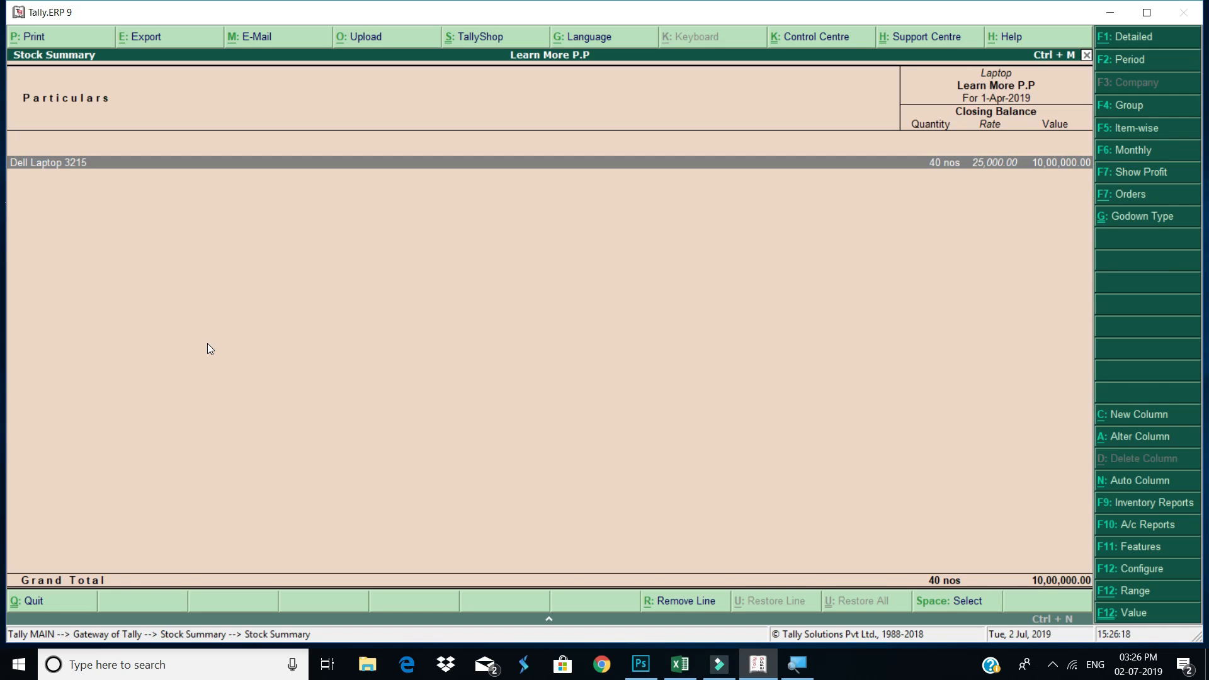
key("Return")
key("Return")
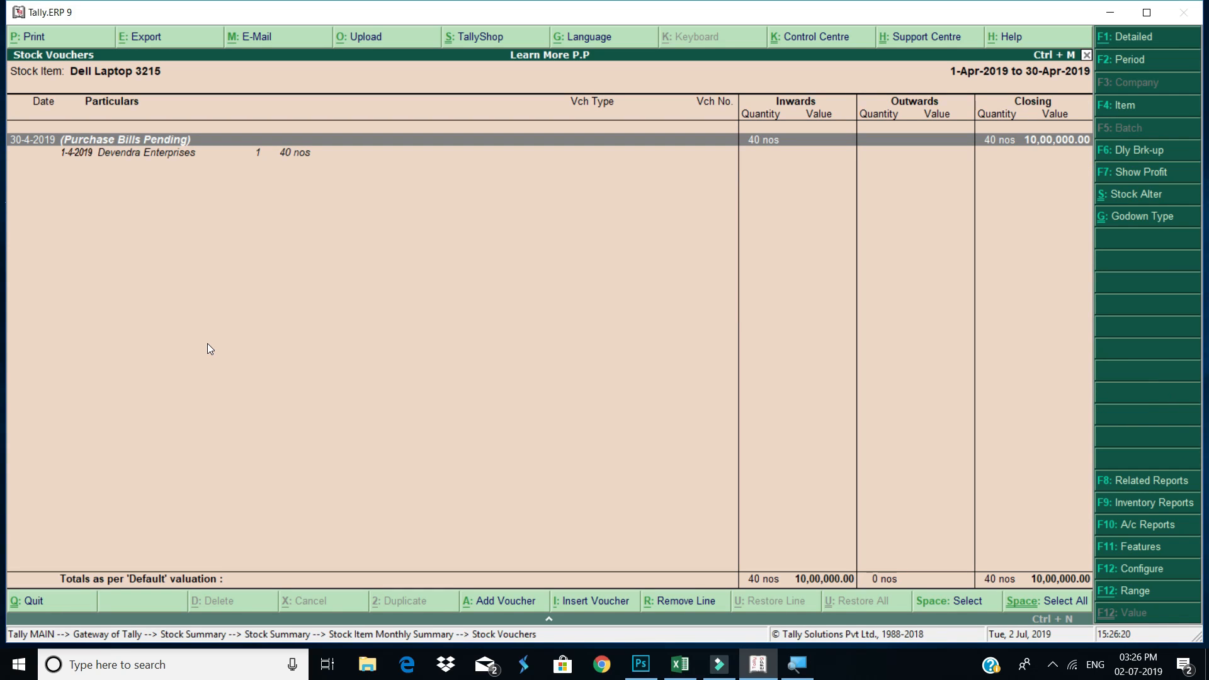
left_click(136, 140)
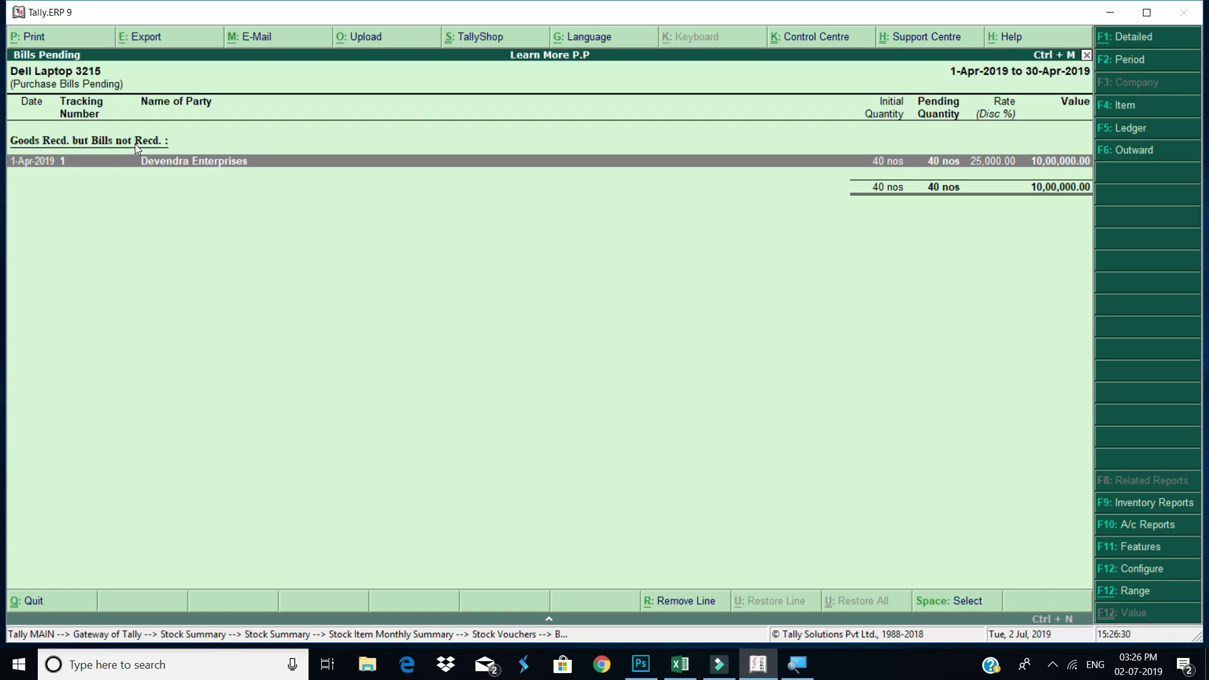
Close the stock reports and open the Balance Sheet of Learn More P.P.
key("Escape")
key("Escape")
key("Escape")
key("Escape")
key("Escape")
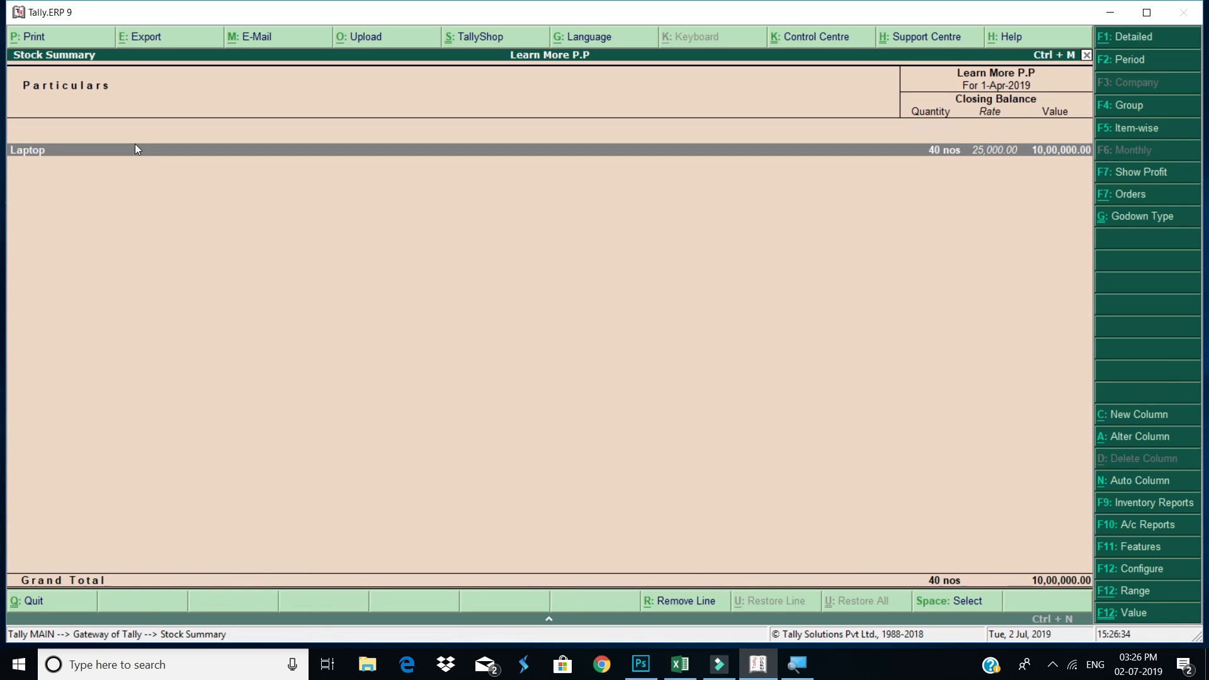
key("Up")
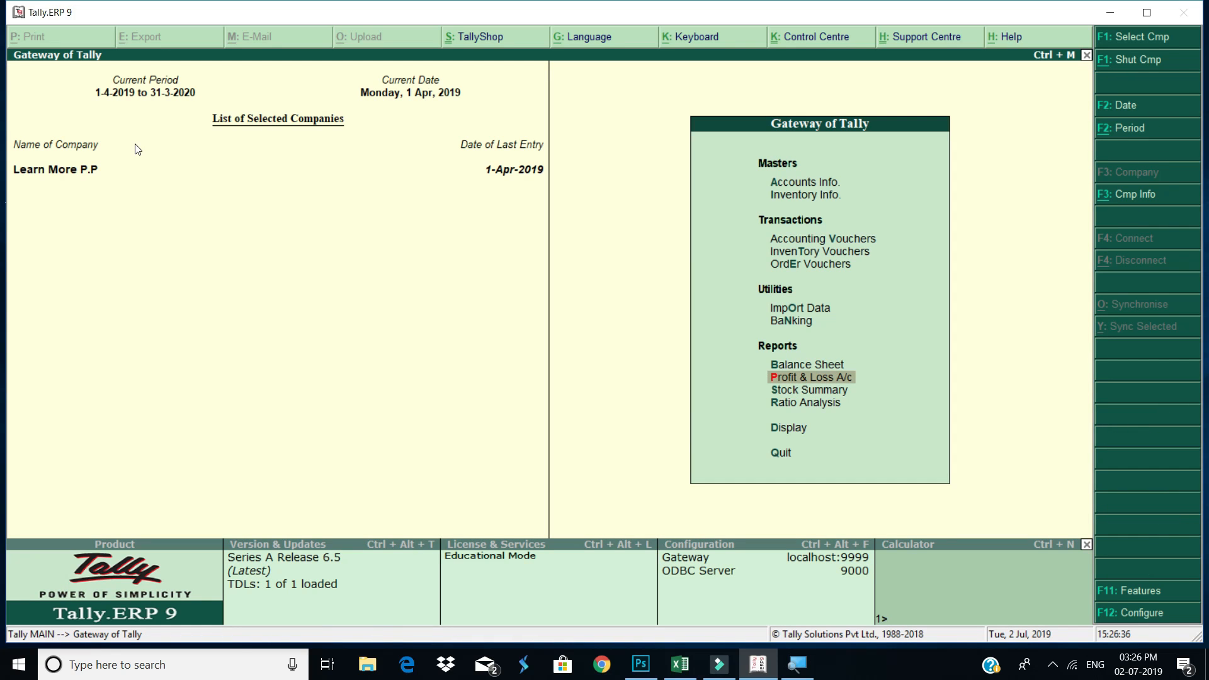
key("Up")
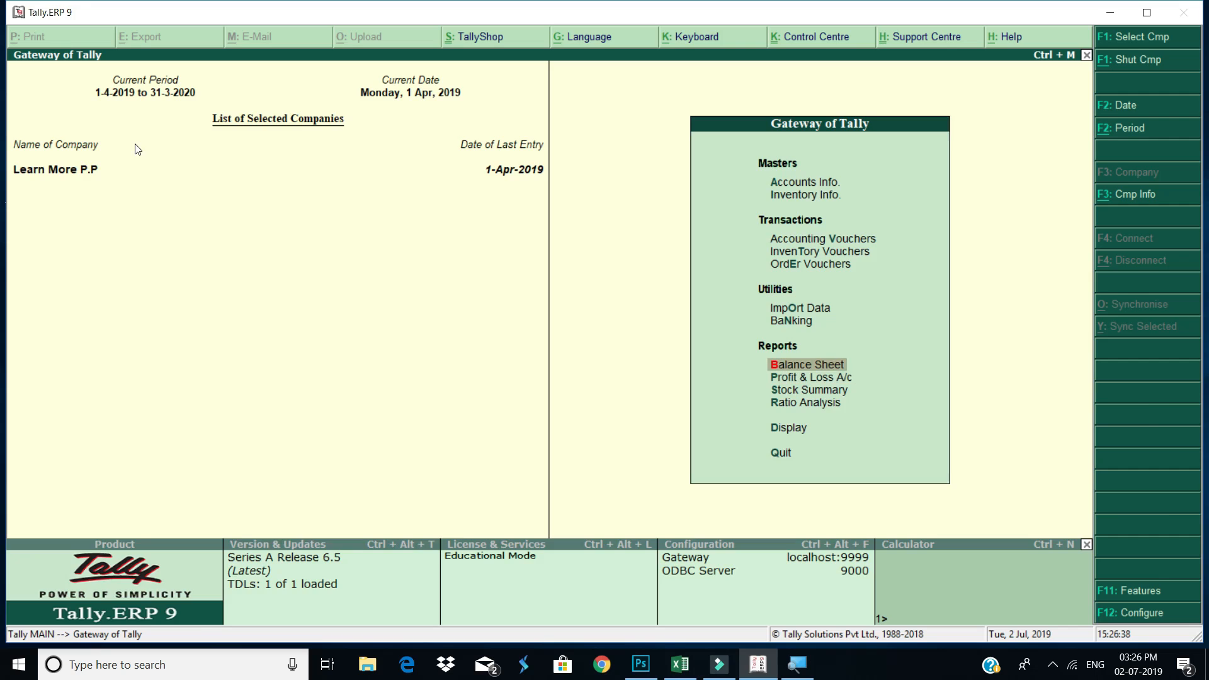
key("Return")
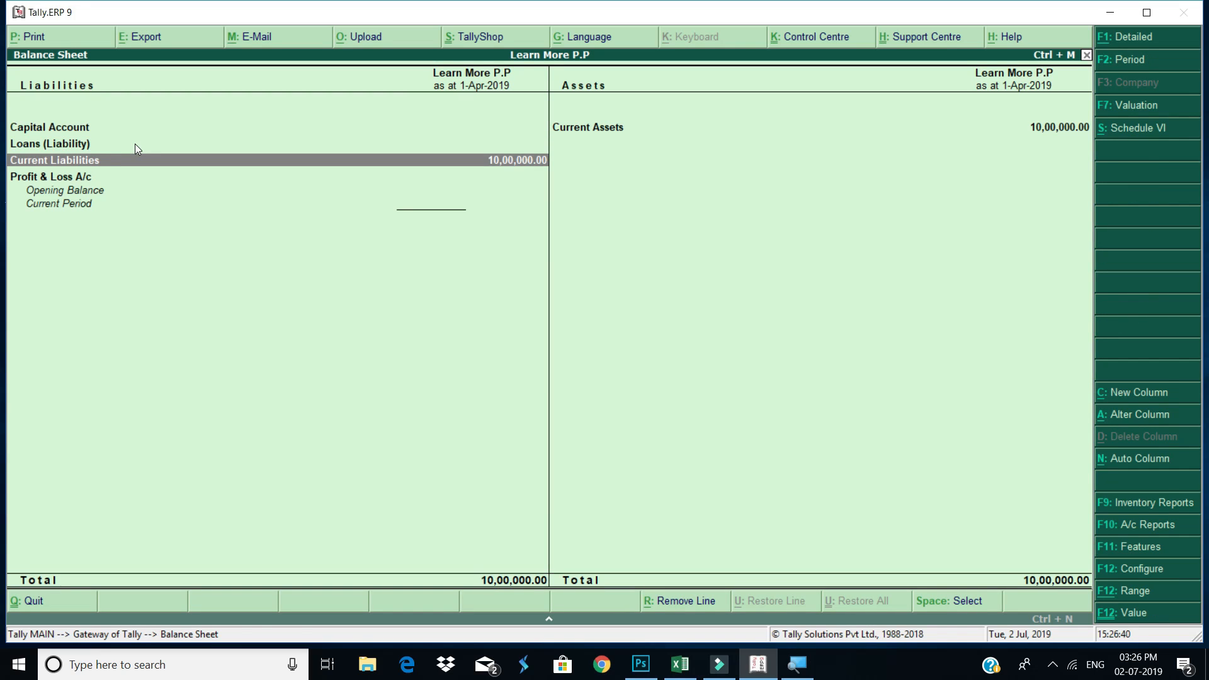
Drill from Current Liabilities into the Sundry Creditors group to examine purchase bills to come, and return to the Gateway of Tally.
key("Return")
key("Return")
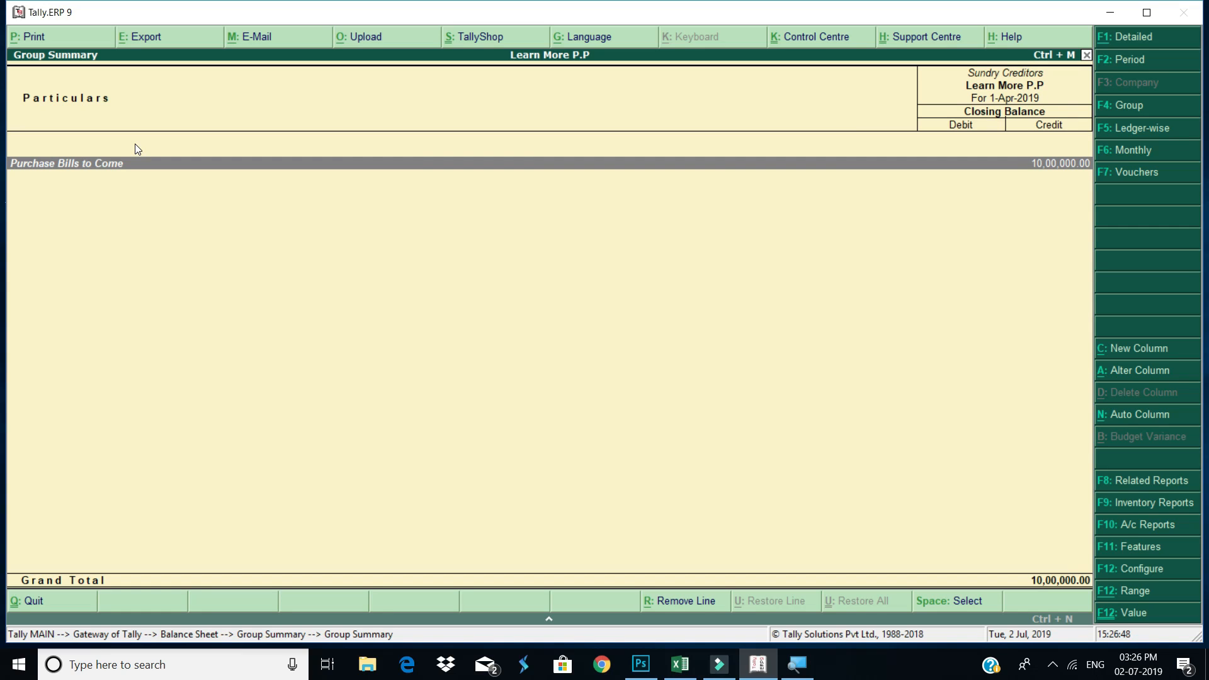
key("Escape")
key("Escape")
key("Escape")
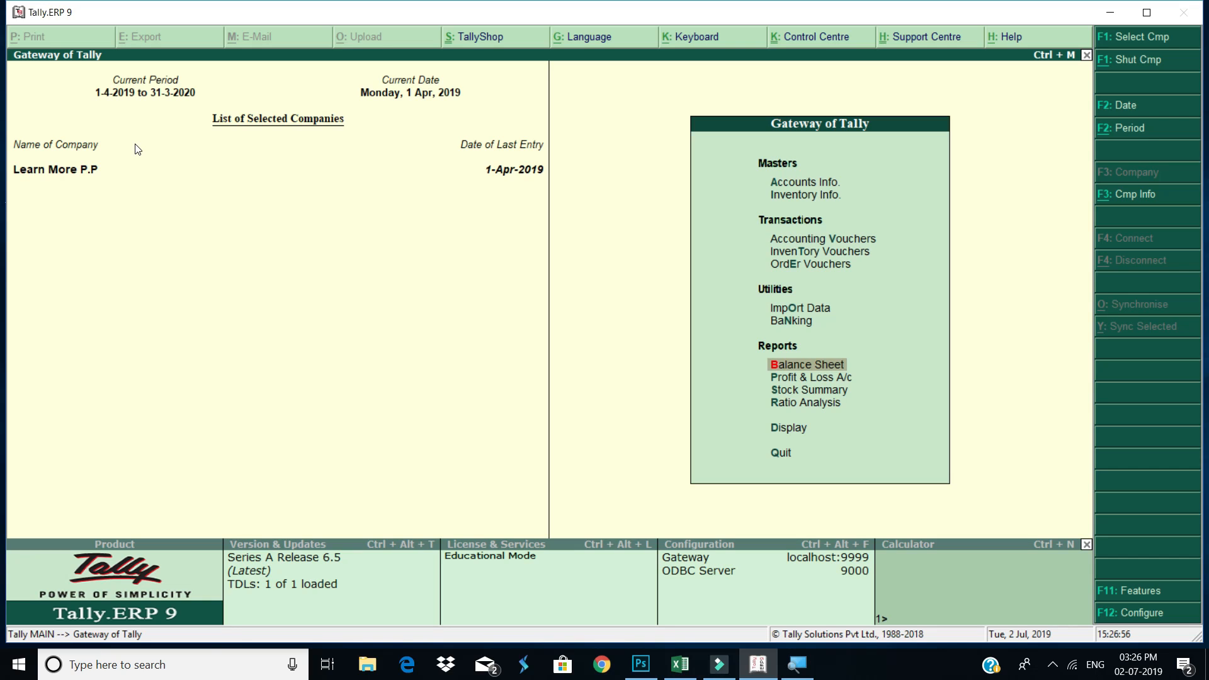
Open a new Rejections Out voucher.
key("Up")
key("Up")
key("Up")
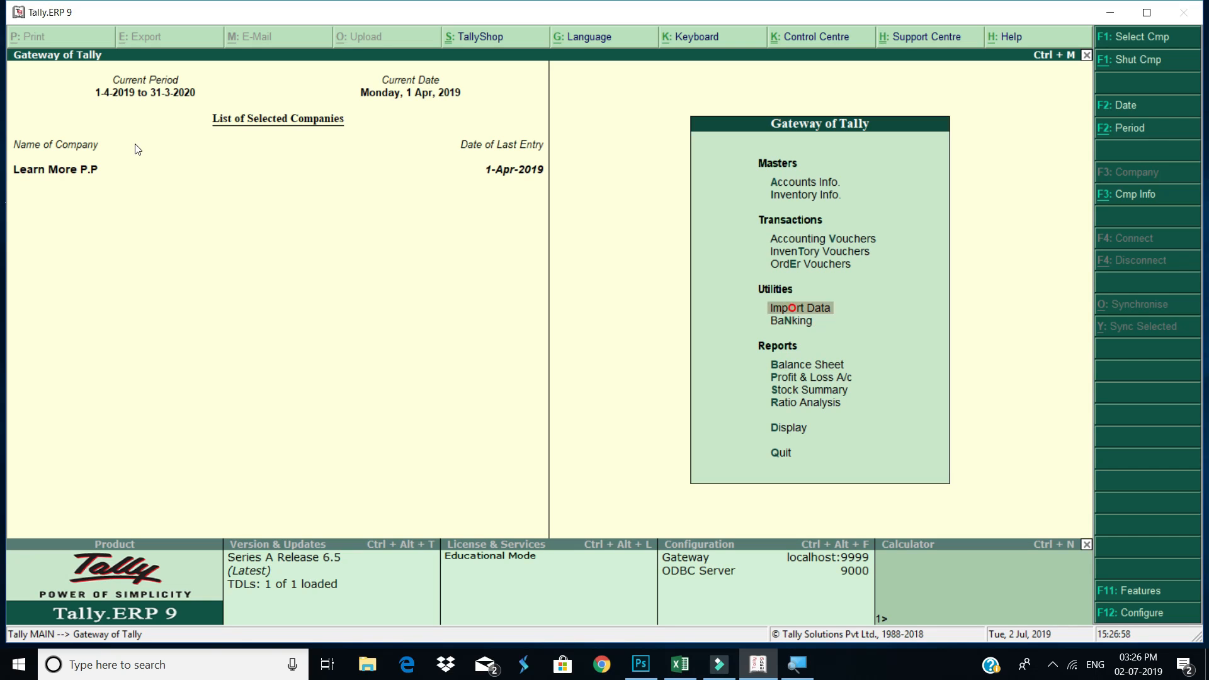
key("Down")
key("Up")
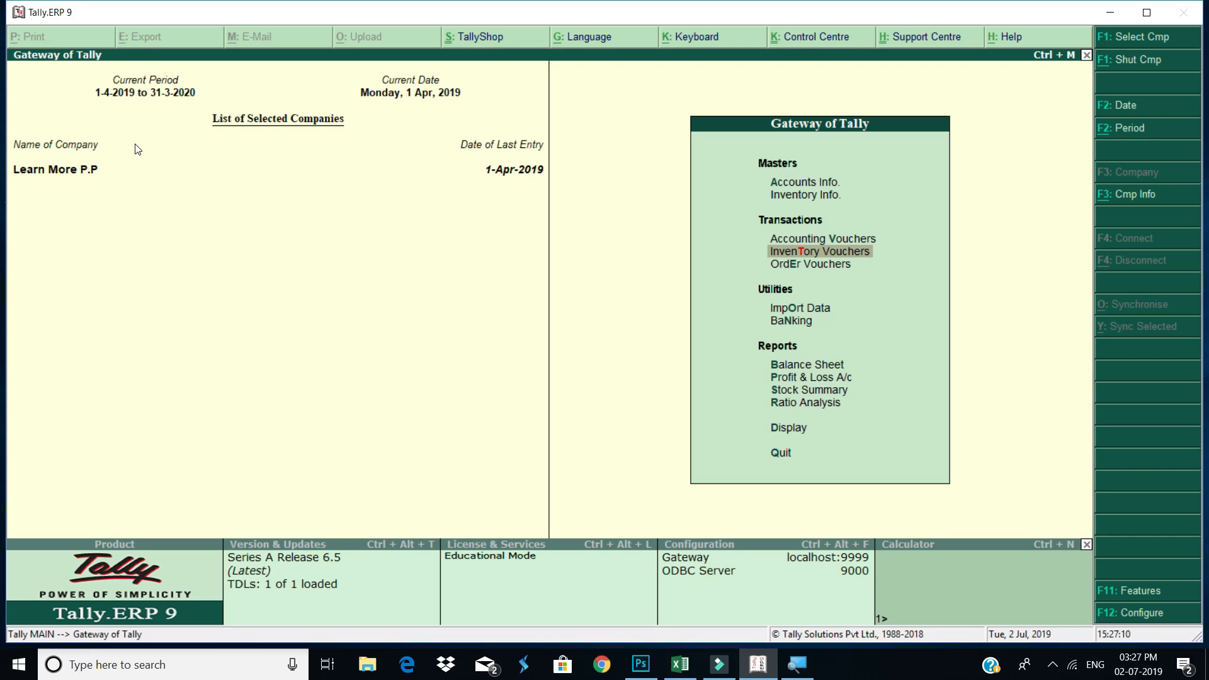
key("Down")
key("Up")
key("Up")
key("Return")
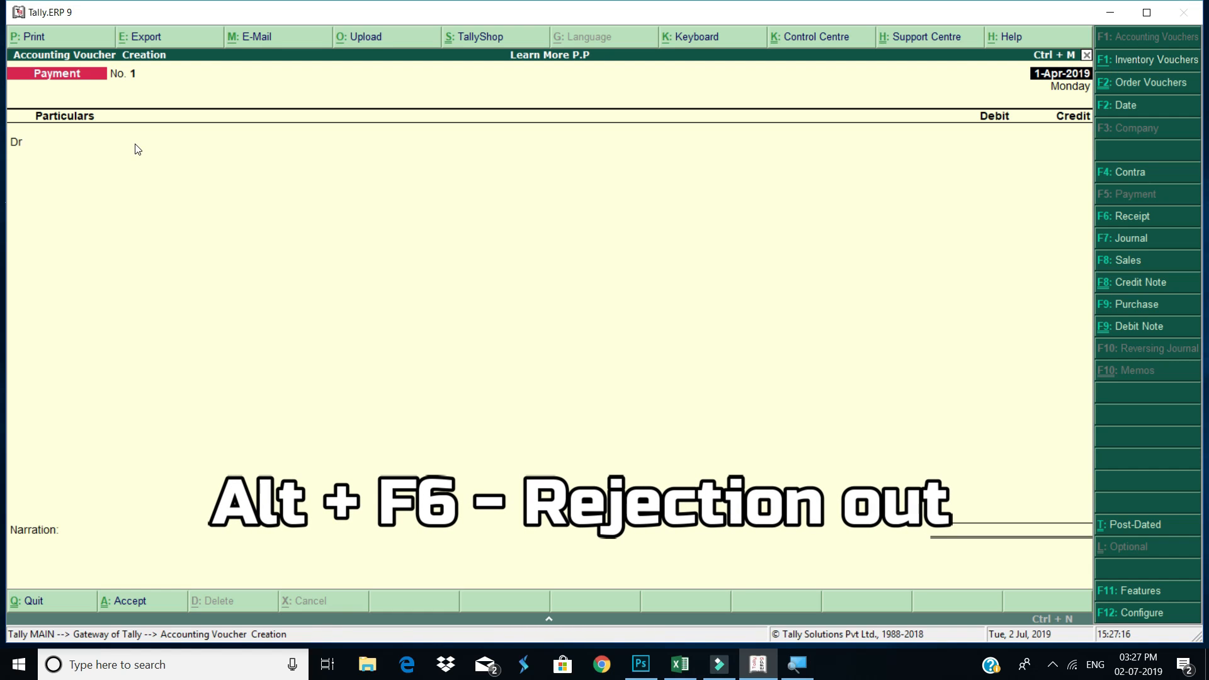
key("alt+F6")
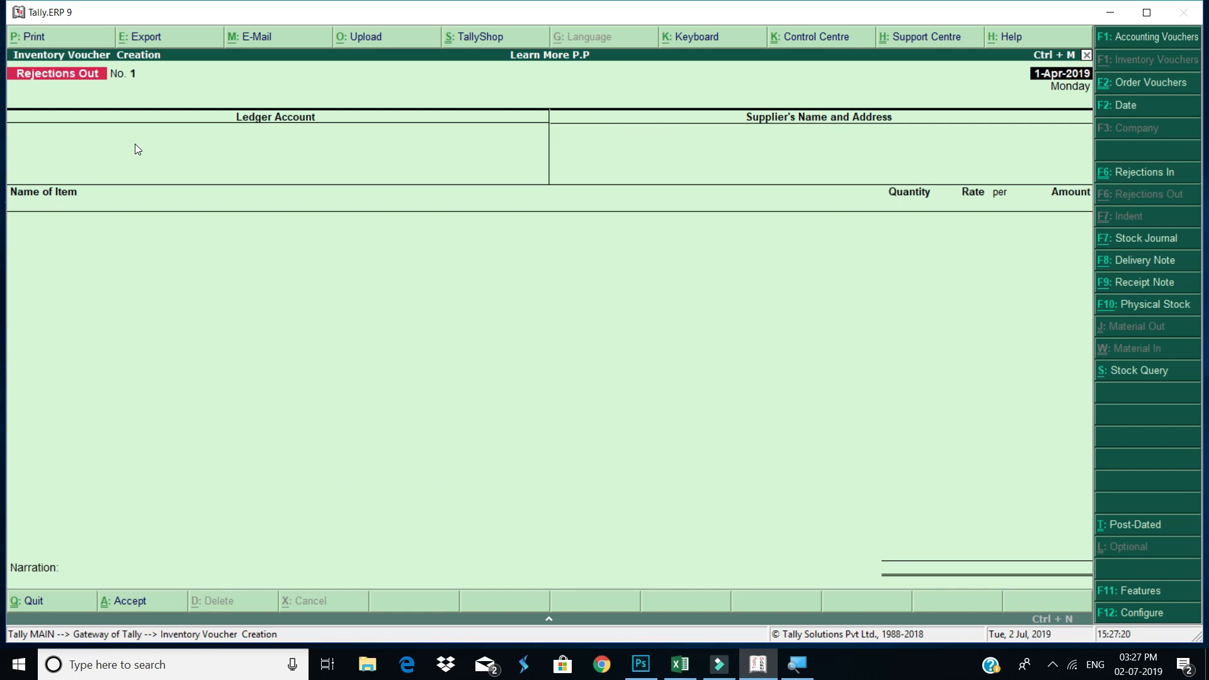
Choose Devendra Enterprises as the ledger account, keep the supplier details and add the item Dell Laptop 3215.
key("Return")
type("Devendra Enterprises")
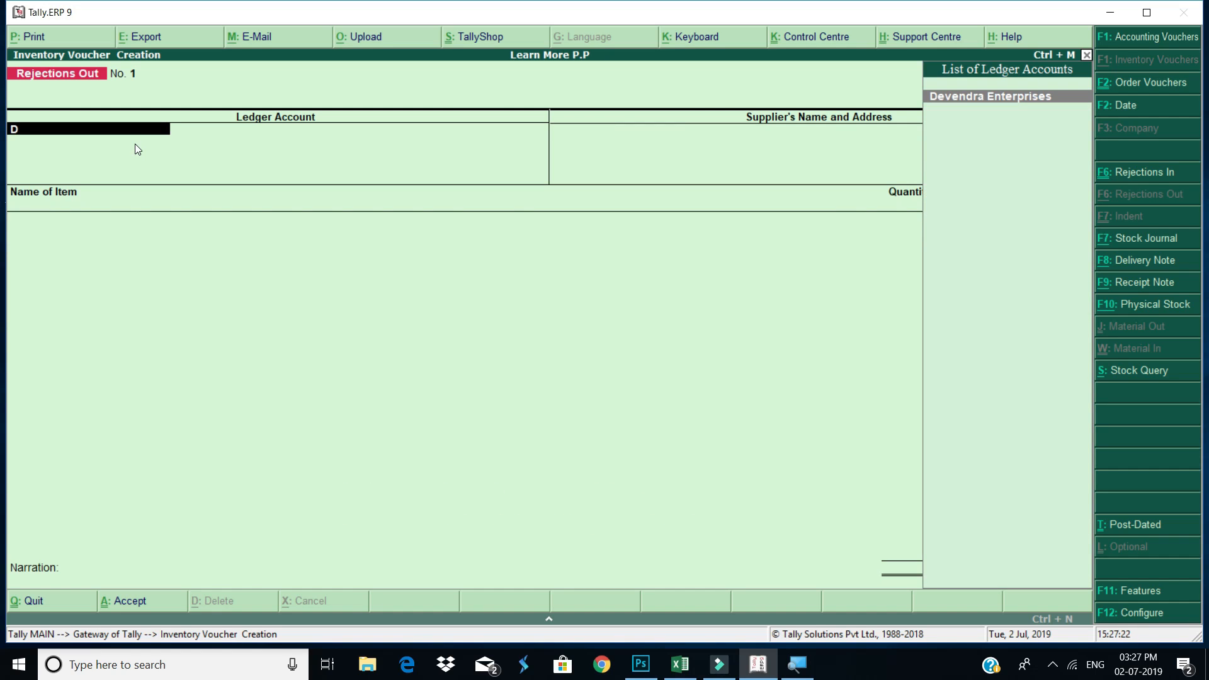
key("Return")
key("Return")
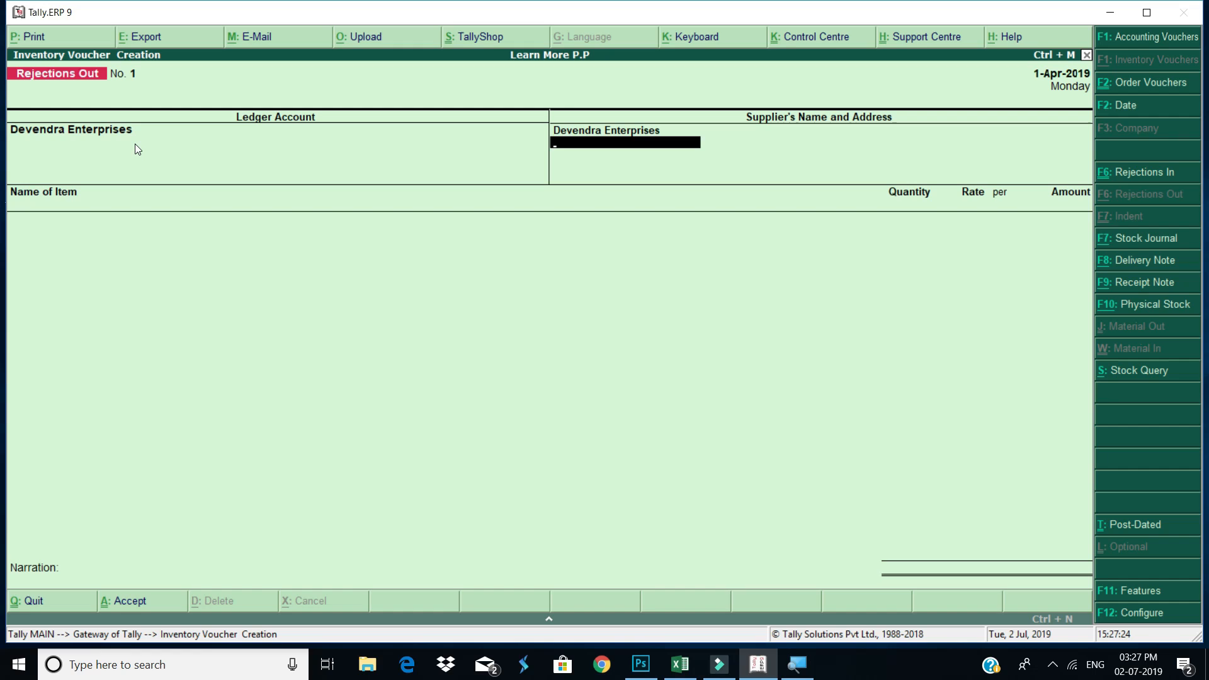
key("Return")
type("D")
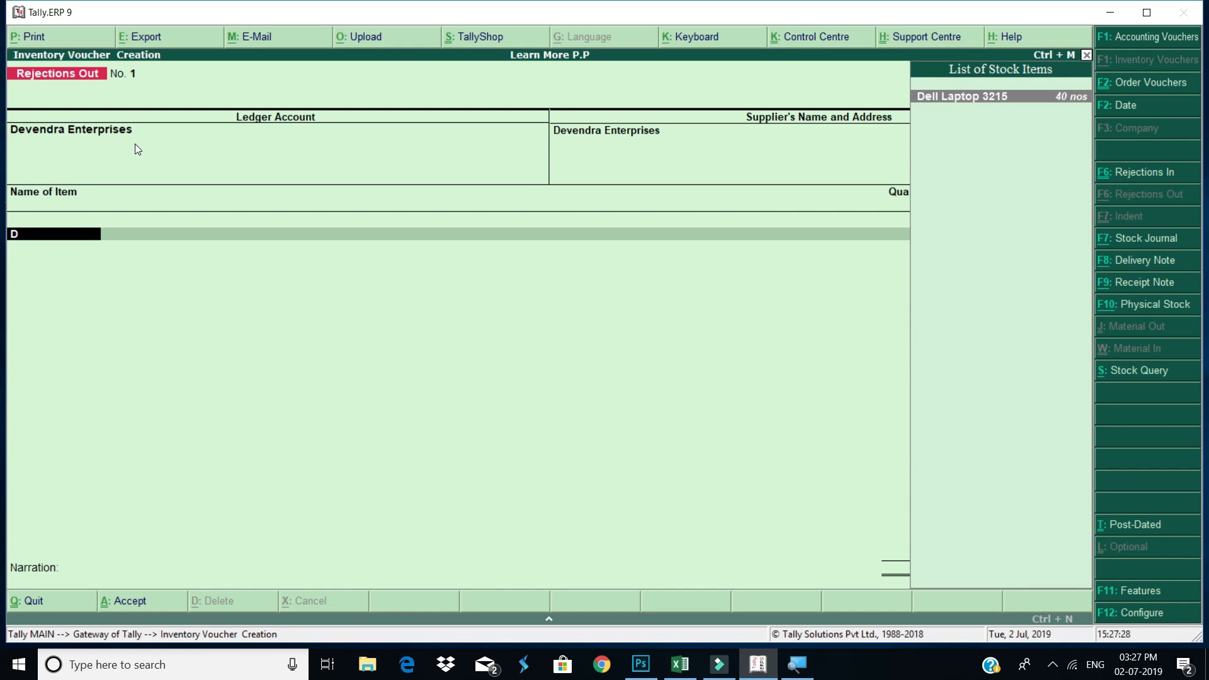
key("Return")
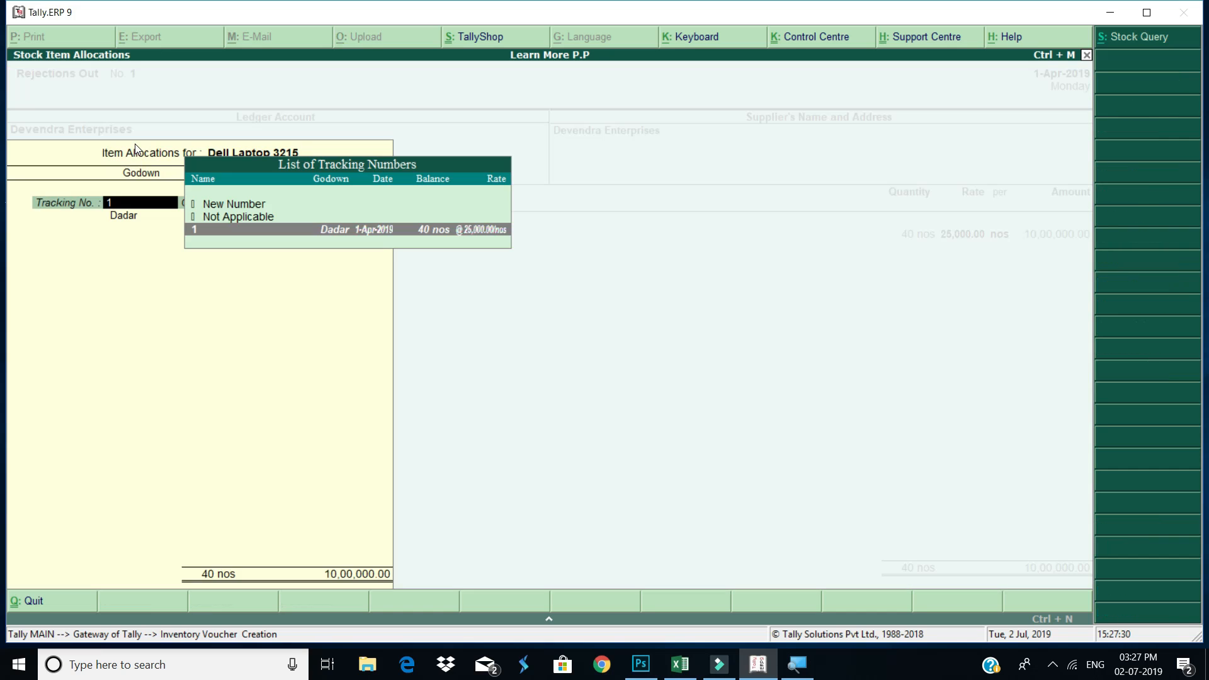
Allocate the rejected Dell Laptop 3215 to tracking number 1, order 1 and godown Dadar, with a quantity of 4 nos.
key("Return")
key("Return")
key("BackSpace")
key("BackSpace")
key("BackSpace")
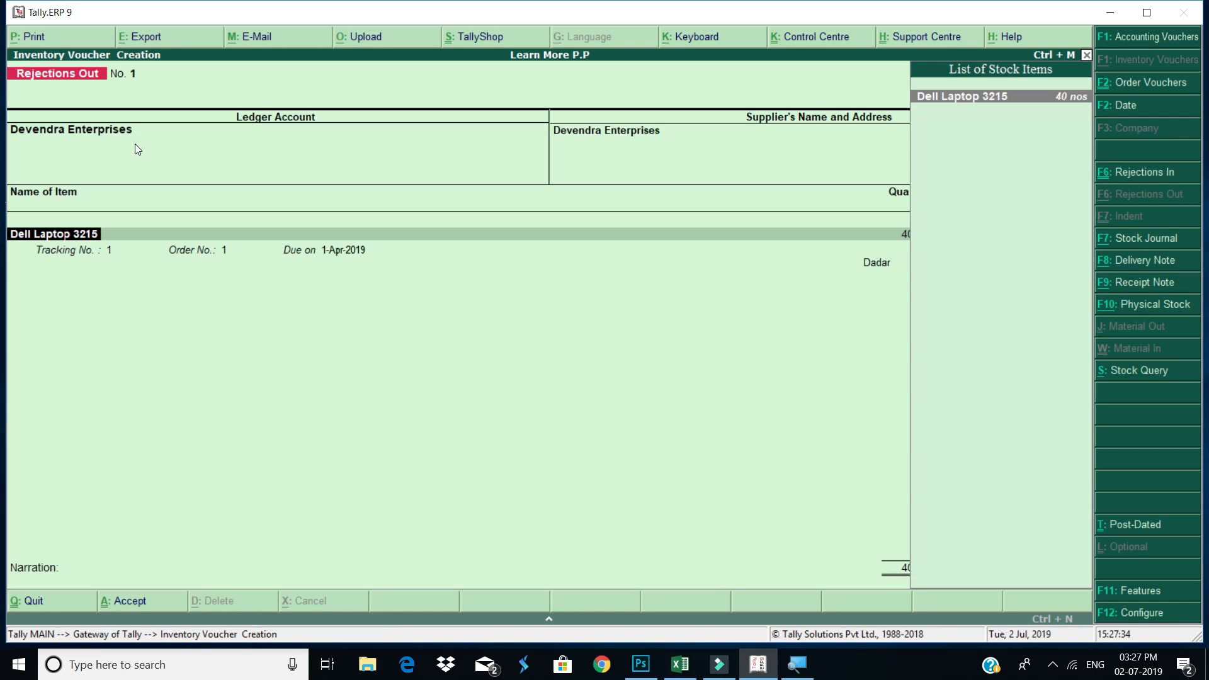
key("Return")
key("Return")
key("BackSpace")
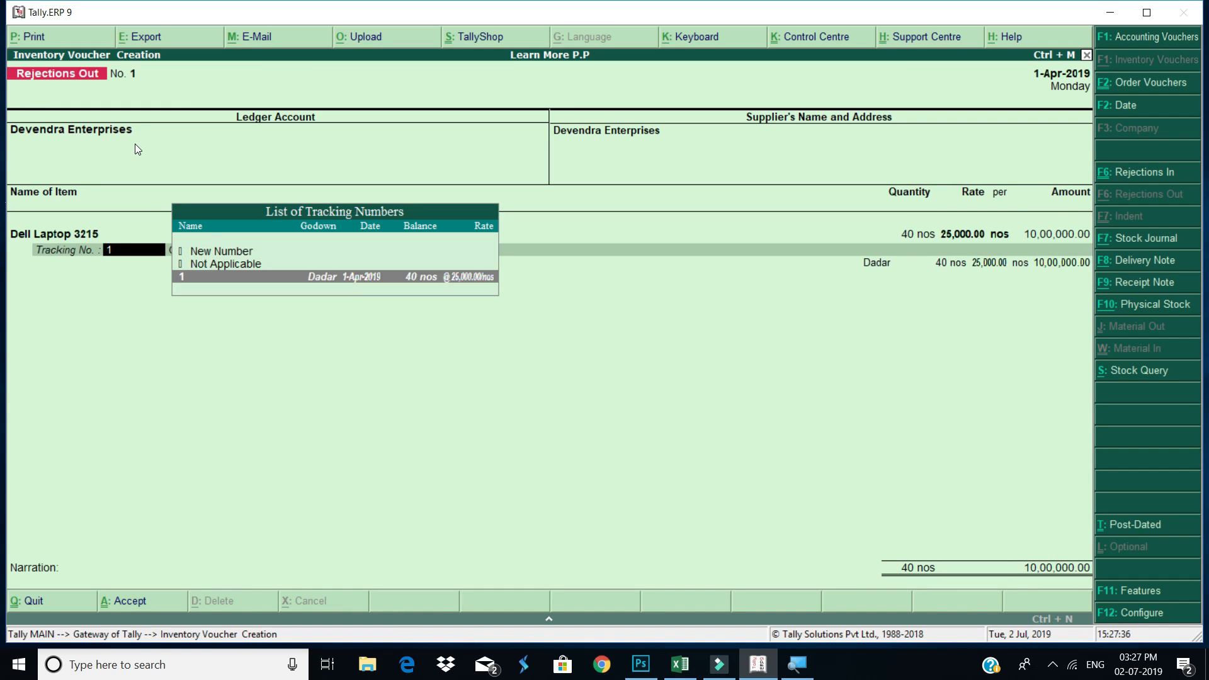
key("Return")
key("Return")
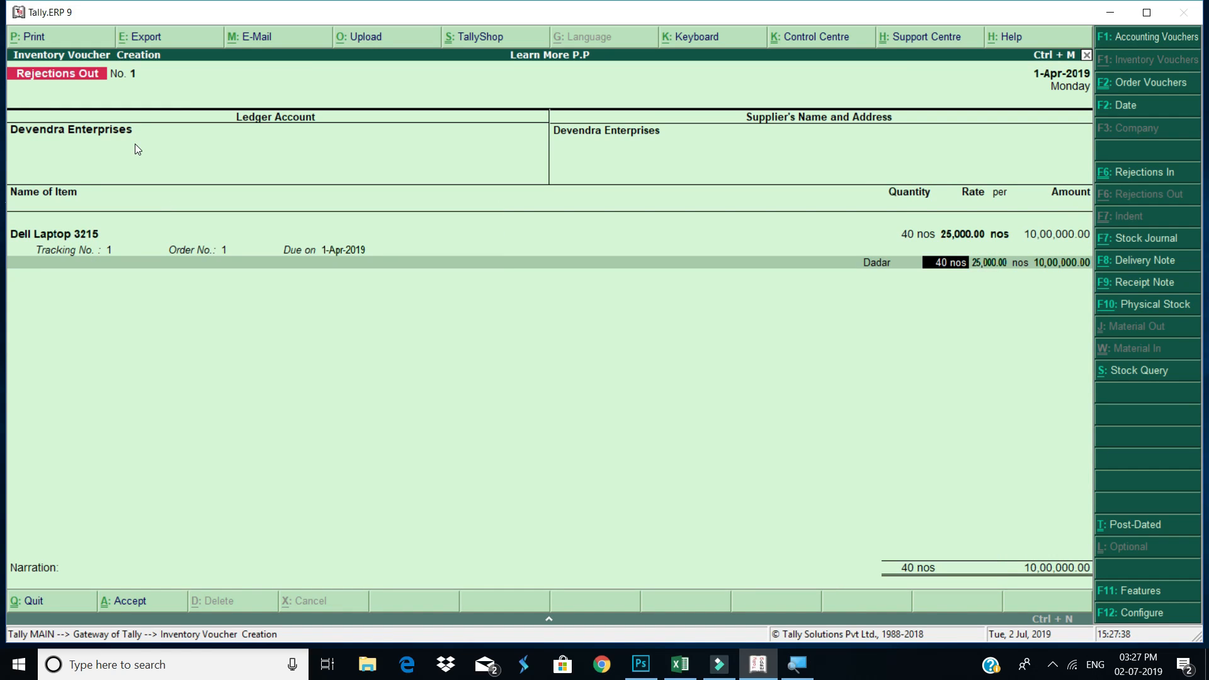
type("4")
key("Return")
key("Return")
key("Return")
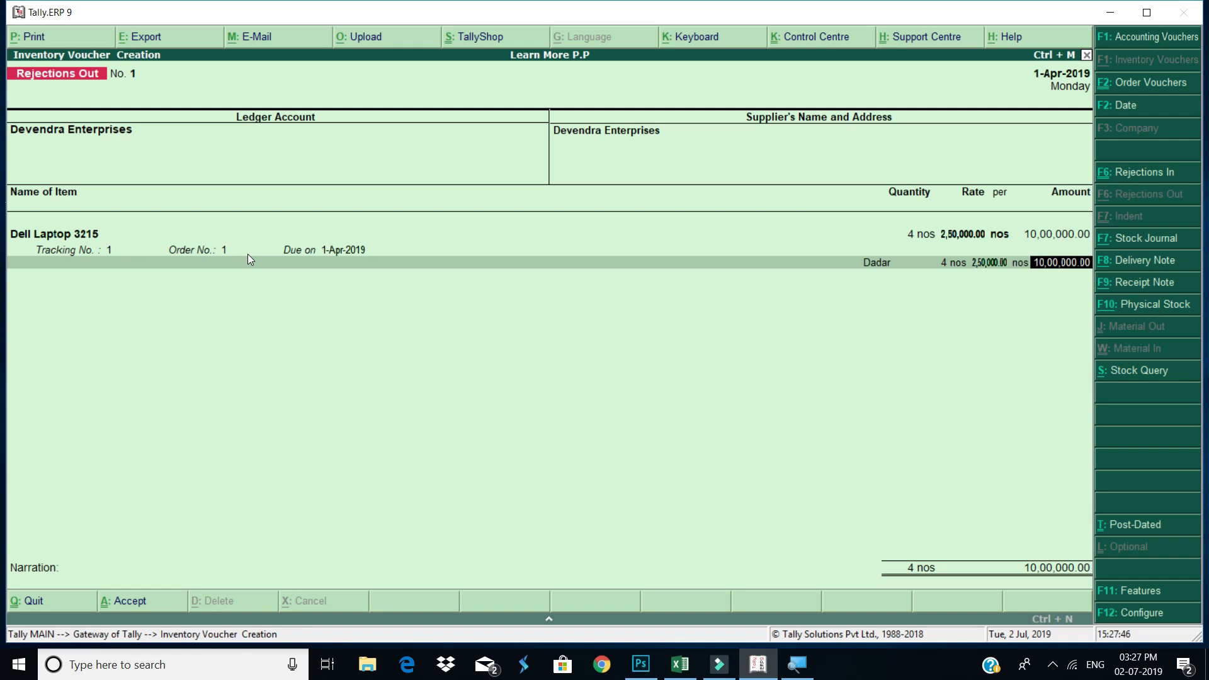
End the item list with a blank narration, discard the unsaved Rejections Out voucher and return to the Gateway of Tally.
key("Return")
key("Return")
key("Return")
key("Return")
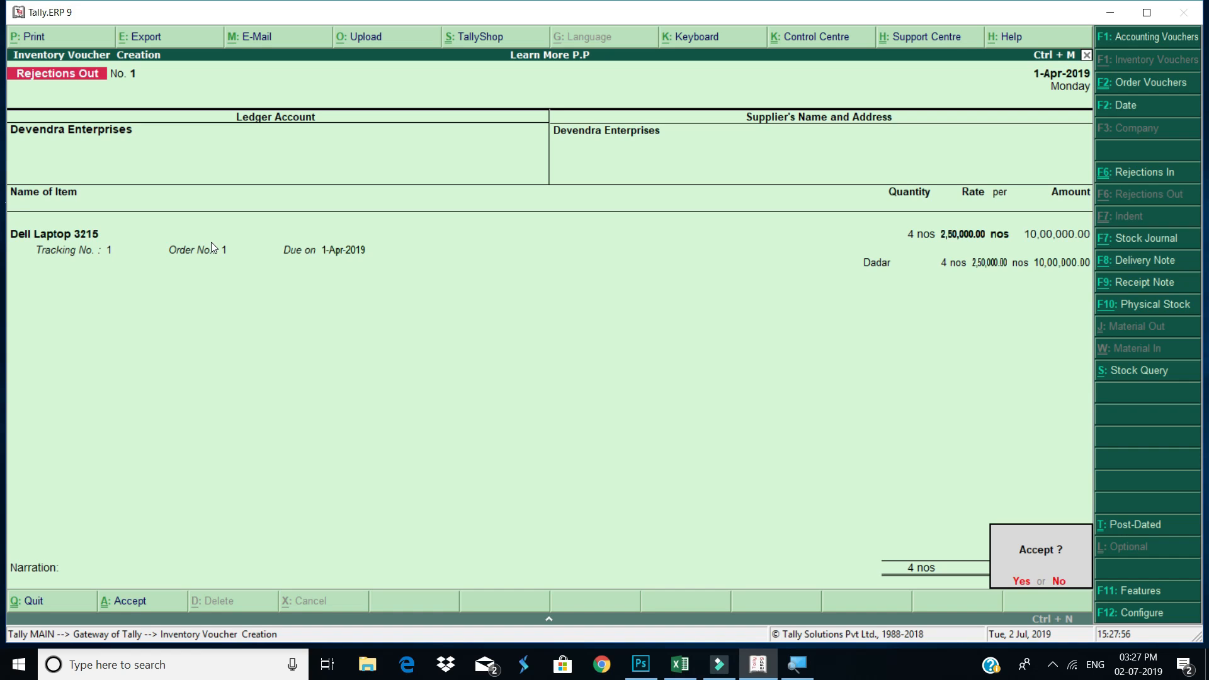
key("Escape")
key("Escape")
key("Return")
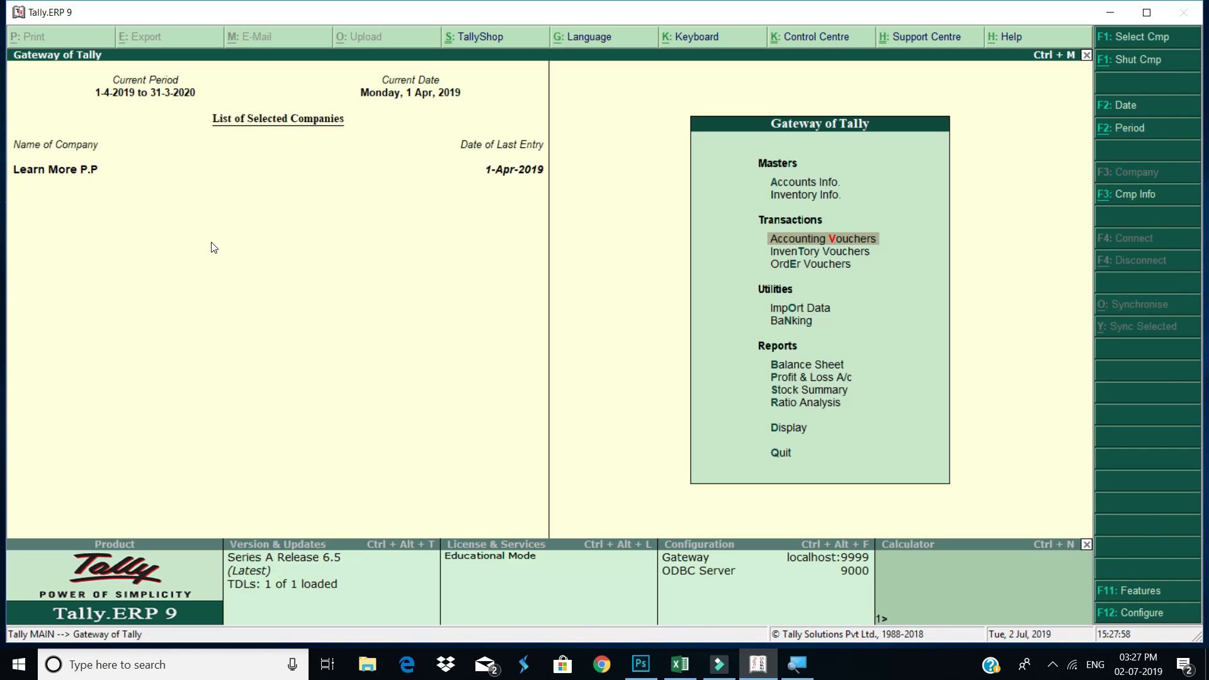
Try to view the purchase order statement by stock item from the Statements of Inventory.
key("Down")
key("Down")
key("Down")
key("Down")
key("Down")
key("Down")
key("Down")
key("Down")
key("Down")
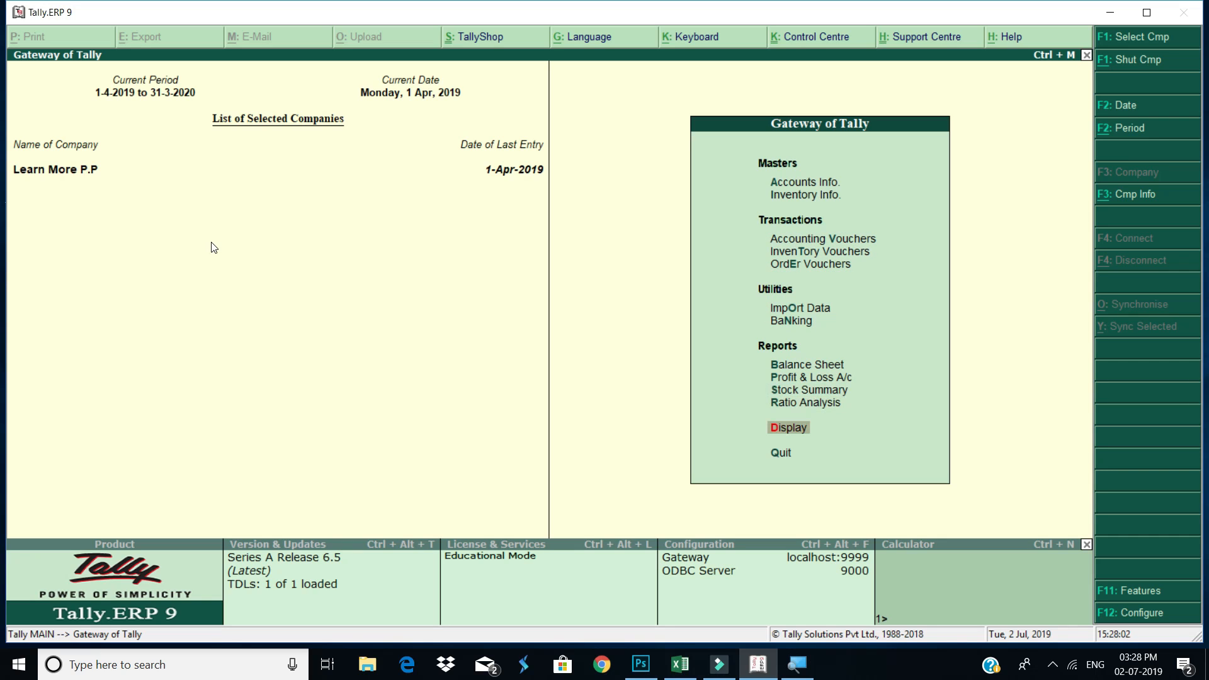
key("Return")
key("Down")
key("Down")
key("Down")
key("Down")
key("Down")
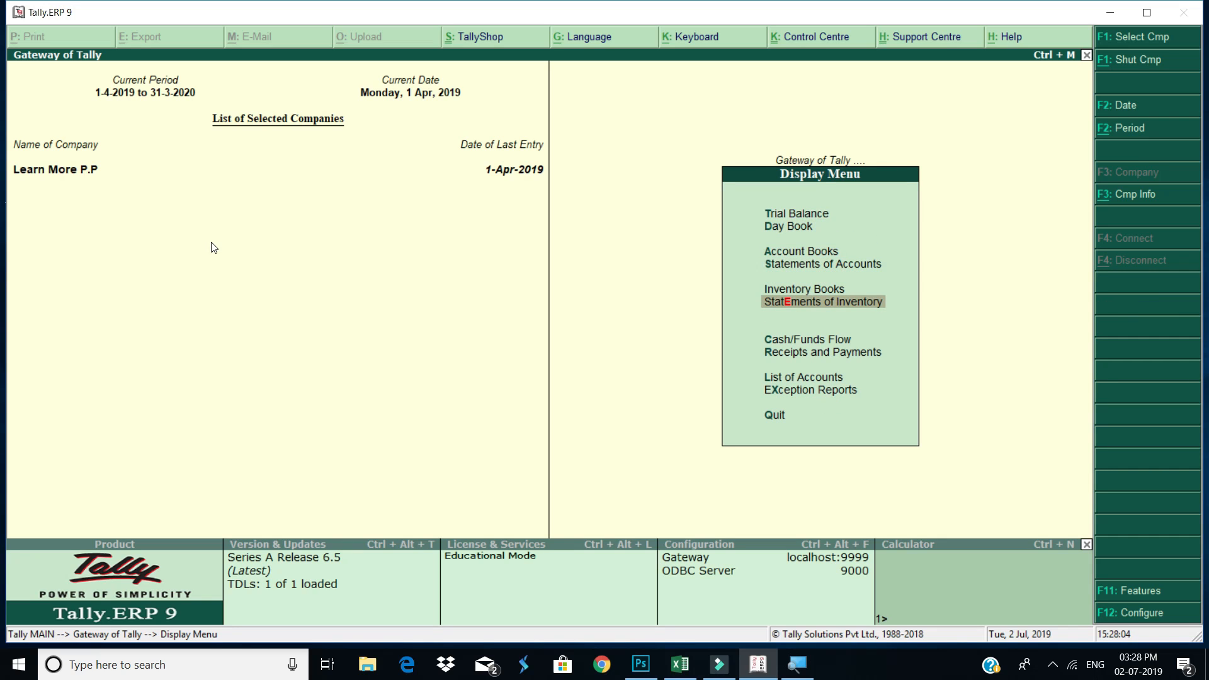
key("Return")
key("Down")
key("Down")
key("Down")
key("Down")
key("Down")
key("Return")
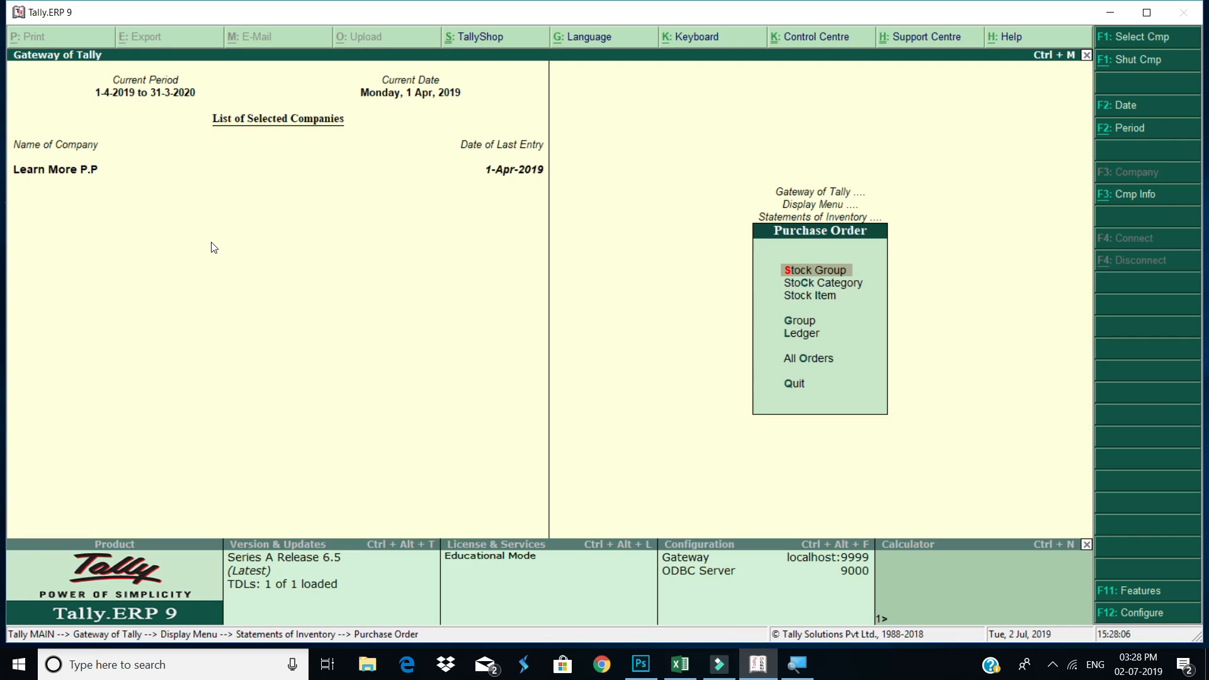
key("Down")
key("Down")
key("Return")
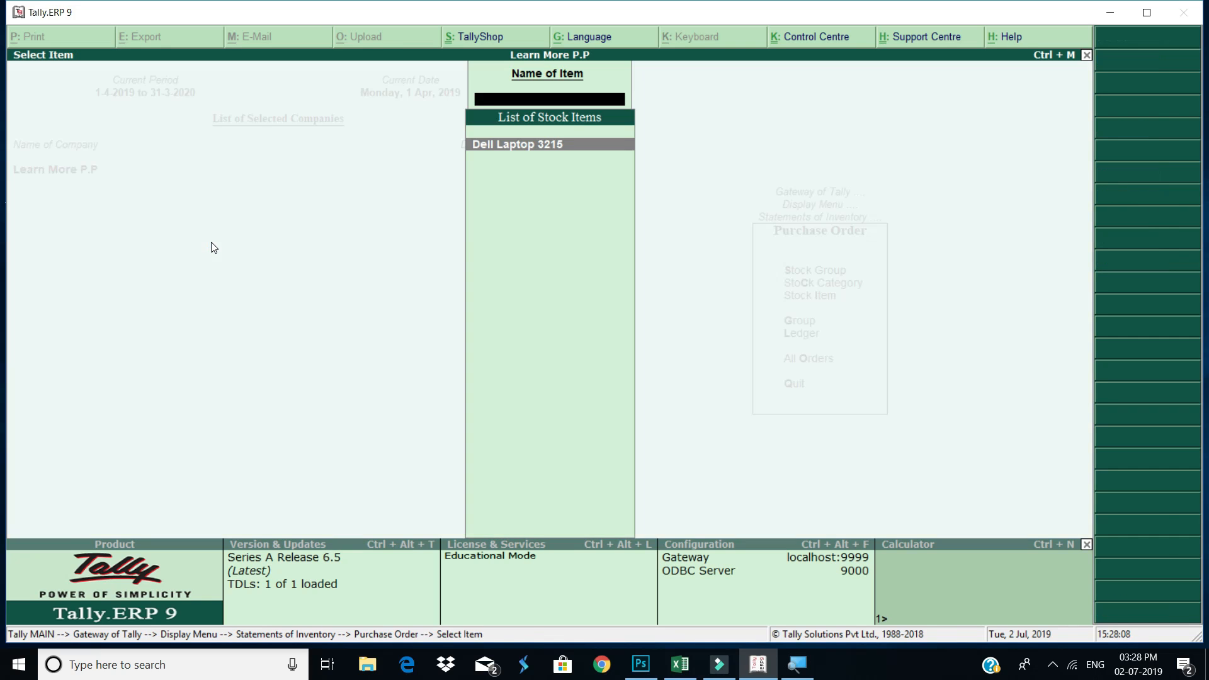
key("Return")
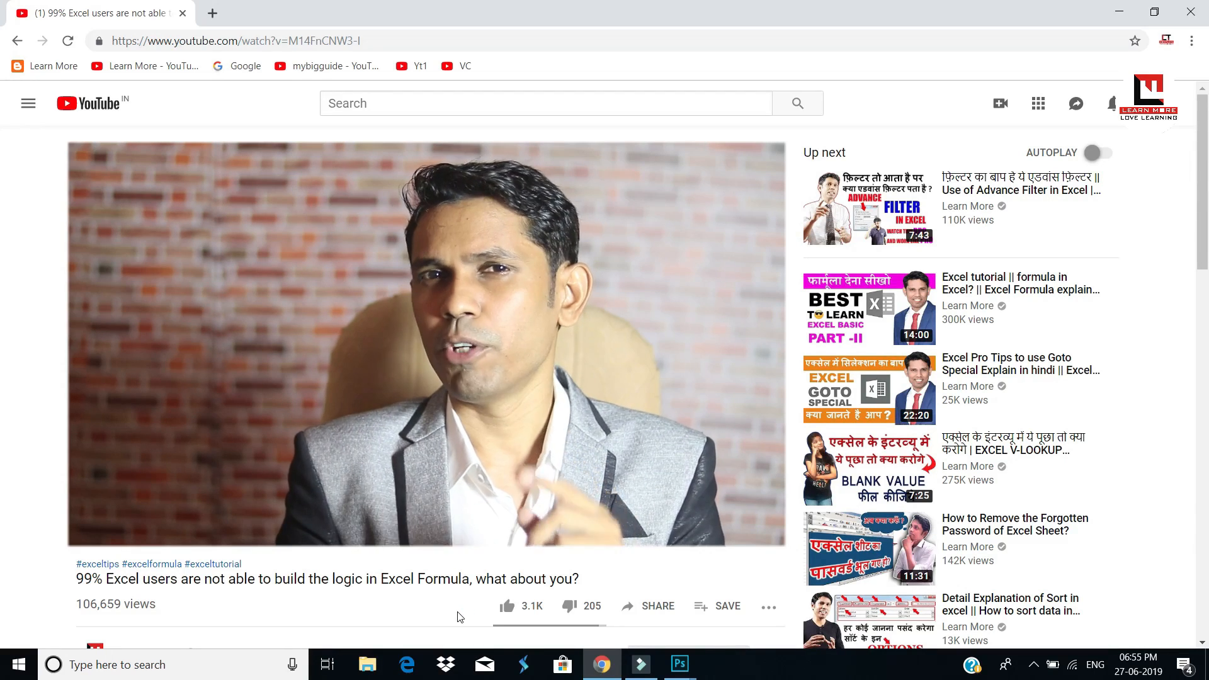
left_click(507, 608)
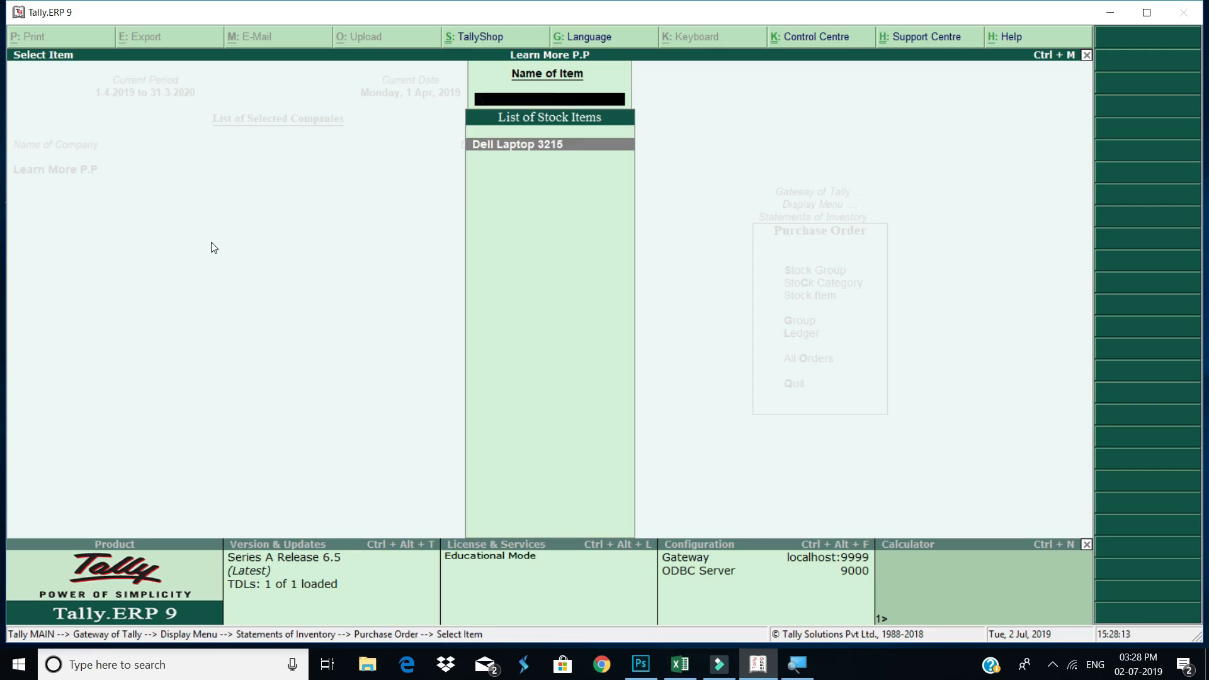
Leave the purchase order item selection and open a fresh Rejections Out inventory voucher.
key("Escape")
key("Escape")
key("Escape")
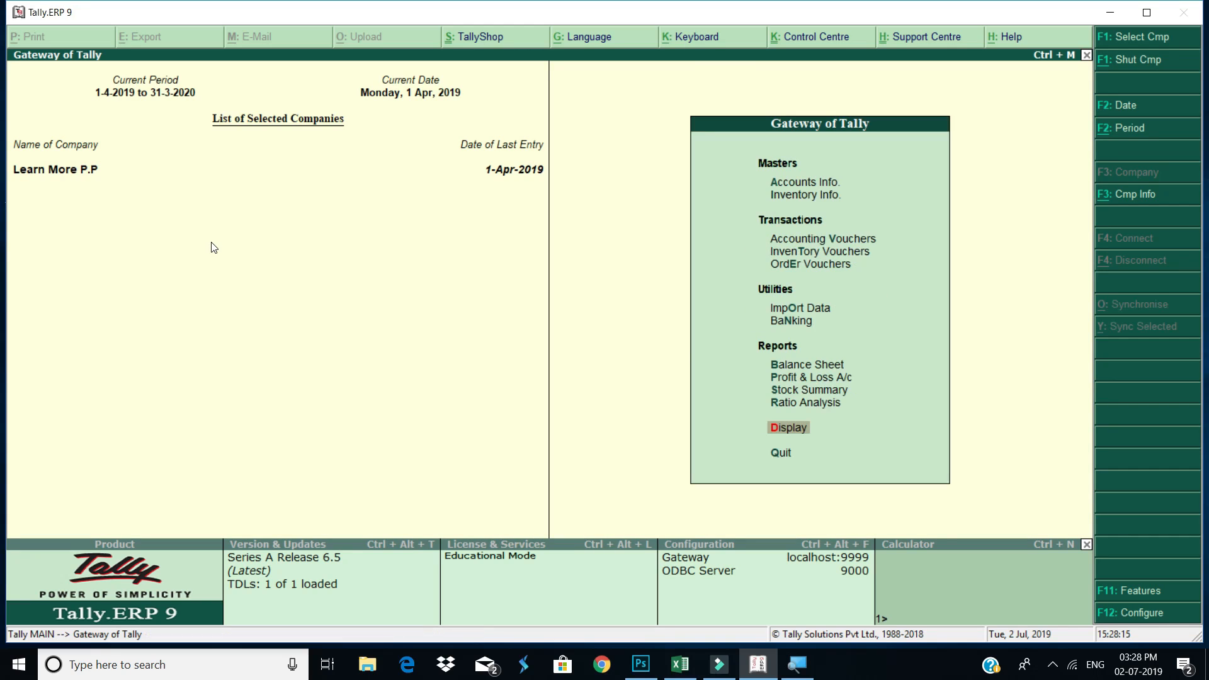
key("Down")
key("Down")
key("Down")
key("Down")
key("Down")
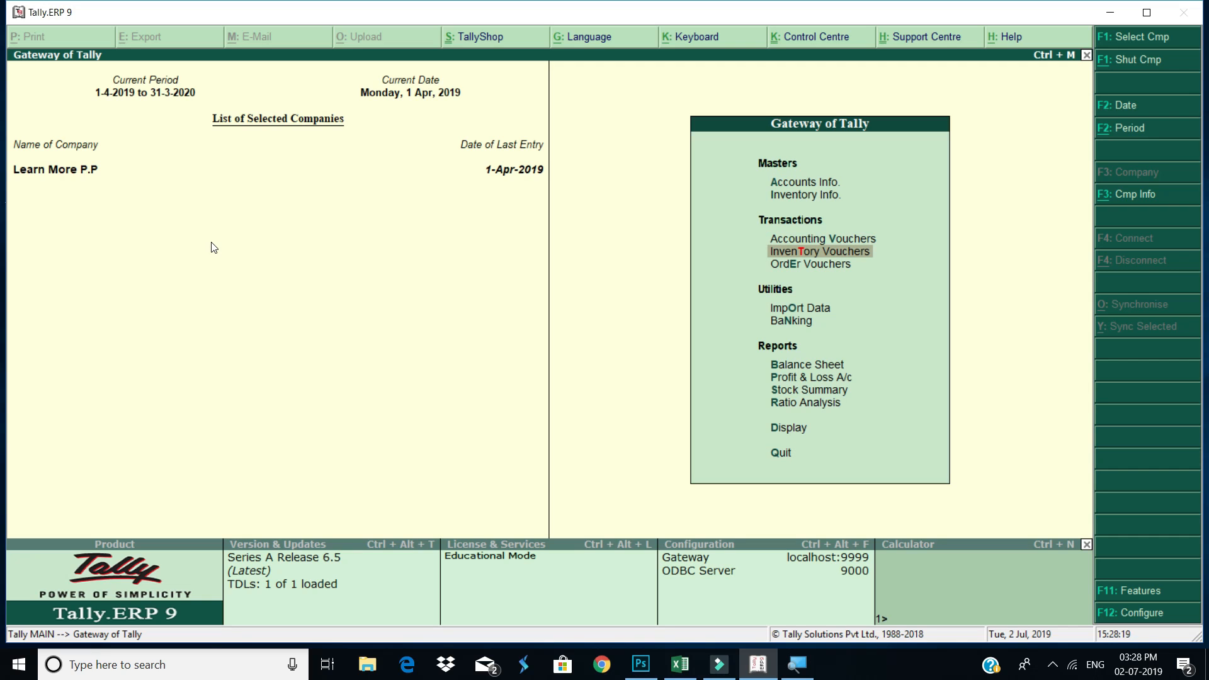
key("Return")
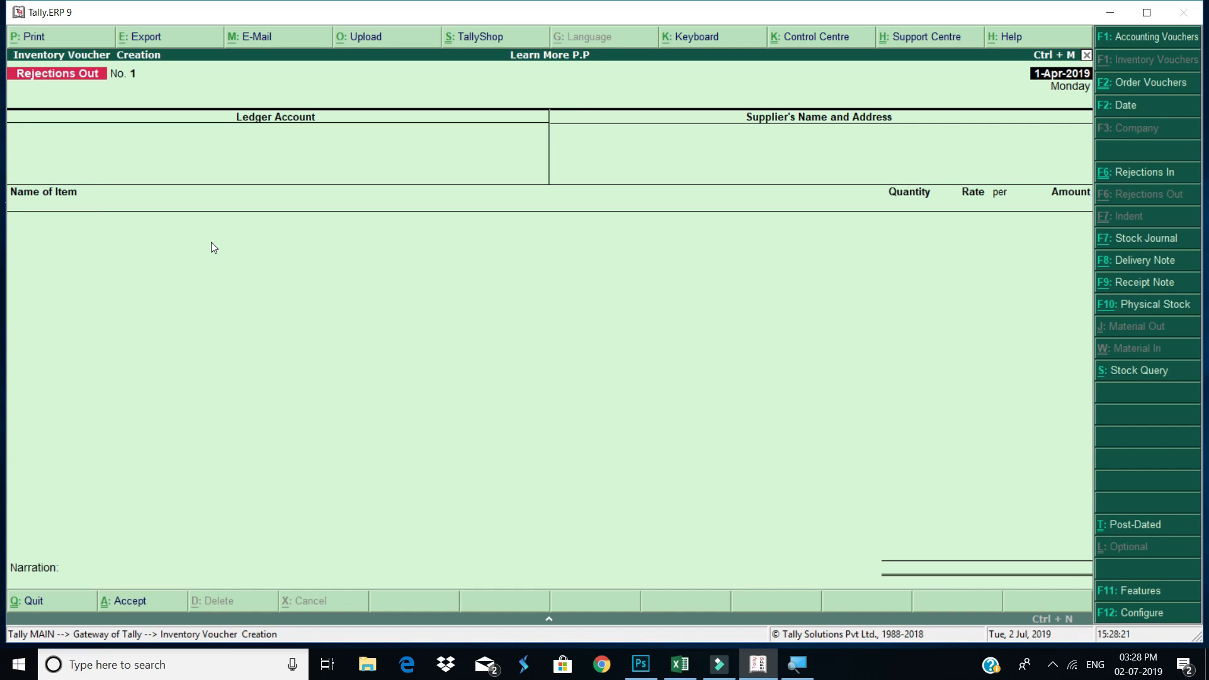
Set Devendra Enterprises as the rejection's ledger account, accept the supplier details and select Dell Laptop 3215 as the item.
key("Return")
type("D")
key("Return")
key("Return")
key("Return")
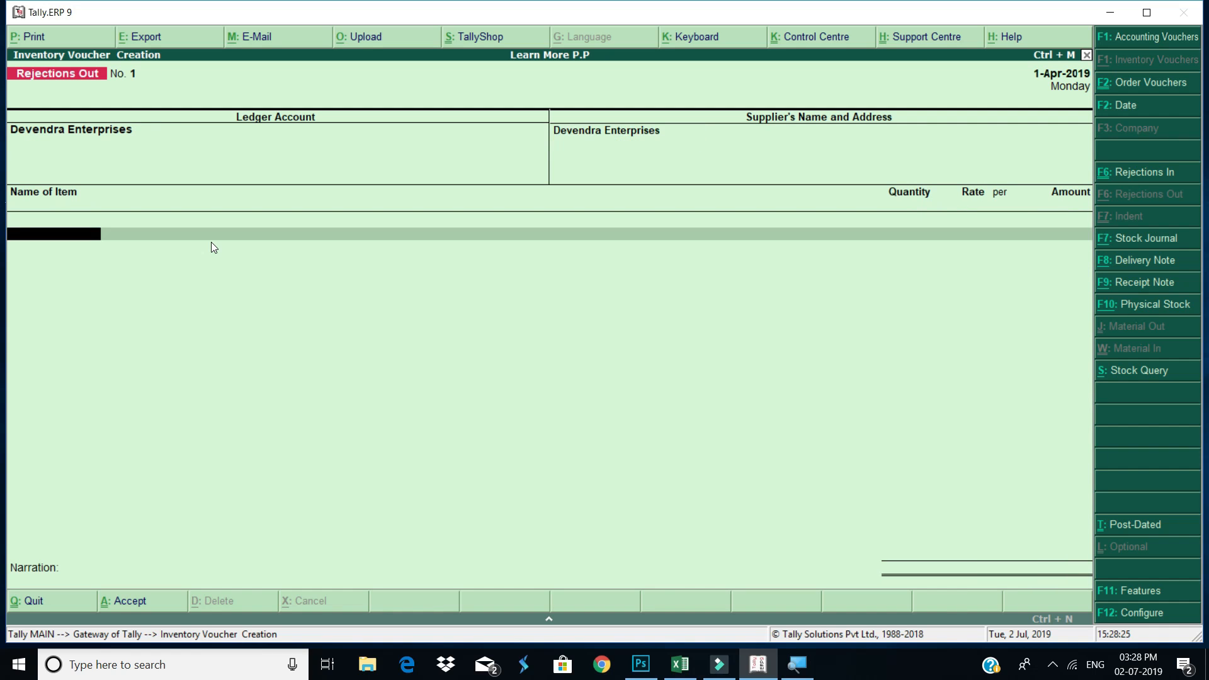
type("D")
key("Return")
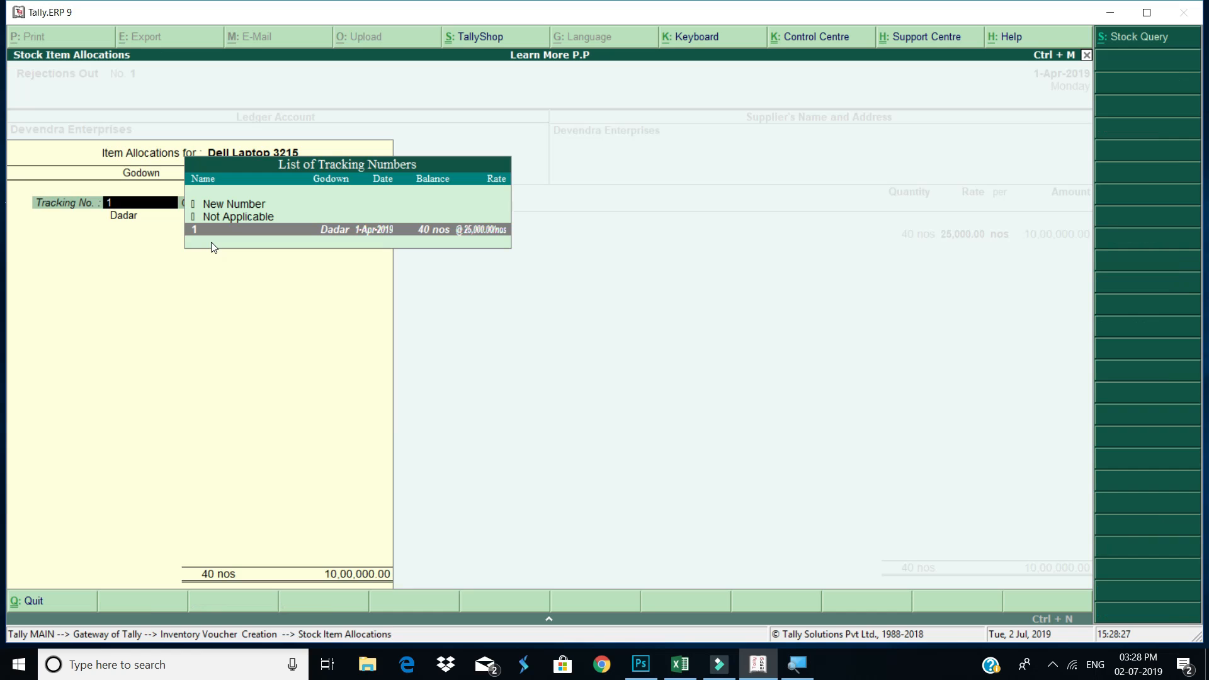
Allocate 4 nos of Dell Laptop 3215 at 25,000 against tracking number 1, order 1, from godown Dadar.
key("Return")
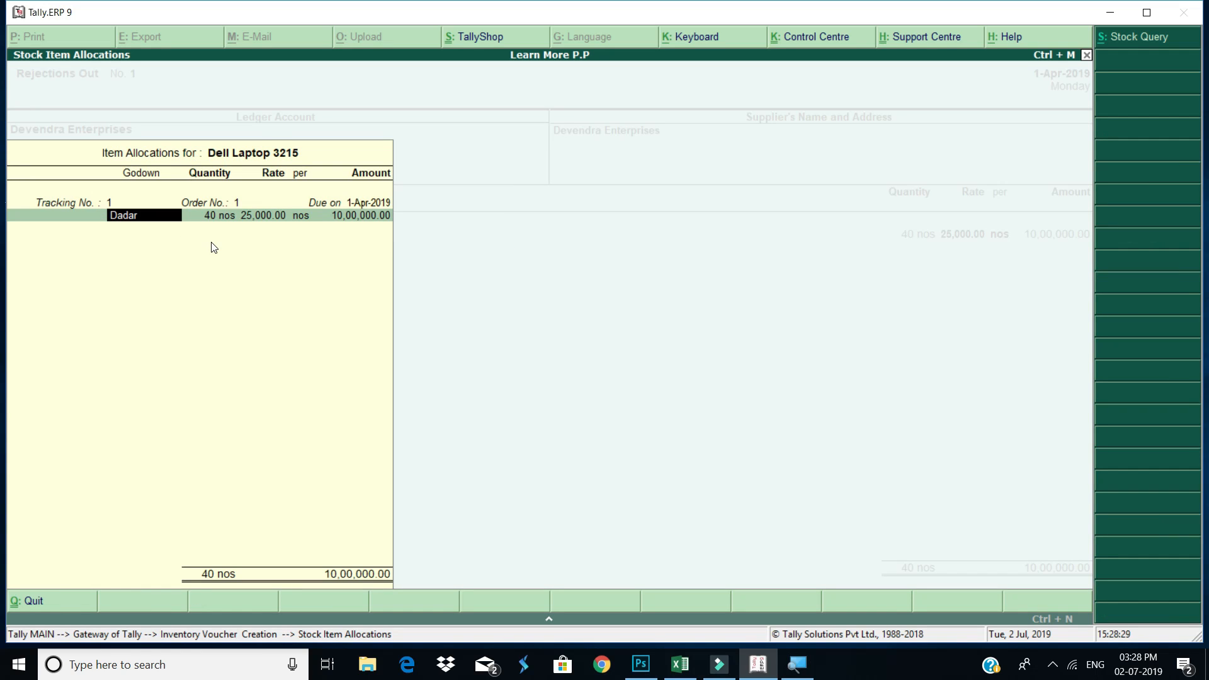
key("Return")
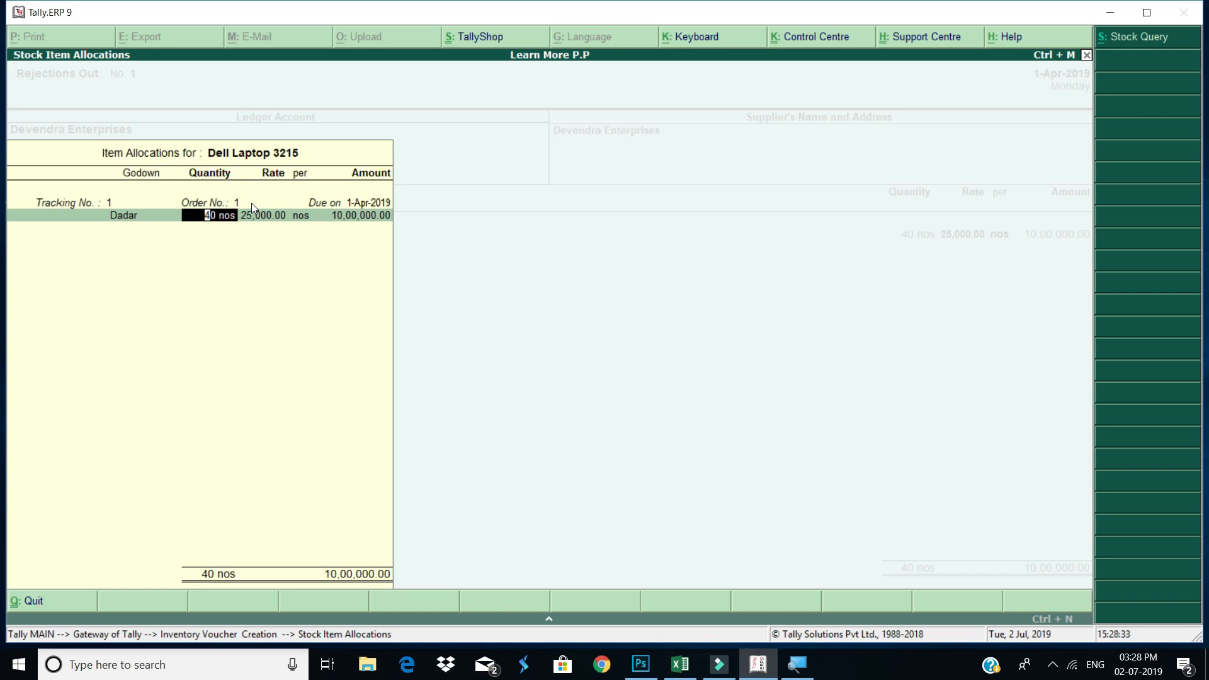
type("4")
key("Return")
key("Return")
key("Return")
key("Return")
key("Return")
key("Return")
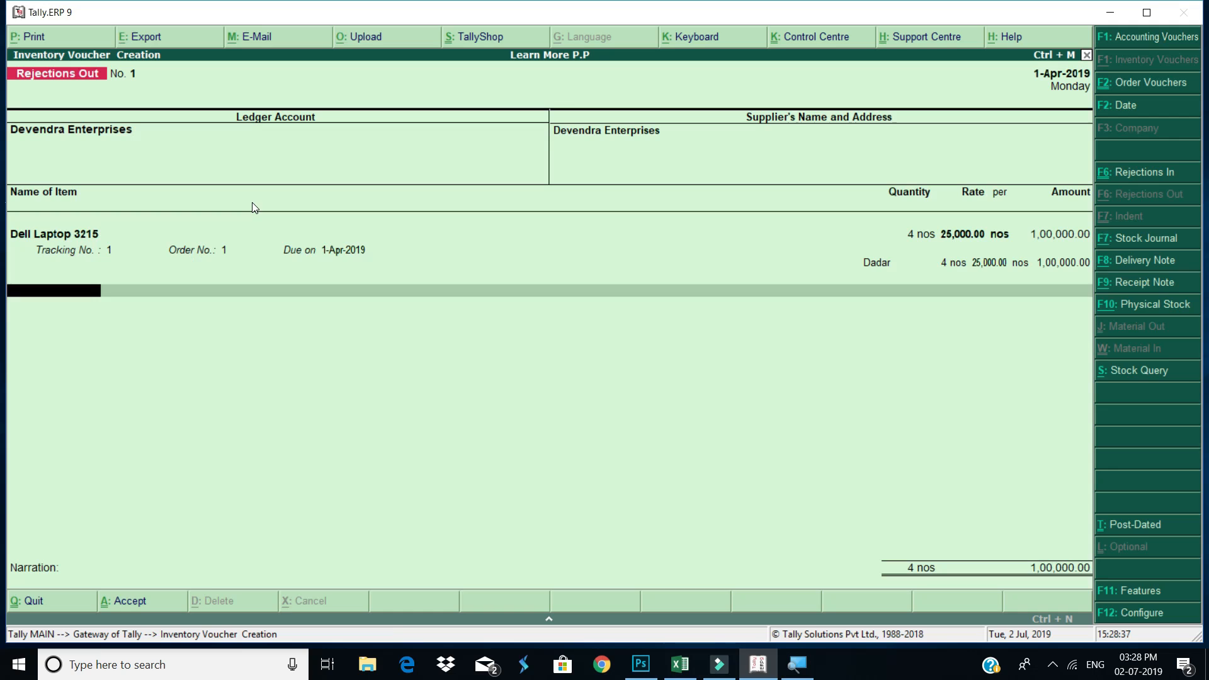
End the item list with no narration, save the Rejections Out voucher and return to the Gateway of Tally.
key("Return")
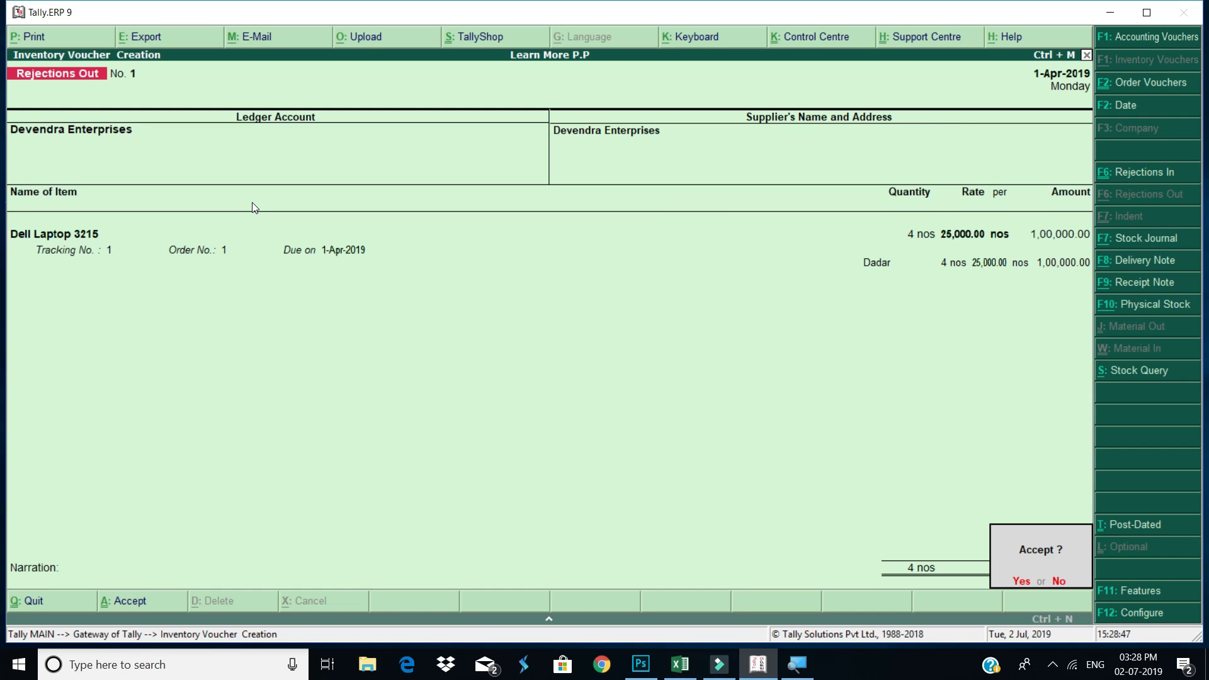
key("y")
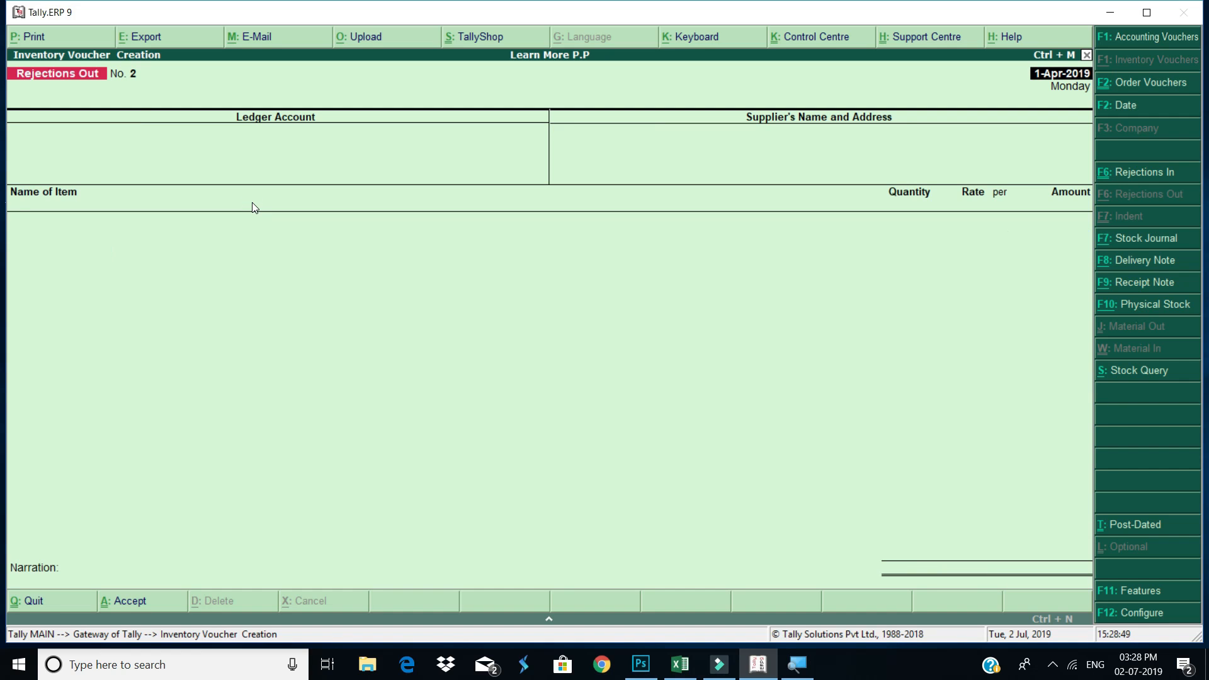
key("Escape")
key("y")
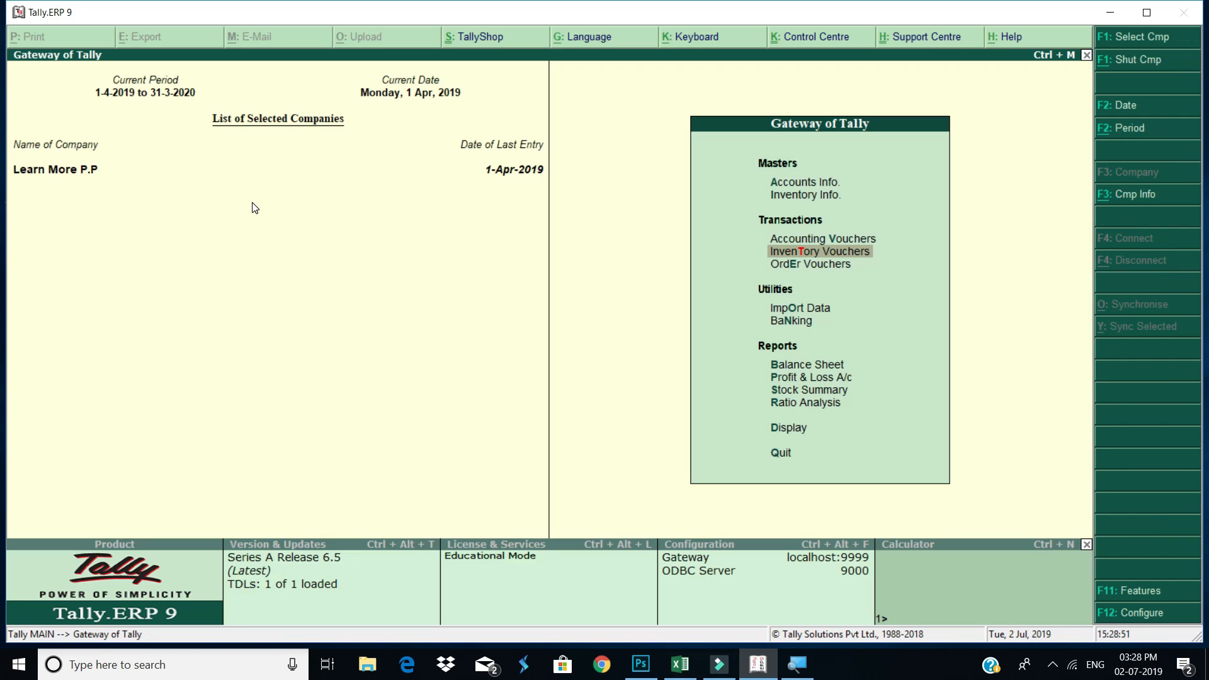
Examine the Laptop group's closing quantity and value in the Stock Summary, and return to the Gateway of Tally.
key("Down")
key("Down")
key("Down")
key("Down")
key("Down")
key("Down")
key("Down")
key("Up")
key("Return")
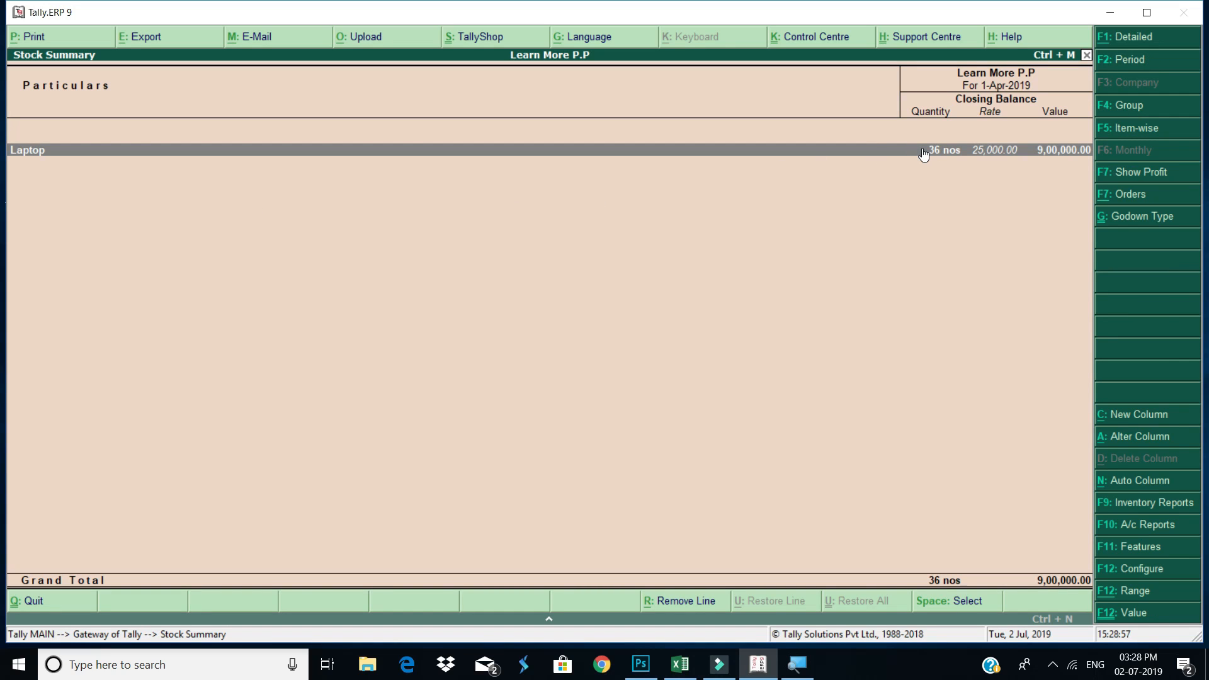
key("Escape")
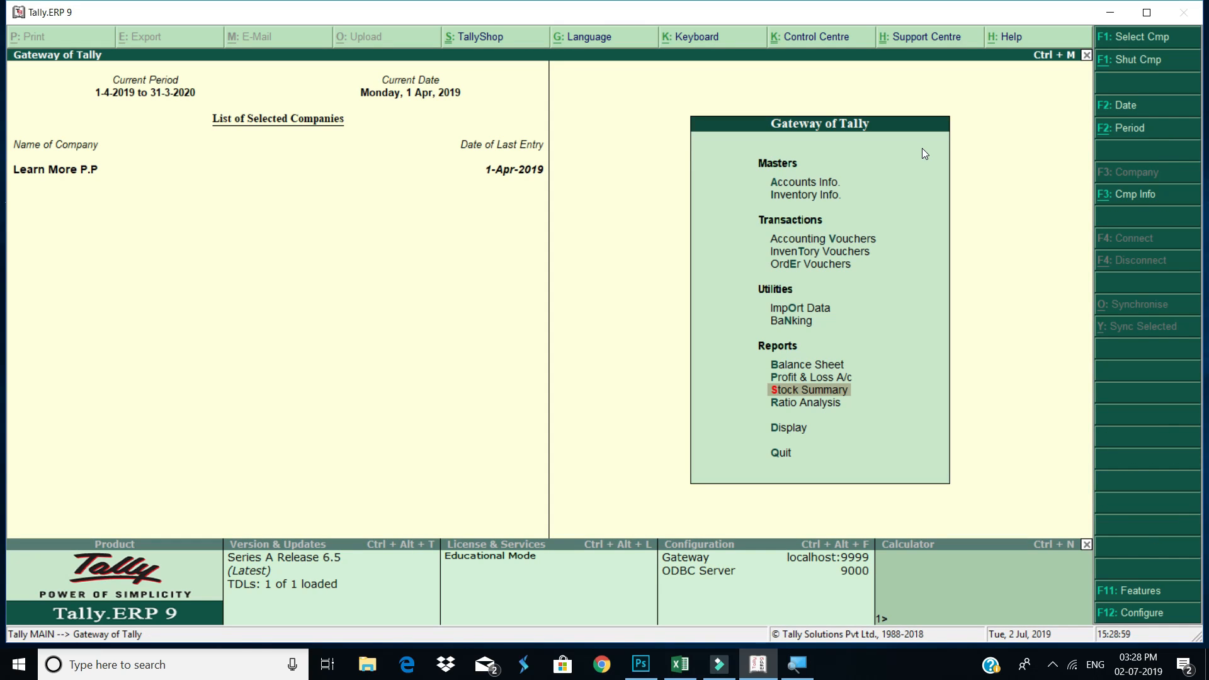
Open the Purchase Order Outstandings reports from the Statements of Inventory.
key("Down")
key("Down")
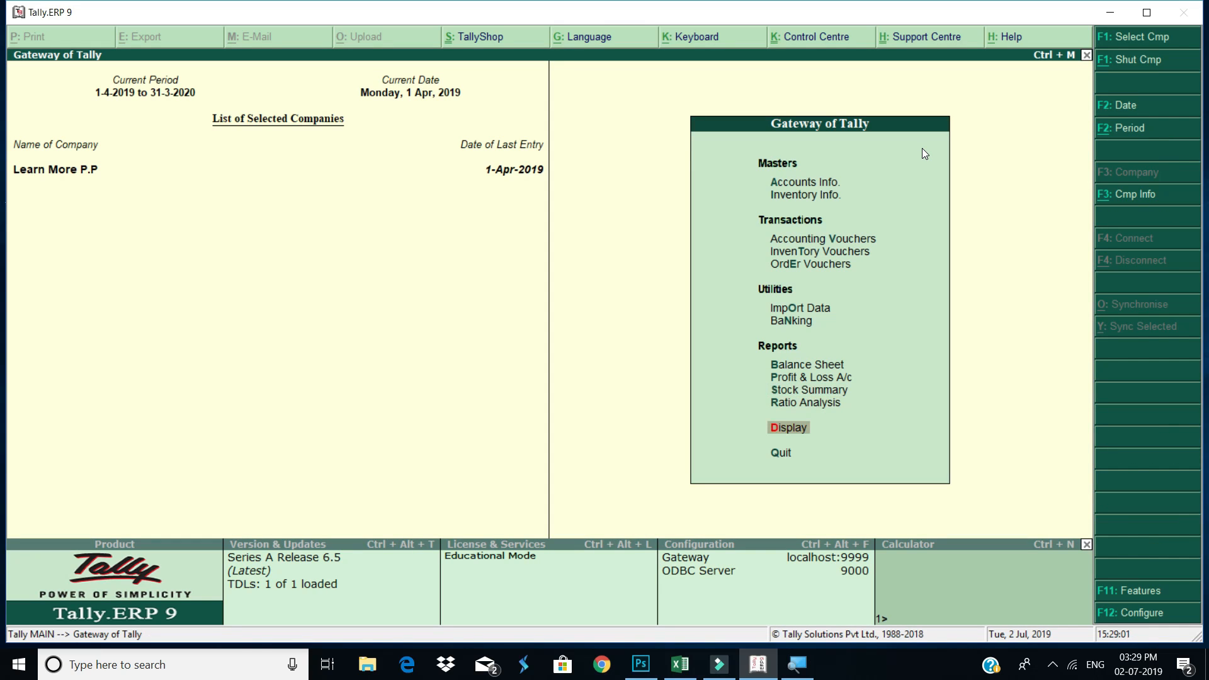
key("Return")
key("Down")
key("Down")
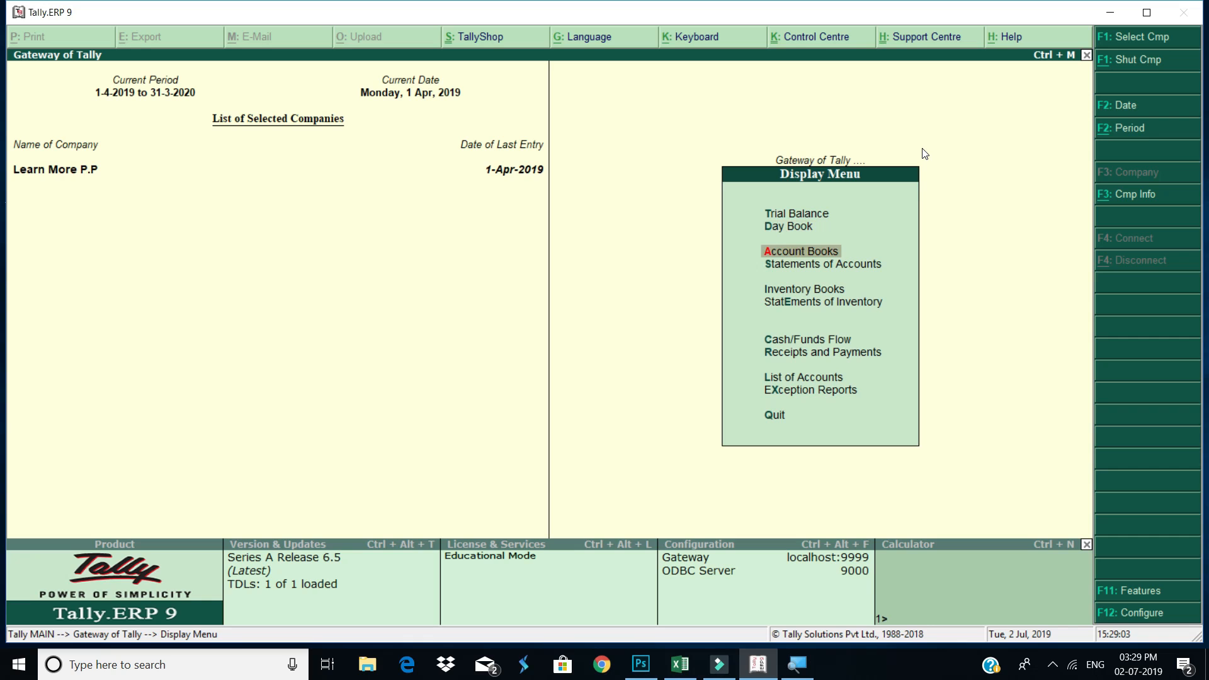
key("Down")
key("Down")
key("Down")
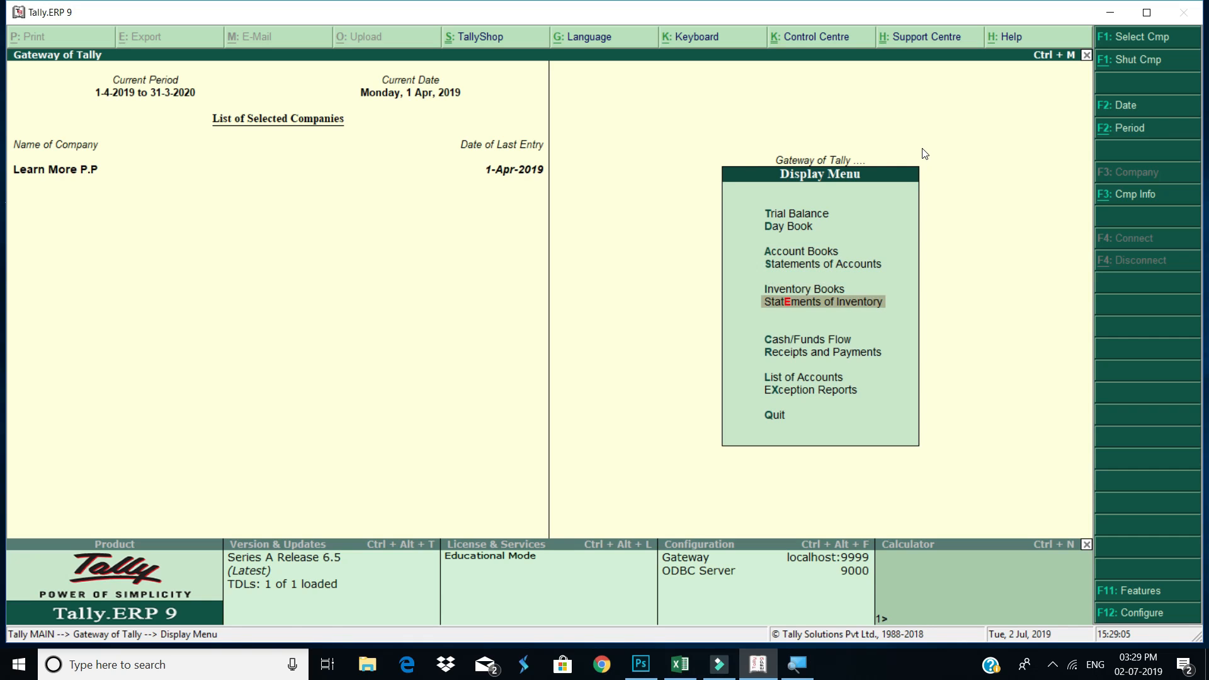
key("Return")
key("Down")
key("Down")
key("Down")
key("Down")
key("Down")
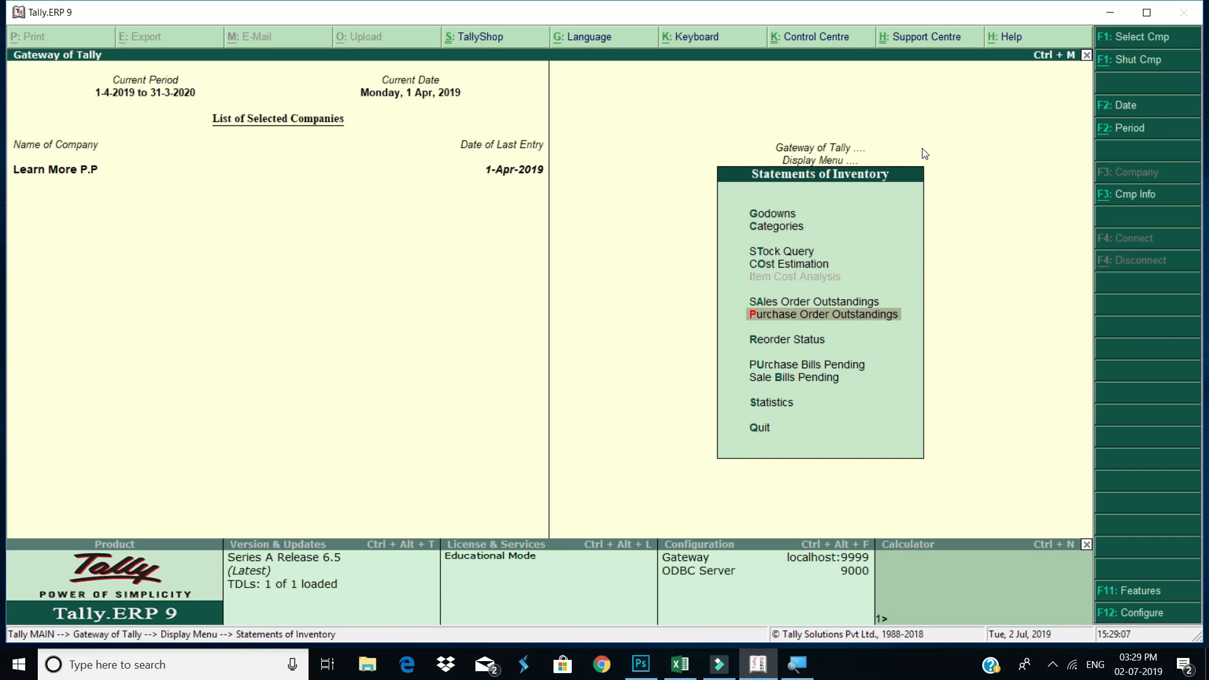
key("Return")
Examine the outstanding purchase orders for the stock item Dell Laptop 3215, and return to the Gateway of Tally.
key("Down")
key("Down")
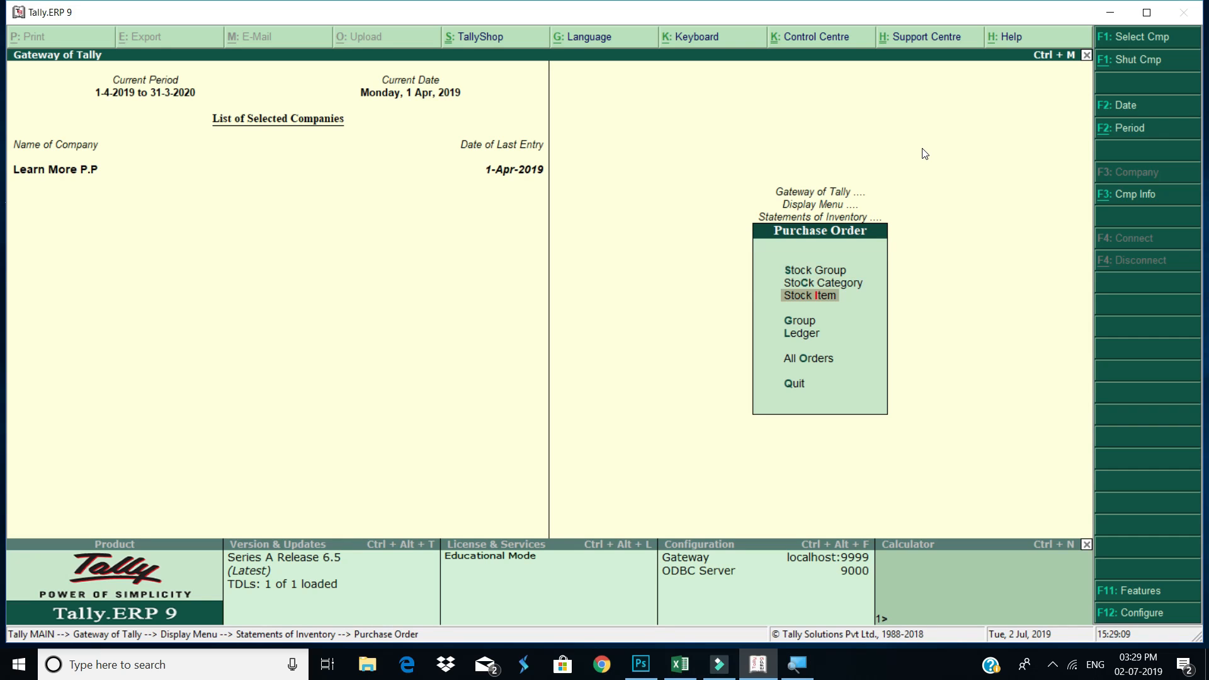
key("Return")
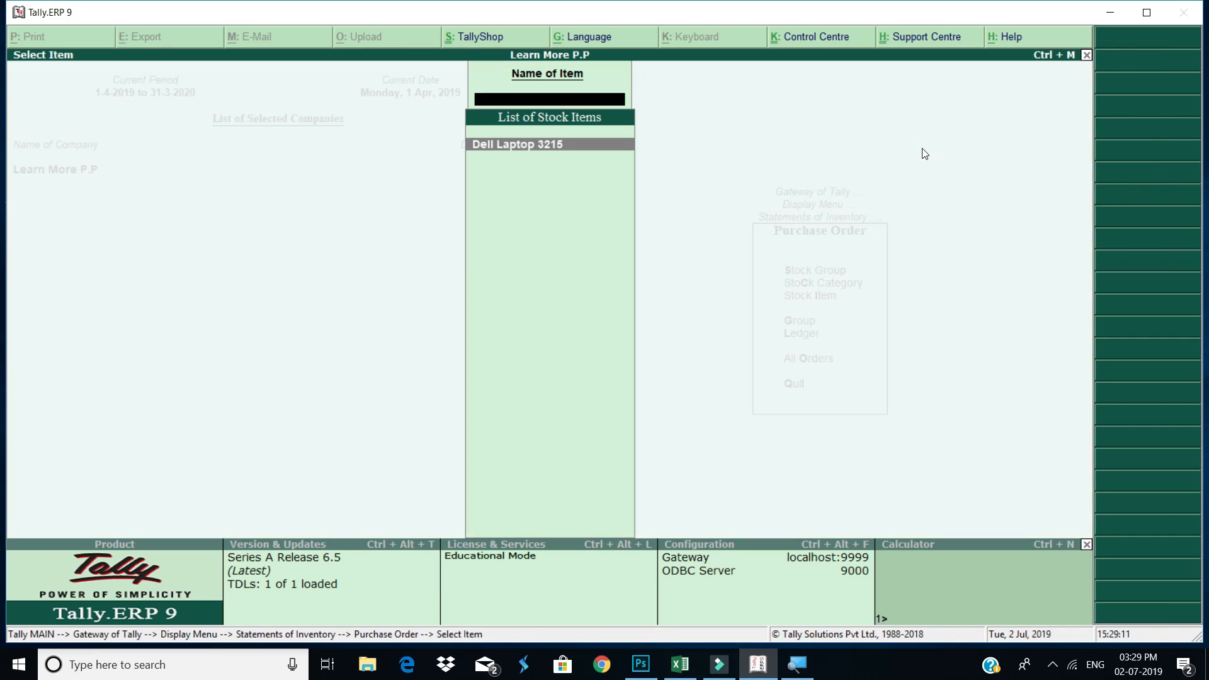
key("Return")
key("Return")
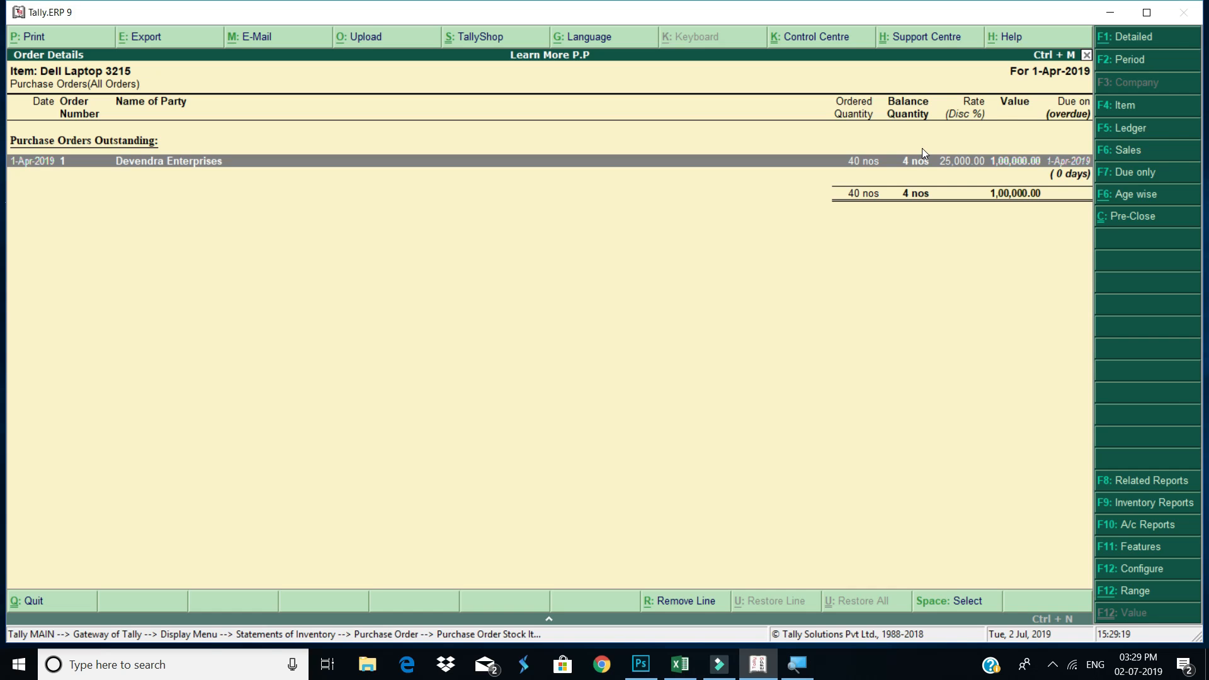
key("Escape")
key("Escape")
key("Escape")
key("Escape")
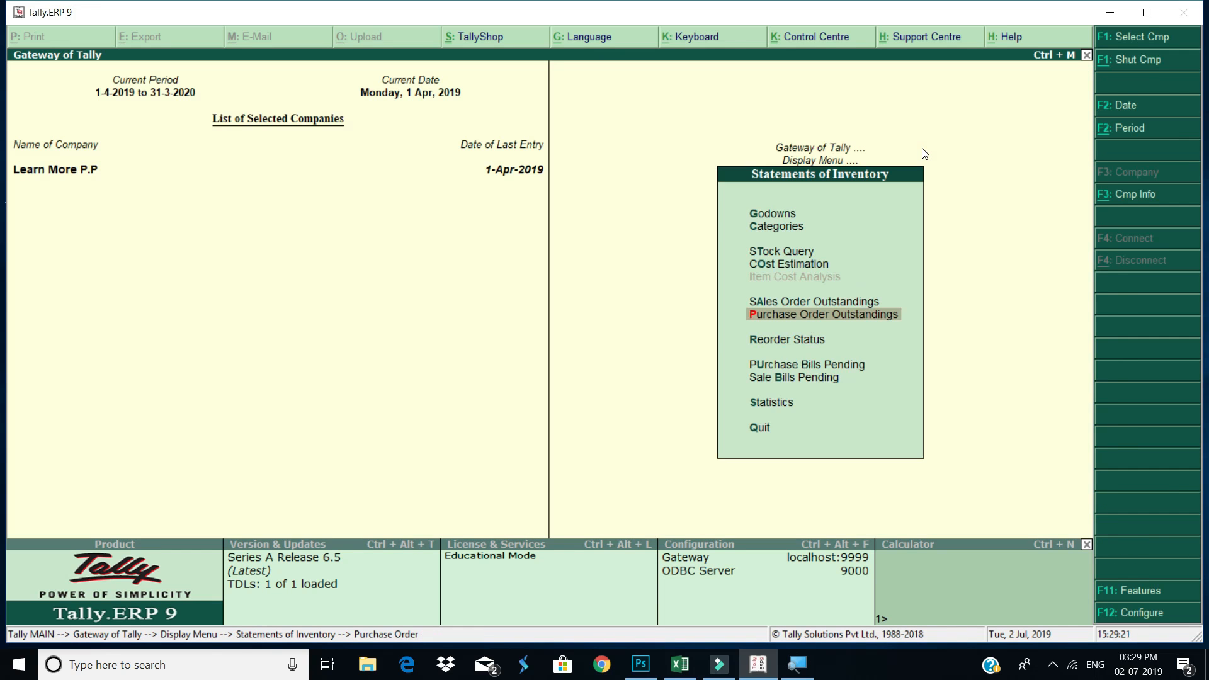
key("Escape")
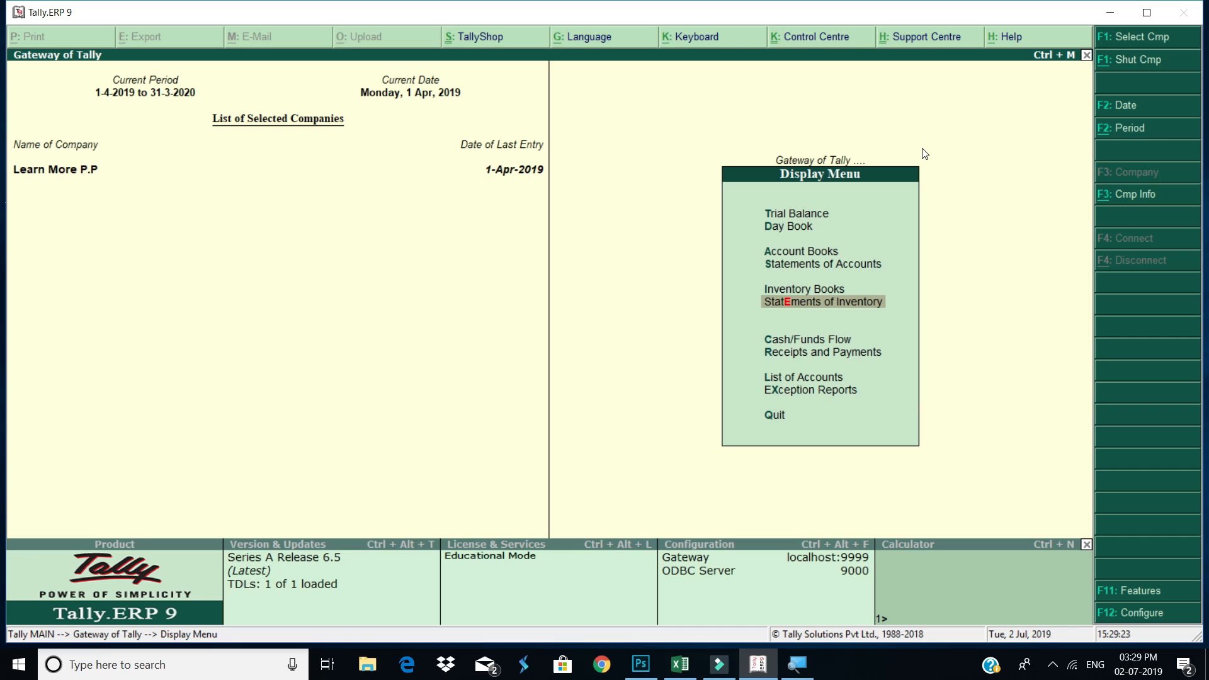
key("Escape")
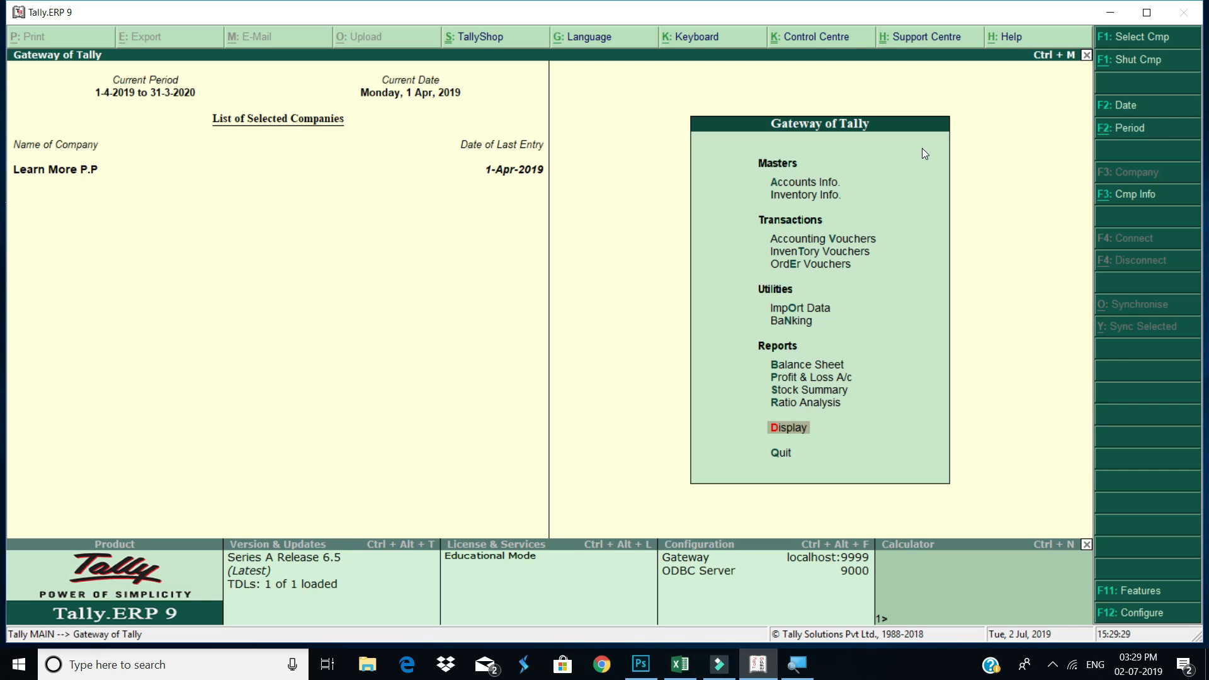
Start a new Purchase voucher in the accounting vouchers.
key("Up")
key("Up")
key("Up")
key("Up")
key("Up")
key("Up")
key("Up")
key("Up")
key("Up")
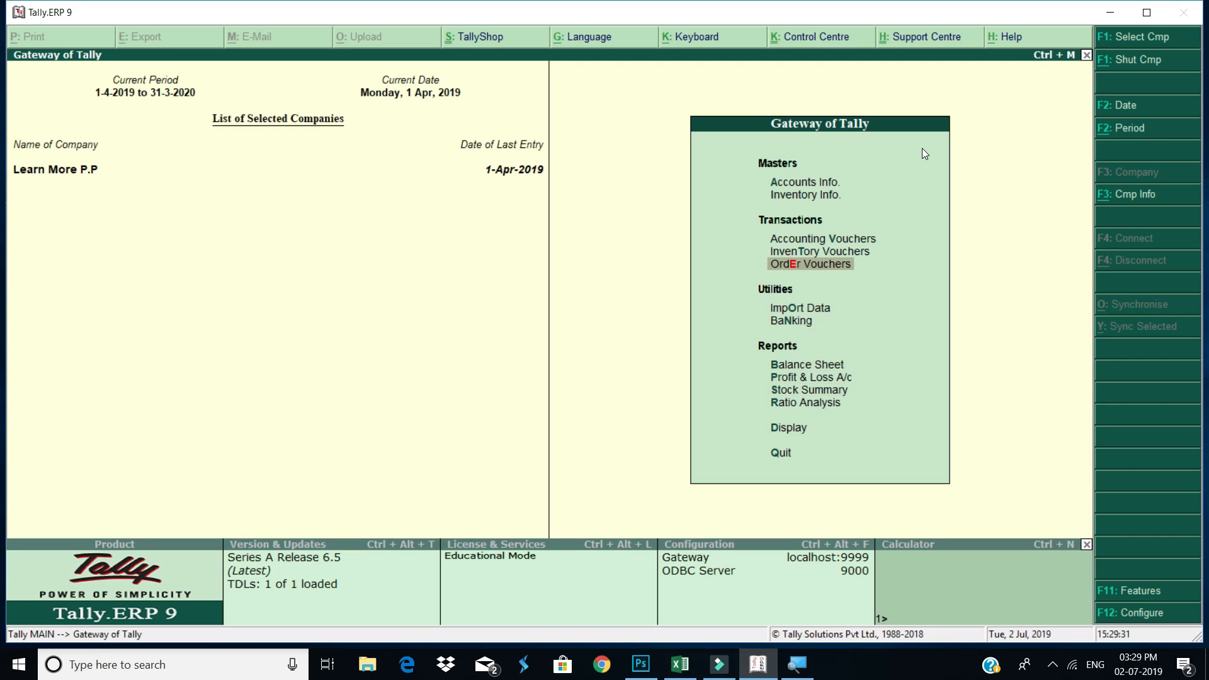
key("Return")
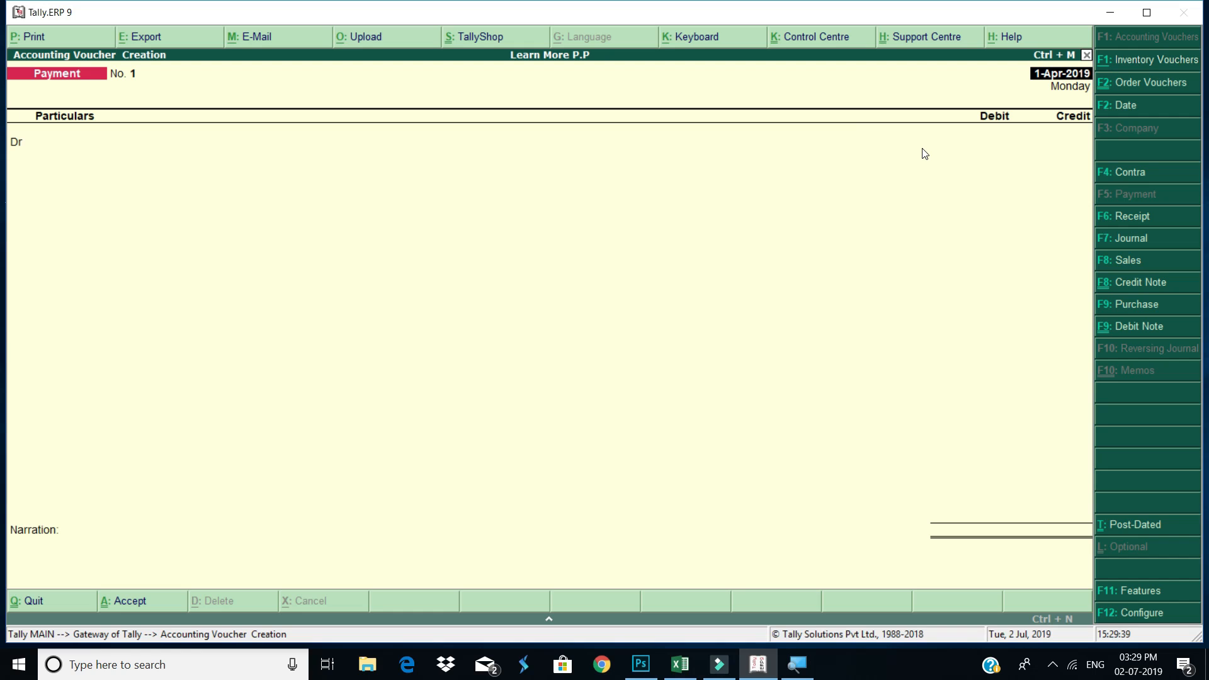
key("F9")
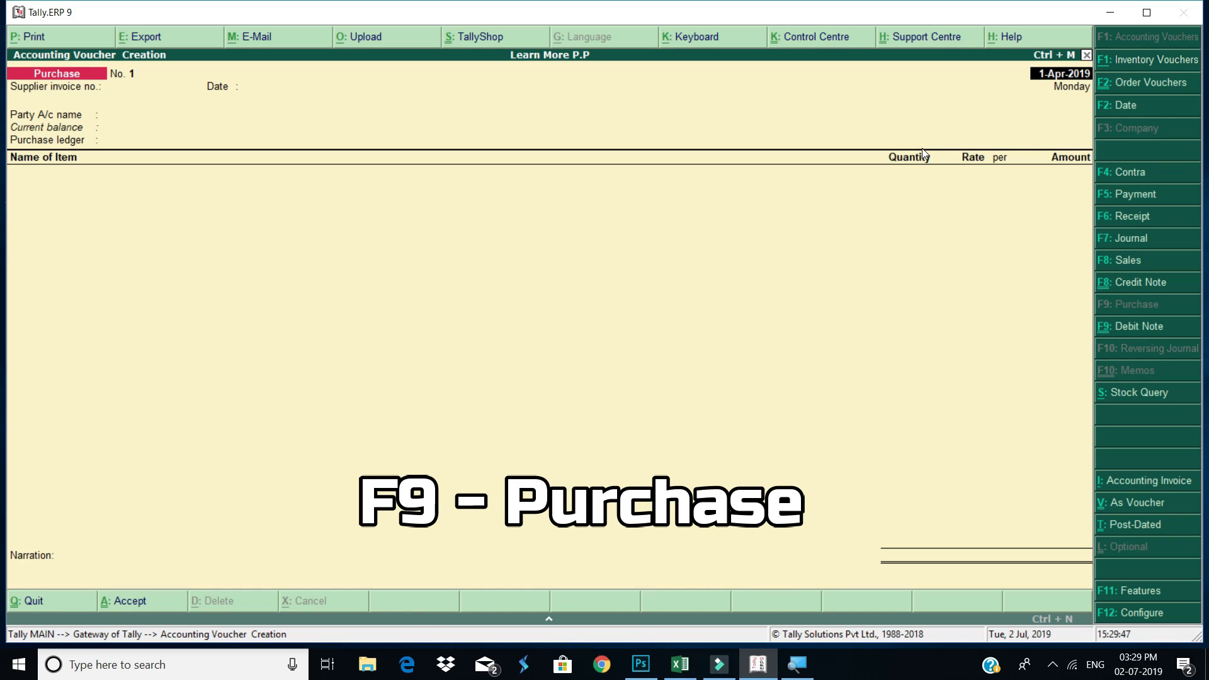
Enter supplier invoice number D12 dated 1-Apr-2019 and set Devendra Enterprises as the purchase's party account.
key("Return")
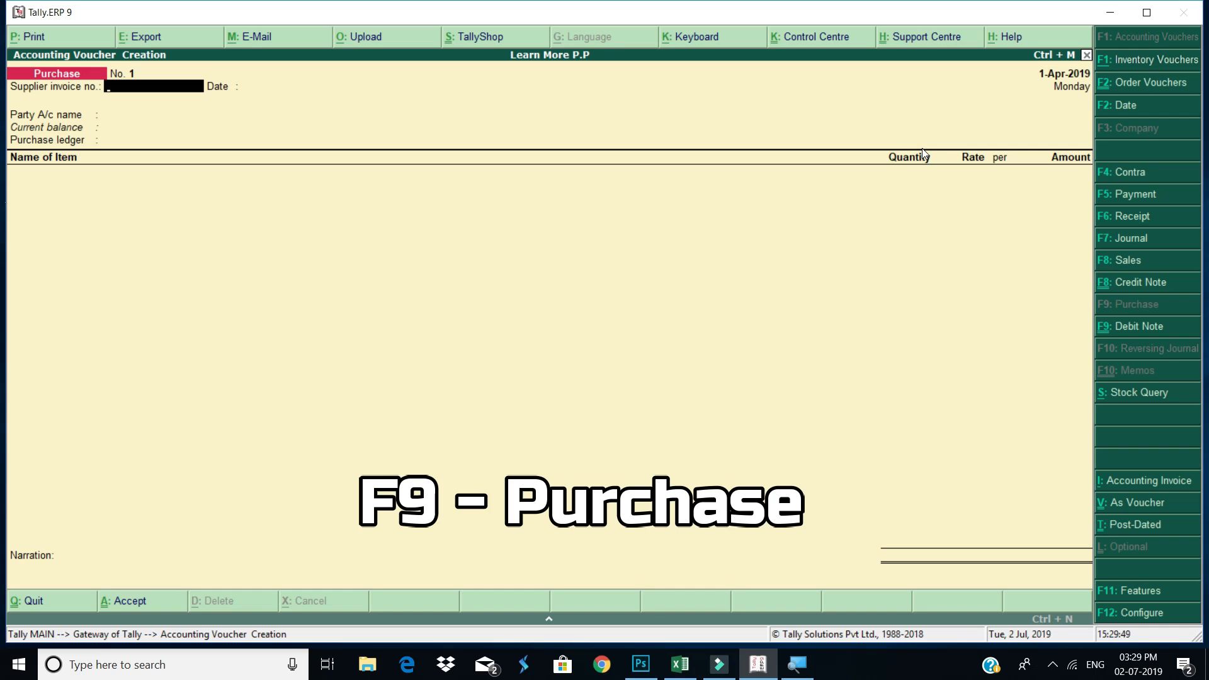
type("d")
key("BackSpace")
type("D12")
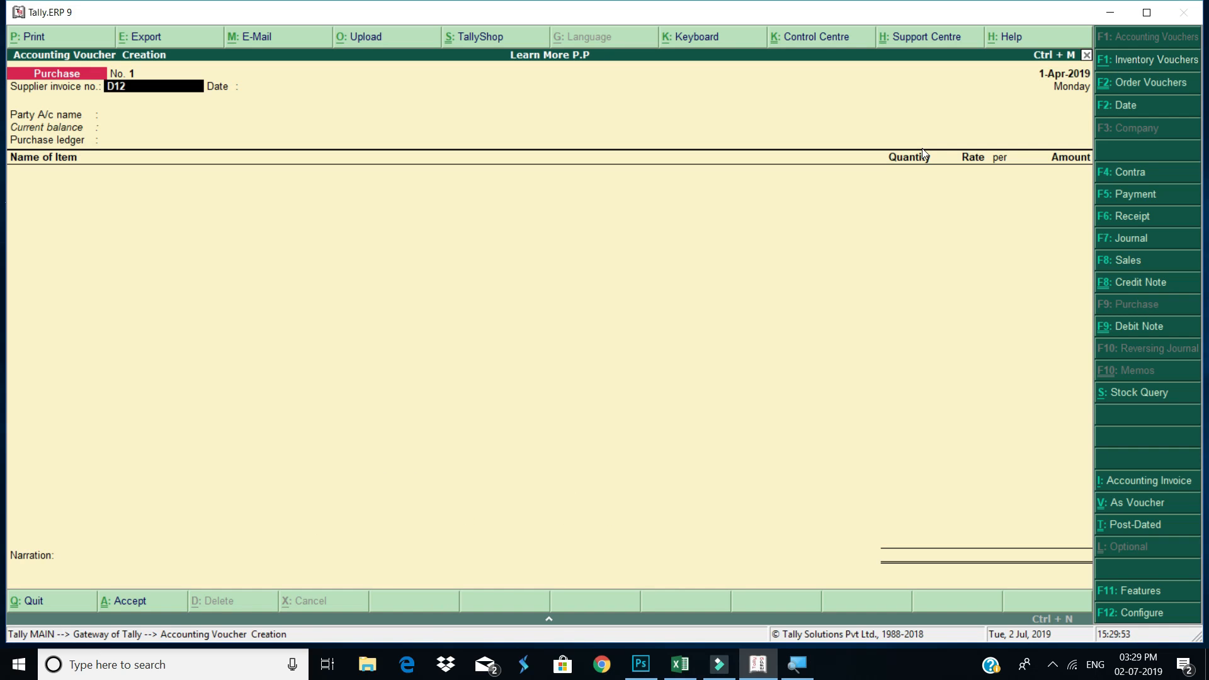
key("Return")
key("Return")
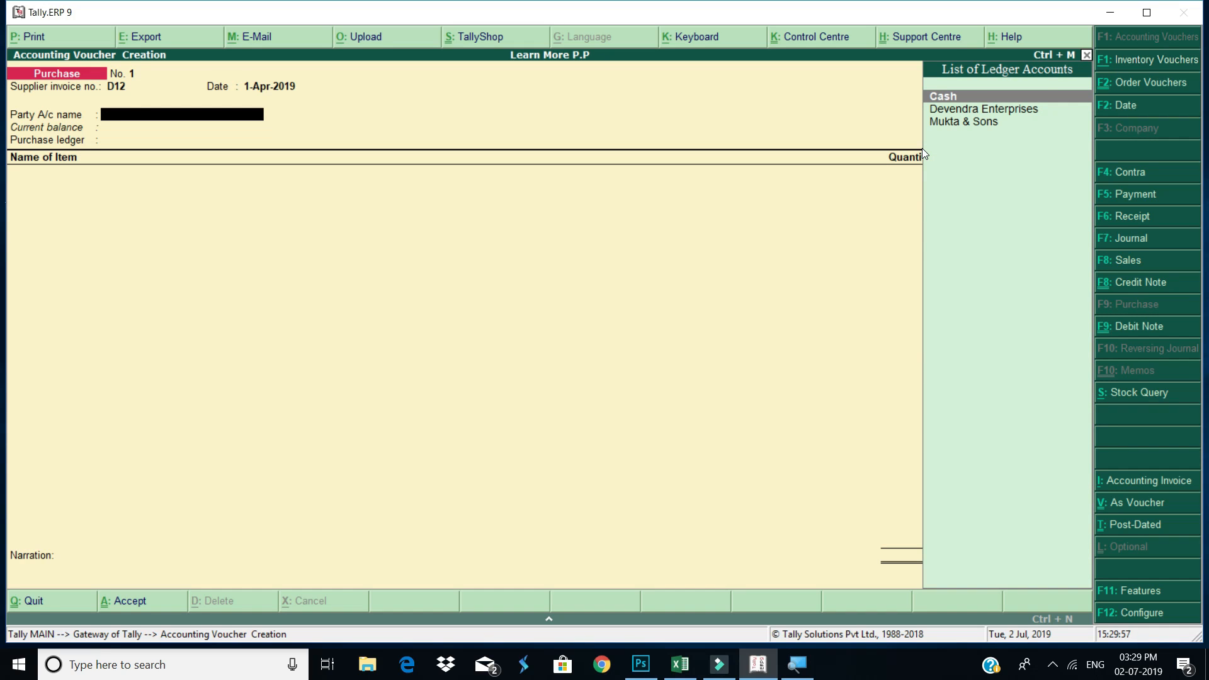
key("Down")
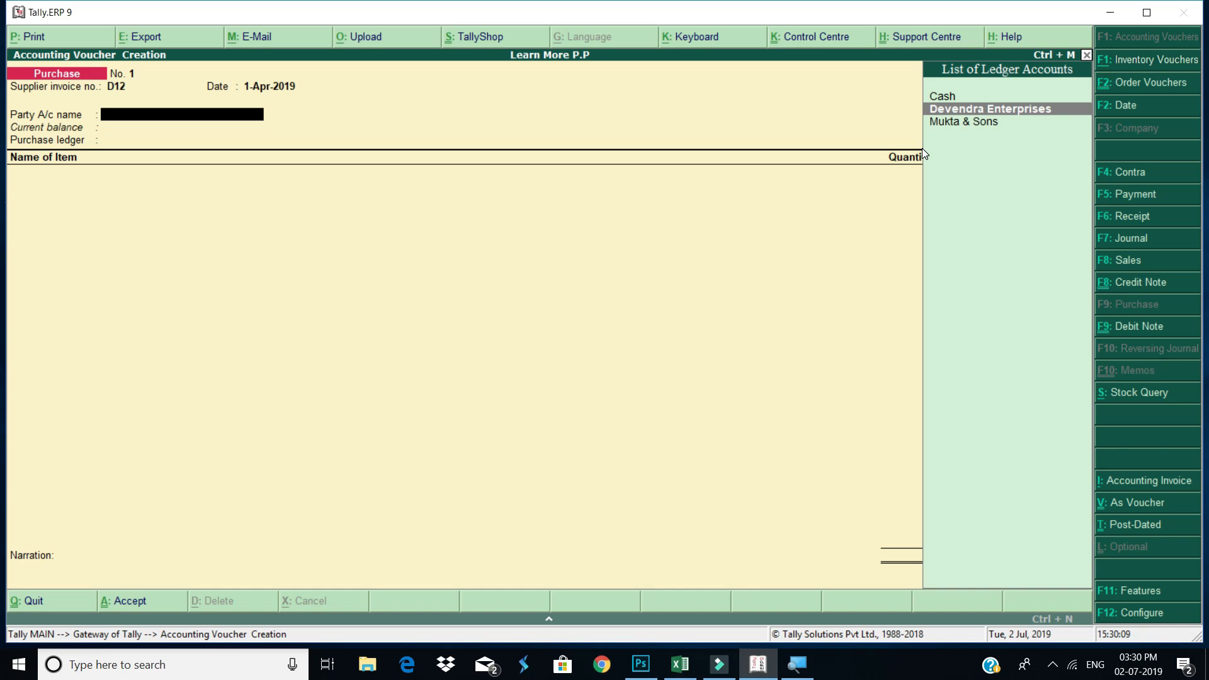
key("Return")
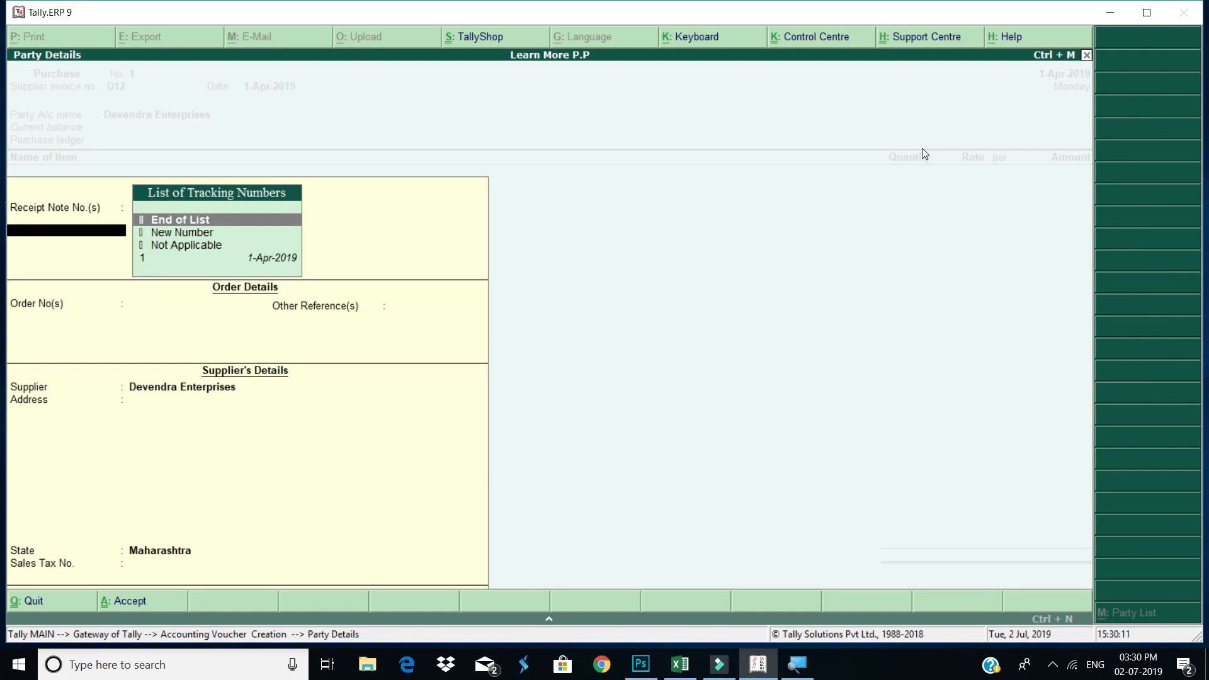
Link the purchase to receipt note 1 and order 1, both dated 1-Apr-2019, keeping the supplier details and Maharashtra as state.
key("Down")
key("Down")
key("Down")
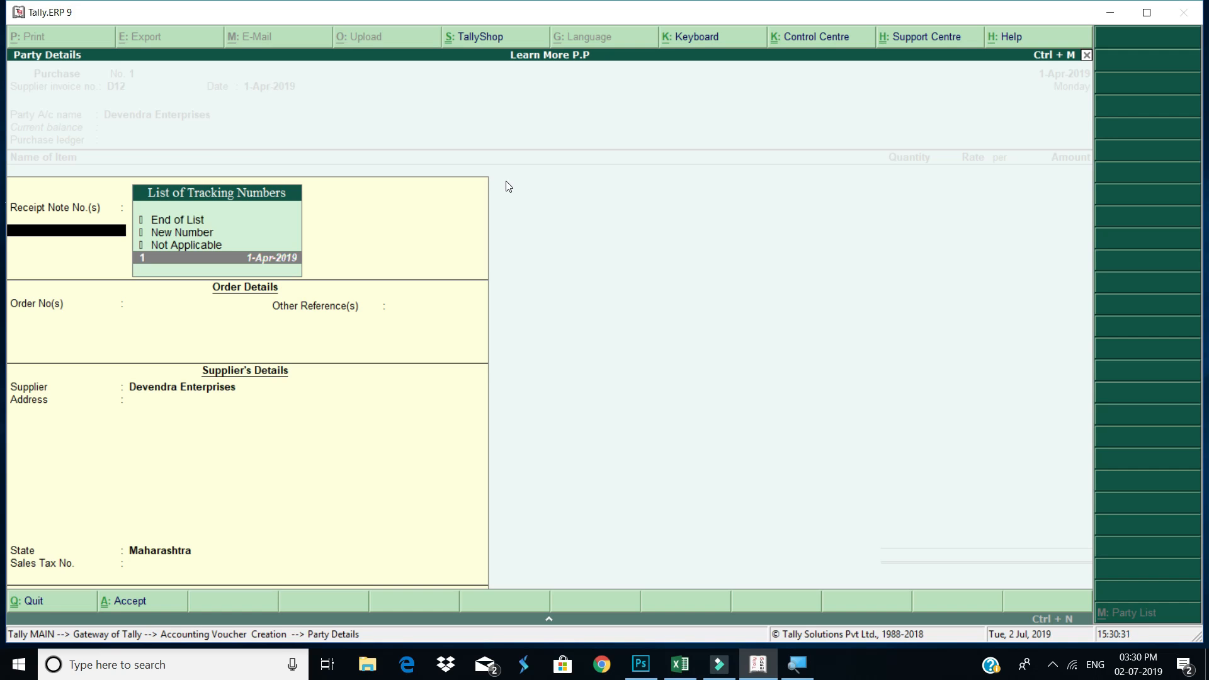
key("Return")
key("Return")
key("Return")
key("Return")
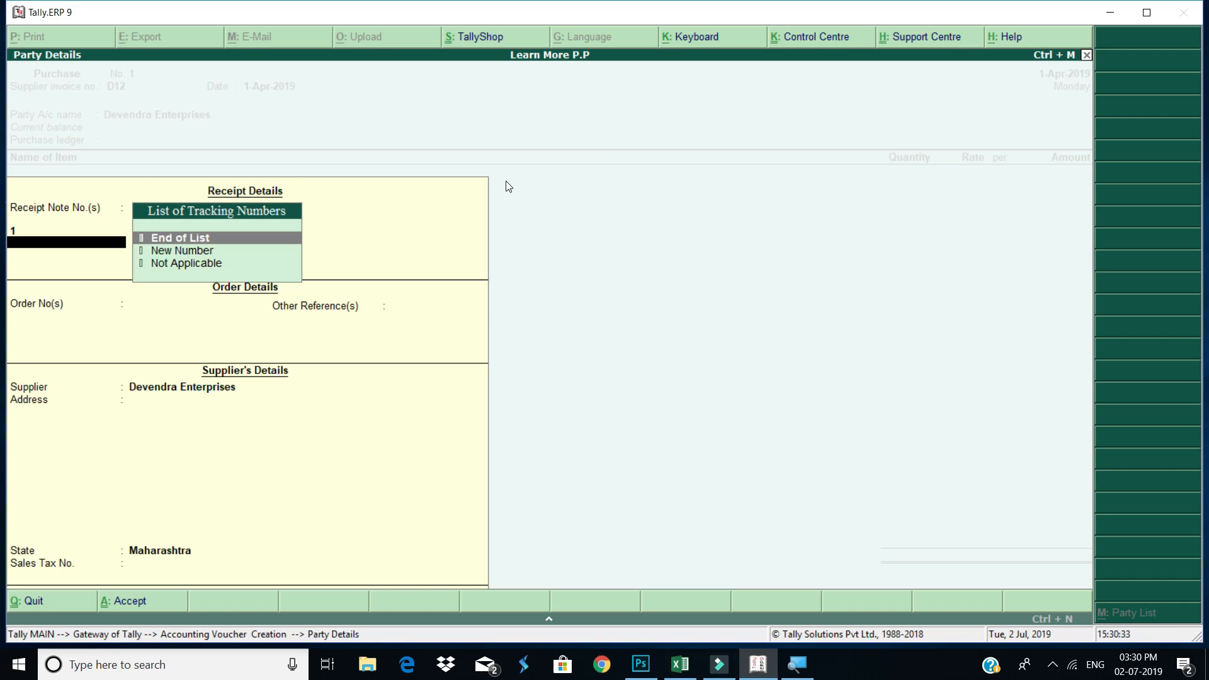
key("Return")
key("Return")
key("Return")
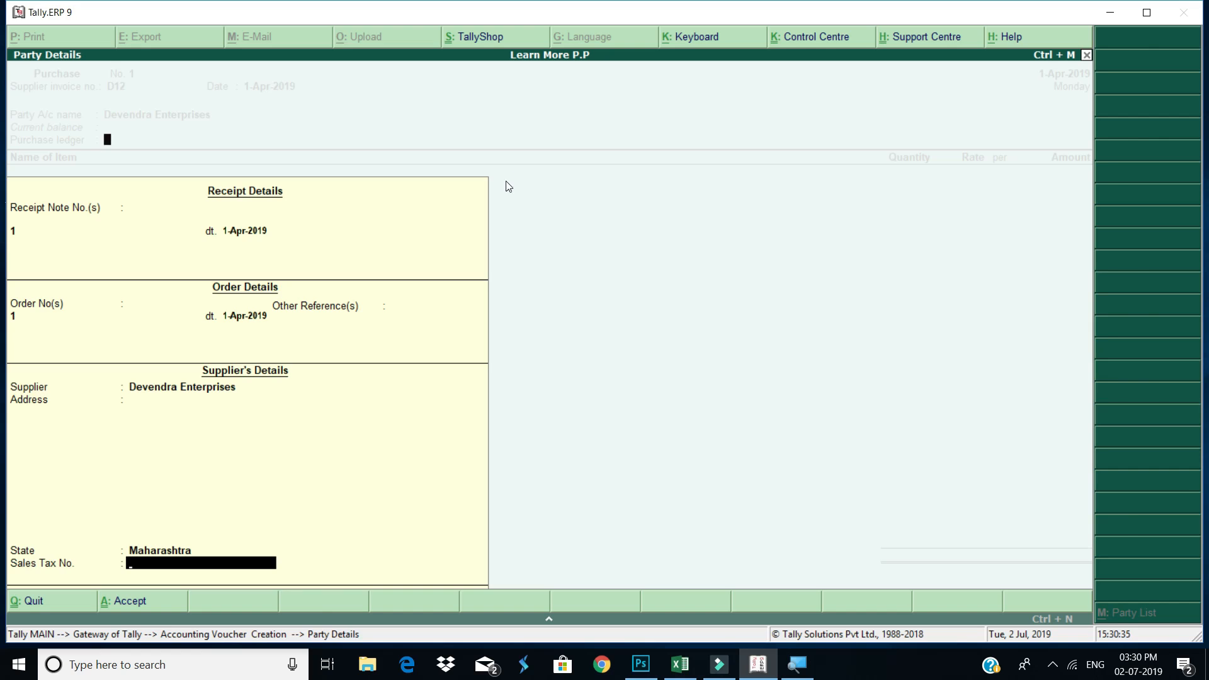
Use Purchase A/c as the purchase ledger and accept 36 nos of Dell Laptop 3215 at 25,000 against tracking number 1 from godown Dadar.
key("Return")
key("Return")
key("Return")
key("Return")
key("Return")
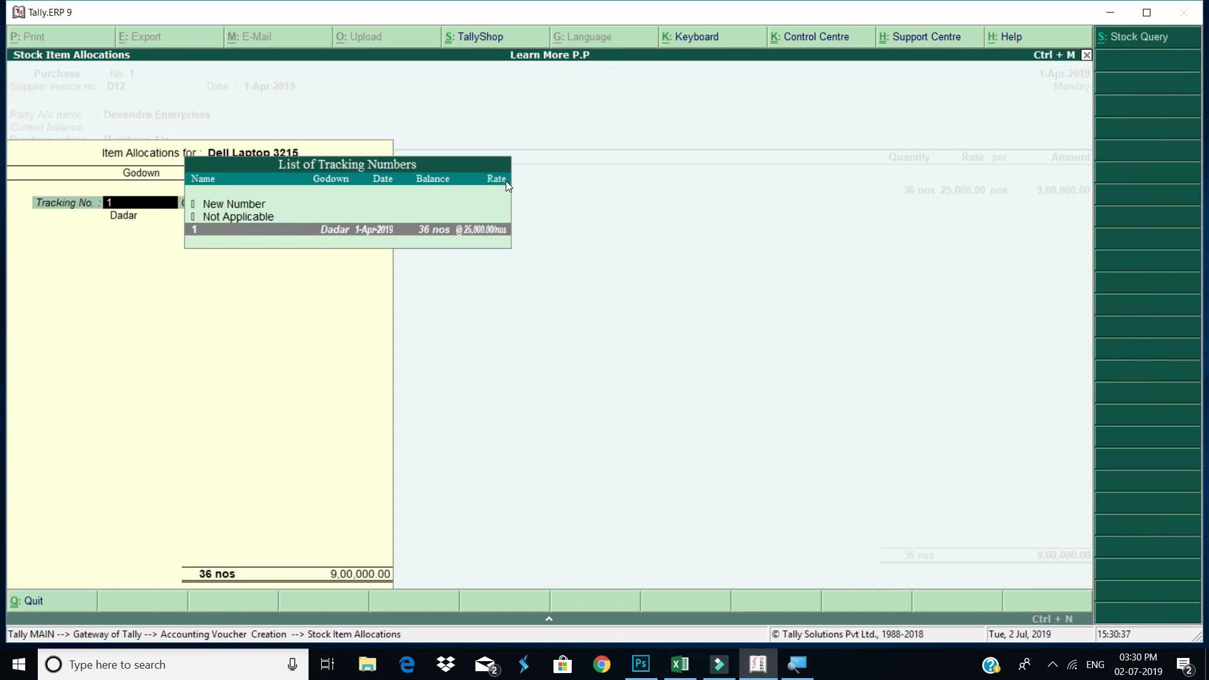
key("Return")
key("Return")
key("Return")
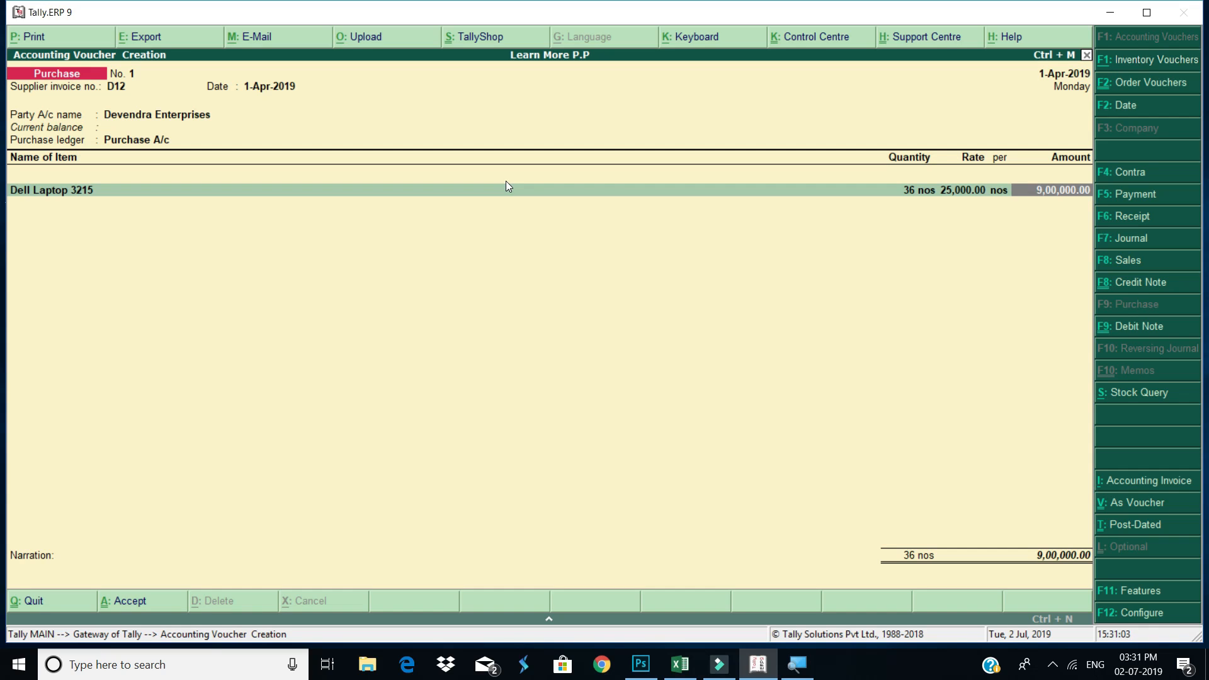
End the item list, leave the narration blank and save the Purchase voucher.
key("Return")
key("Return")
key("Return")
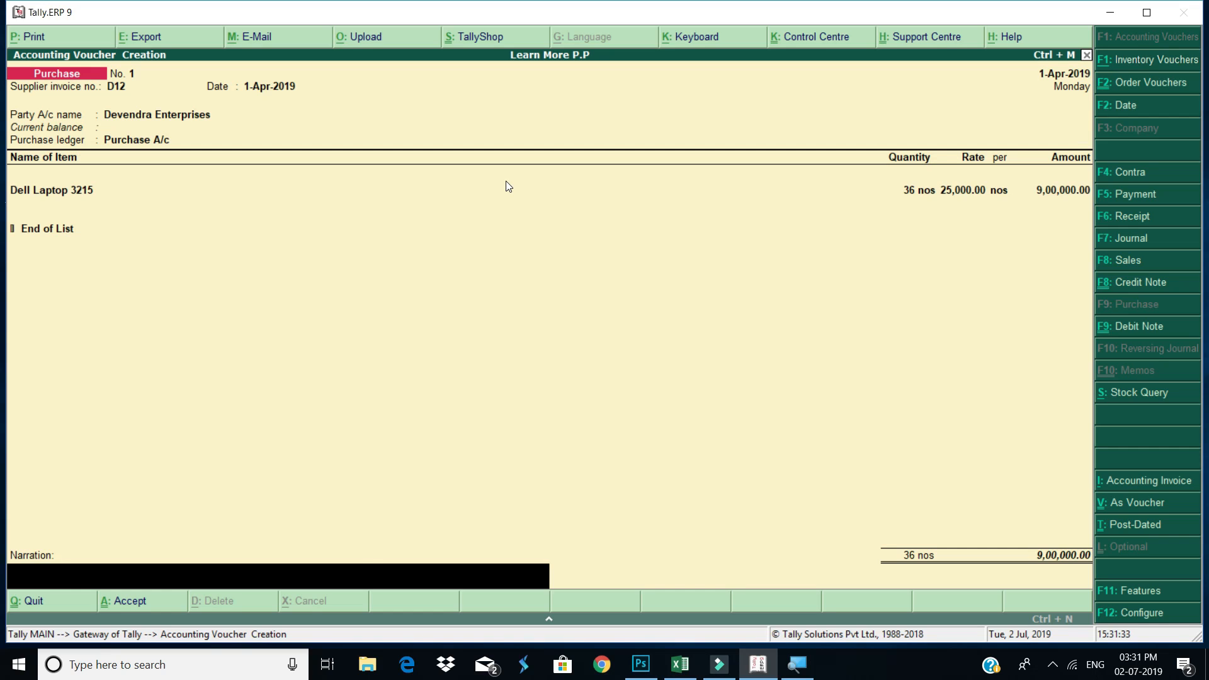
key("Return")
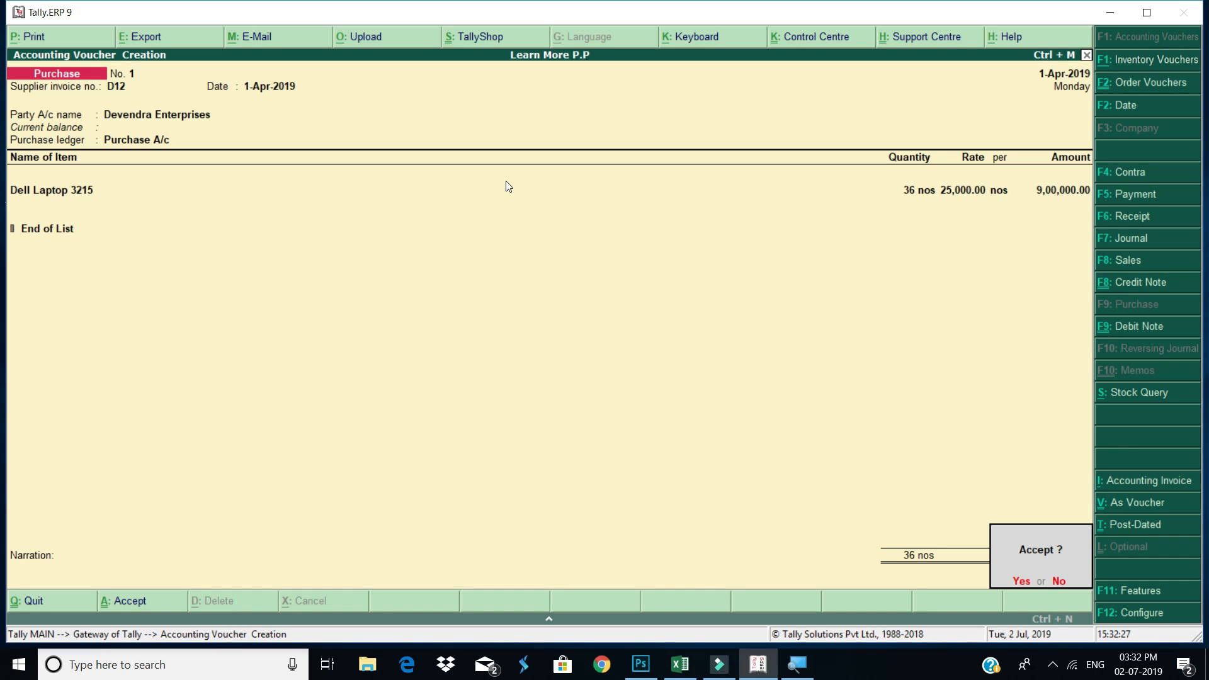
key("Return")
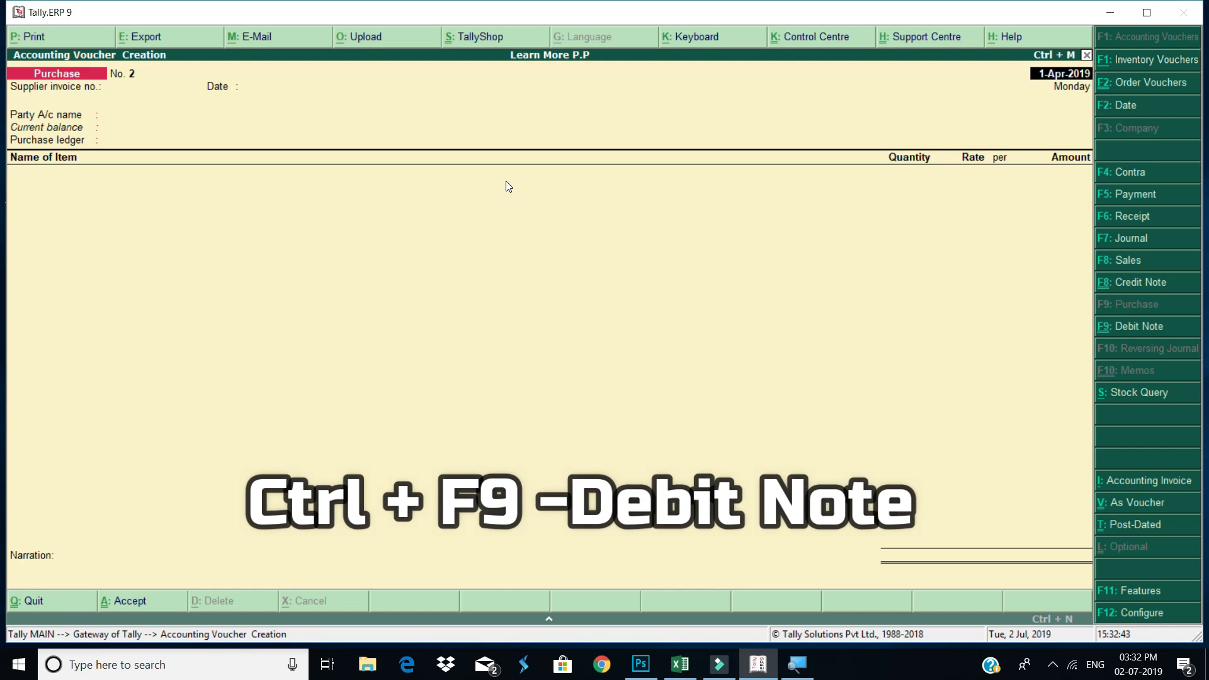
Start a Debit Note against original invoice D12 dated 1-Apr-2019, with Devendra Enterprises as the party account.
key("ctrl+F9")
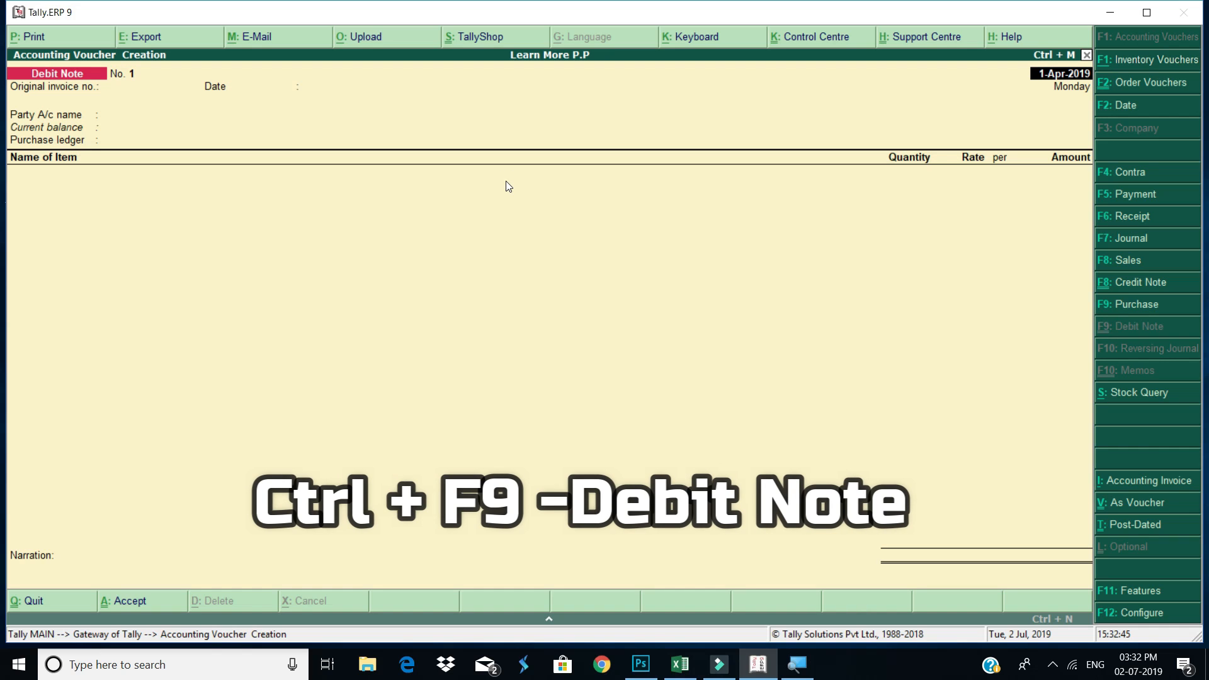
key("Return")
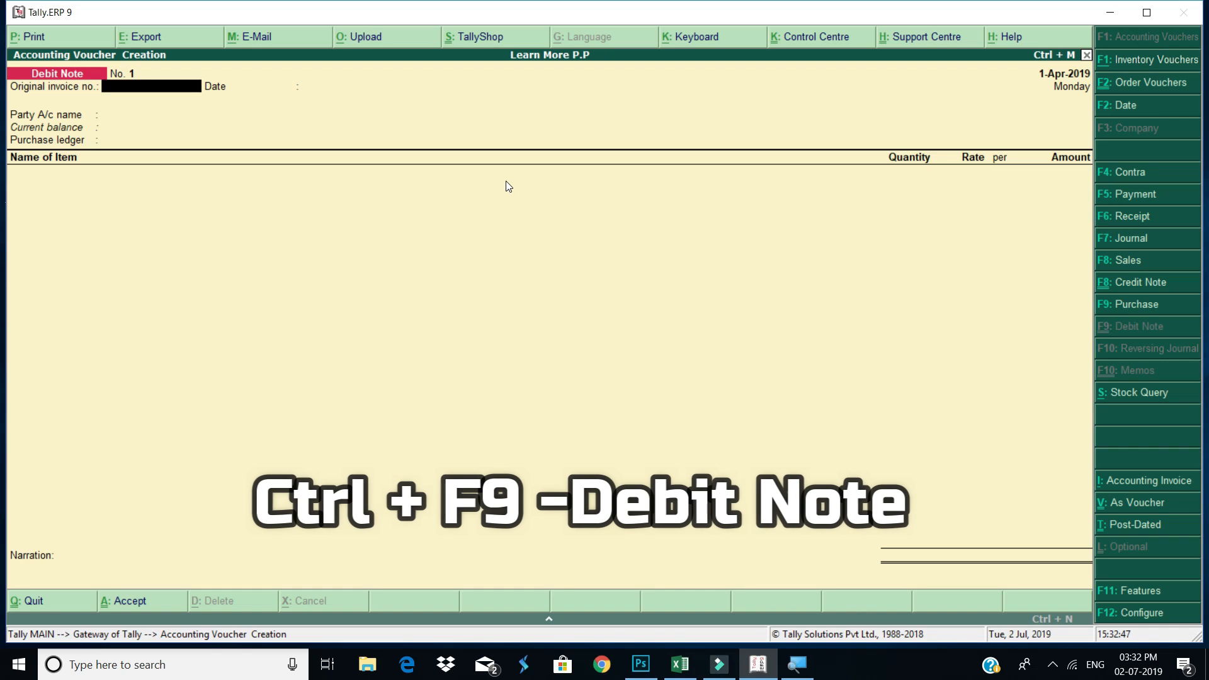
type("D12")
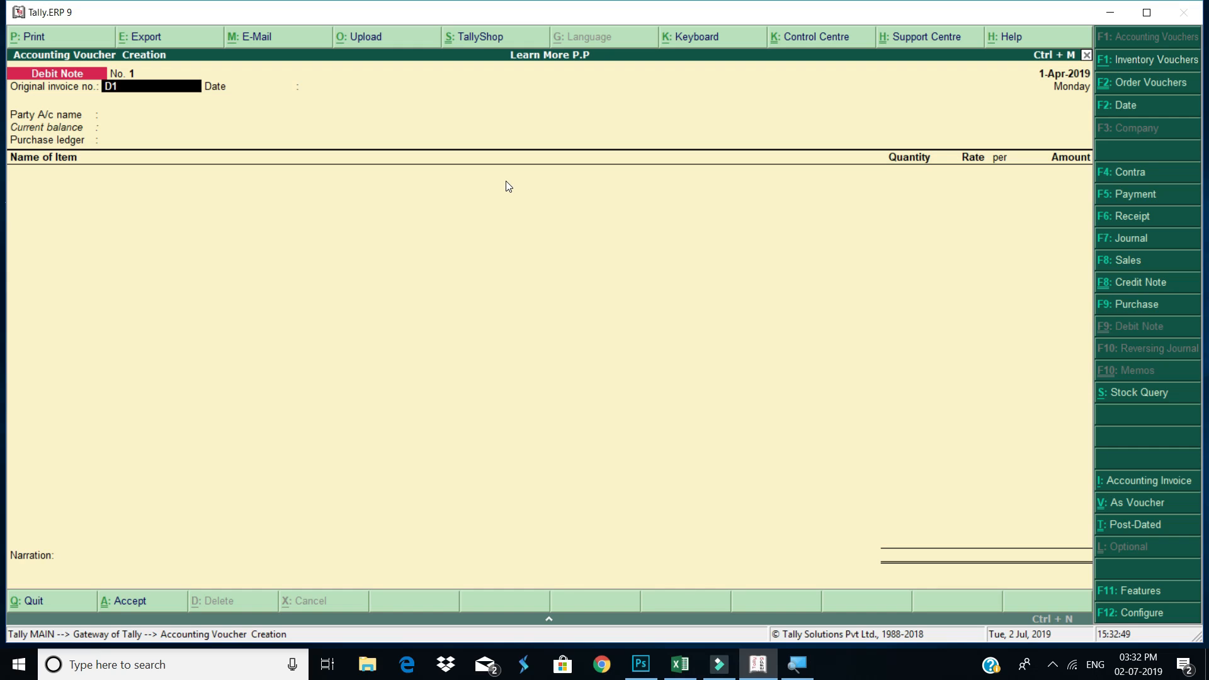
key("Return")
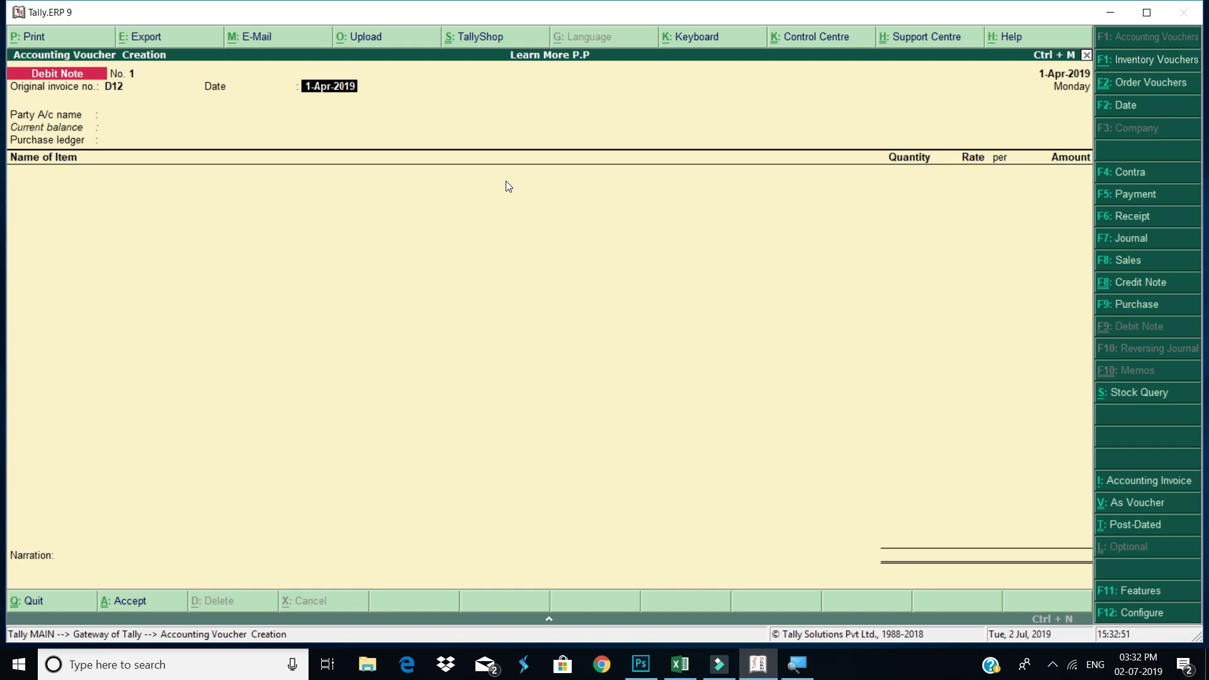
key("Return")
key("Down")
key("Down")
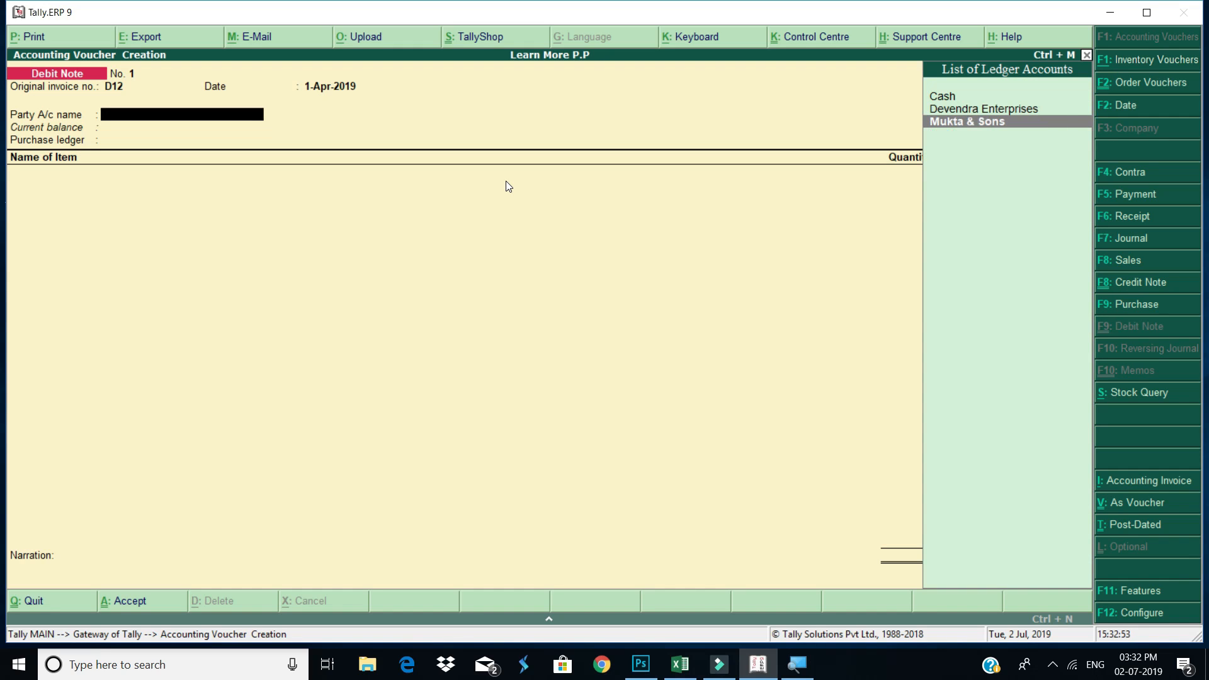
key("Up")
key("Return")
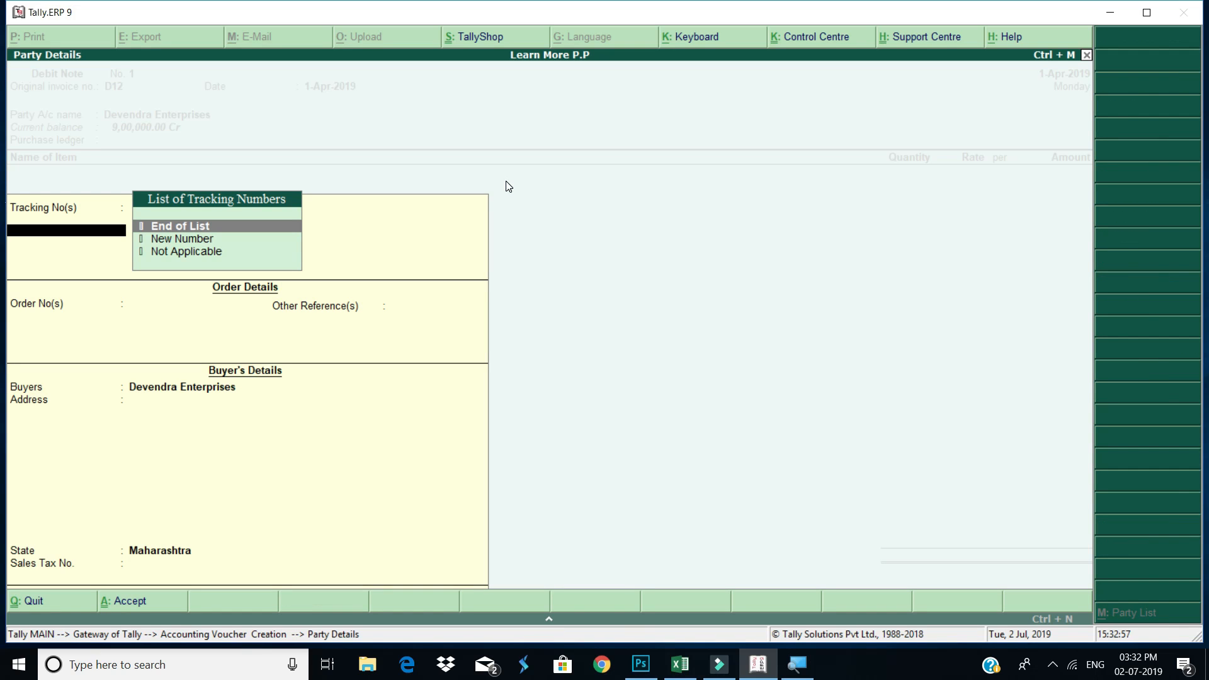
Set the Debit Note's tracking number to Not Applicable and link order 1 dated 1-Apr-2019, keeping the party details with Maharashtra as state.
key("Down")
key("Down")
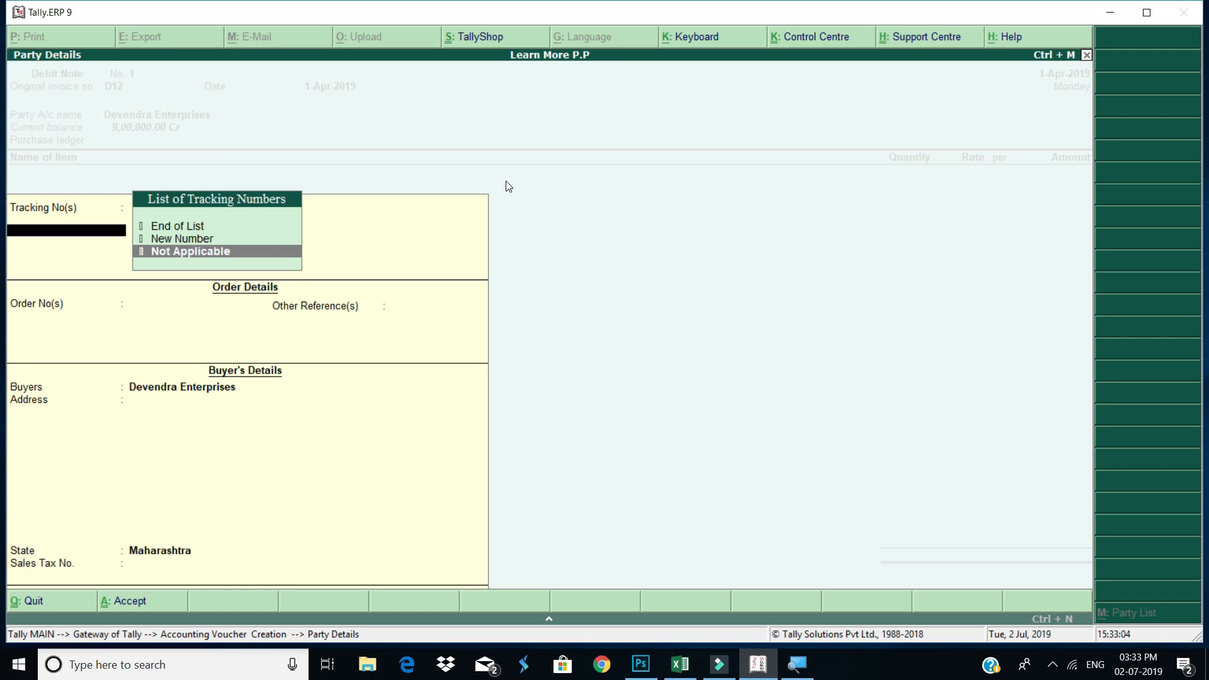
key("Return")
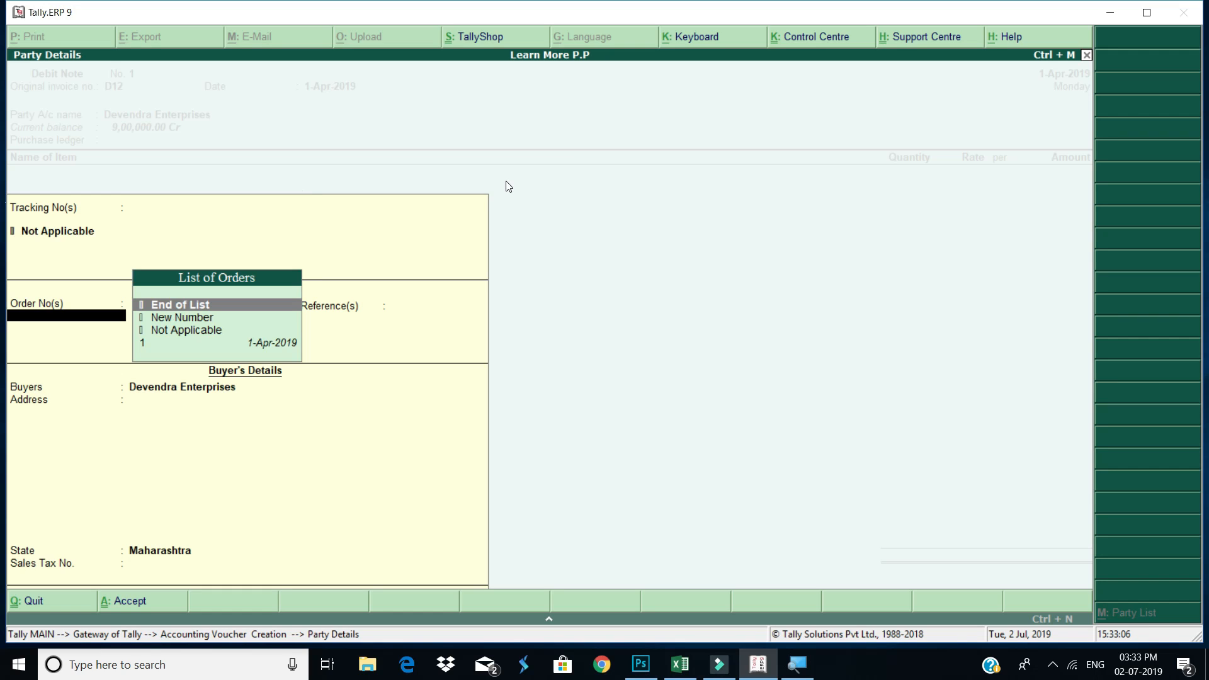
key("Down")
key("Down")
key("Down")
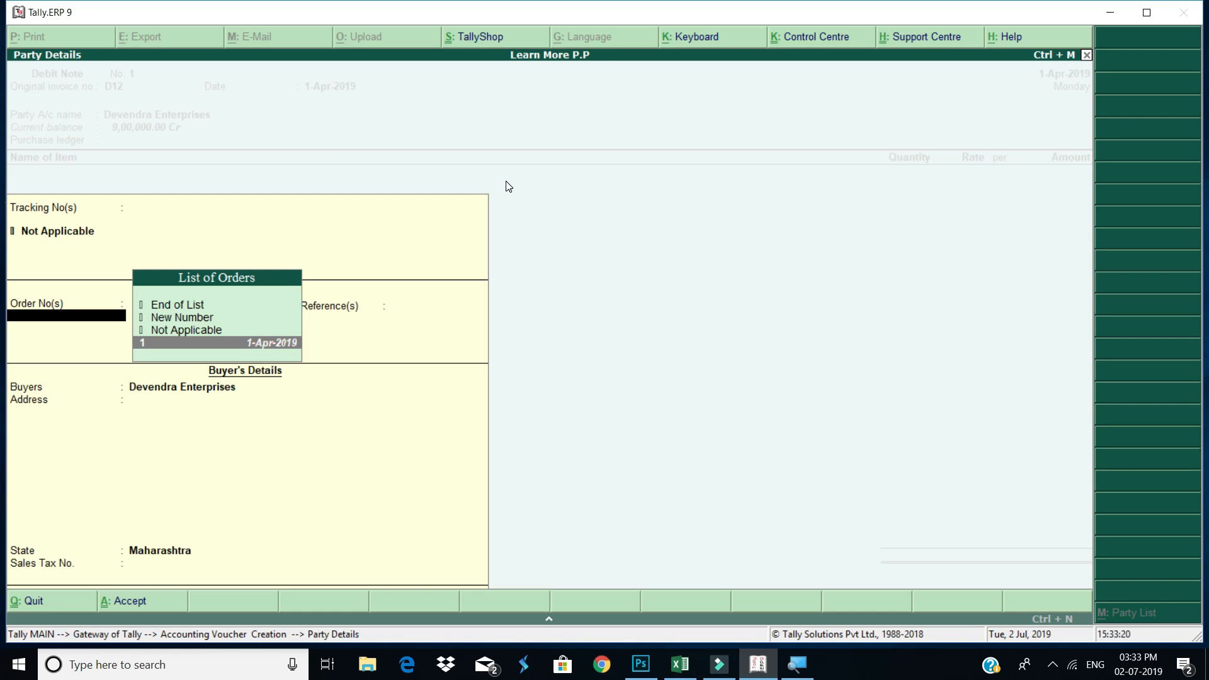
key("Up")
key("Up")
key("Up")
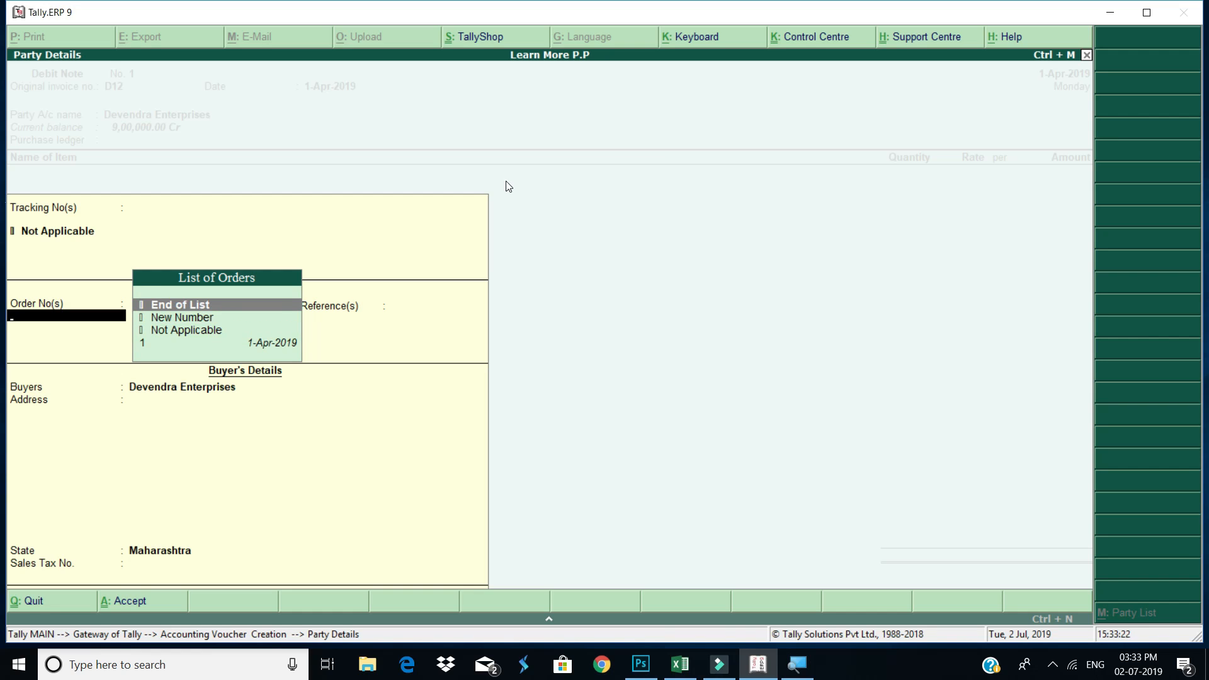
key("Down")
key("Down")
key("Down")
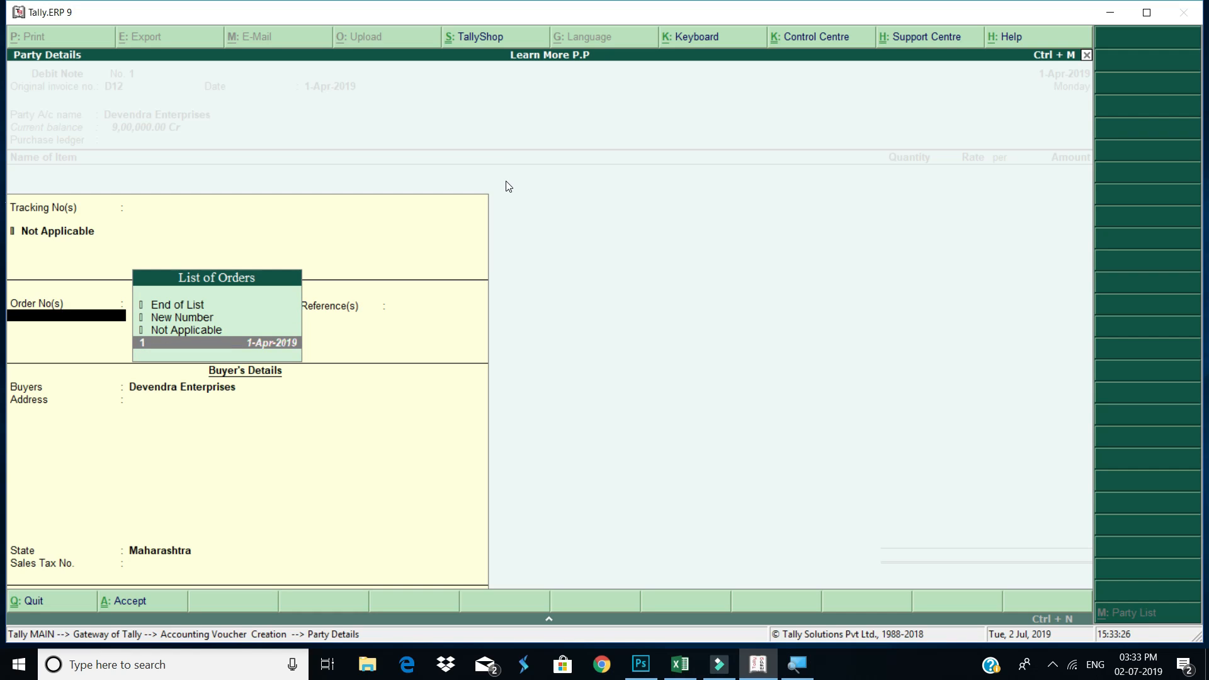
key("Return")
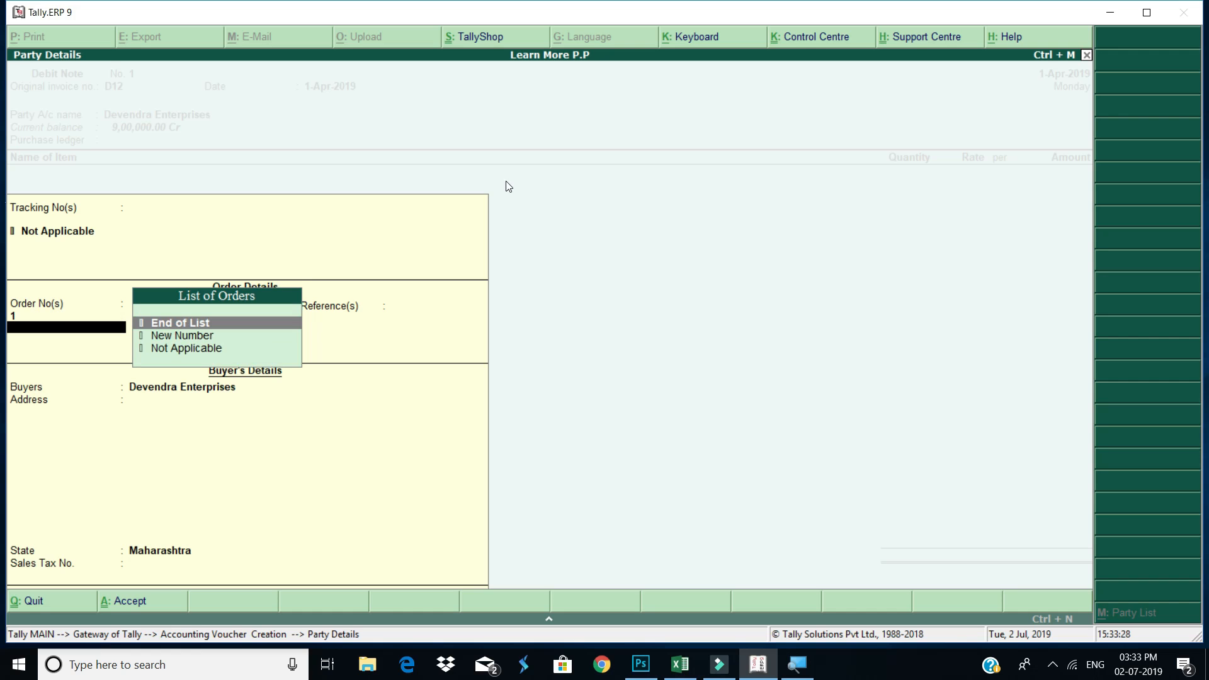
key("Return")
key("Return")
key("Return")
key("Return")
key("Return")
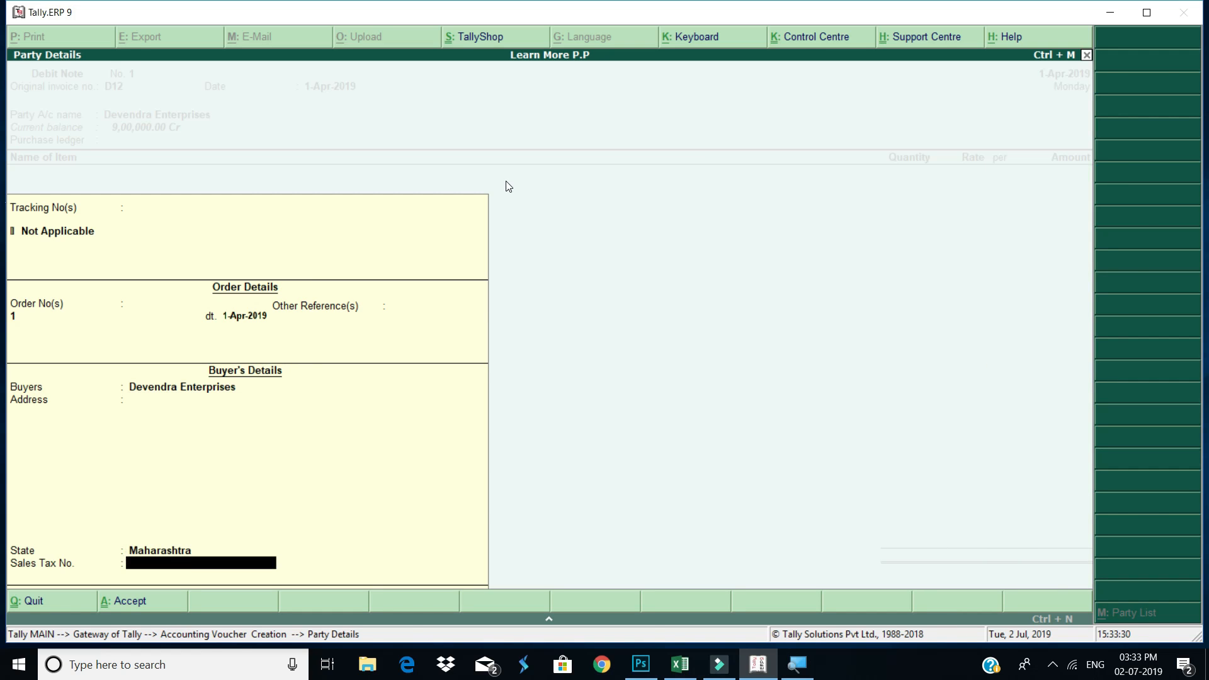
key("Return")
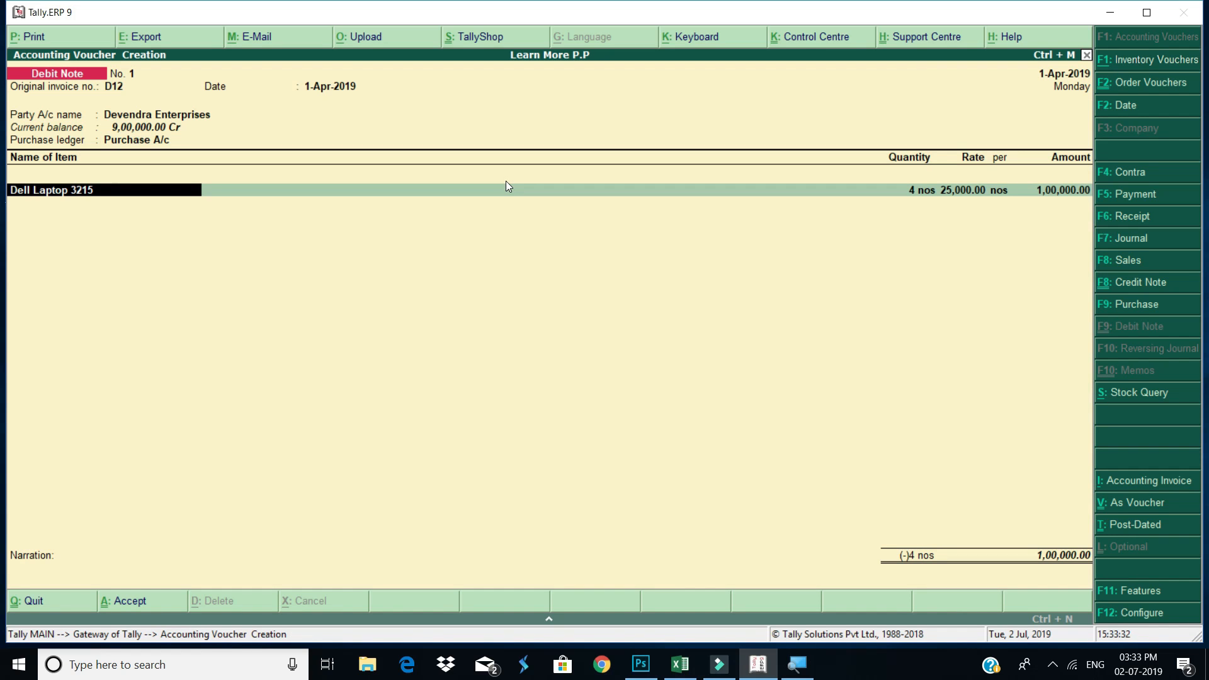
Set the Dell Laptop 3215 return to 2 nos at 25,000 from godown Dadar, with tracking Not Applicable and order 1.
key("Return")
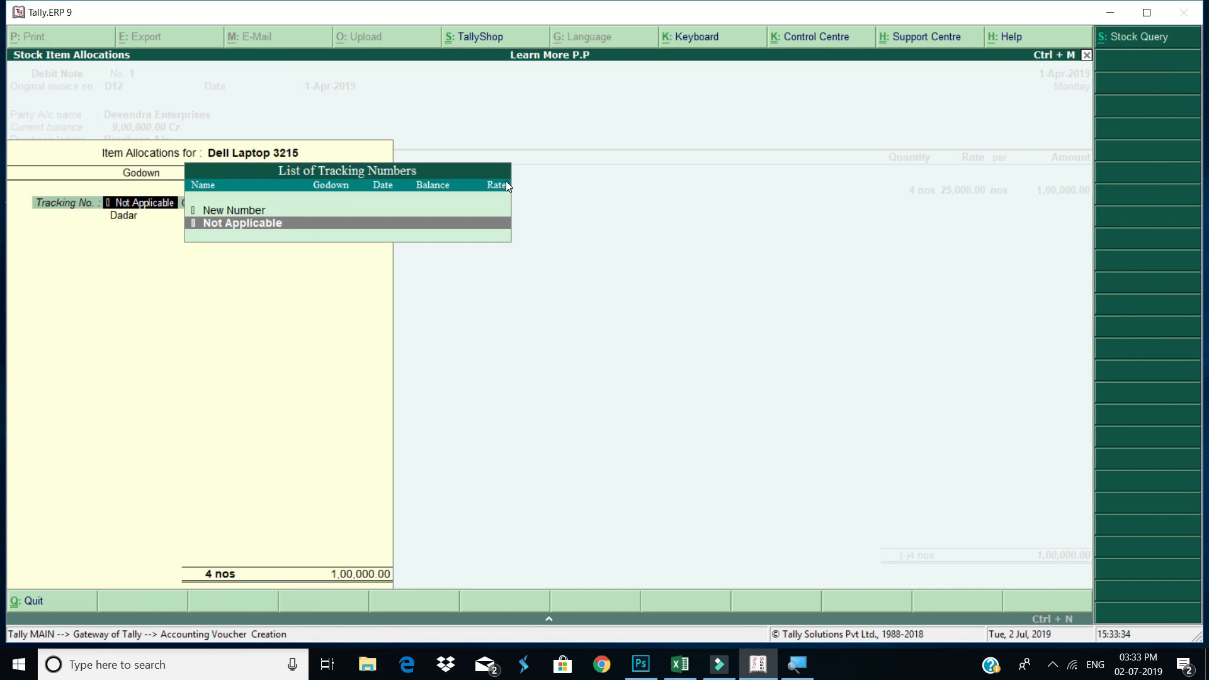
key("Return")
key("Return")
key("Return")
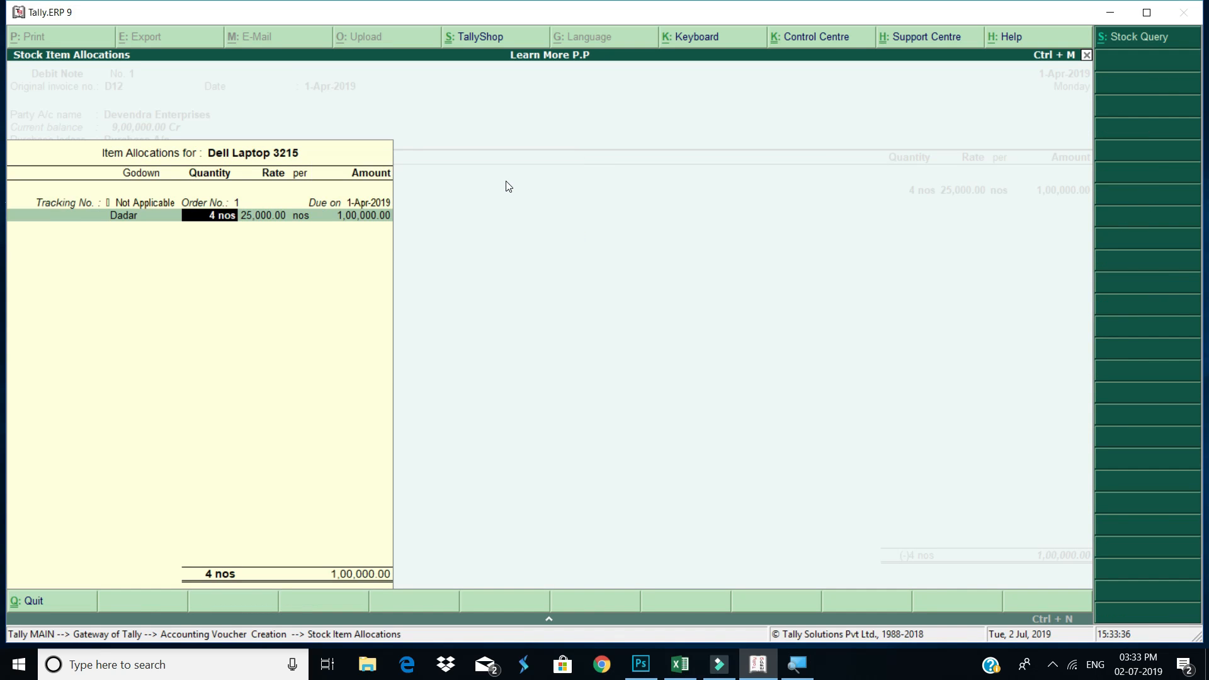
type("2")
key("Return")
key("Return")
key("Return")
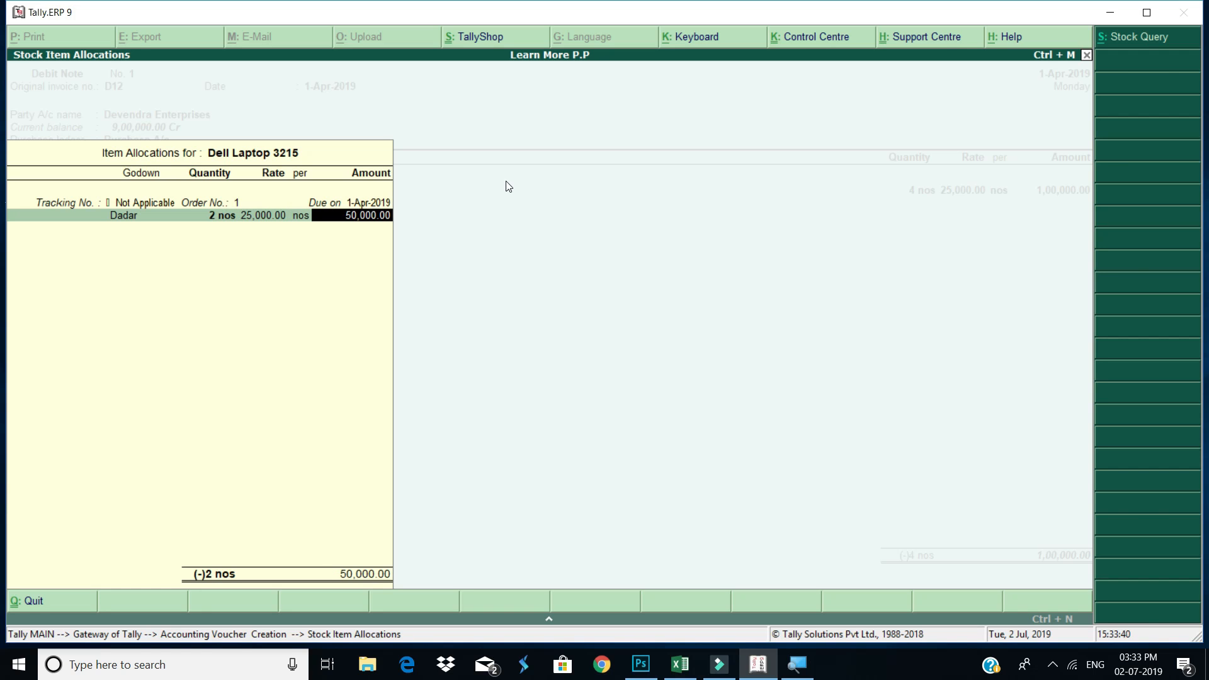
key("Return")
End the item list, leave the narration blank, save the Debit Note and return to the Gateway of Tally.
key("Return")
key("Return")
key("Return")
key("Return")
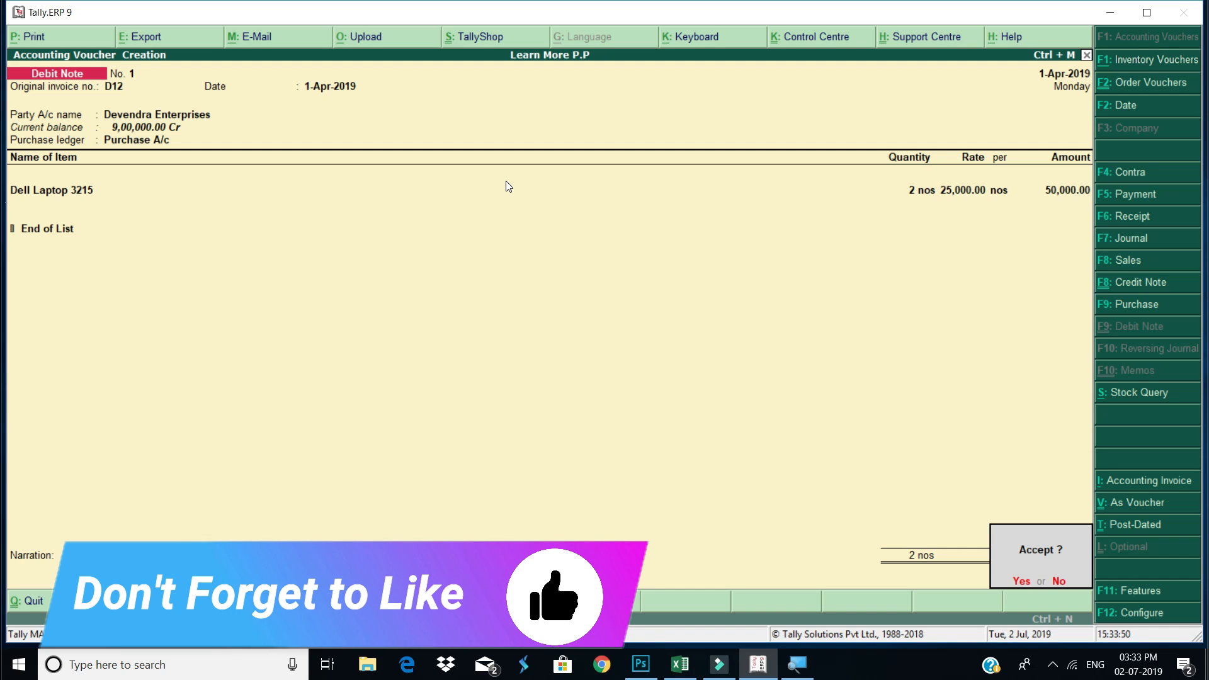
key("Return")
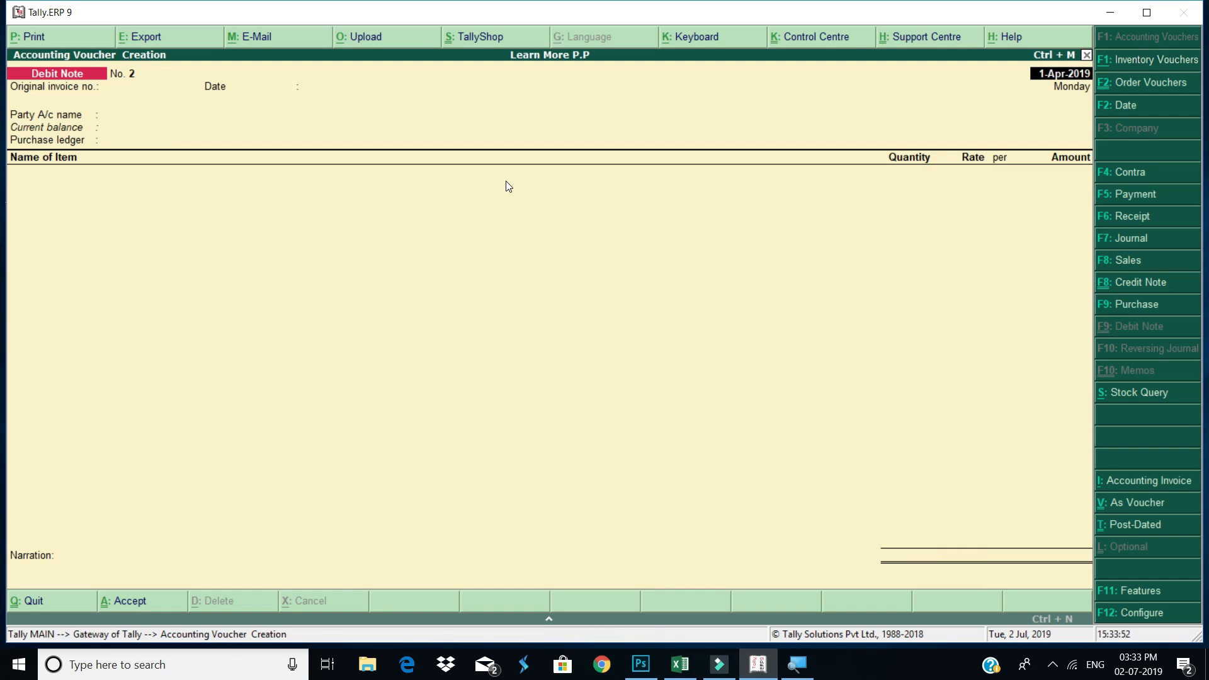
key("Escape")
key("Return")
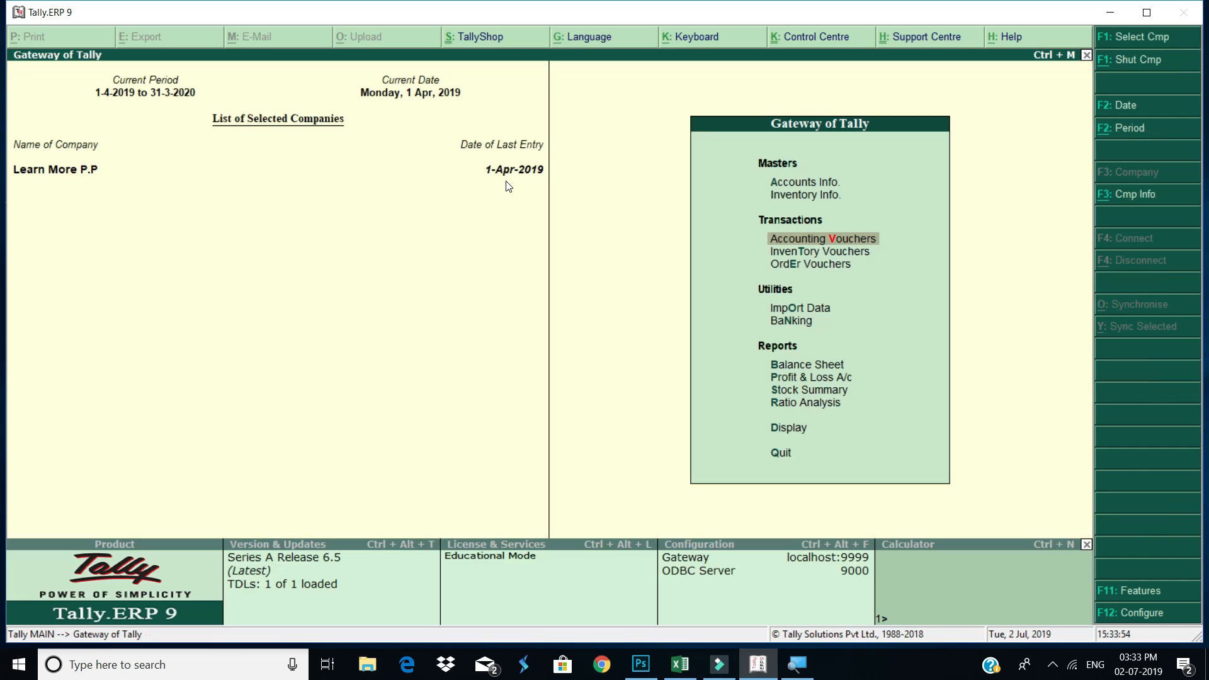
Open the Stock Summary and drill down through Laptop and Dell Laptop 3215 to its April 2019 stock vouchers.
key("Down")
key("Down")
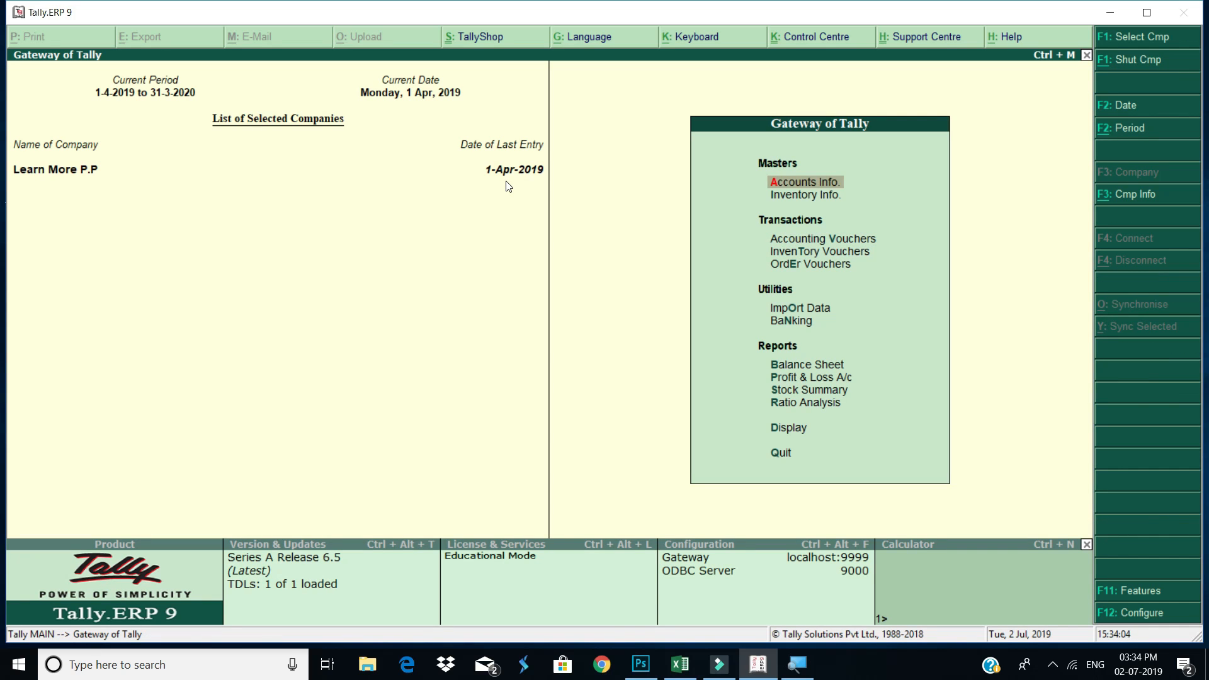
key("Down")
key("Down")
key("Down")
key("Down")
key("Down")
key("Down")
key("Down")
key("Down")
key("Down")
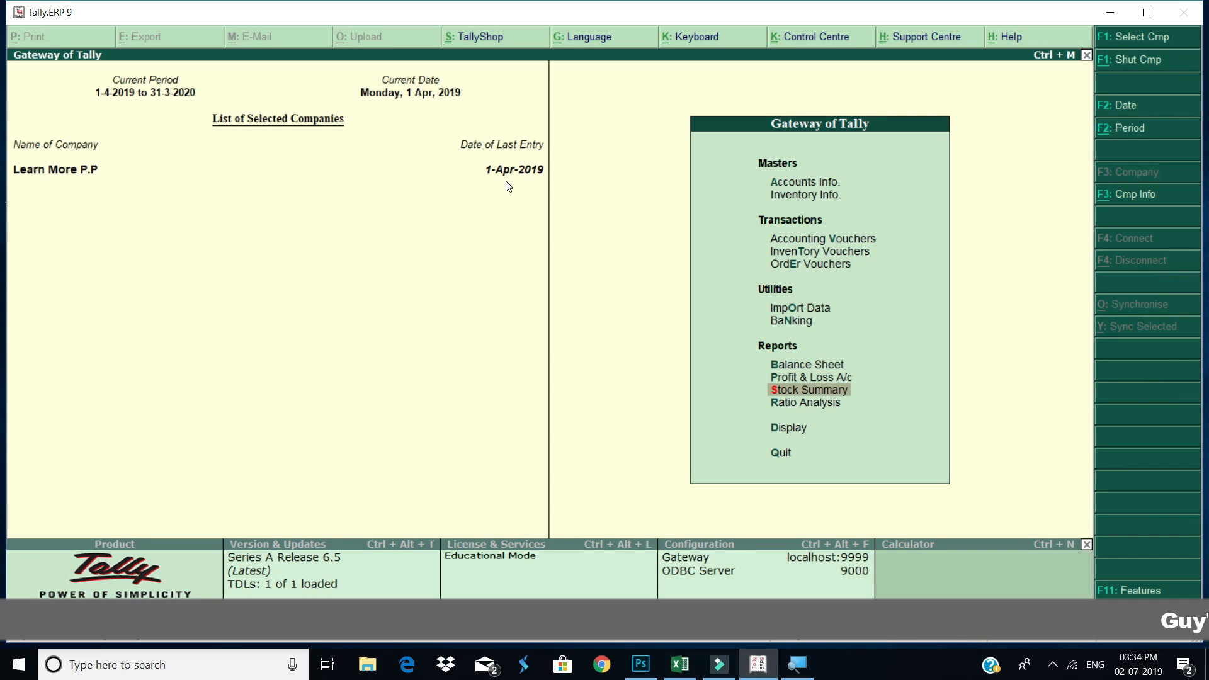
key("Return")
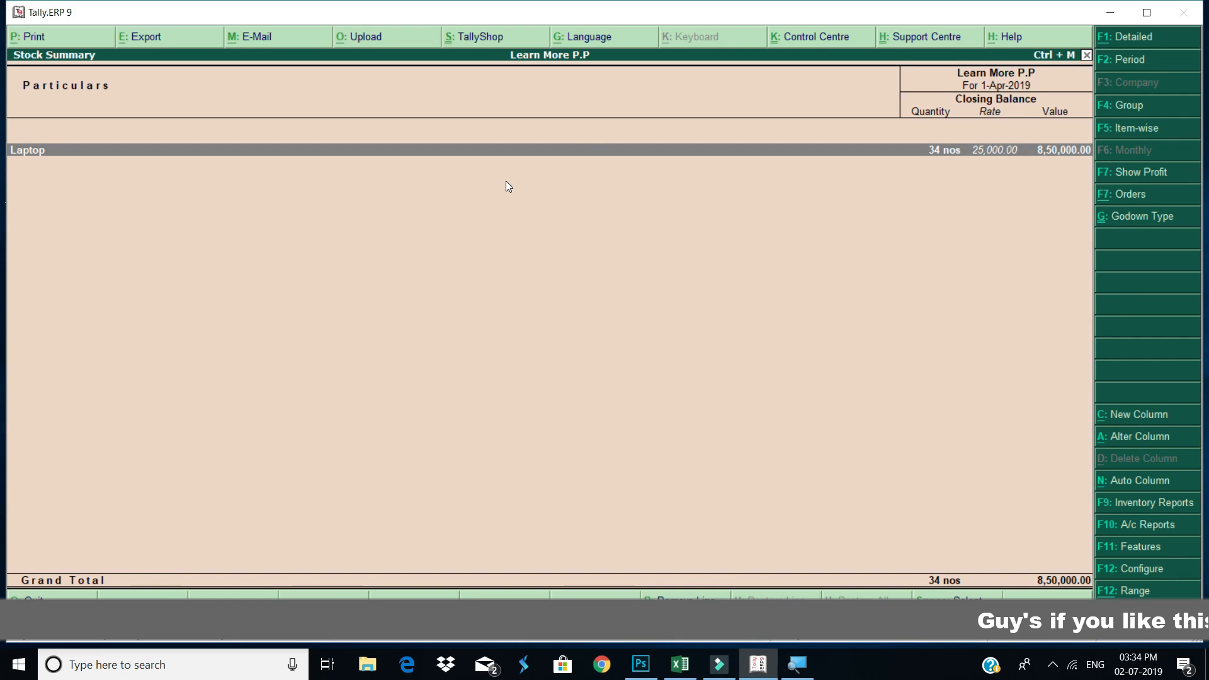
key("Return")
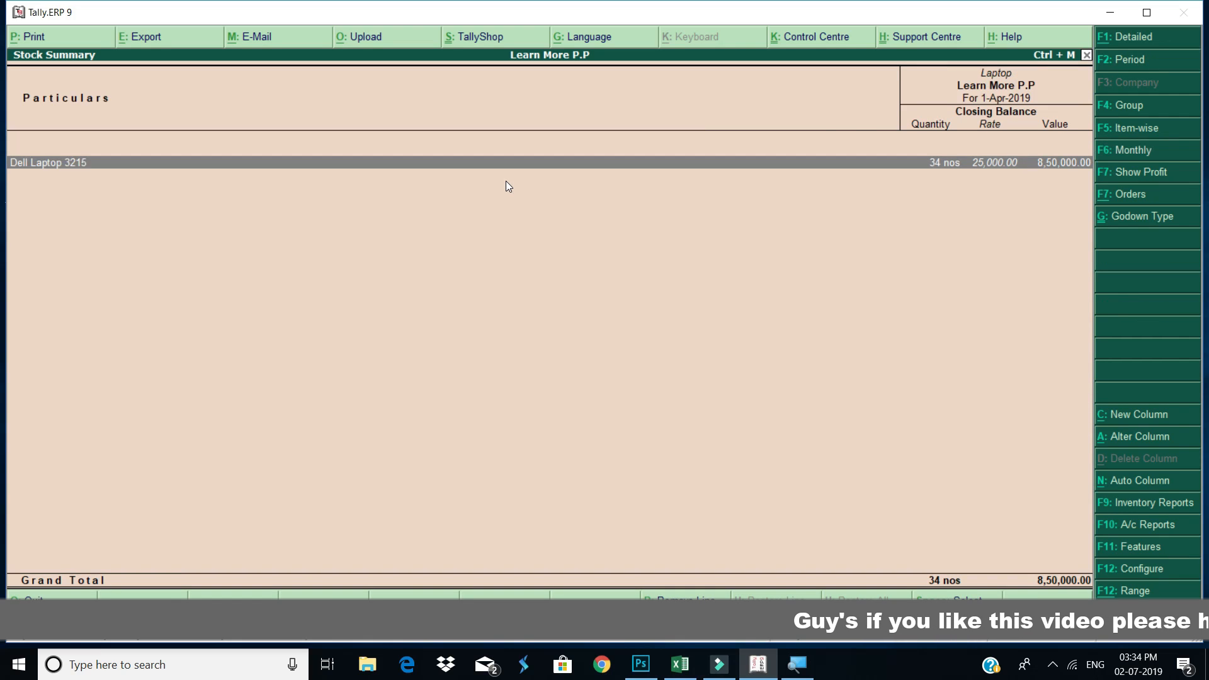
key("Return")
key("Return")
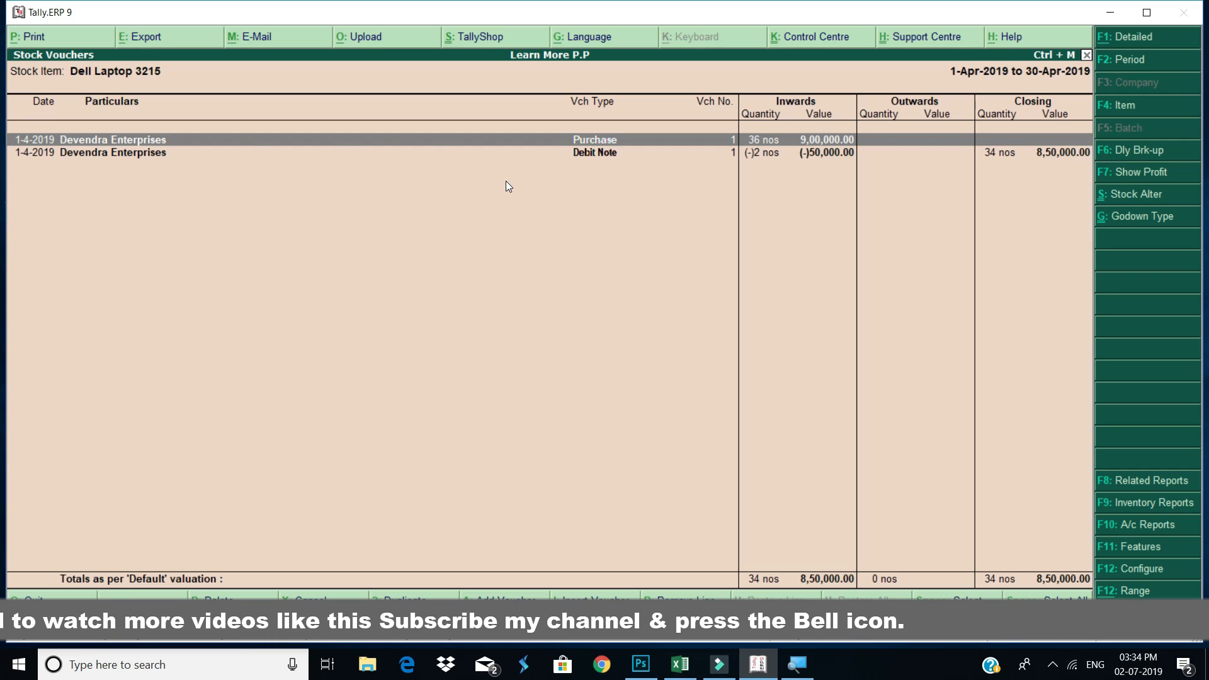
Compare the Purchase and Debit Note entries for Dell Laptop 3215, and return to the Gateway of Tally.
key("Down")
key("Up")
key("Down")
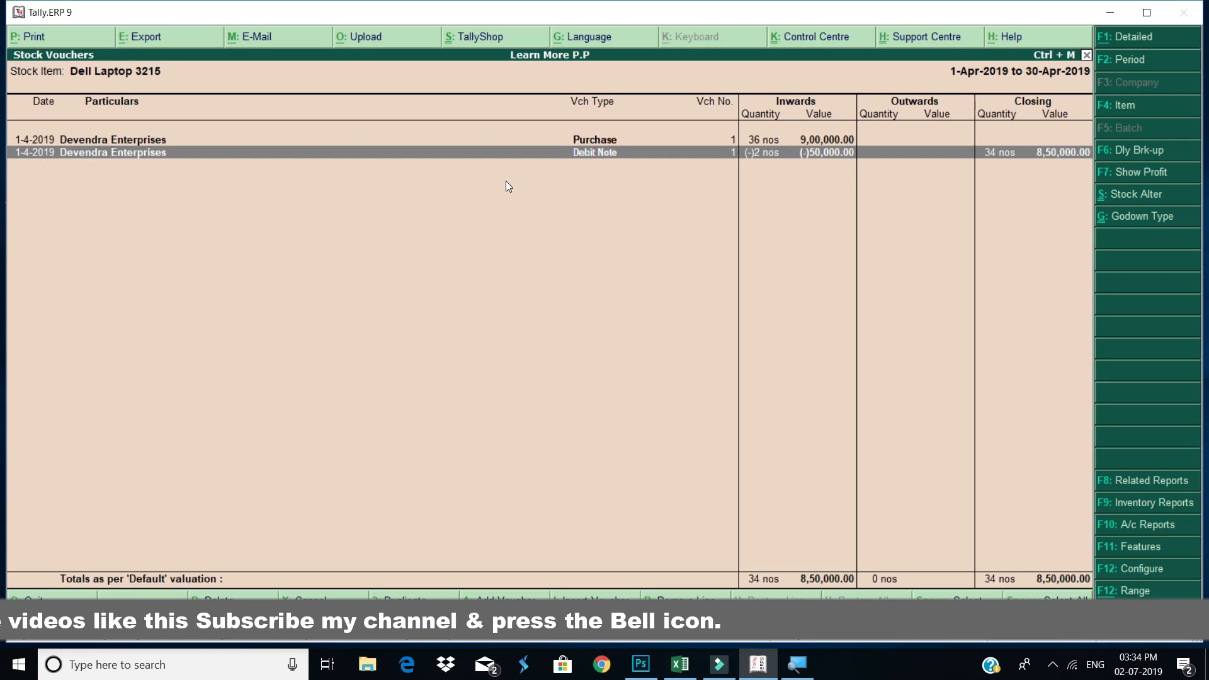
key("Up")
key("Down")
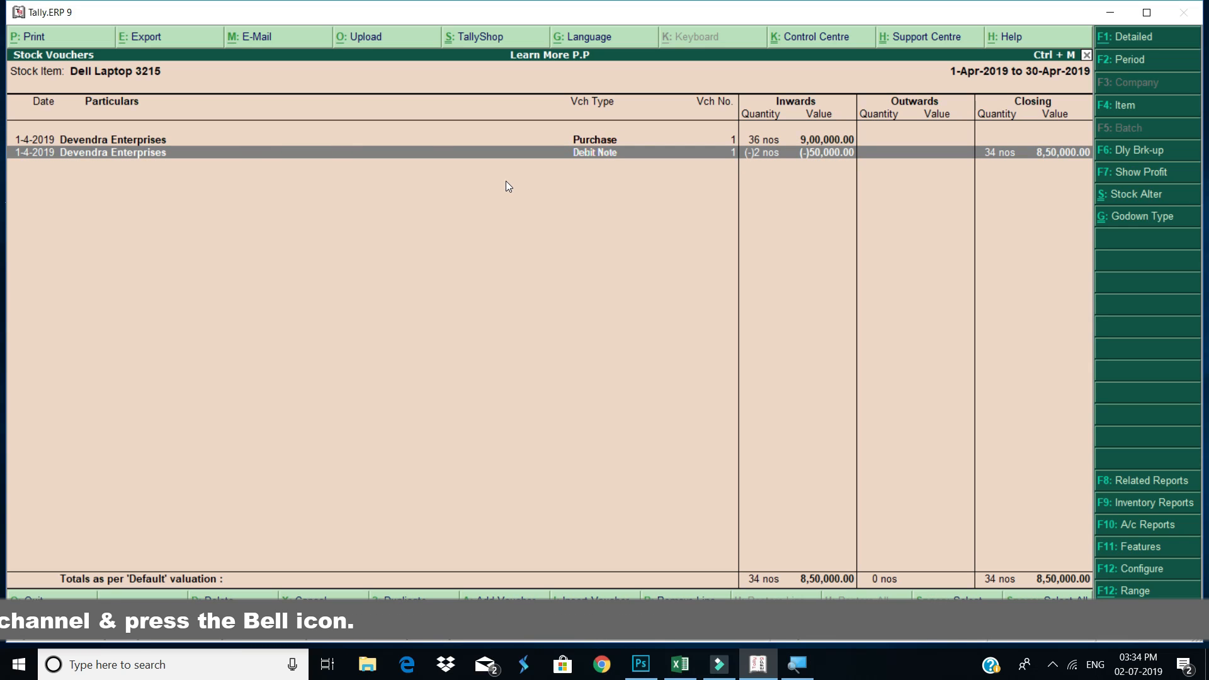
key("Escape")
key("Escape")
key("Escape")
key("Escape")
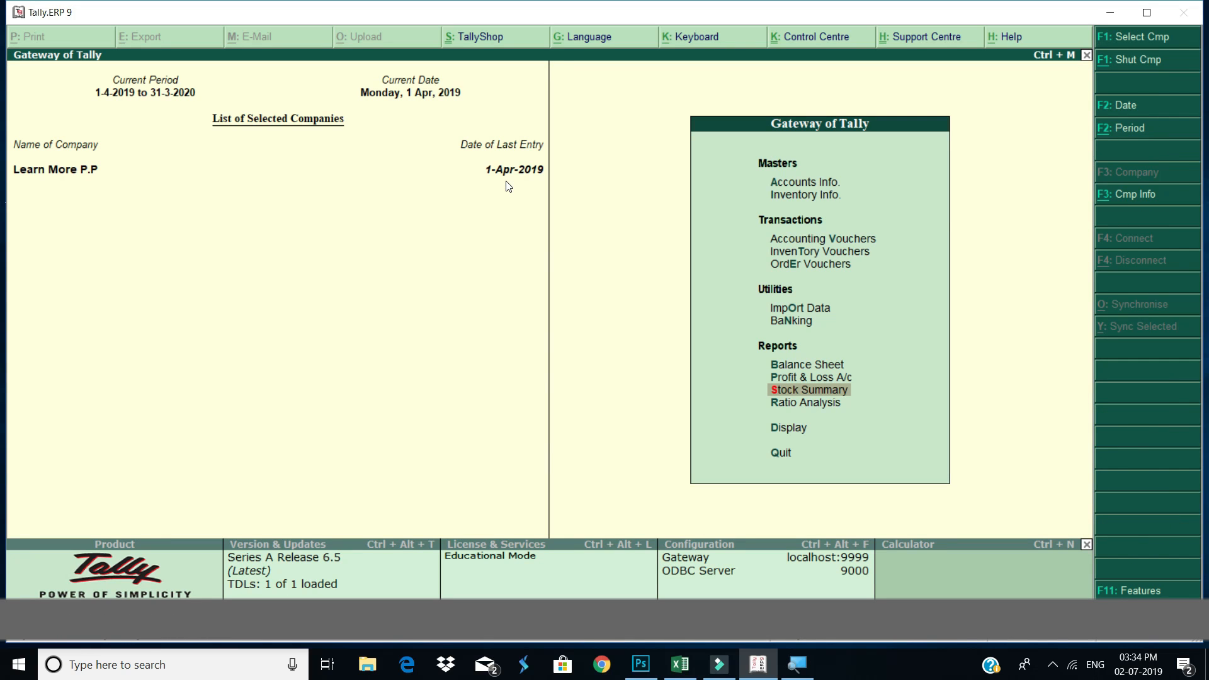
Check the balance of Devendra Enterprises under Sundry Creditors in the Balance Sheet's Current Liabilities, and close the report.
key("Up")
key("Up")
key("Return")
key("Down")
key("Down")
key("Return")
key("Return")
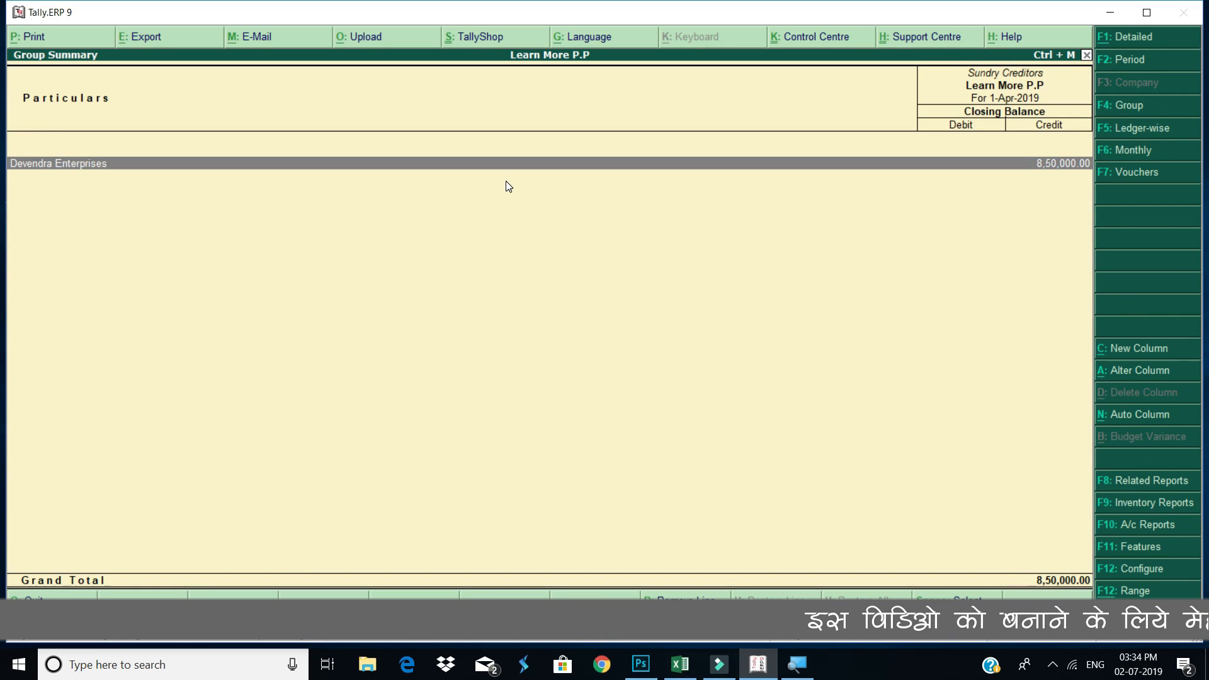
key("Escape")
key("Escape")
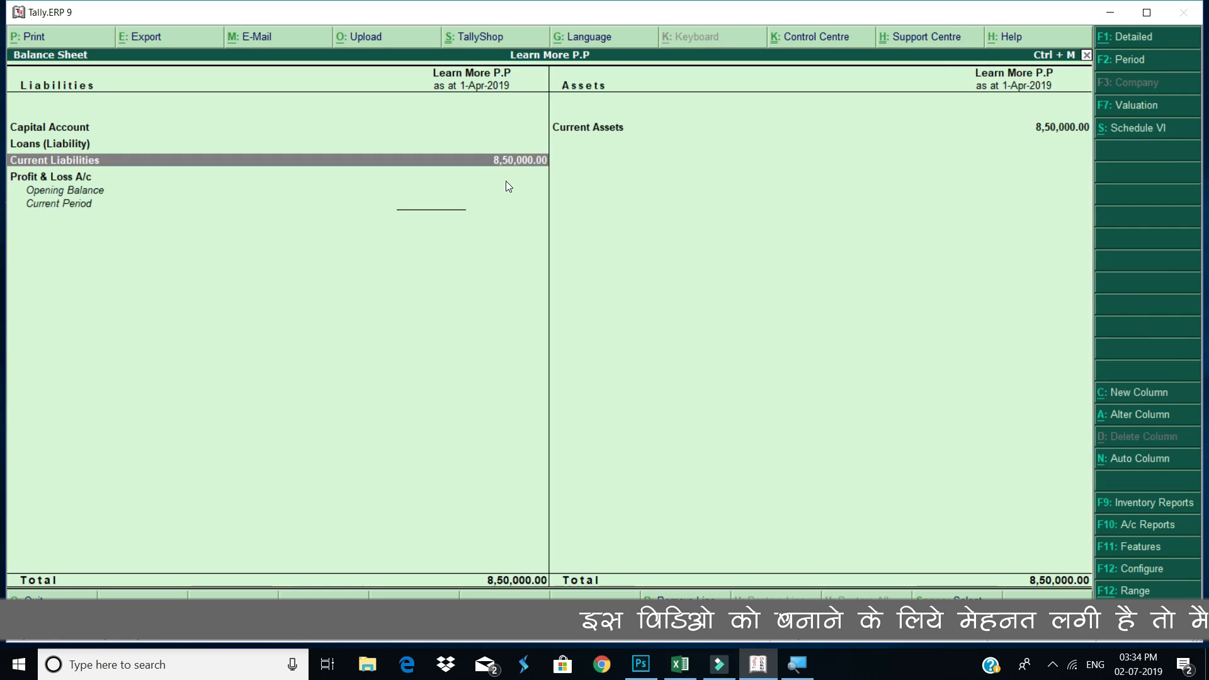
key("Escape")
Open the stock-item view choice for purchase order outstandings in the Statements of Inventory.
key("Down")
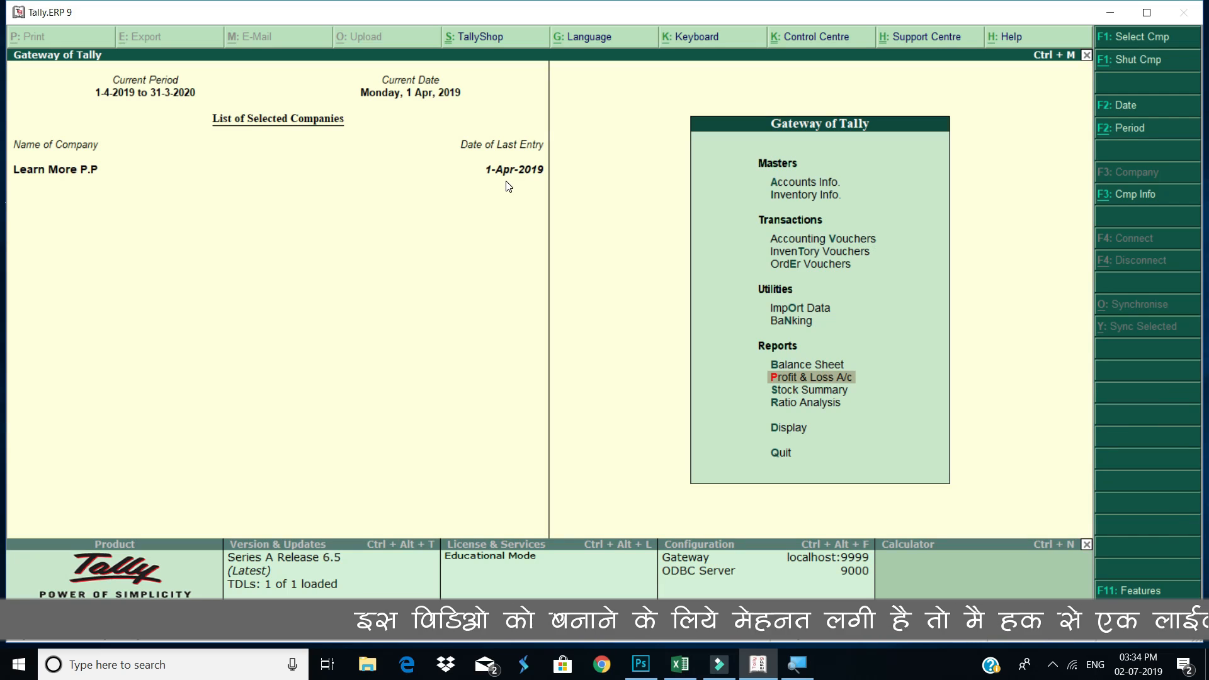
key("Down")
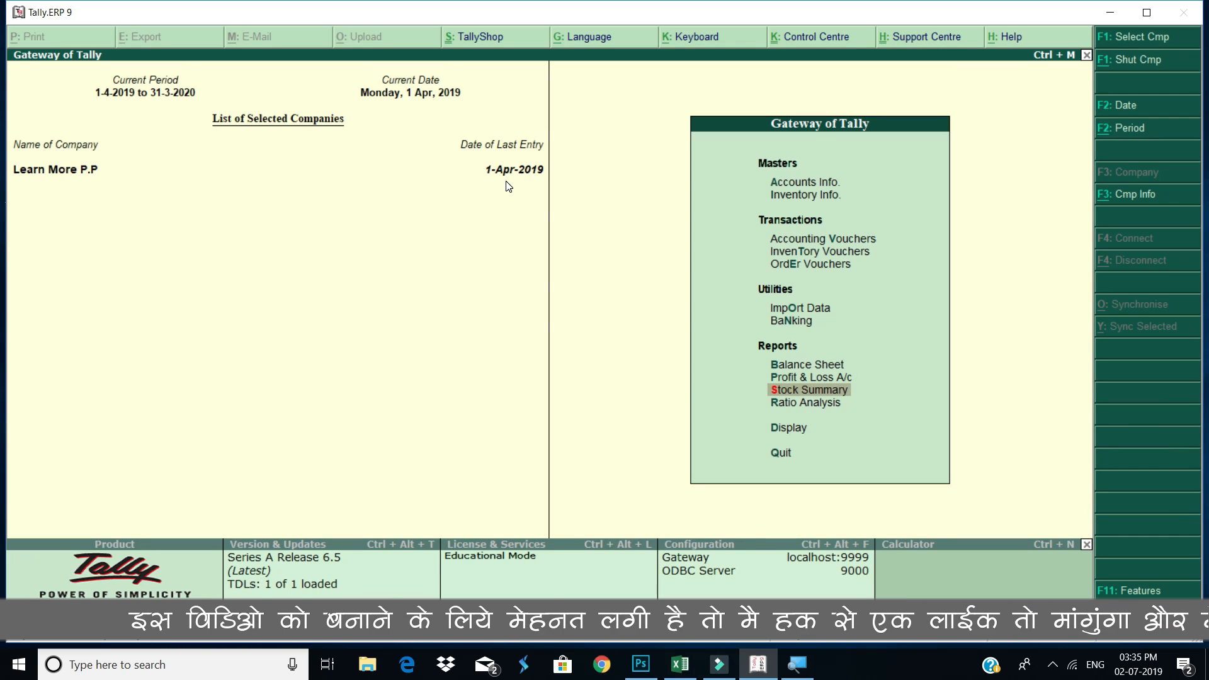
key("Down")
key("Down")
key("Return")
key("Down")
key("Down")
key("Down")
key("Down")
key("Down")
key("Return")
key("Down")
key("Down")
key("Down")
key("Down")
key("Down")
key("Return")
key("Down")
key("Down")
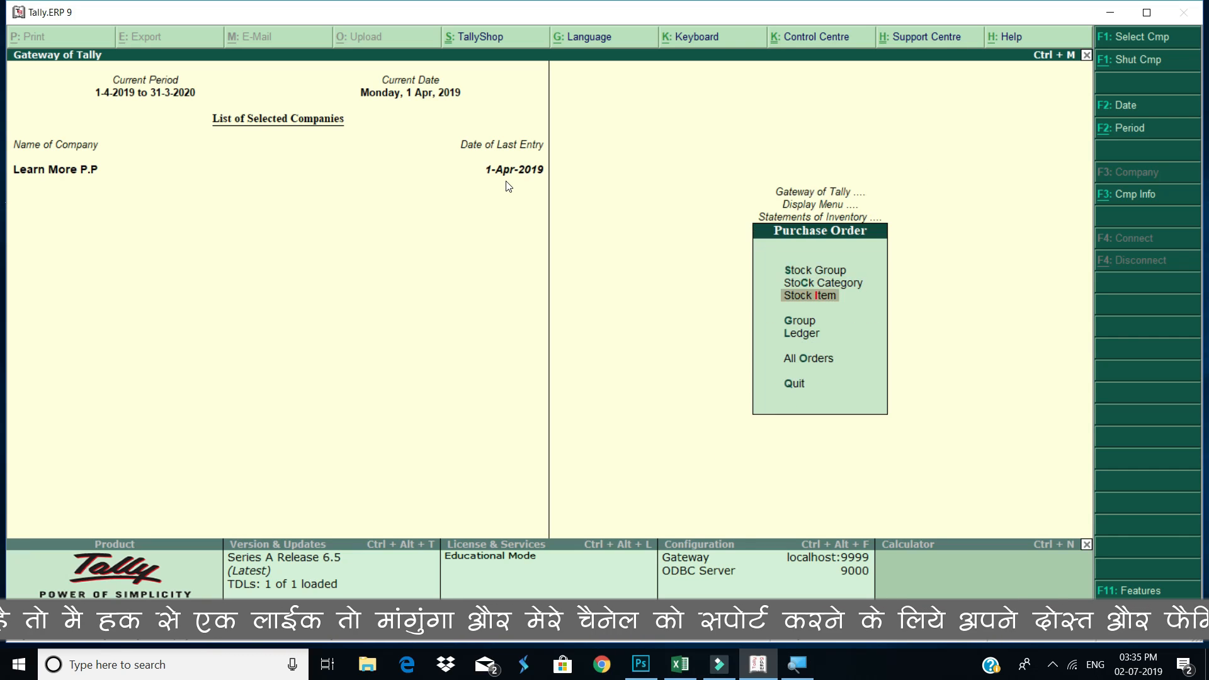
Review the outstanding purchase order details for Dell Laptop 3215, and return to the Gateway of Tally.
key("Return")
key("Return")
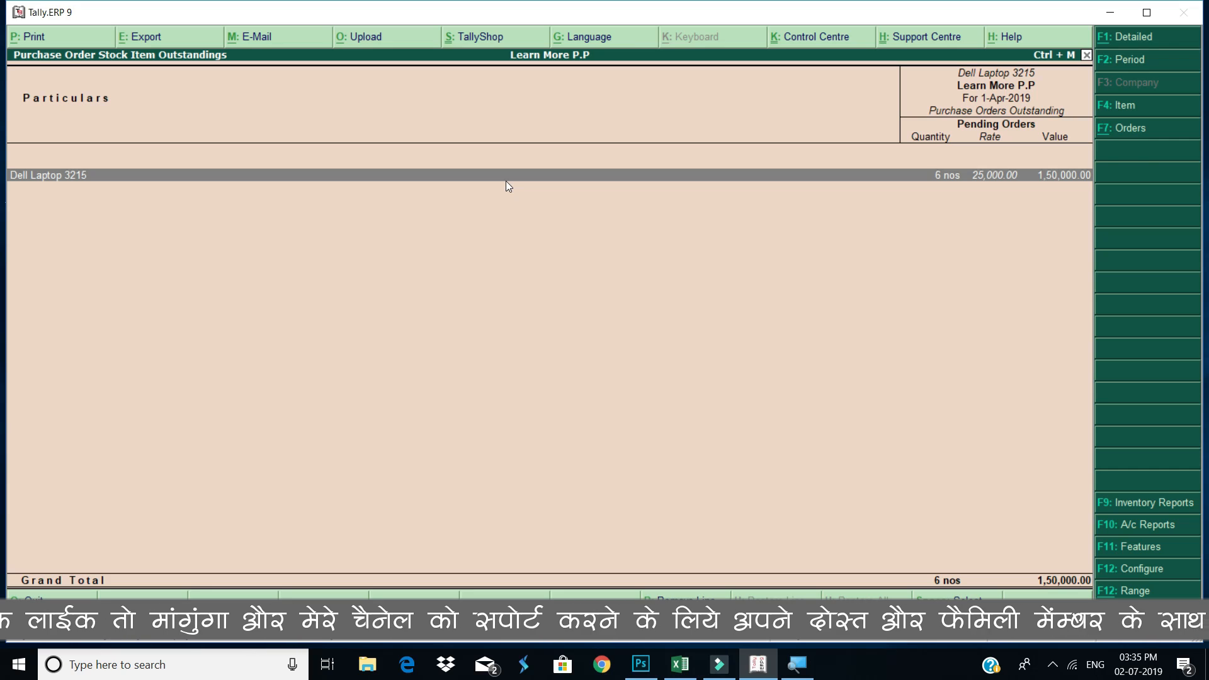
key("Return")
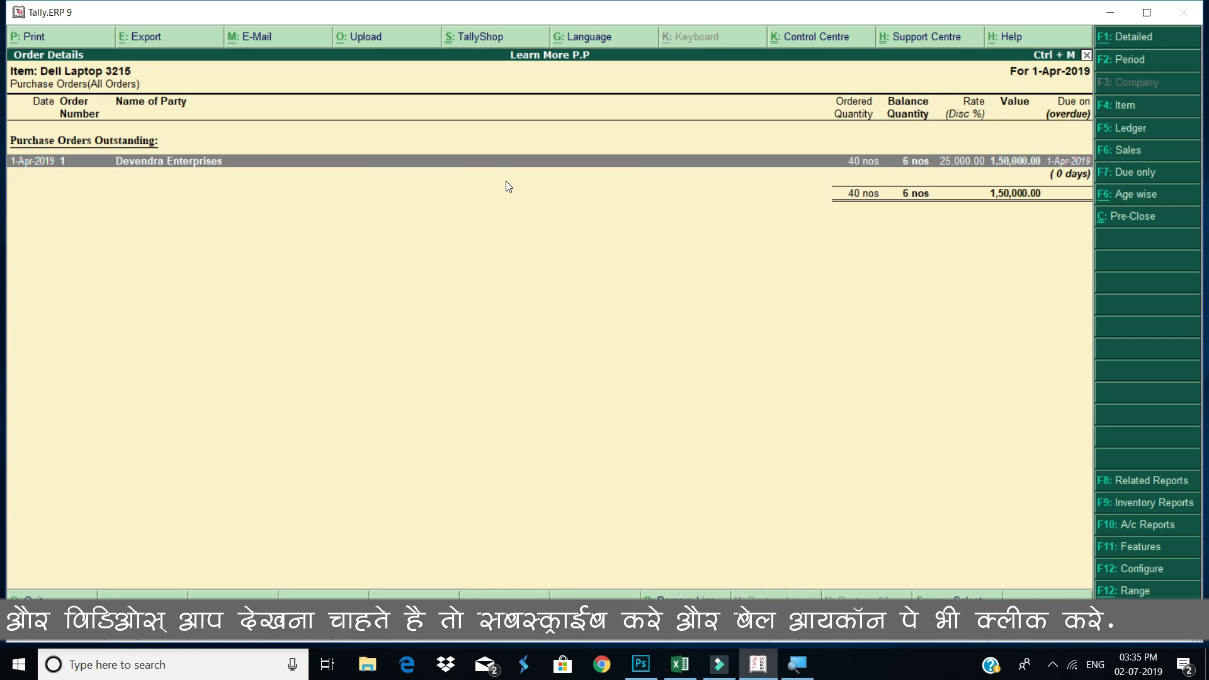
key("Escape")
key("Escape")
key("Escape")
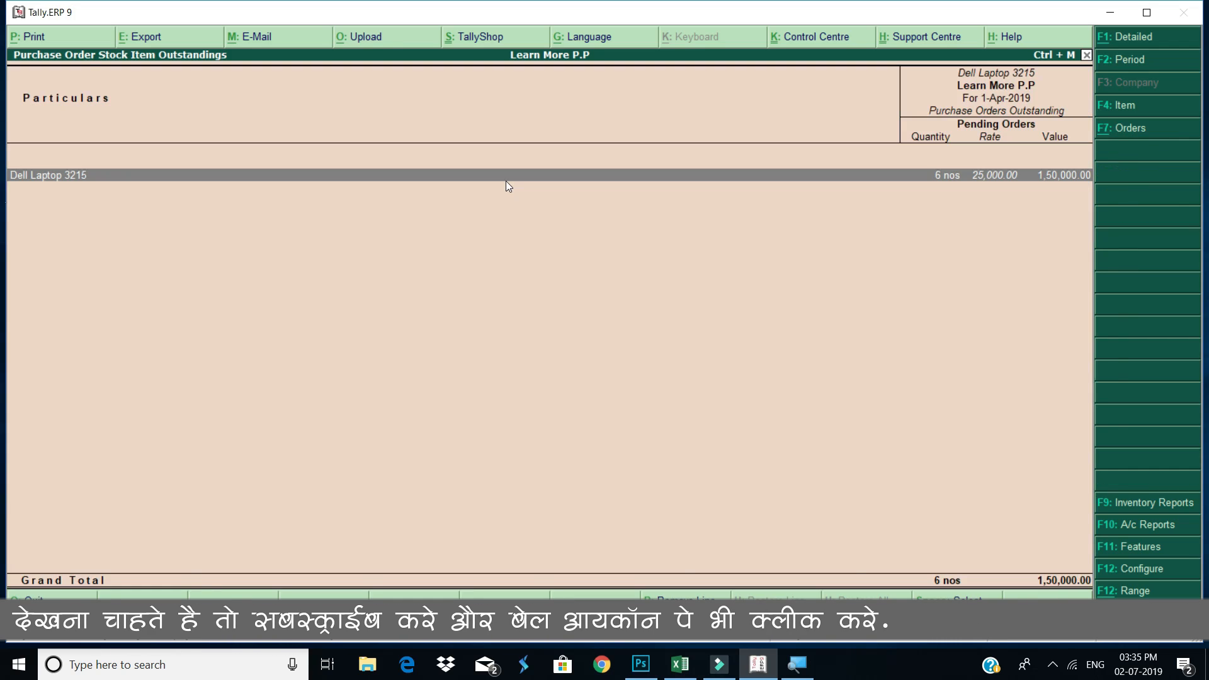
key("Escape")
key("Escape")
key("Escape")
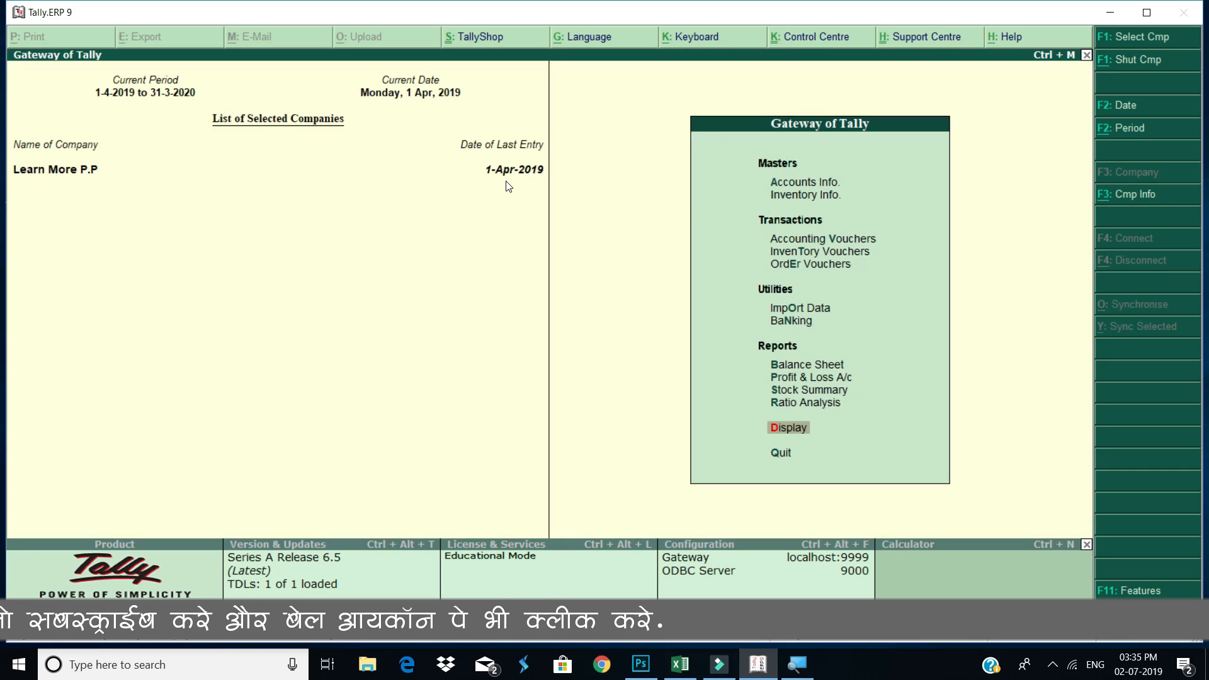
Start a new Sales Order voucher under Order Vouchers.
key("Up")
key("Up")
key("Up")
key("Up")
key("Up")
key("Up")
key("Up")
key("Up")
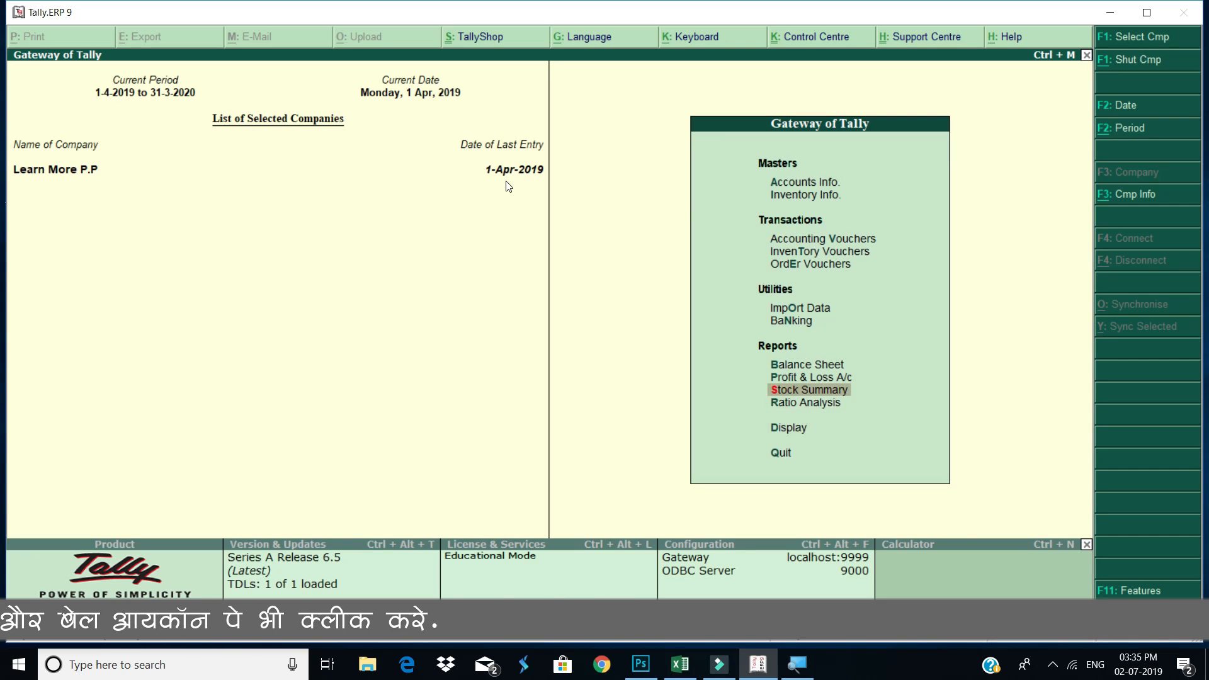
key("Down")
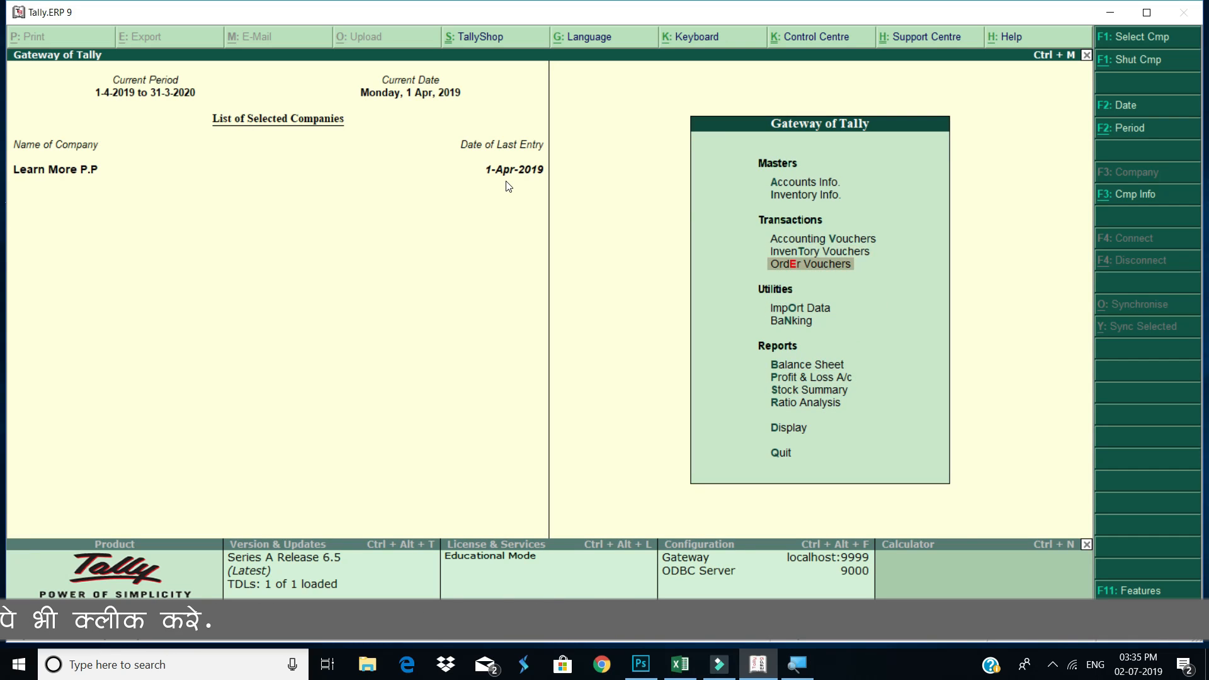
key("Return")
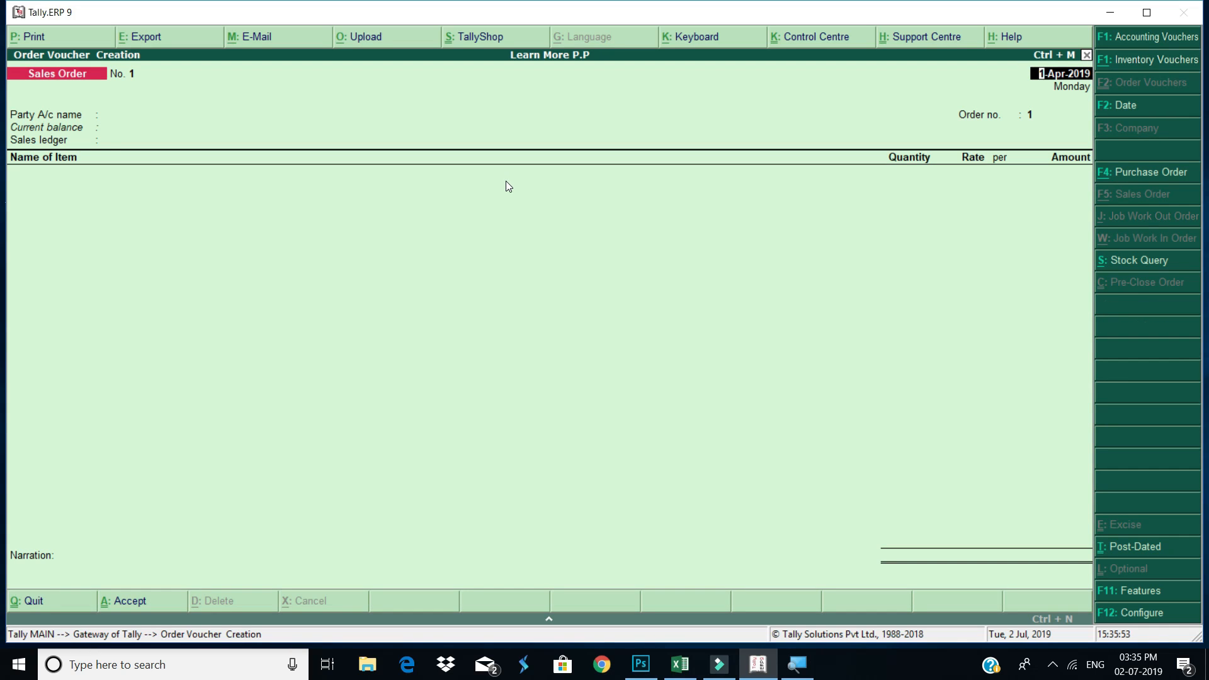
key("F4")
key("alt+F5")
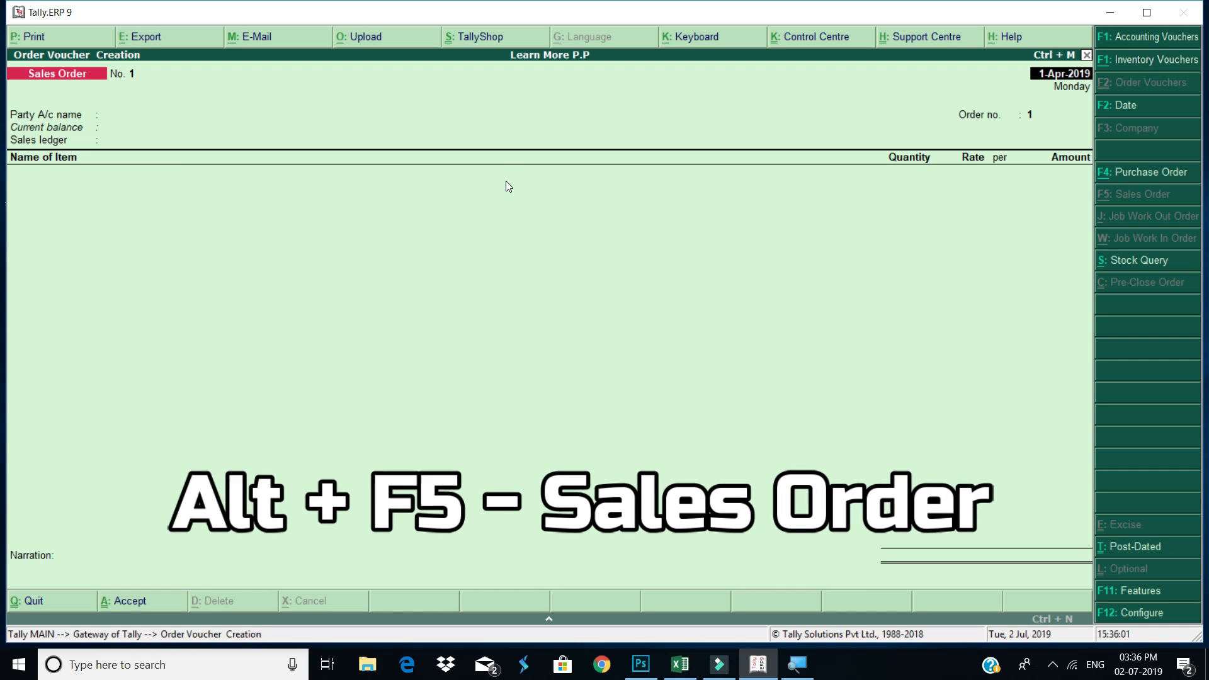
Set Mukta & Sons as the sales order's party, accept its buyer details, and use order number 1 with the Sales A/c ledger.
key("alt+F4")
key("alt+F5")
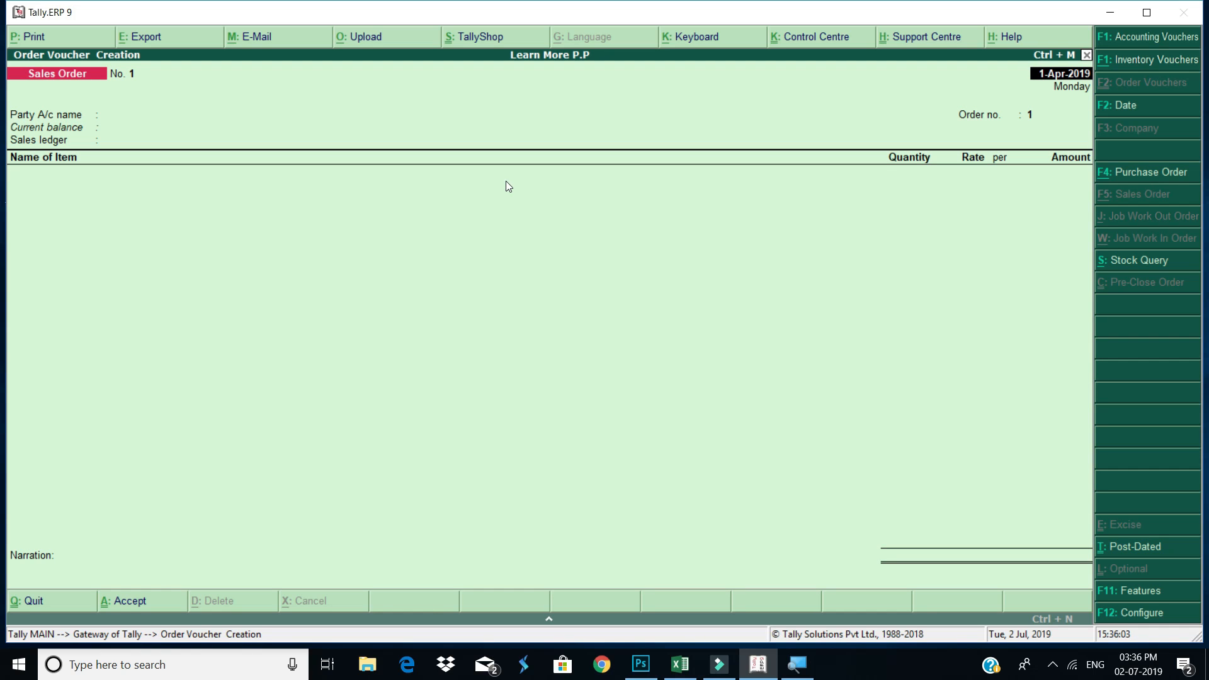
key("Return")
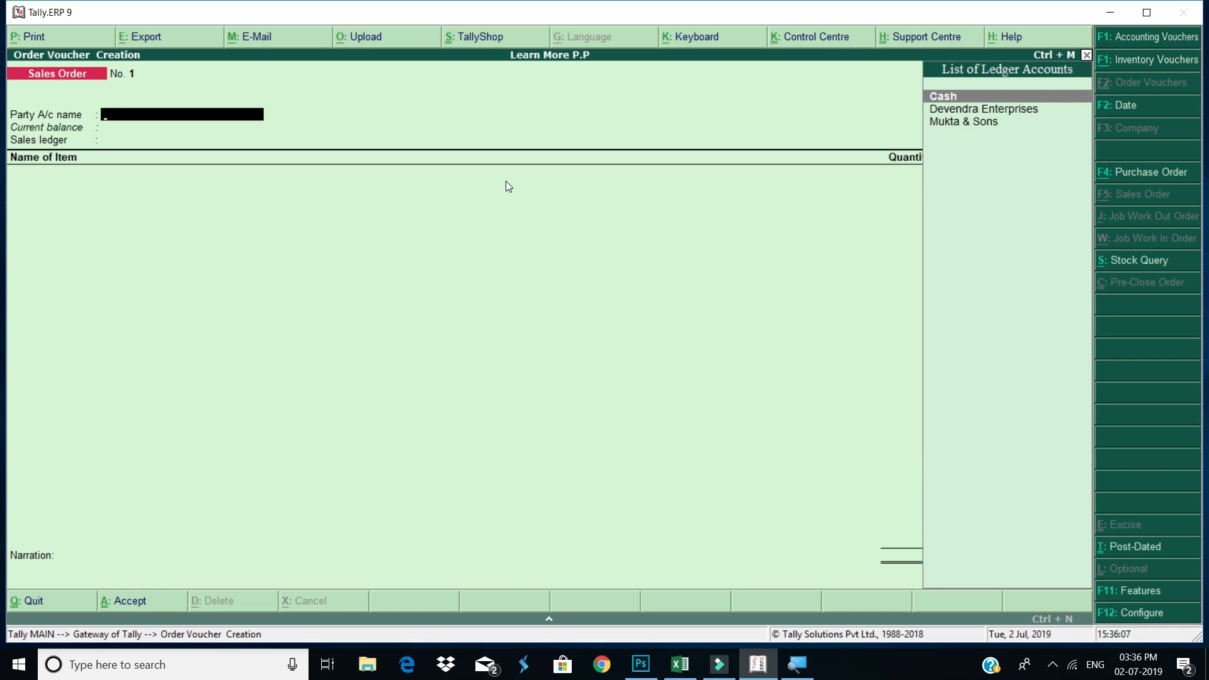
key("Down")
key("Down")
key("Return")
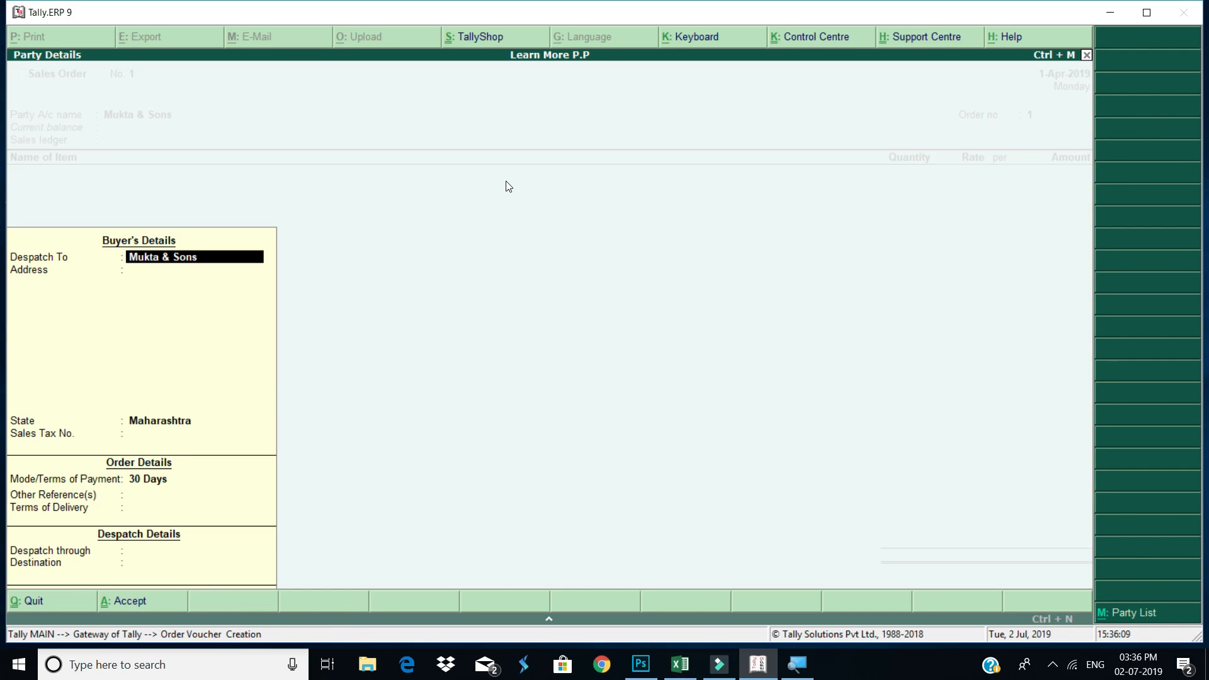
key("ctrl+a")
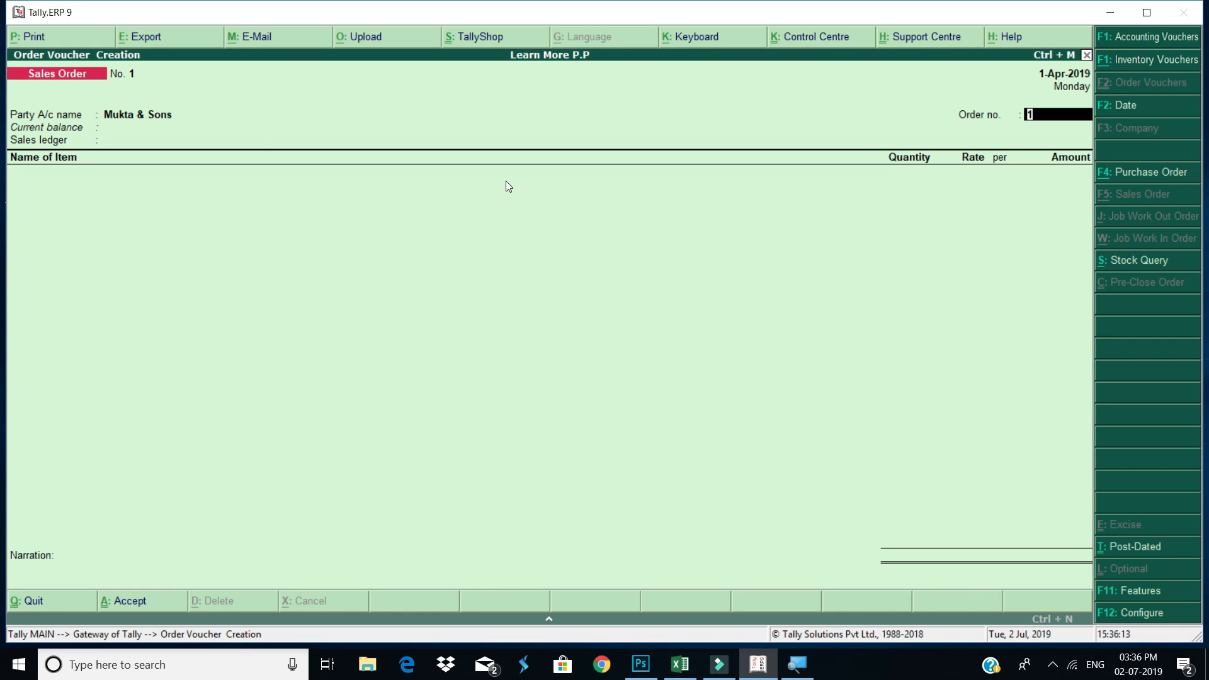
key("Return")
key("Return")
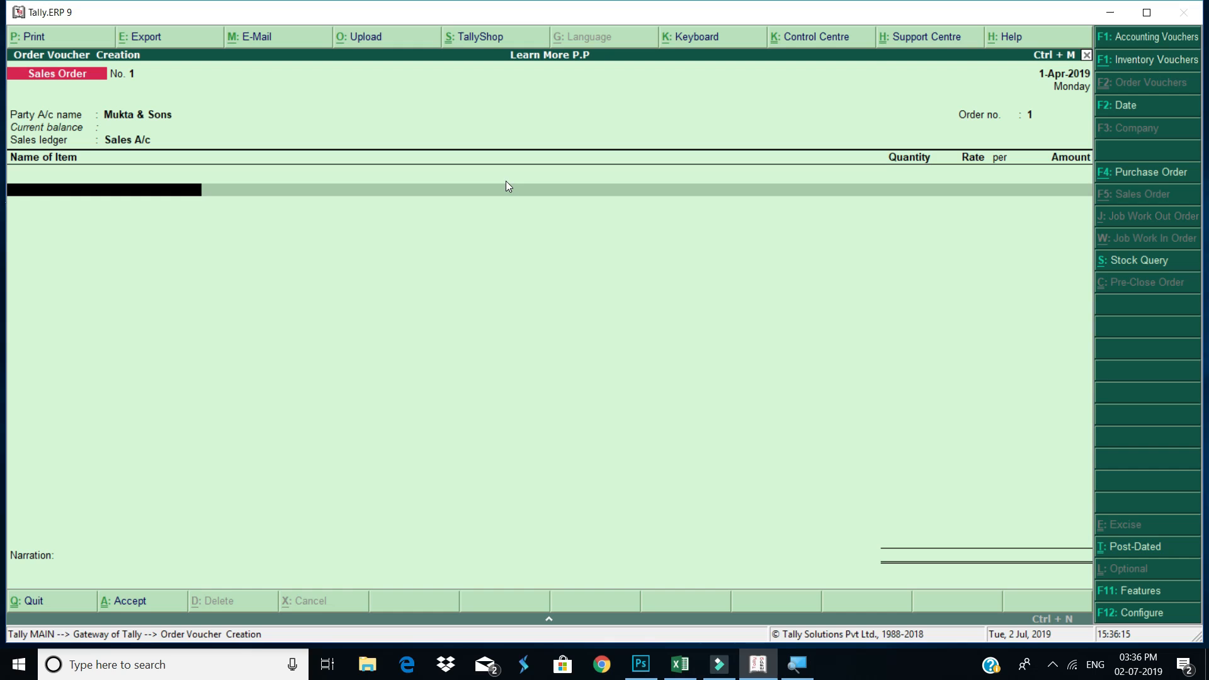
Add Dell Laptop 3215 to the sales order, due on 1-Apr-2019, and allocate it to the Dadar godown.
type("L")
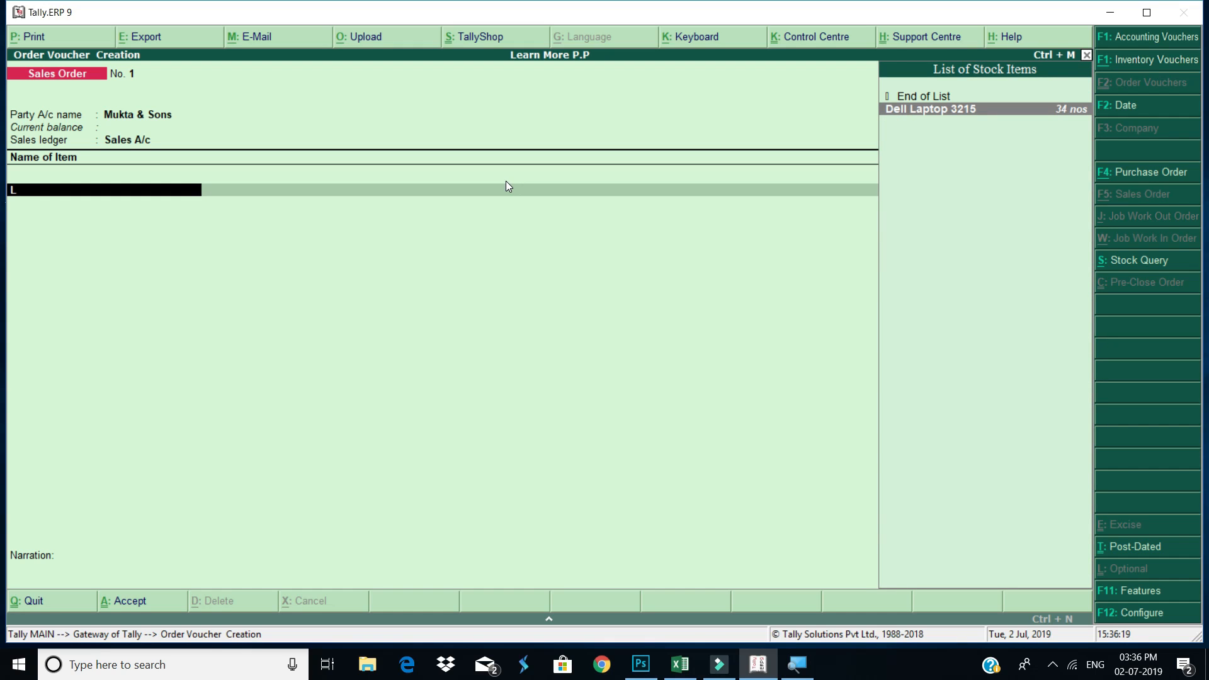
key("Return")
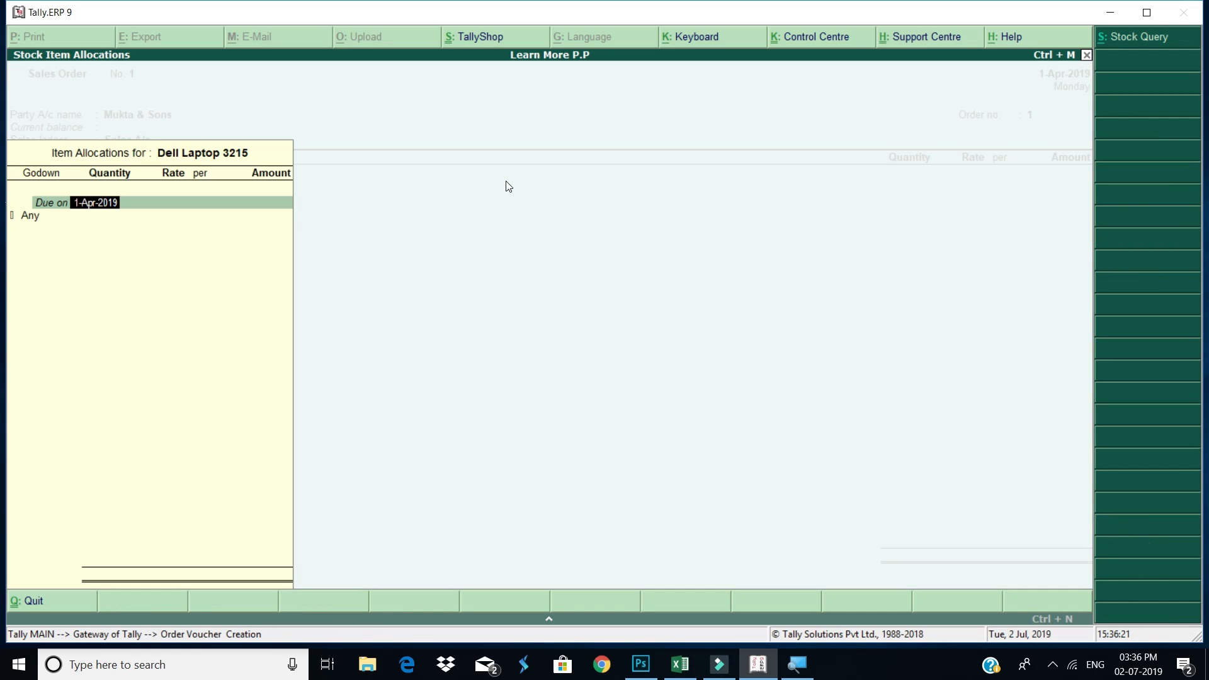
key("Return")
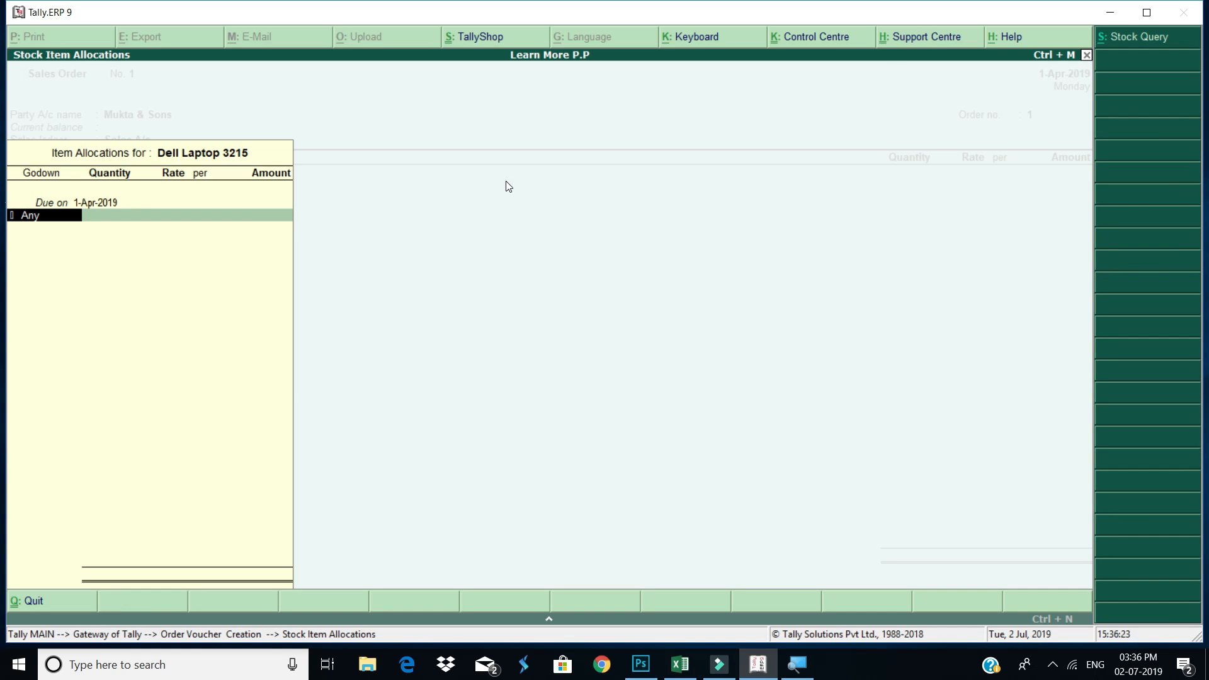
type("C")
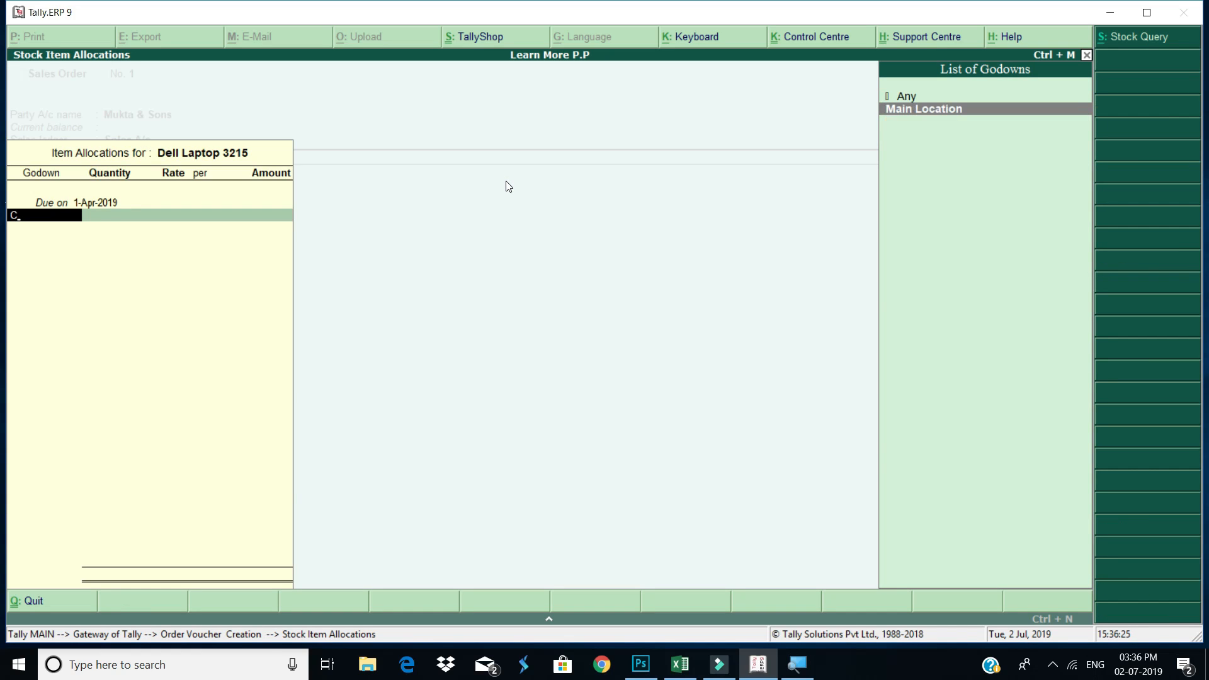
key("Return")
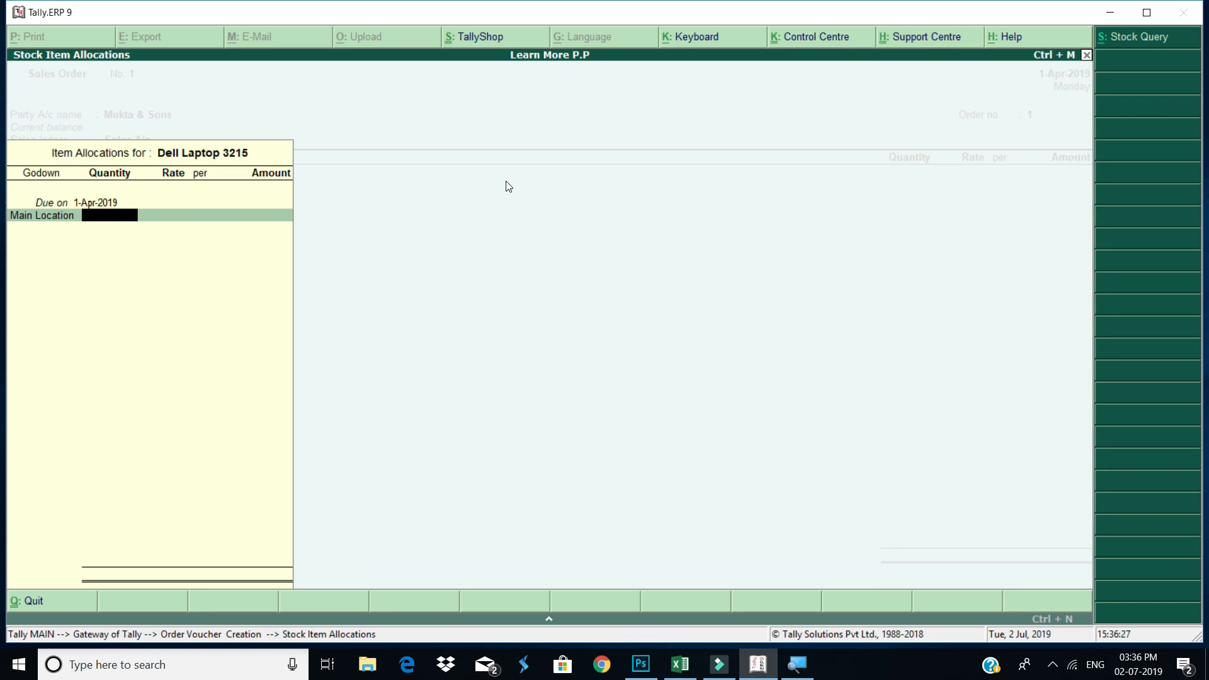
key("BackSpace")
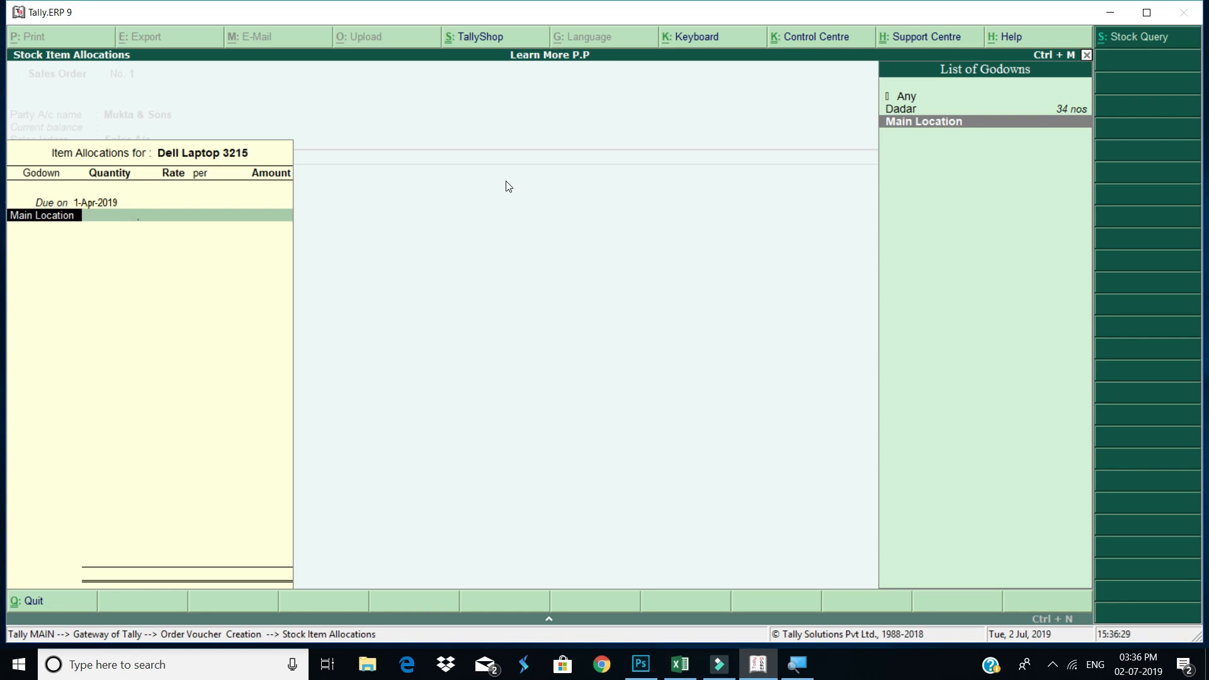
key("BackSpace")
key("Return")
key("Up")
key("Return")
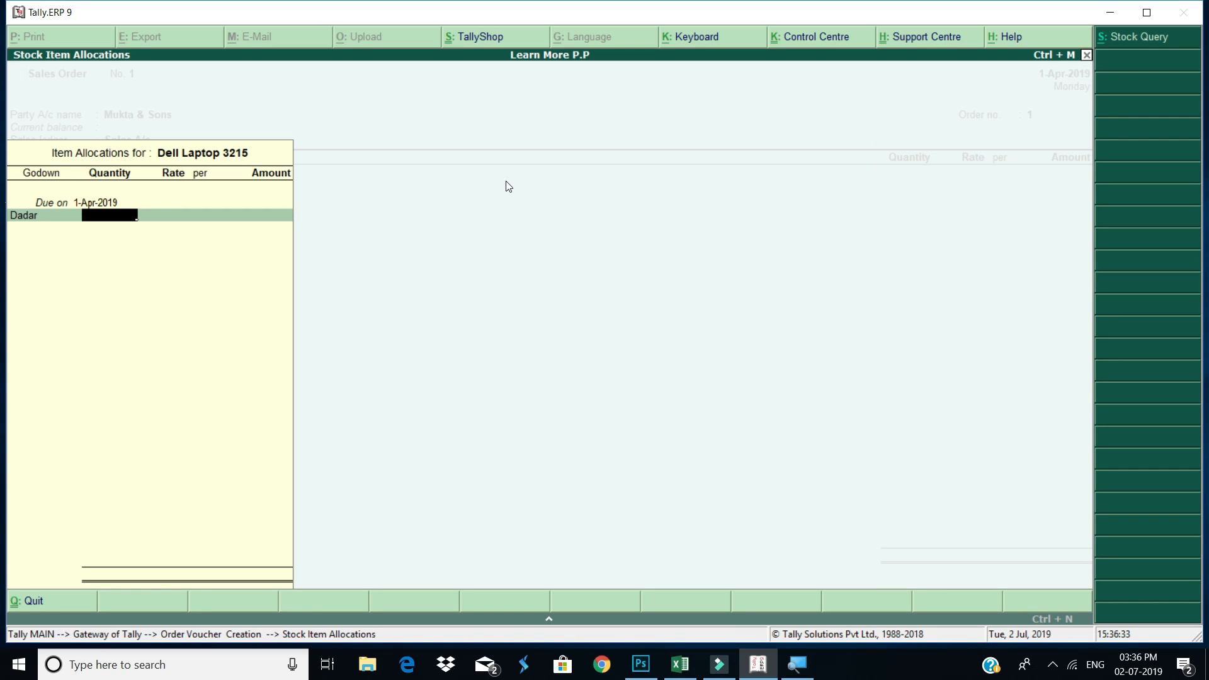
key("BackSpace")
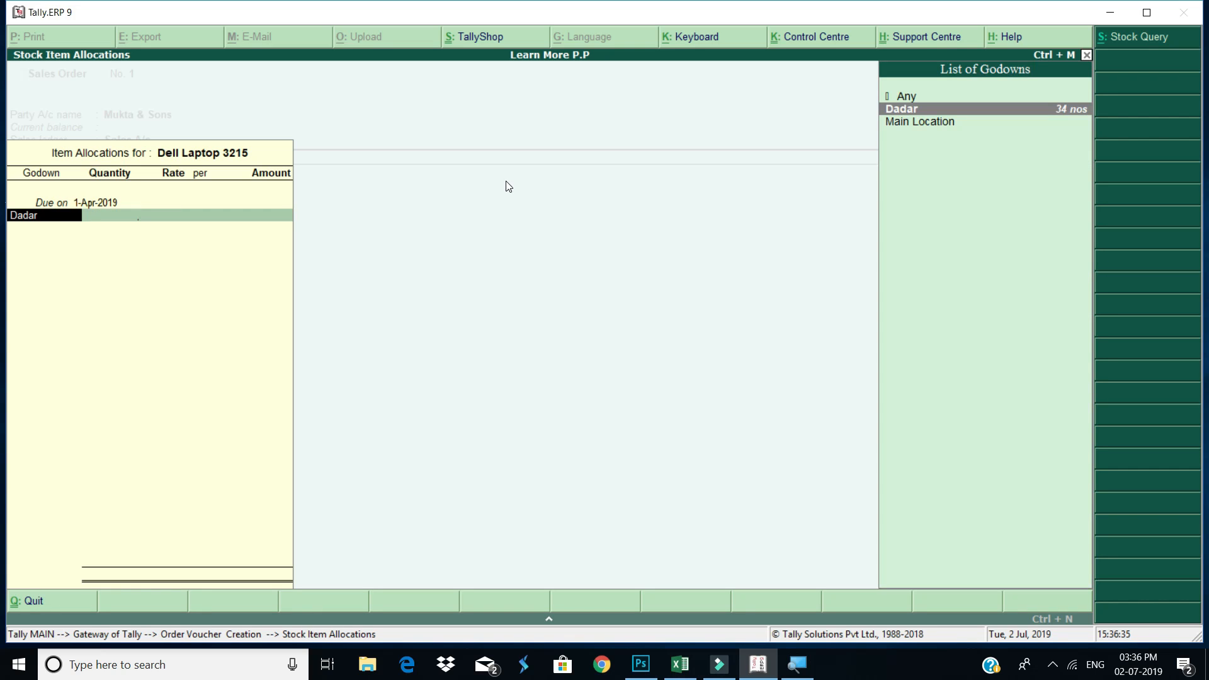
key("Return")
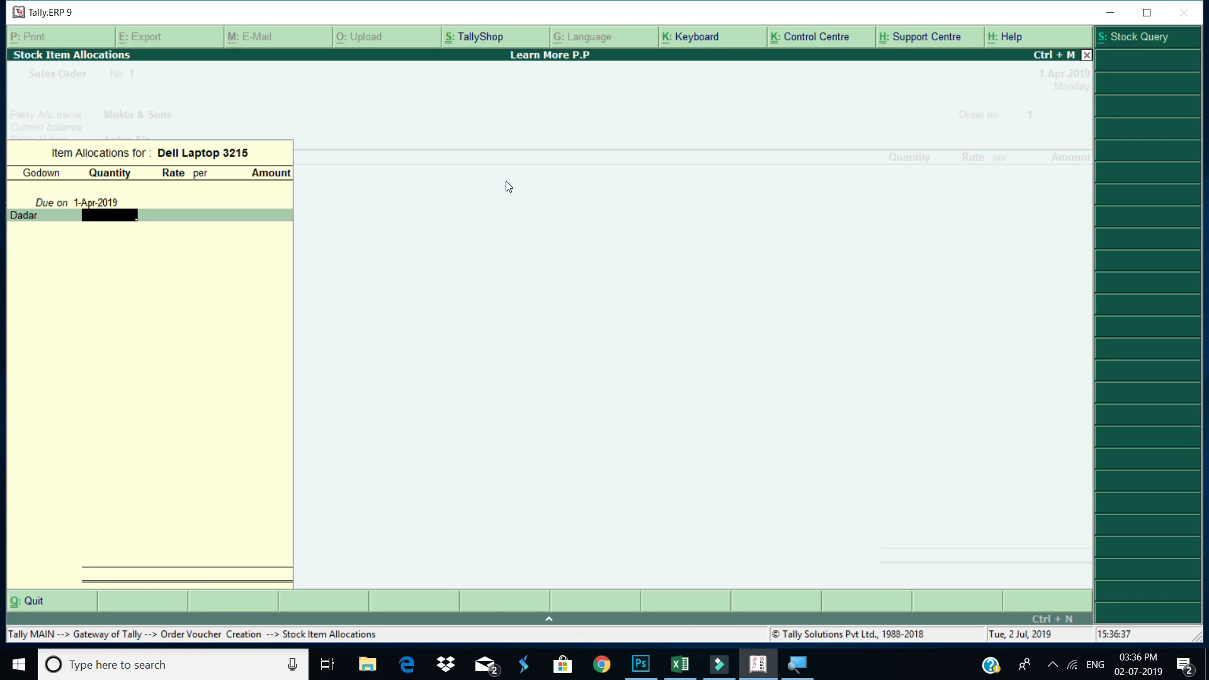
Enter a quantity of 30 nos at a rate of 28,000 for the Dadar allocation and complete the item allocation.
type("30")
key("Return")
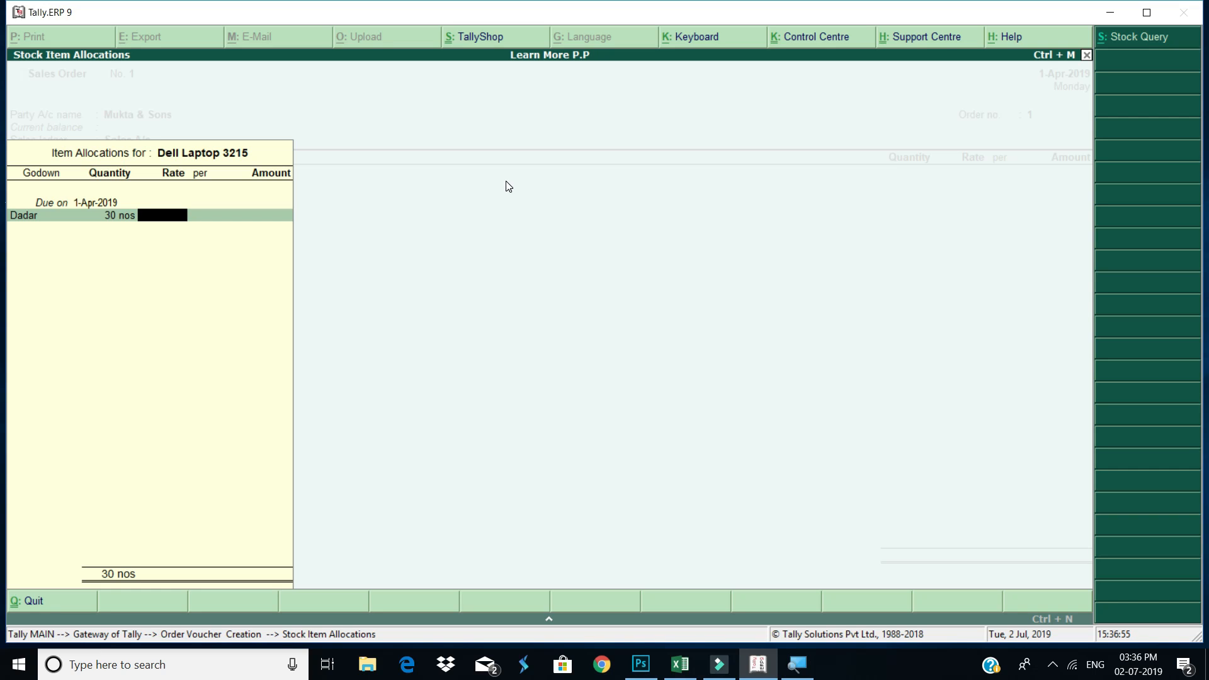
type("2800")
key("Return")
key("Return")
key("Return")
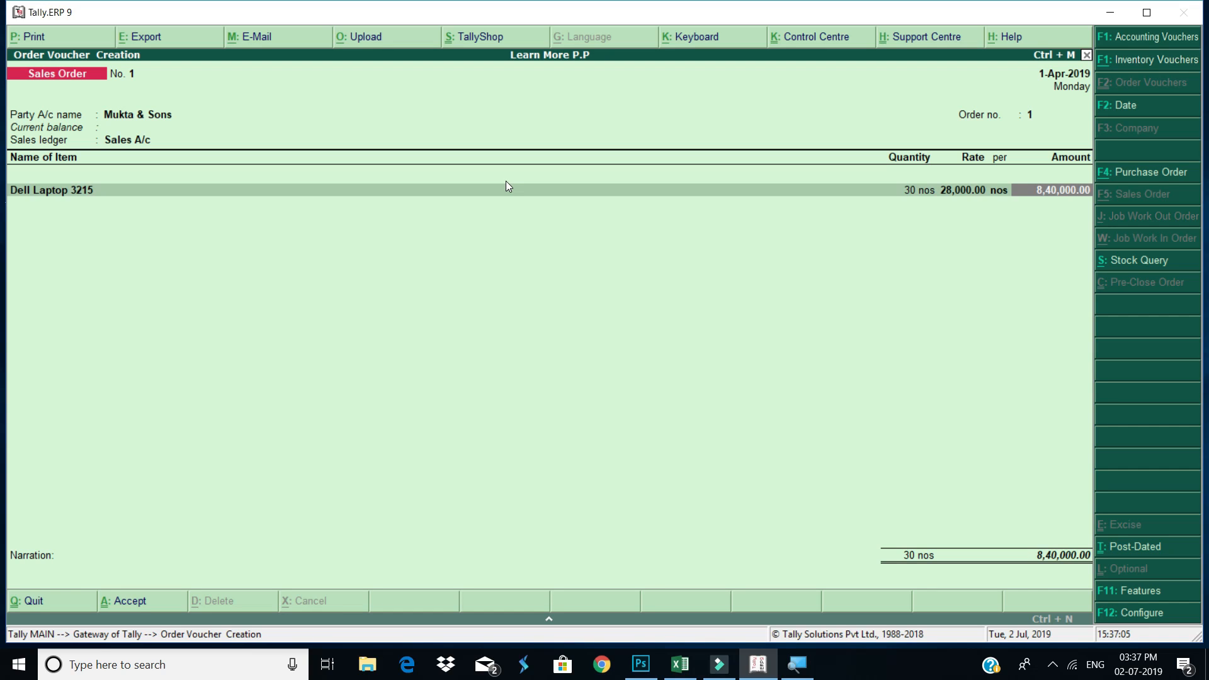
End the item list, leave the narration blank, and accept the sales order for Mukta & Sons.
key("Return")
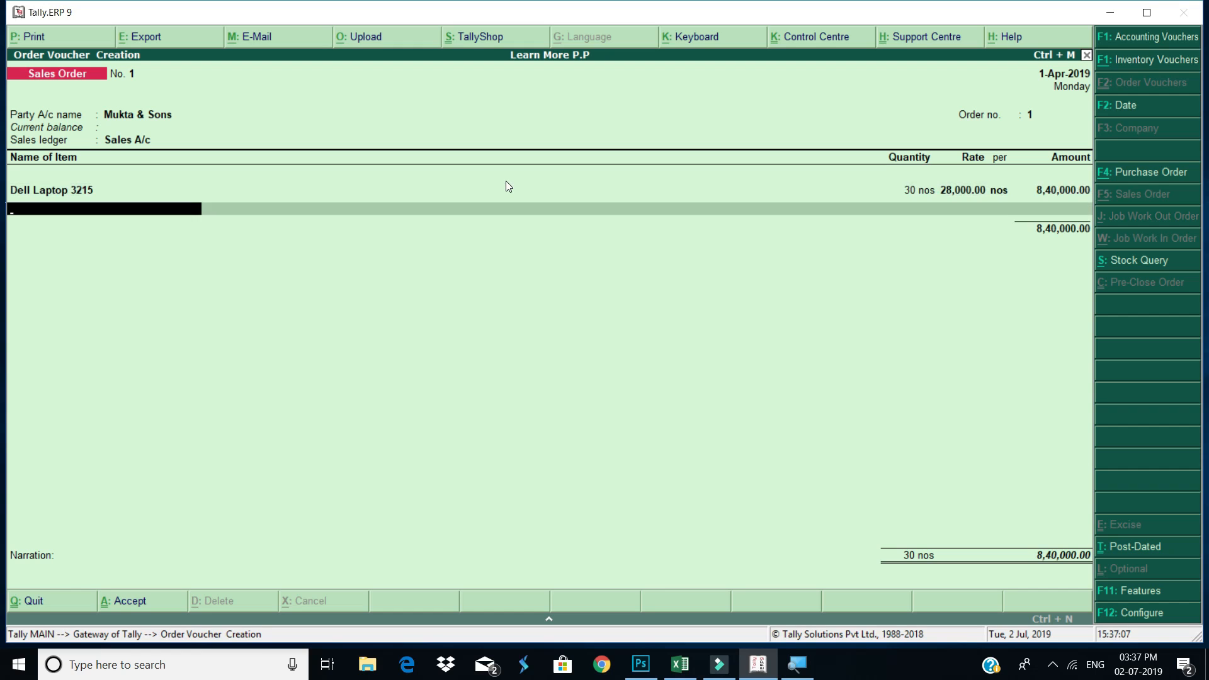
key("Return")
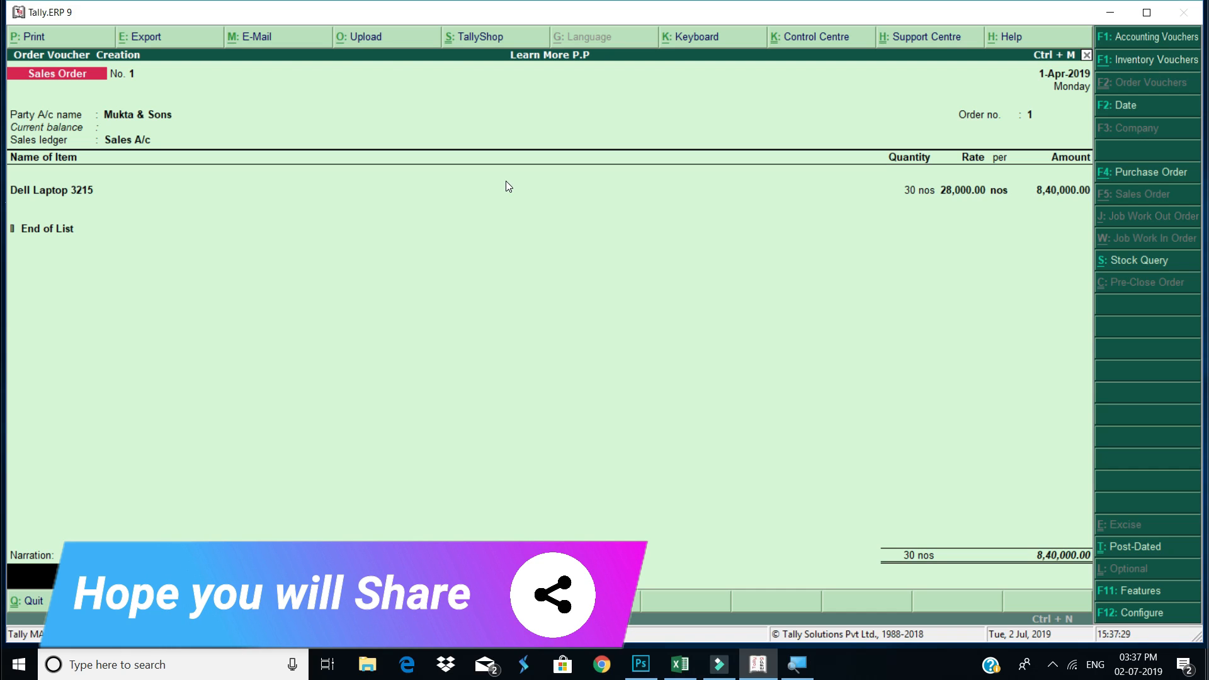
key("Return")
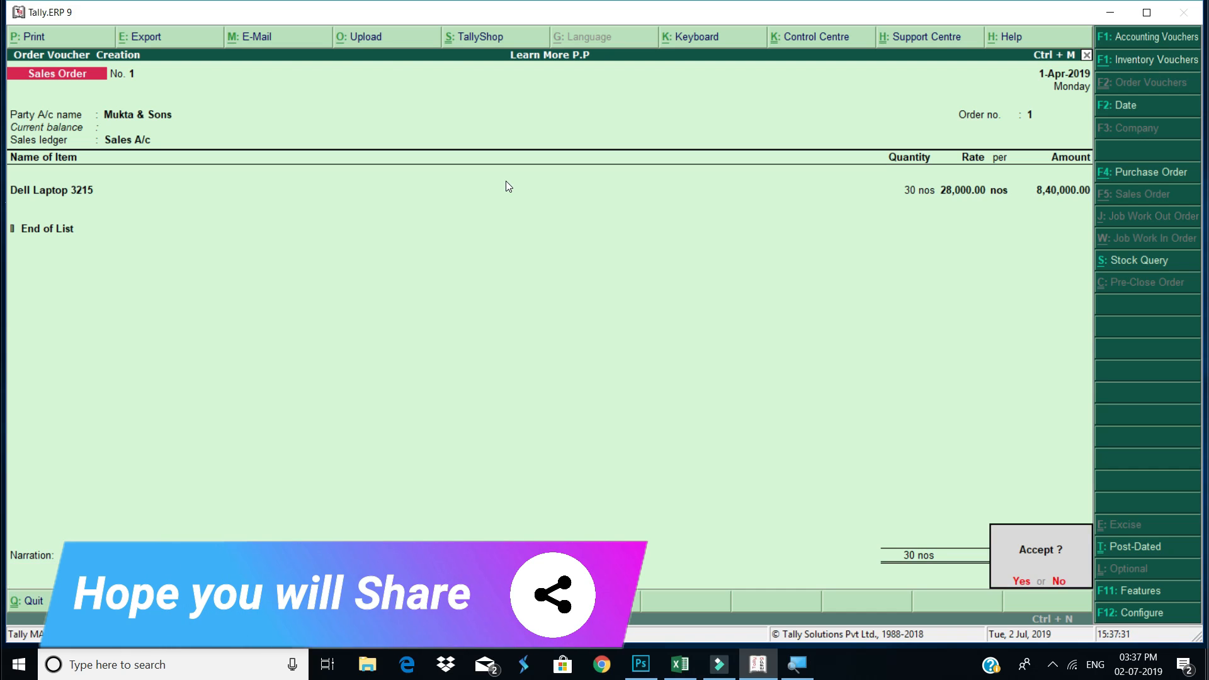
key("Return")
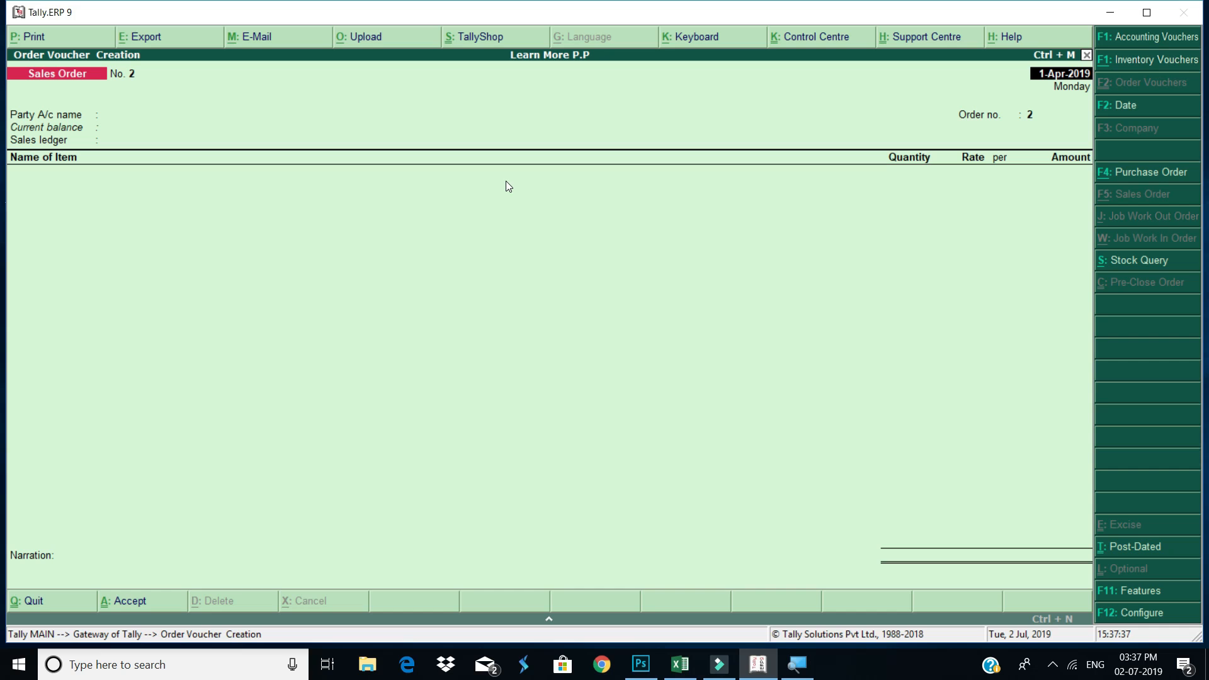
Quit the blank second sales order and open the Display reports from the Gateway of Tally.
key("Escape")
key("Return")
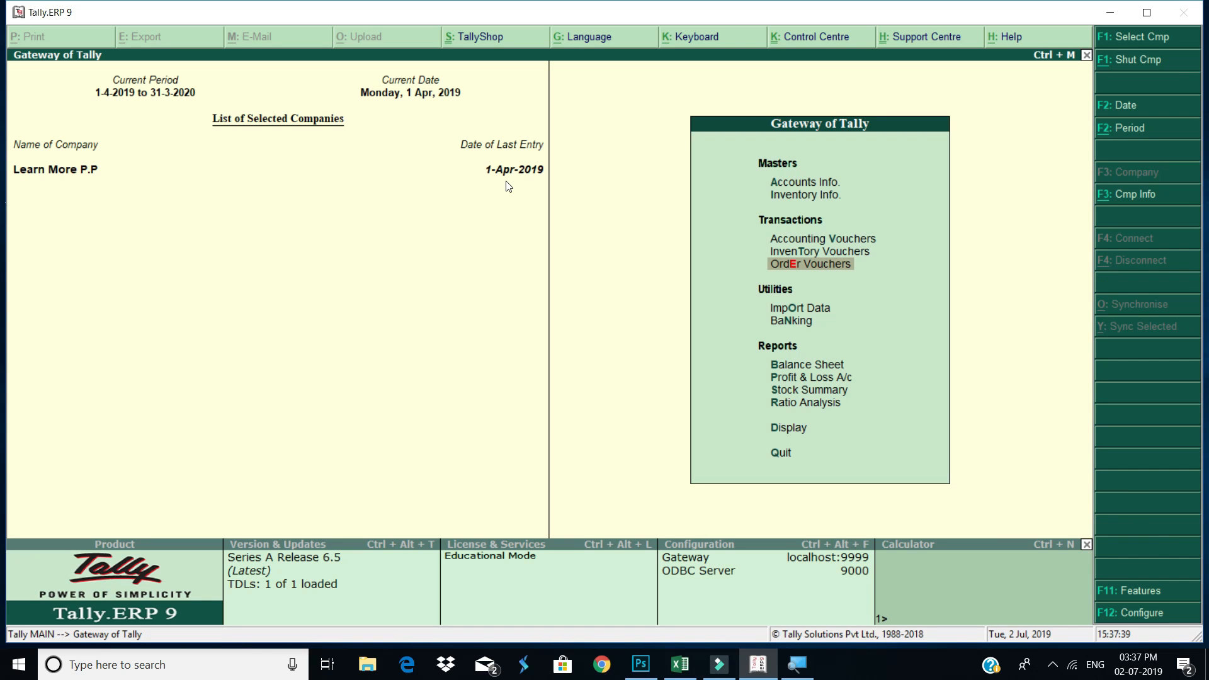
key("Down")
key("Down")
key("Down")
key("Down")
key("Down")
key("Down")
key("Down")
key("Down")
key("Up")
key("Return")
Open the stock-item view choice for sales order outstandings in the Statements of Inventory.
key("Down")
key("Down")
key("Down")
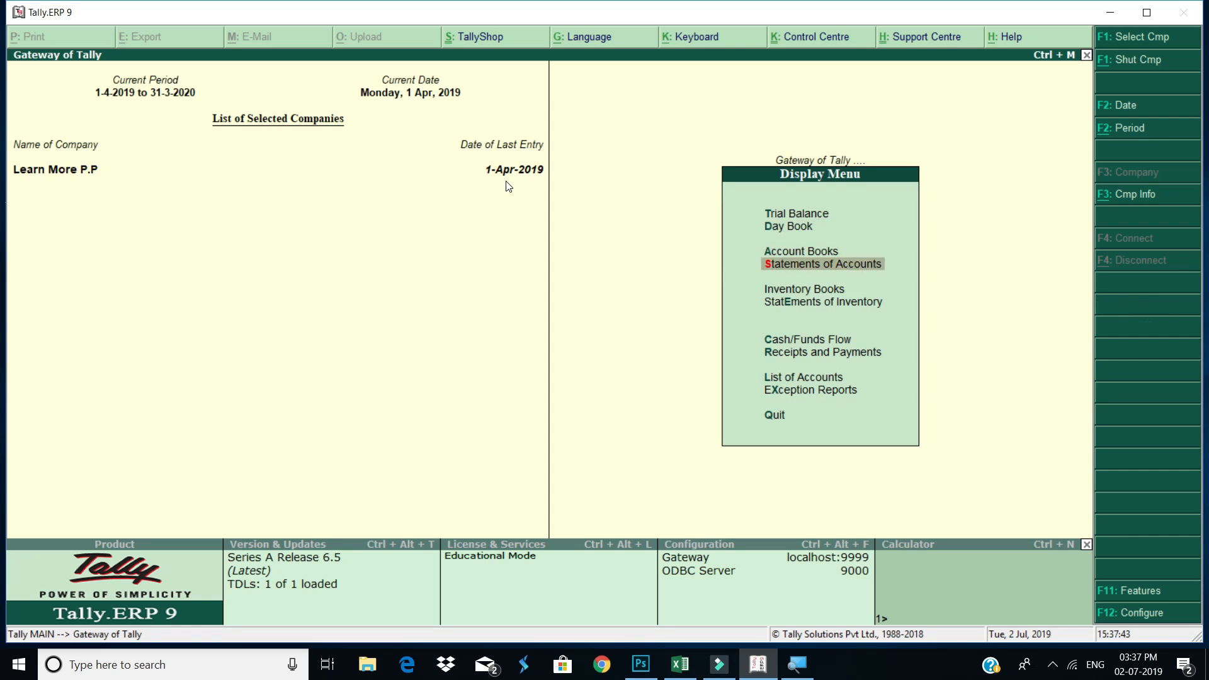
key("Down")
key("Down")
key("Escape")
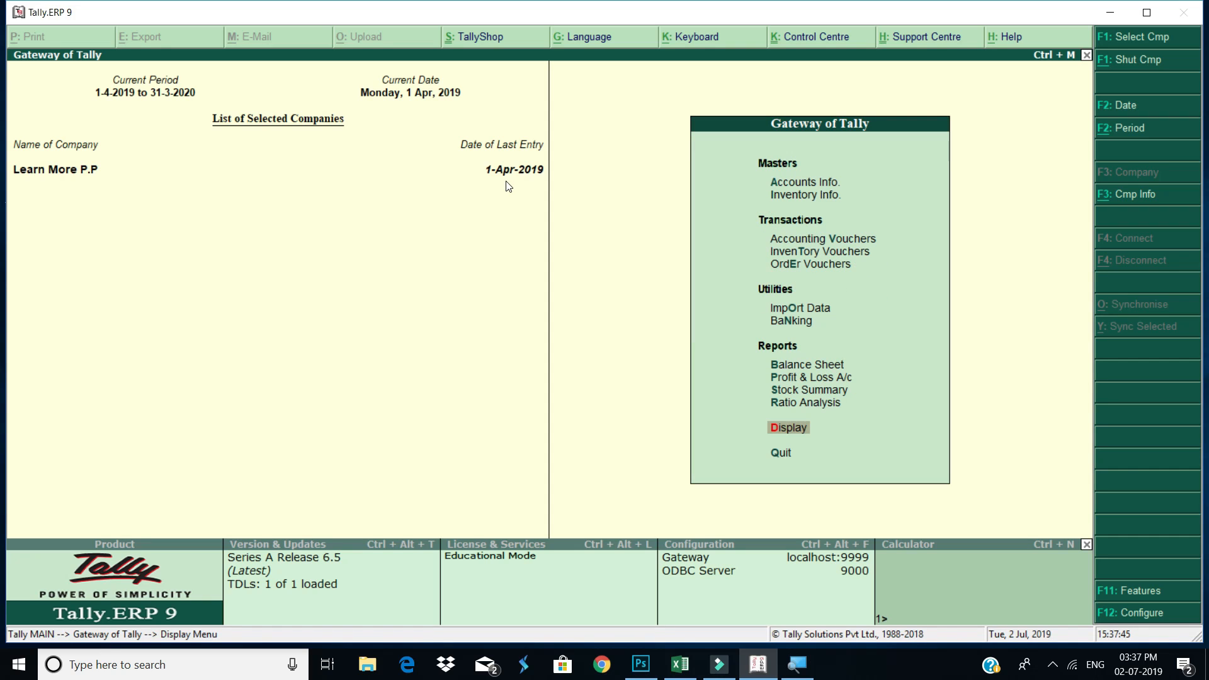
key("Return")
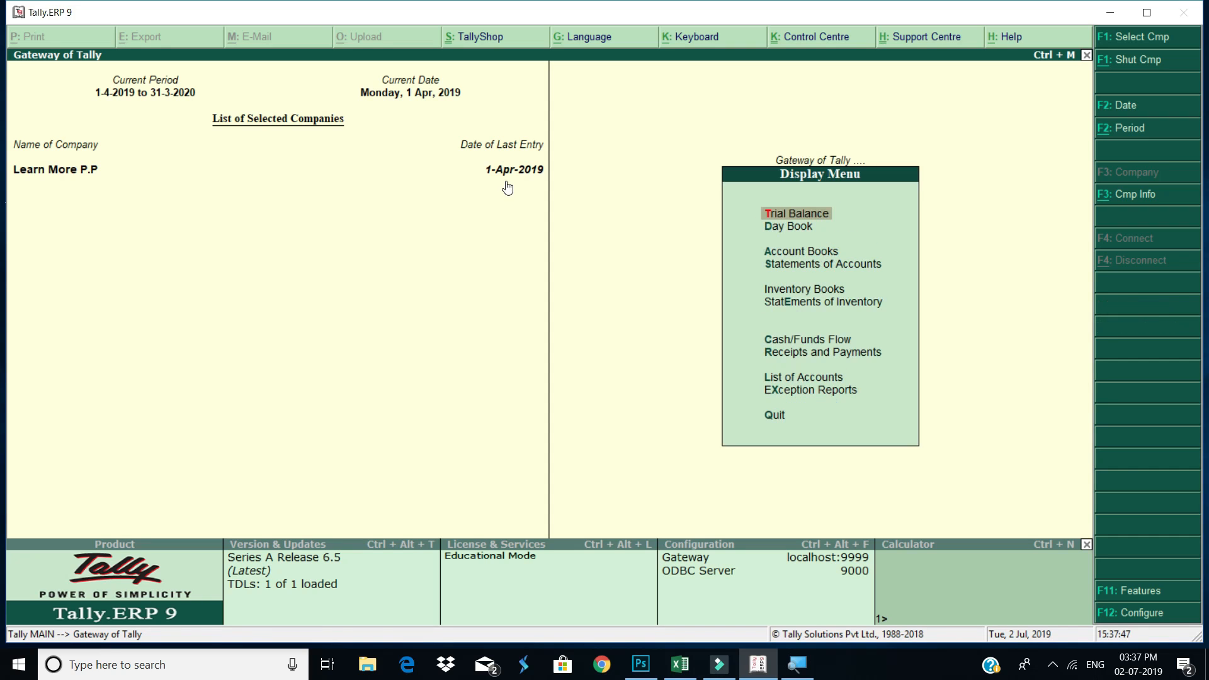
key("e")
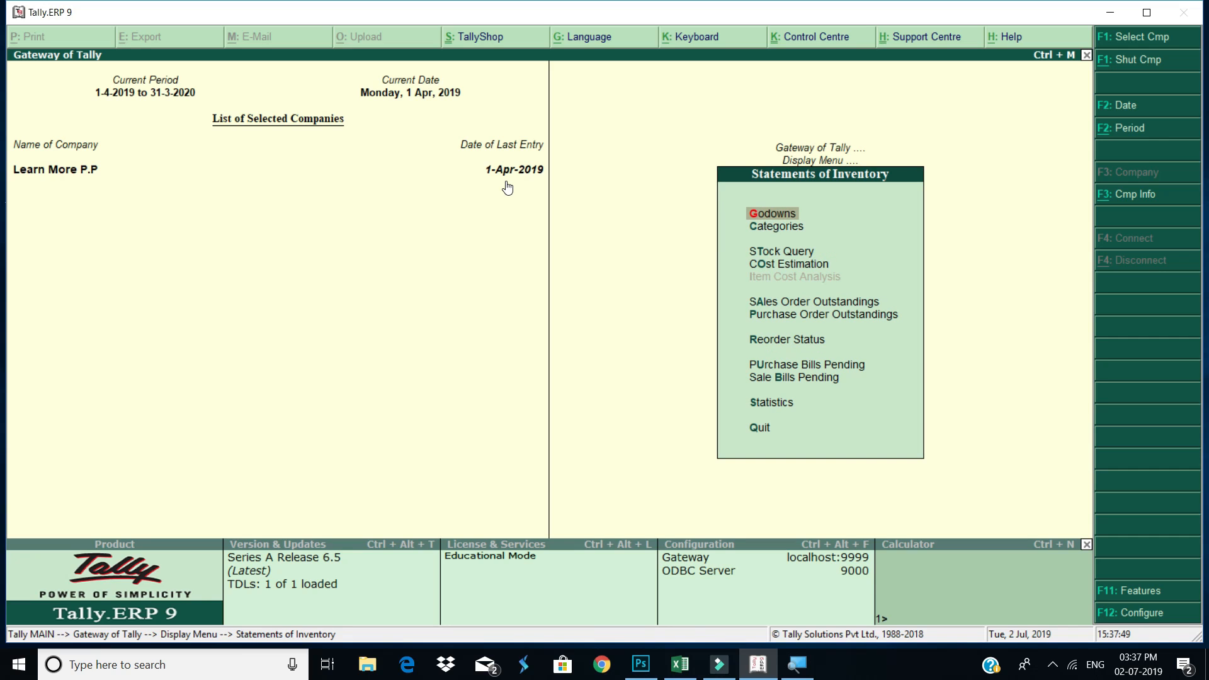
key("a")
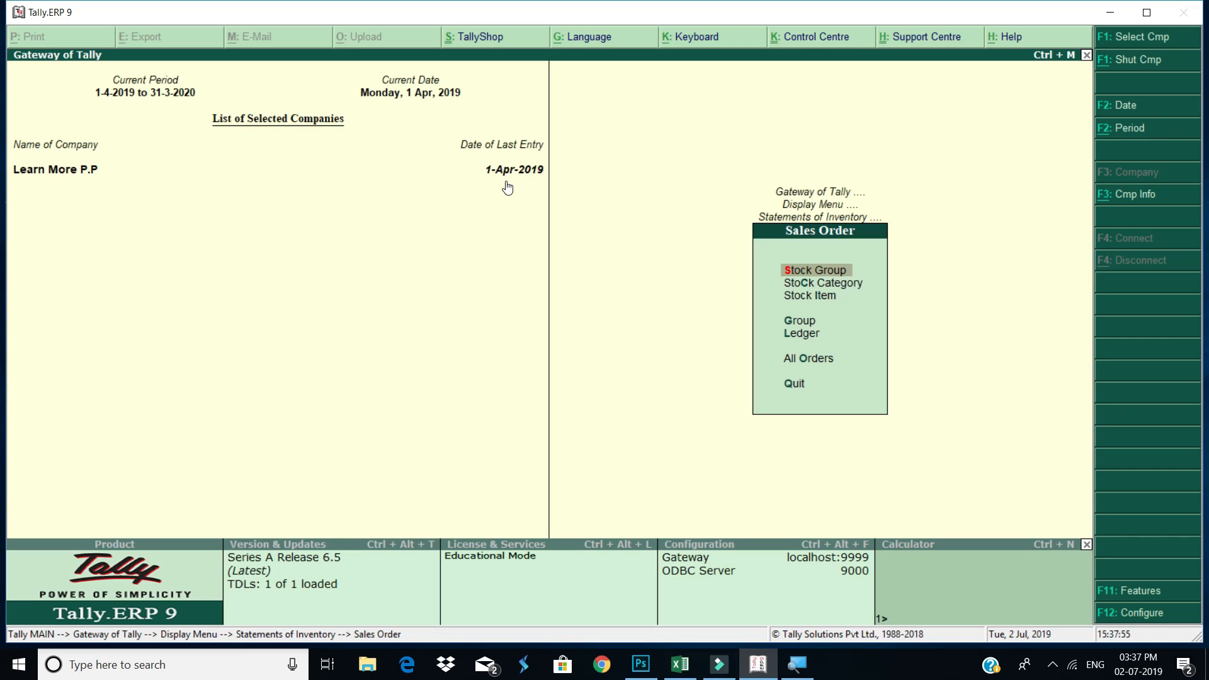
key("i")
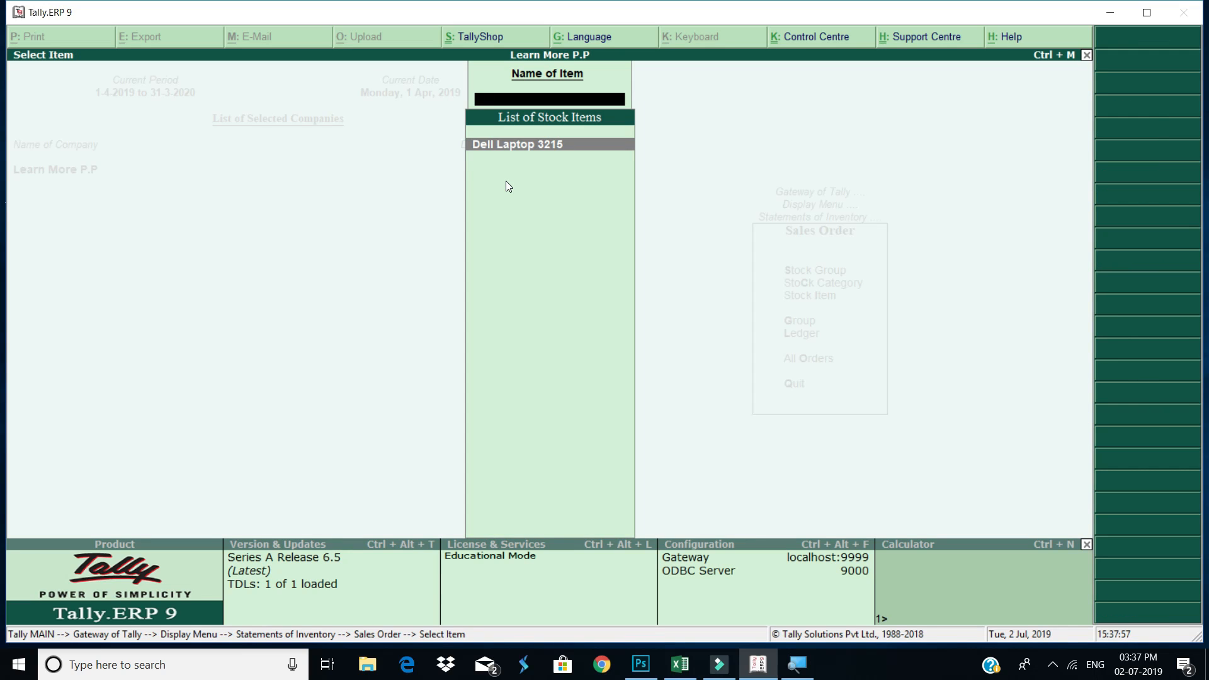
Review the outstanding sales order details for Dell Laptop 3215, and return to the Gateway of Tally.
key("Return")
key("Return")
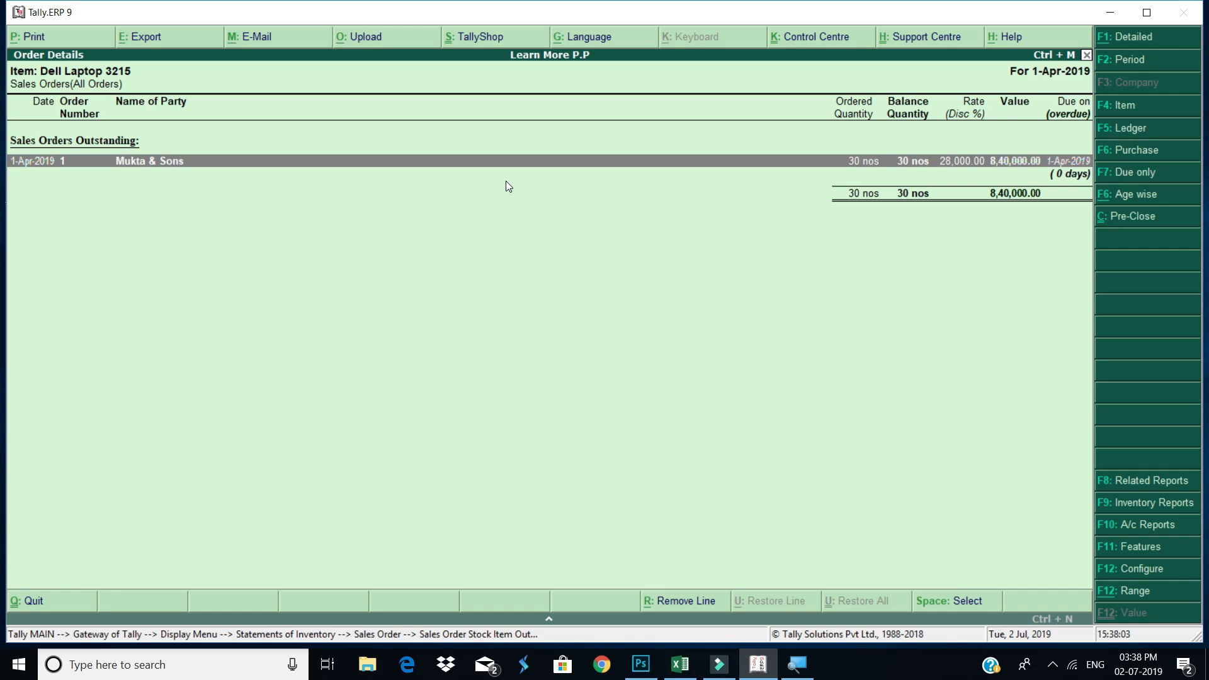
key("Escape")
key("Escape")
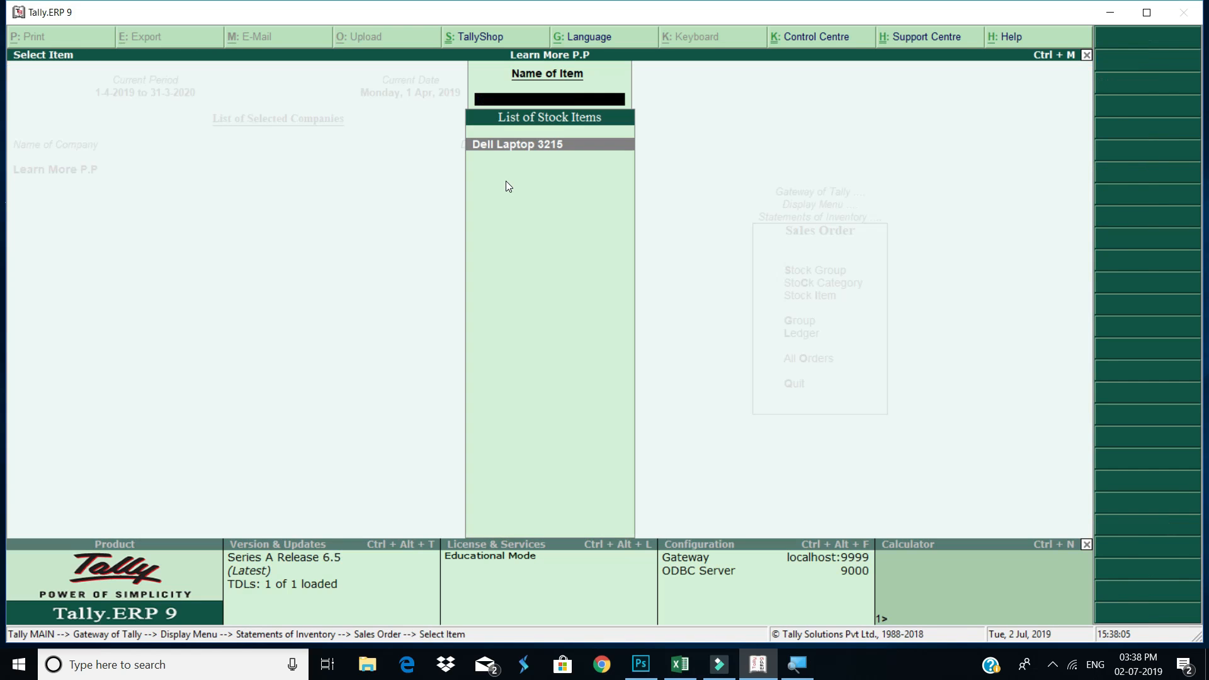
key("Escape")
key("Escape")
key("Escape")
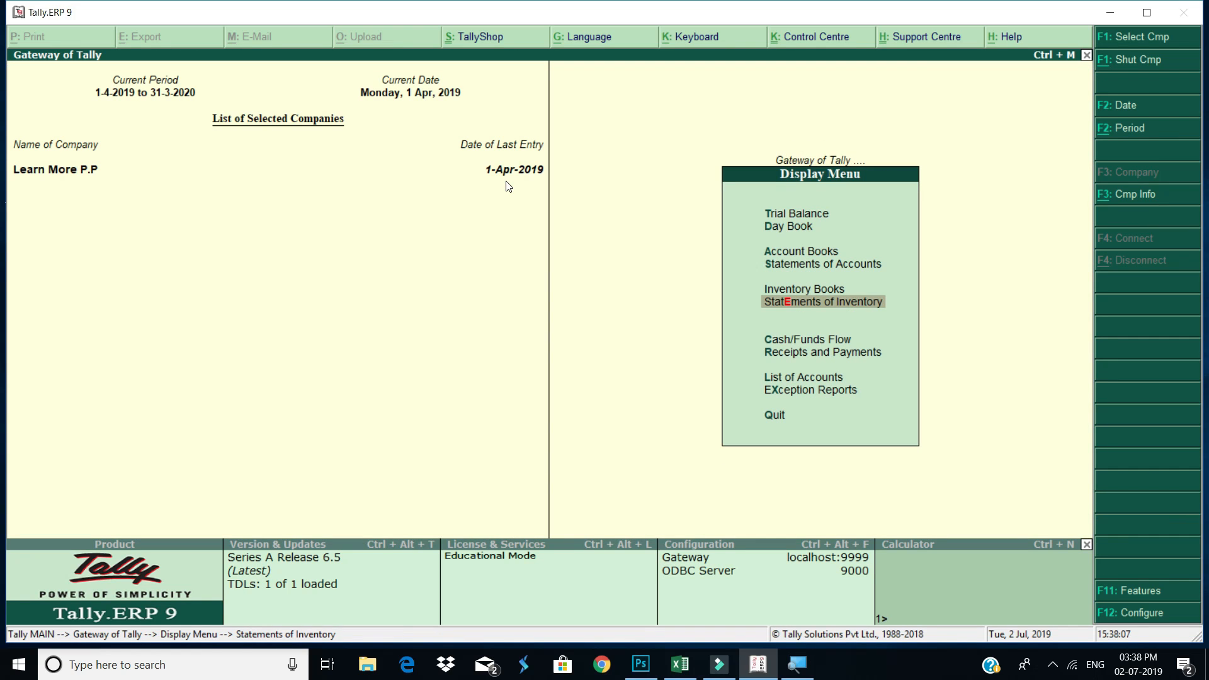
key("Escape")
Start a new Delivery Note voucher under Inventory Vouchers.
key("Up")
key("Up")
key("Up")
key("Up")
key("Up")
key("Up")
key("Up")
key("Up")
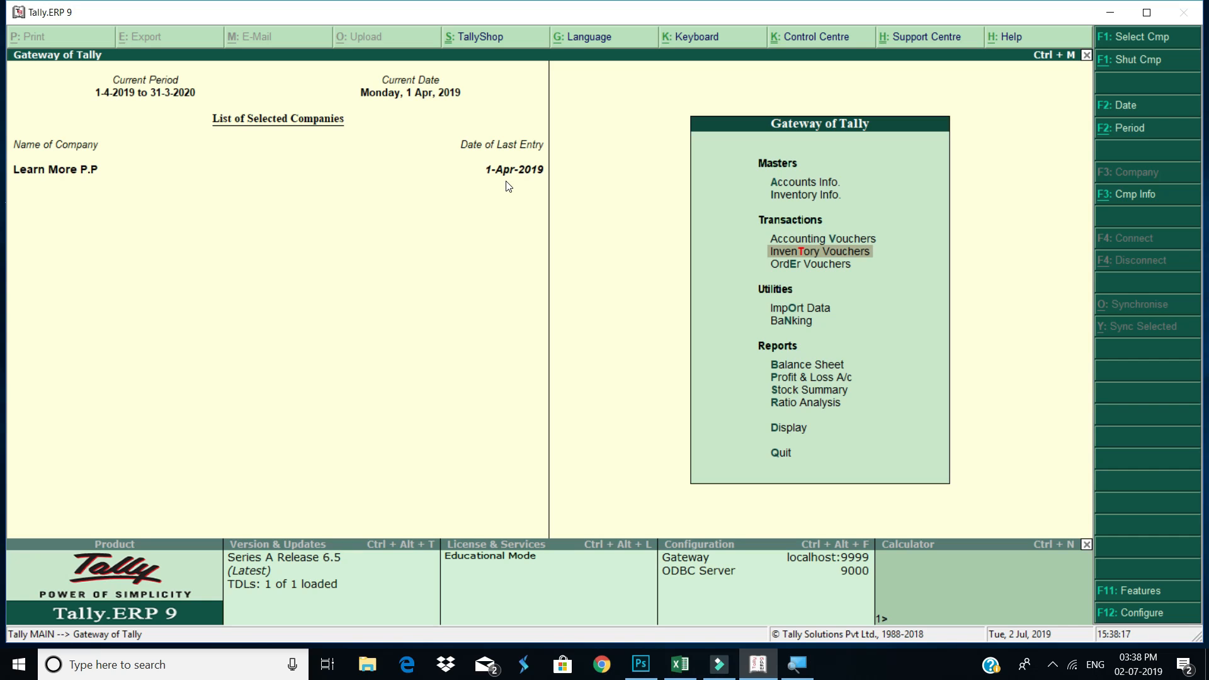
key("Return")
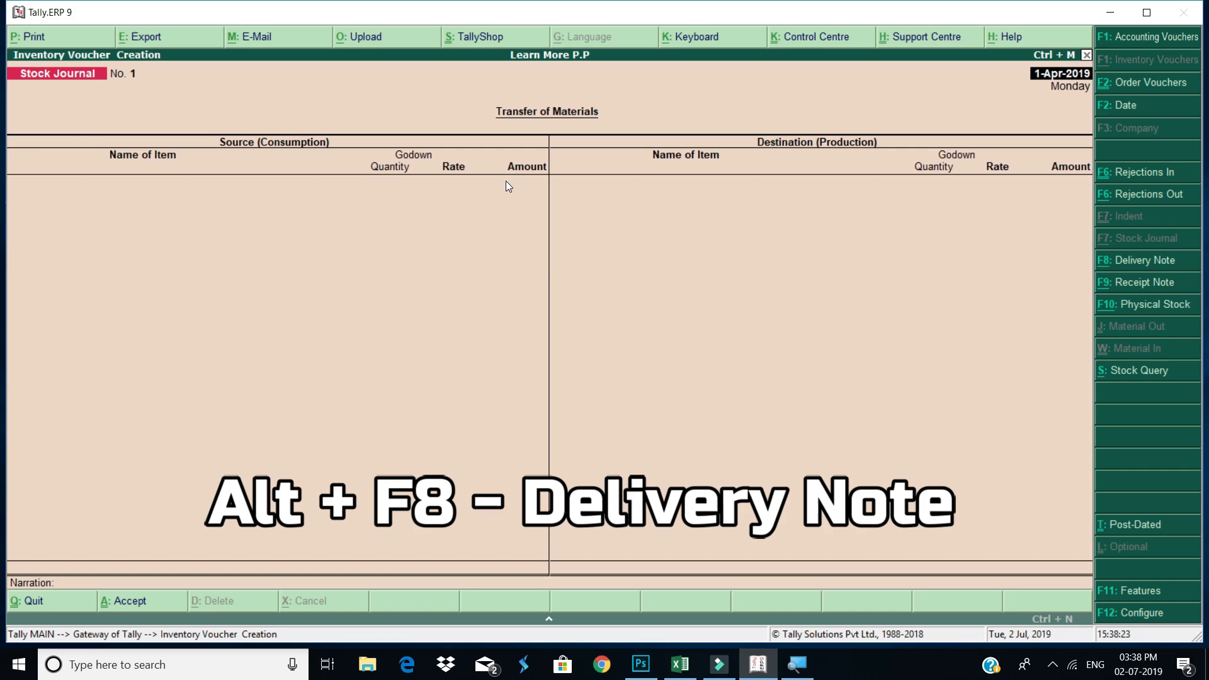
key("alt+F8")
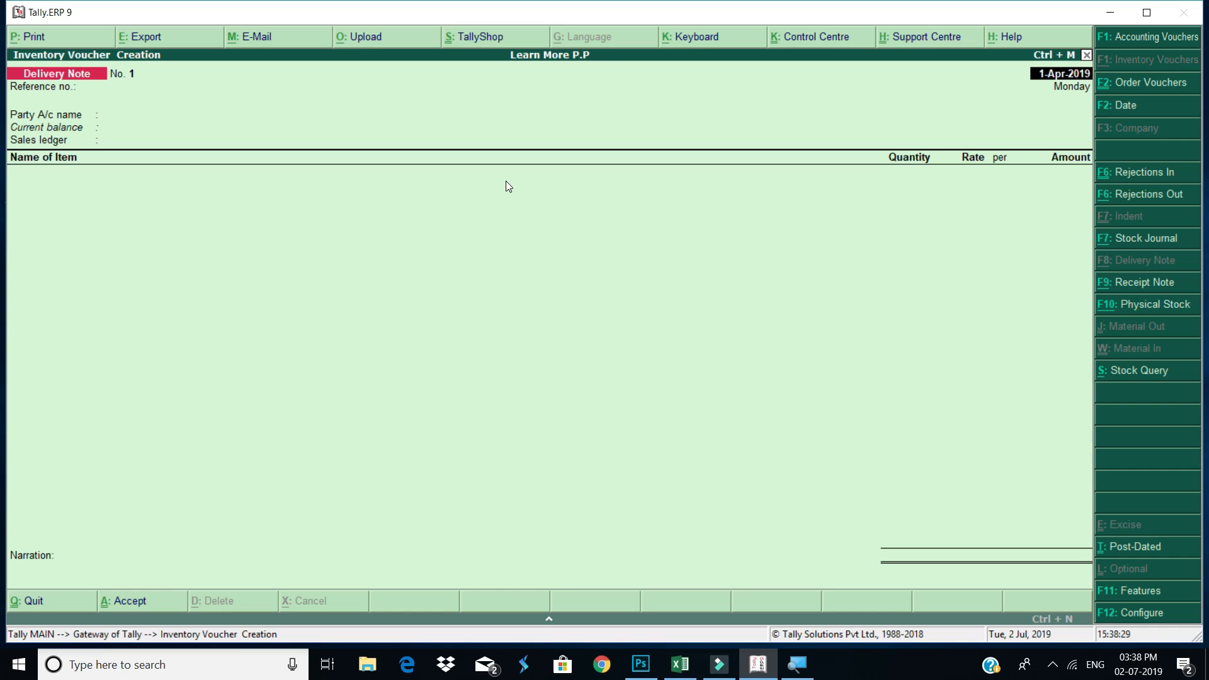
Keep the voucher date and set the Delivery Note's party account to Mukta & Sons.
key("Return")
key("Return")
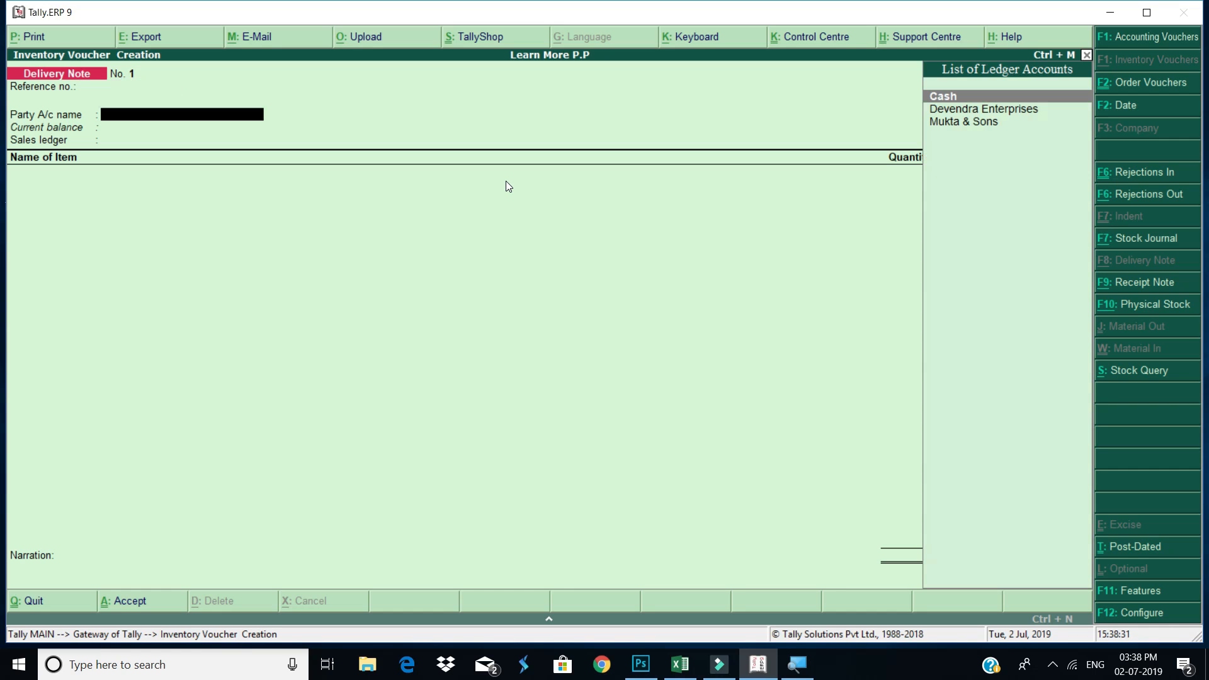
key("Down")
key("Down")
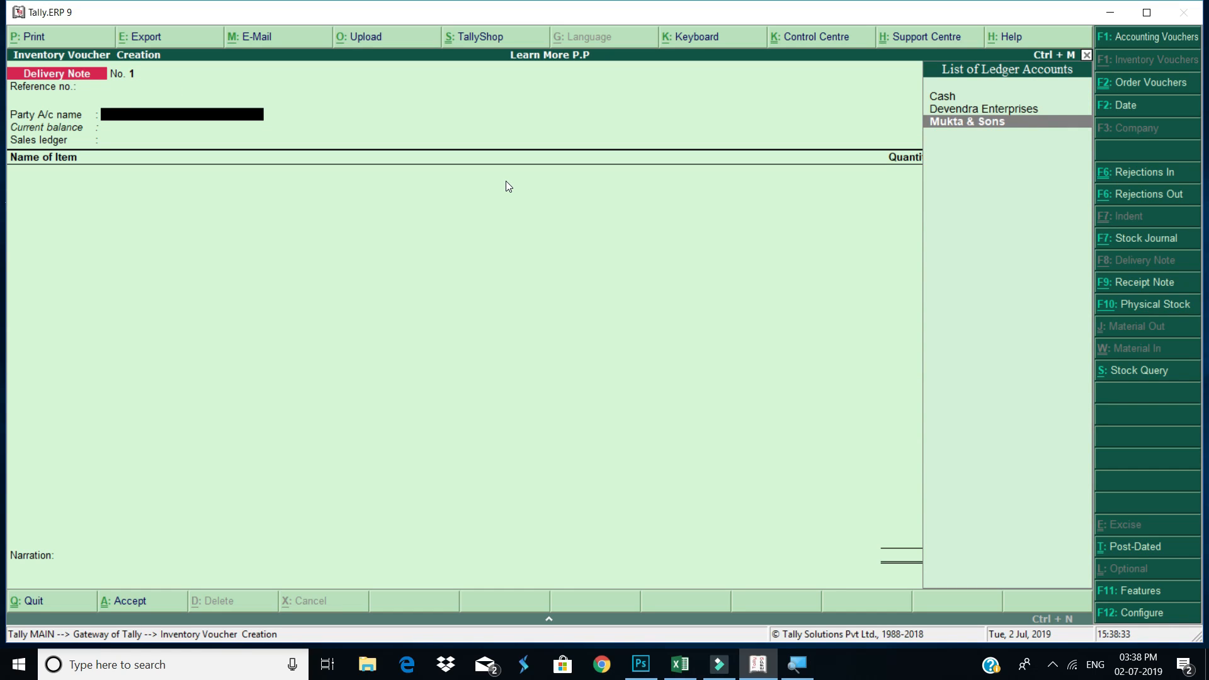
key("Return")
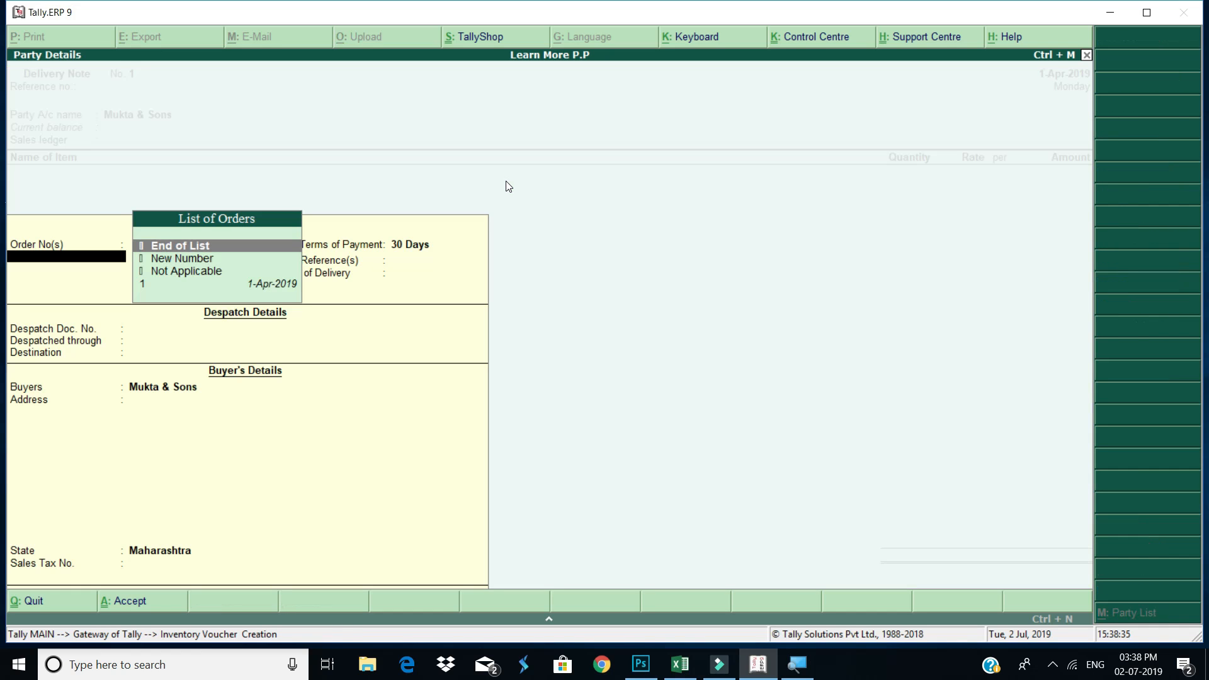
Link sales order 1 of 1-Apr-2019 to the Delivery Note, keeping the remaining party details and the Sales A/c ledger.
key("Down")
key("Down")
key("Down")
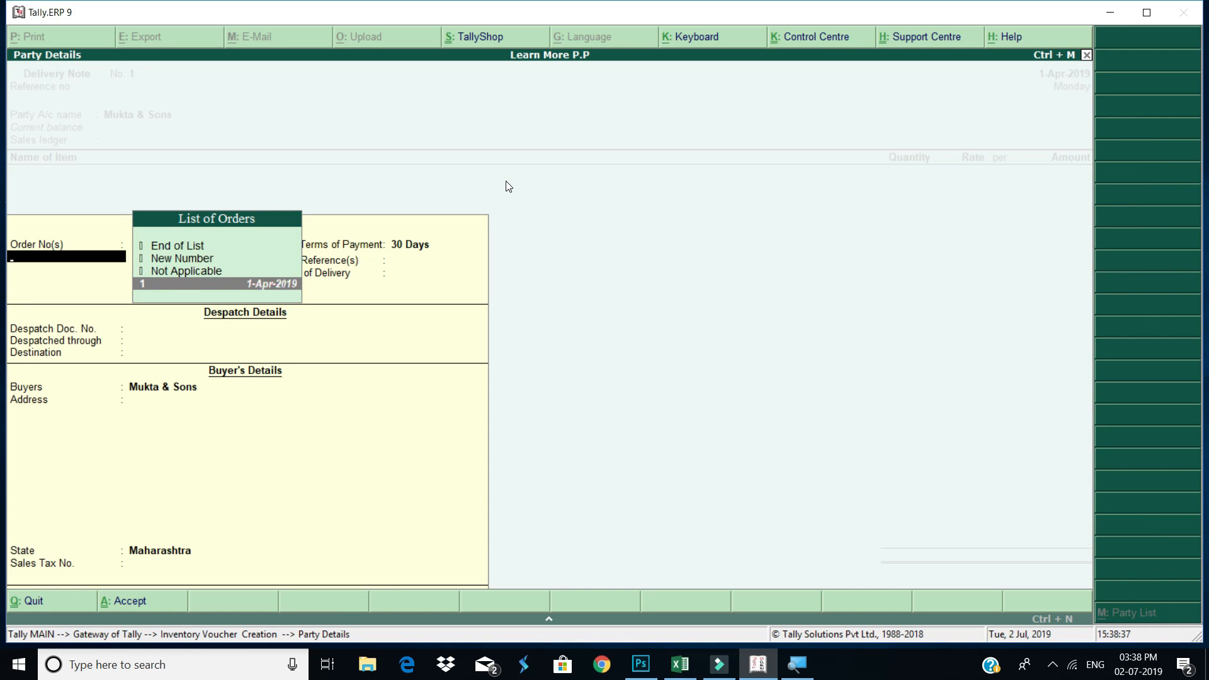
key("Return")
key("Return")
key("Return")
key("Return")
key("Return")
key("Return")
key("Return")
key("Return")
key("Return")
key("Return")
key("Return")
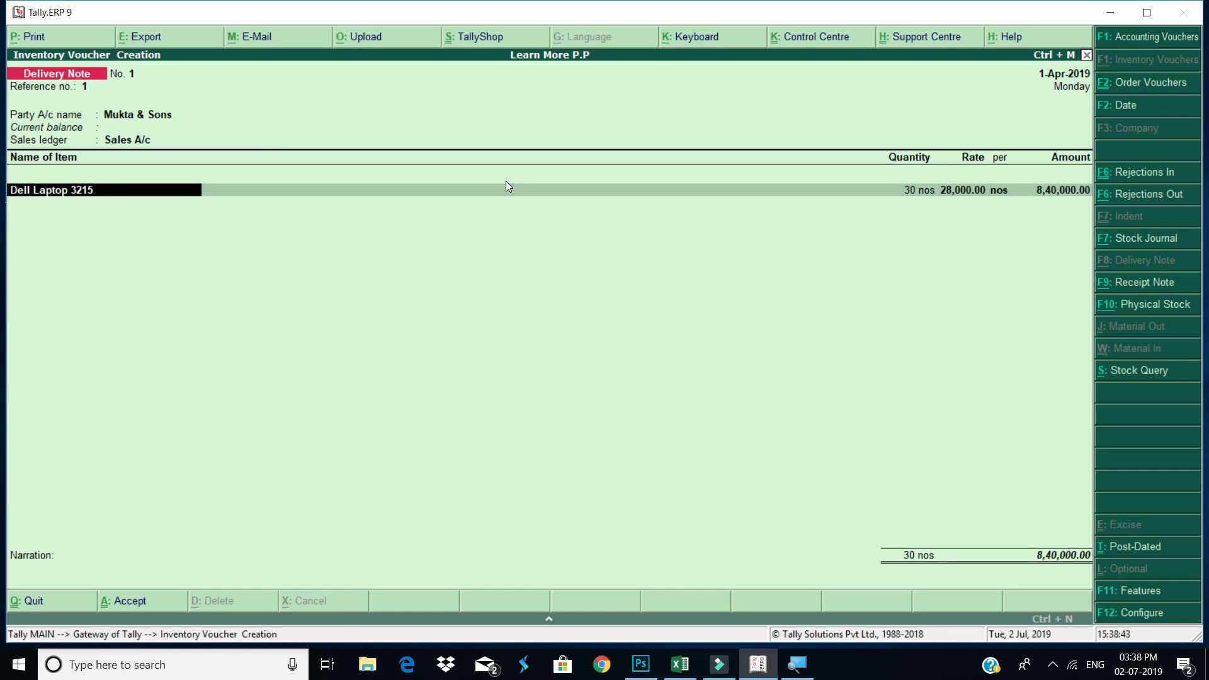
Allocate the 30 nos of Dell Laptop 3215 to tracking number 1 and save the Delivery Note.
key("BackSpace")
key("Return")
key("Return")
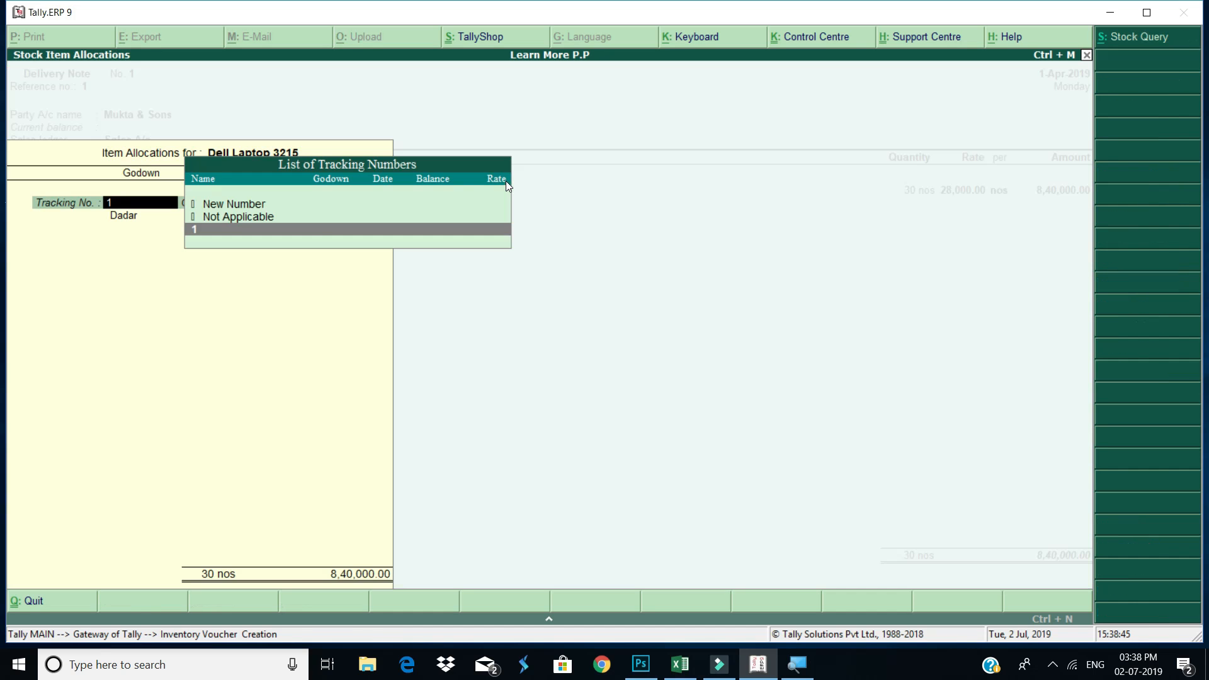
key("Return")
key("Return")
key("Return")
key("Return")
key("Return")
key("Return")
key("Return")
key("Return")
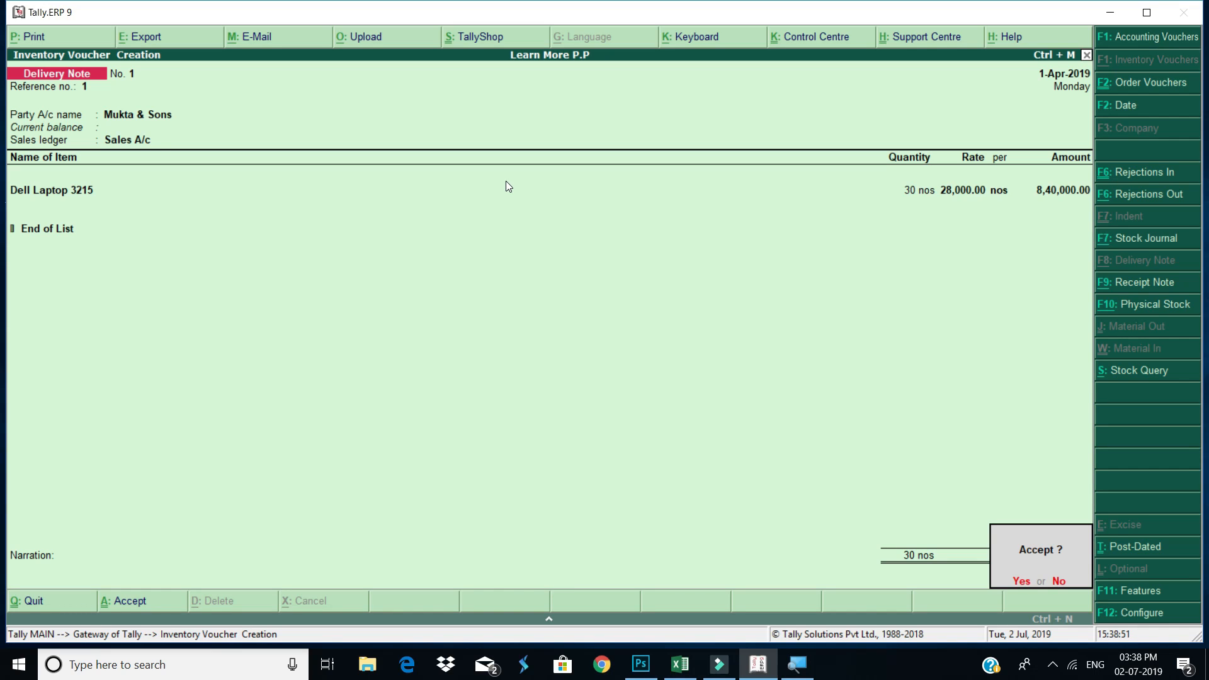
key("Return")
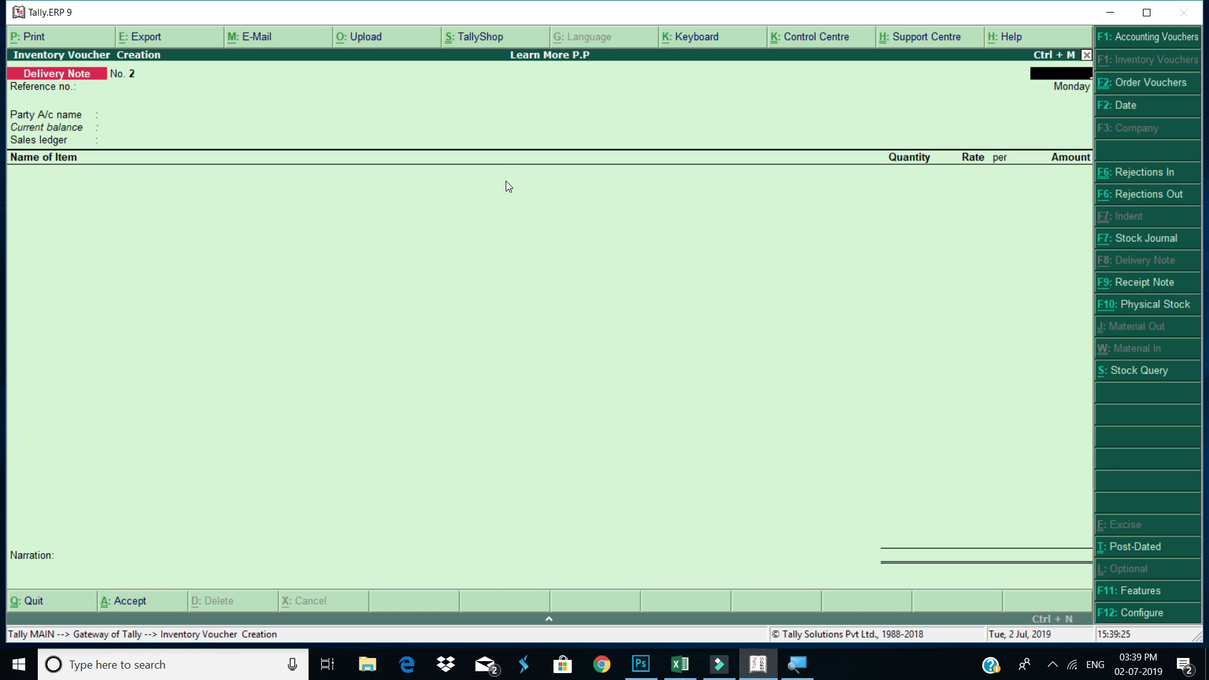
Leave the blank second Delivery Note, check the laptop stock in the Stock Summary, and return to the Gateway of Tally.
key("Escape")
key("Down")
key("Down")
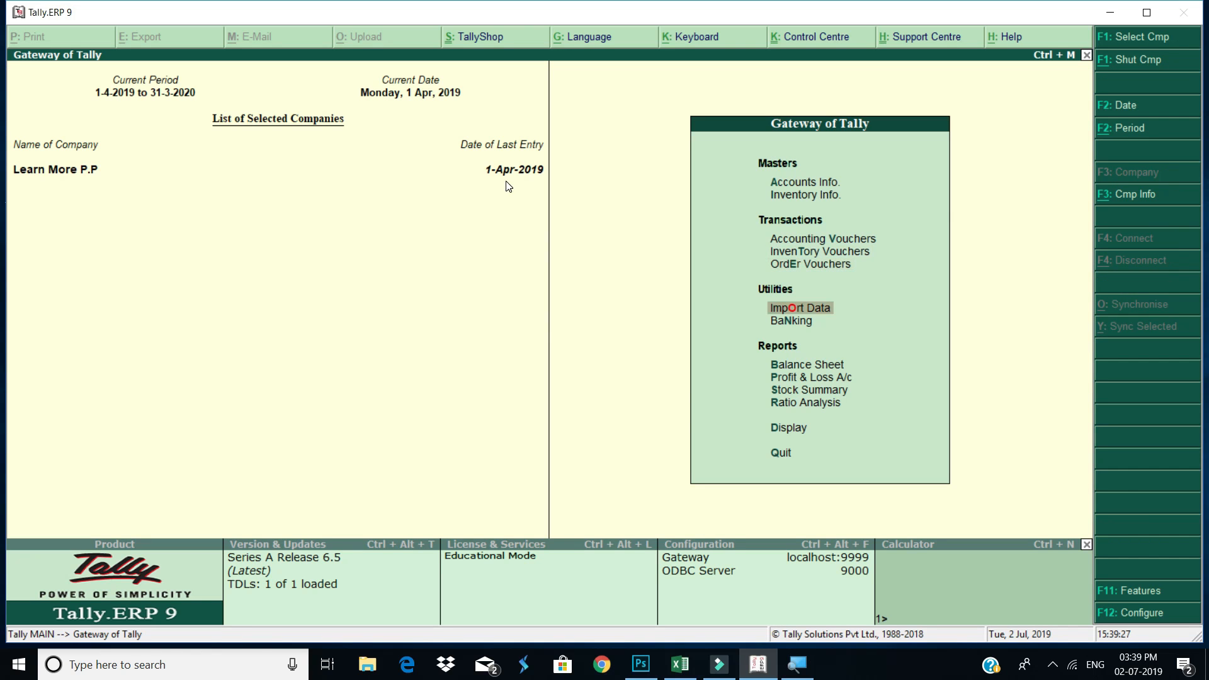
key("Down")
key("Down")
key("Down")
key("Down")
key("Return")
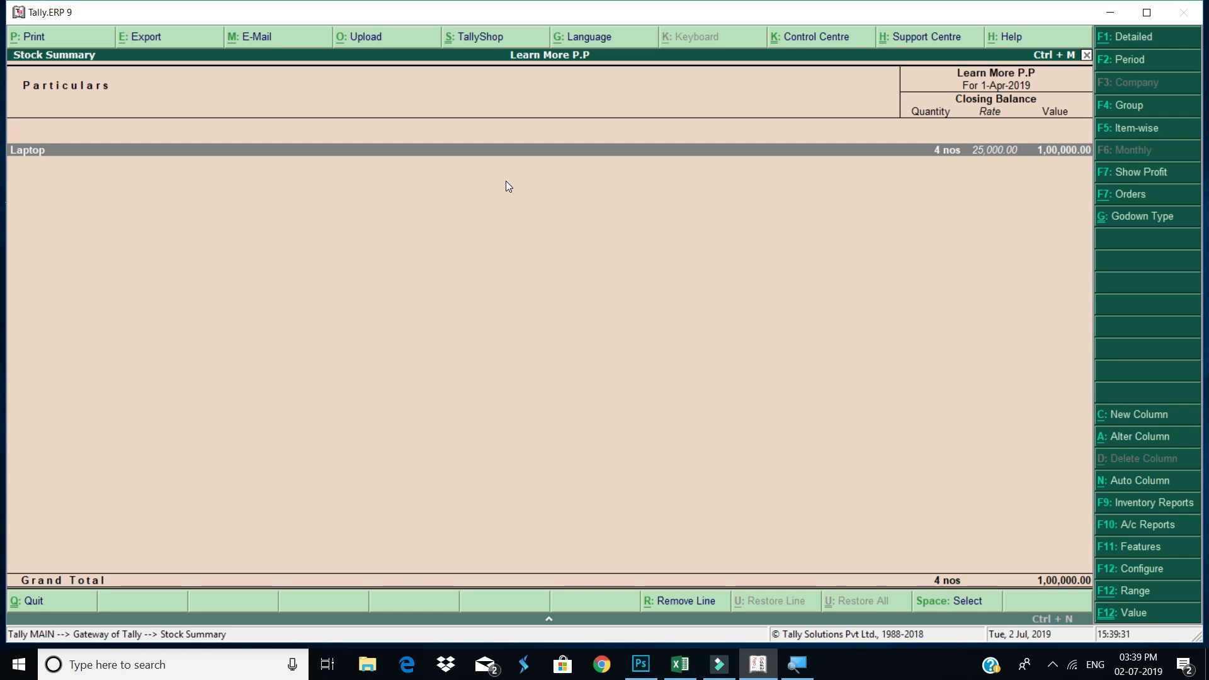
key("Escape")
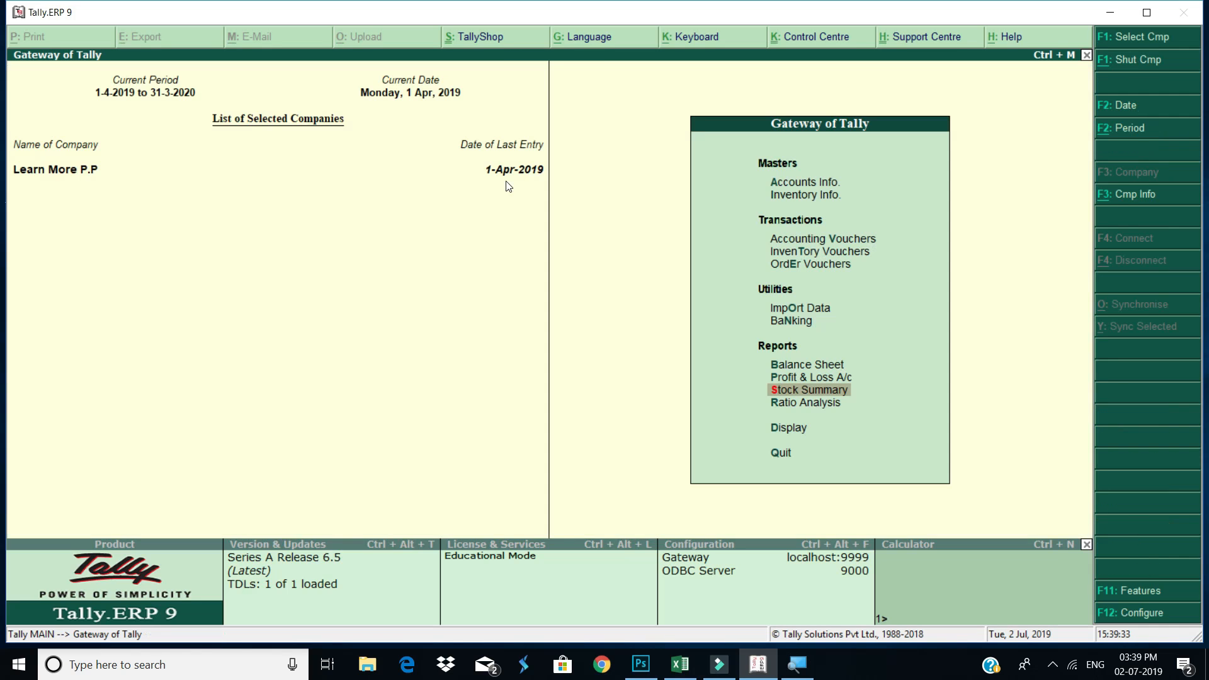
Start a new Rejections In voucher from Accounting Vouchers.
key("Up")
key("Up")
key("Up")
key("Up")
key("Up")
key("Up")
key("Up")
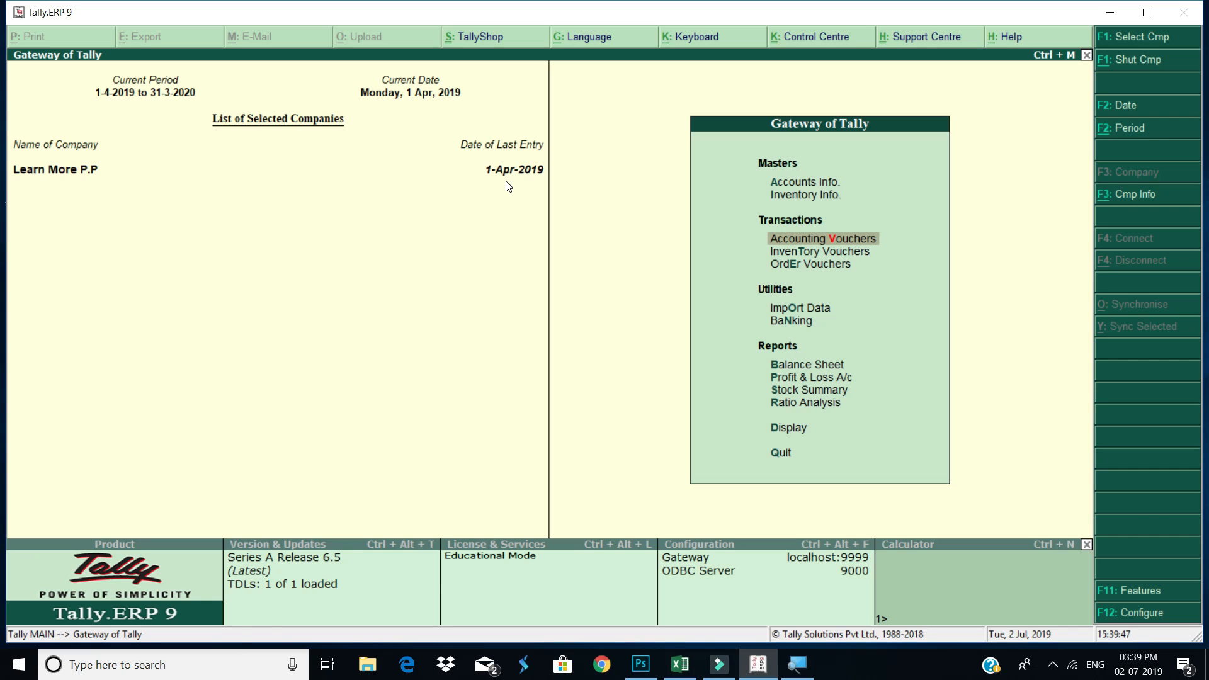
key("Return")
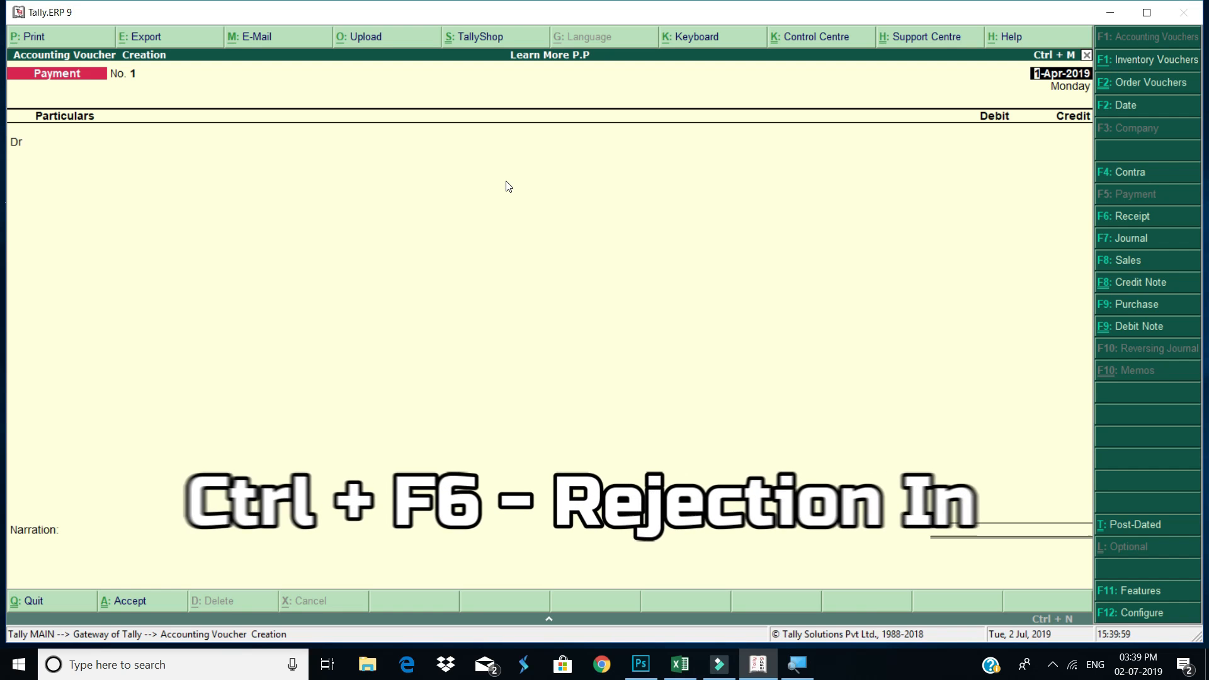
key("ctrl+F6")
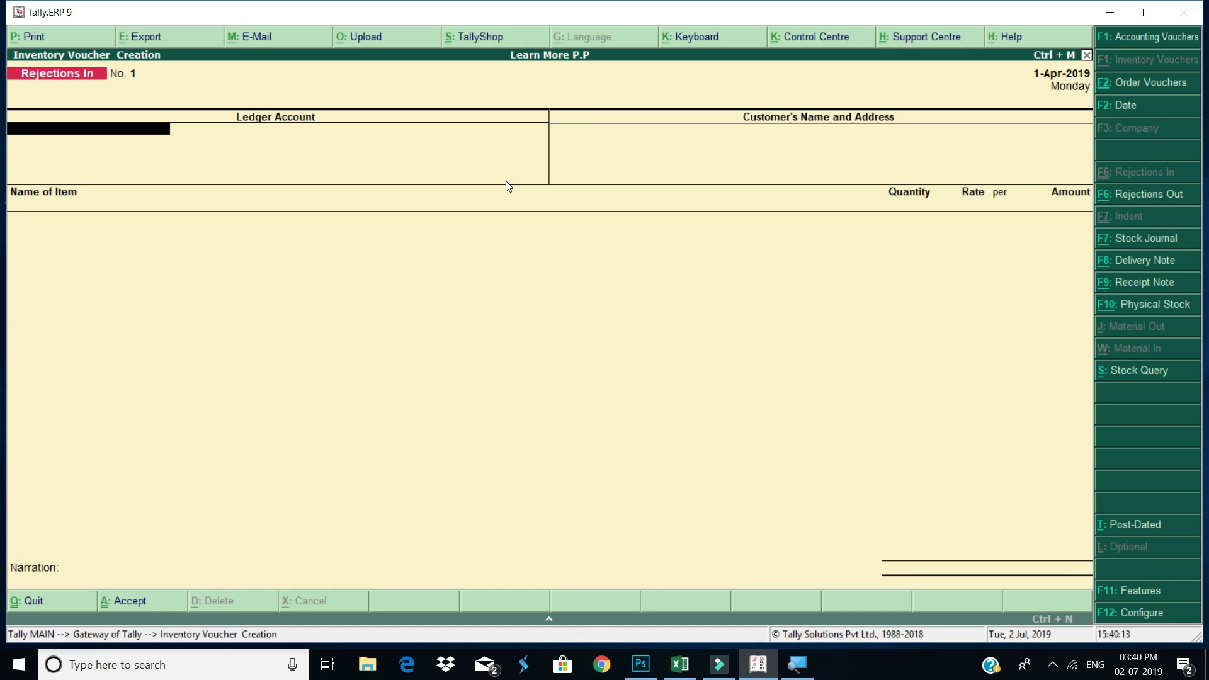
Set the Rejections In ledger account and customer name to Mukta & Sons.
type("D")
key("Return")
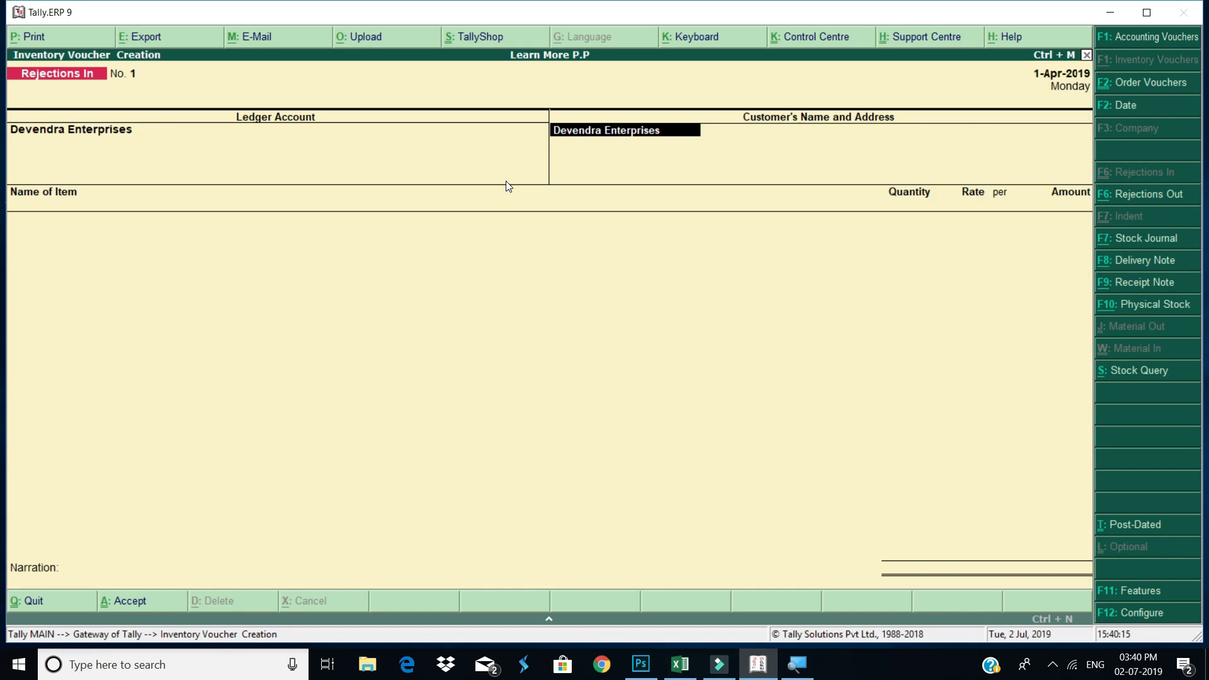
key("BackSpace")
type("M")
key("Return")
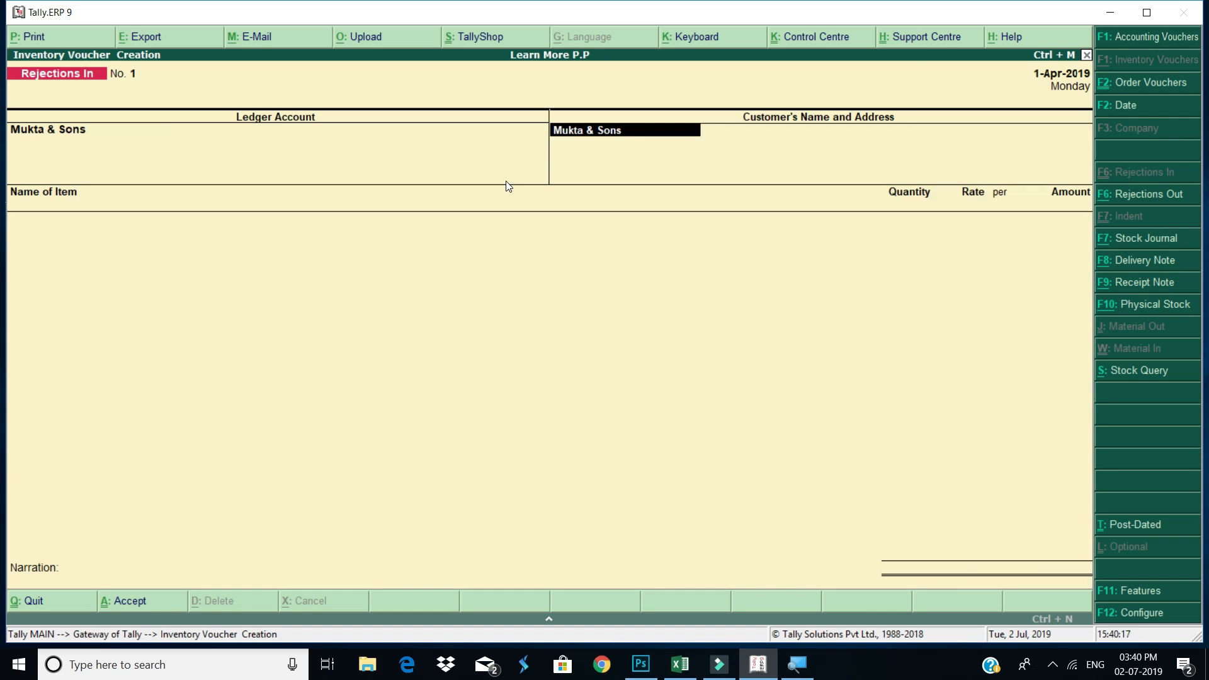
key("Return")
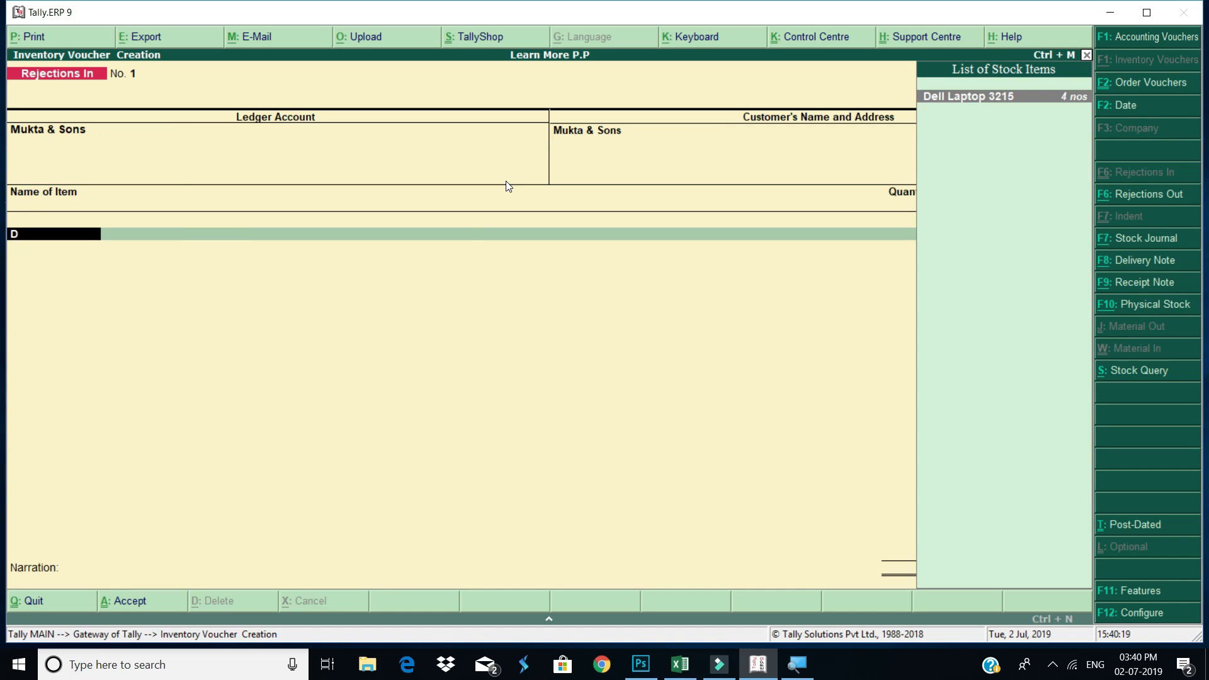
Record 4 nos of Dell Laptop 3215 returned against tracking number 1 at the Dadar godown, and save the Rejections In voucher.
key("Return")
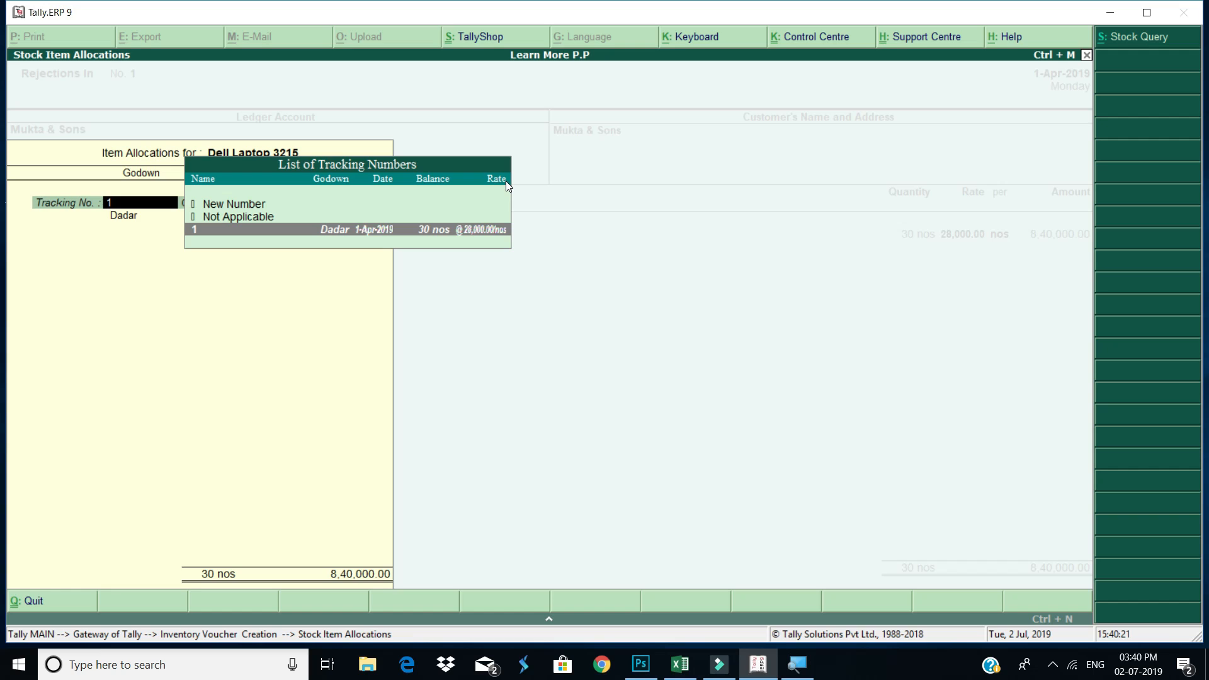
key("Return")
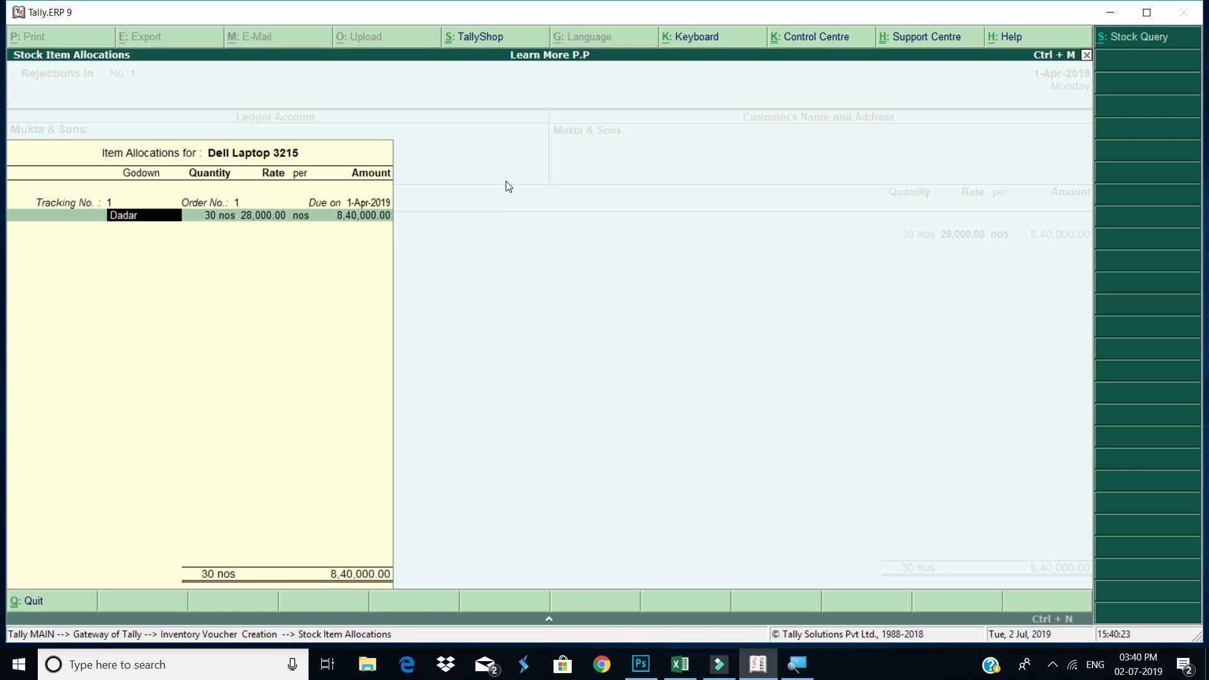
key("Return")
type("4")
key("Return")
key("Return")
key("Return")
key("Return")
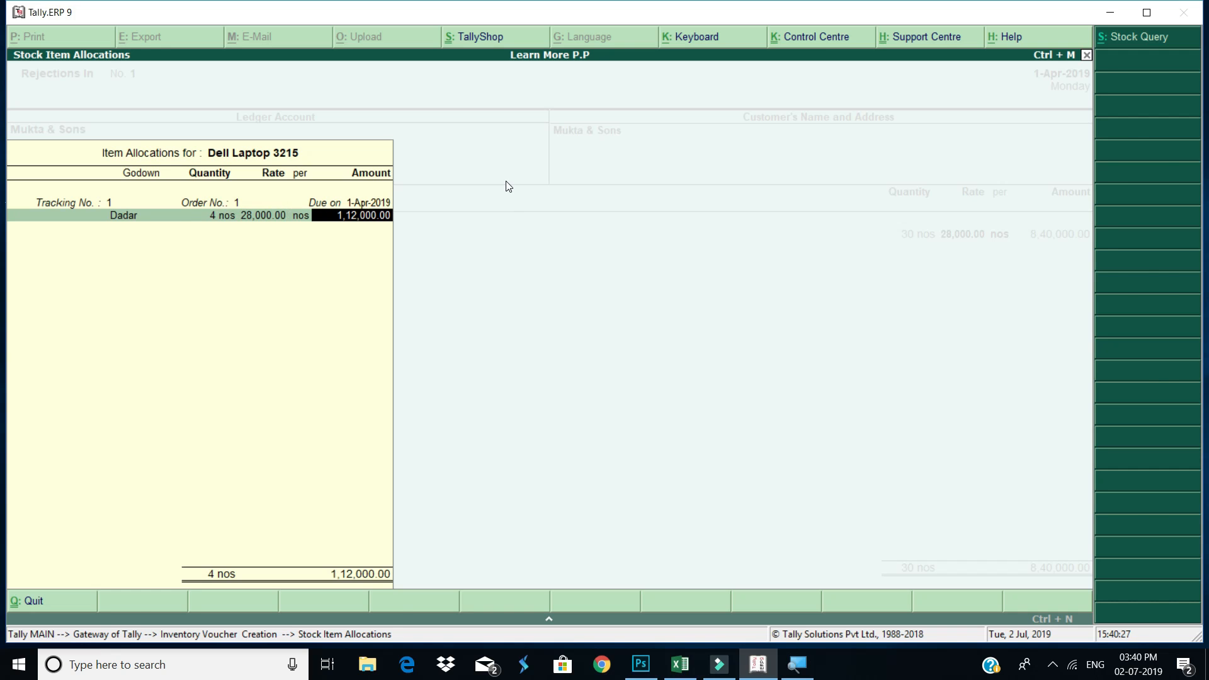
key("Return")
key("Return")
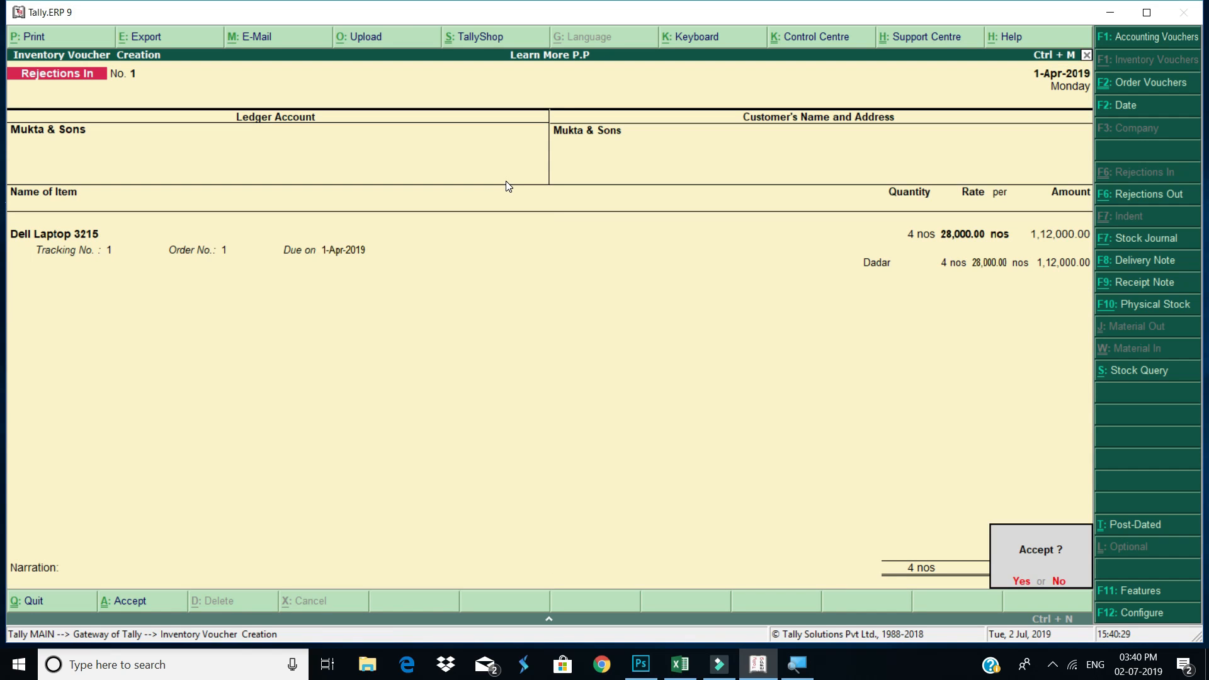
key("Return")
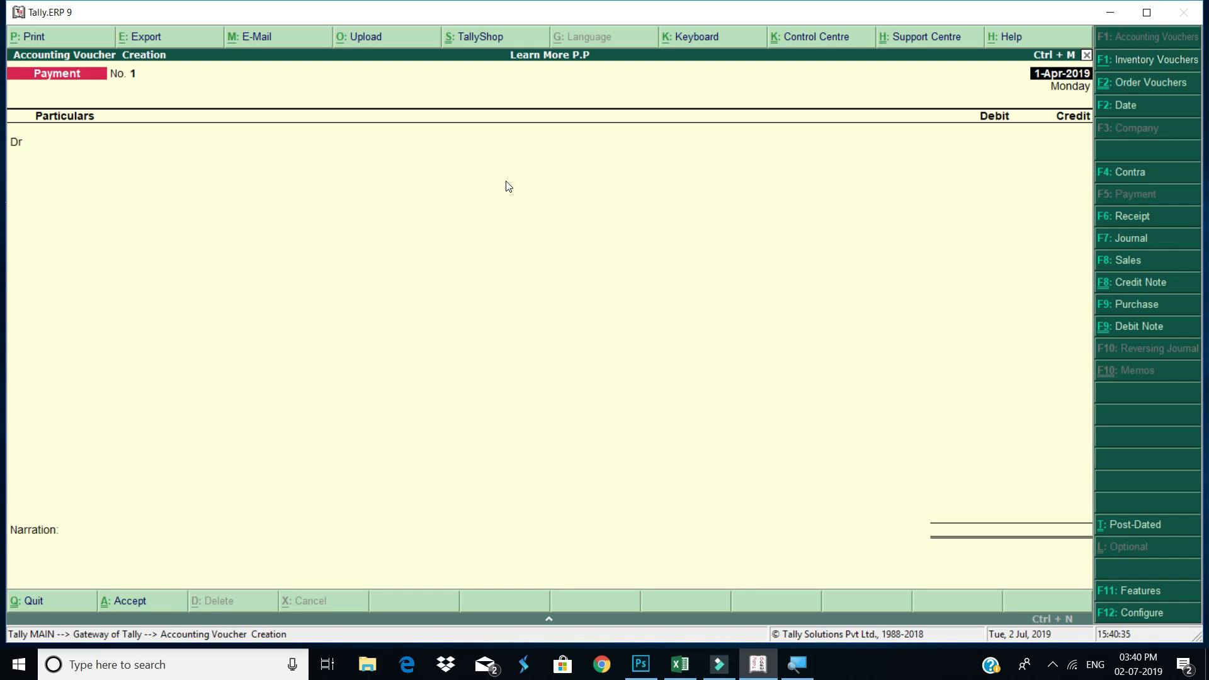
Leave the blank Payment voucher, recheck the laptop stock in the Stock Summary, and return to the Gateway of Tally.
key("Escape")
key("Return")
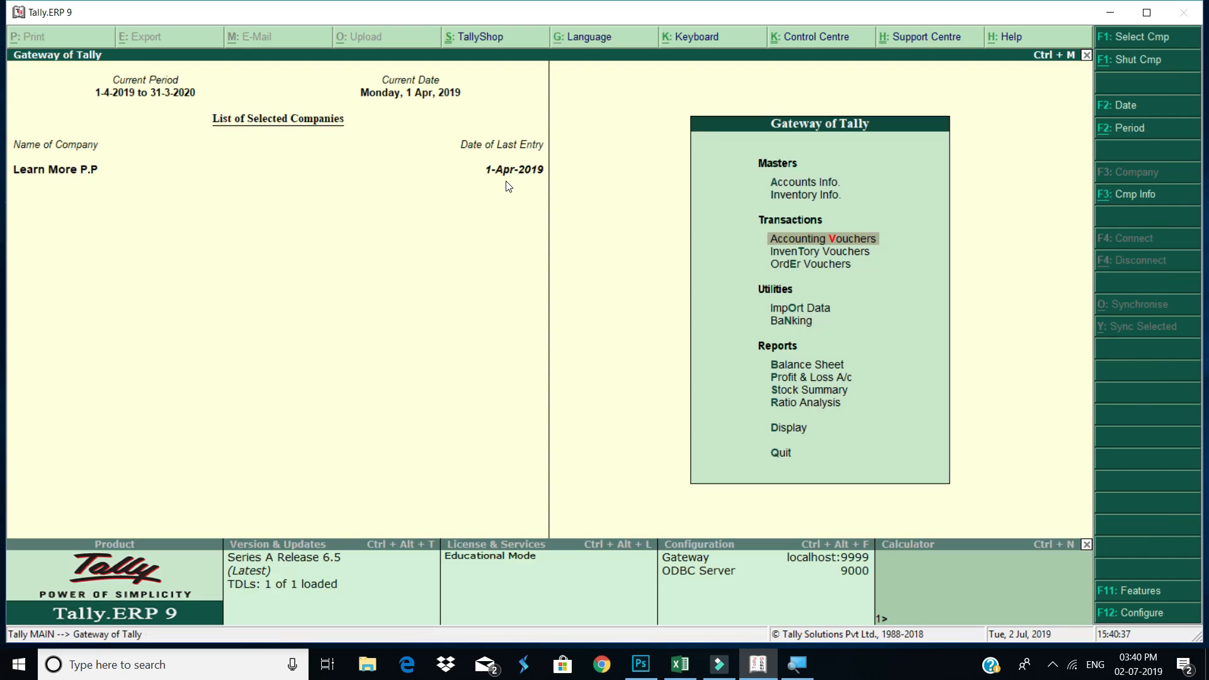
key("Down")
key("Down")
key("Down")
key("Down")
key("Down")
key("Down")
key("Down")
key("Return")
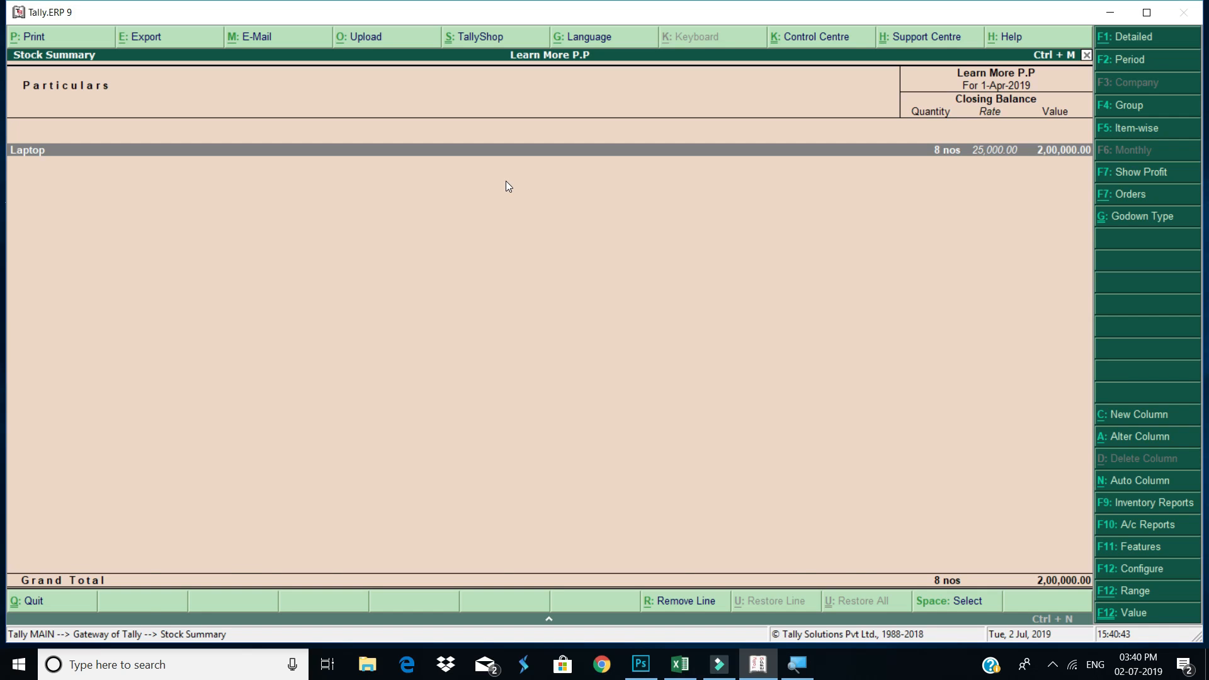
key("Escape")
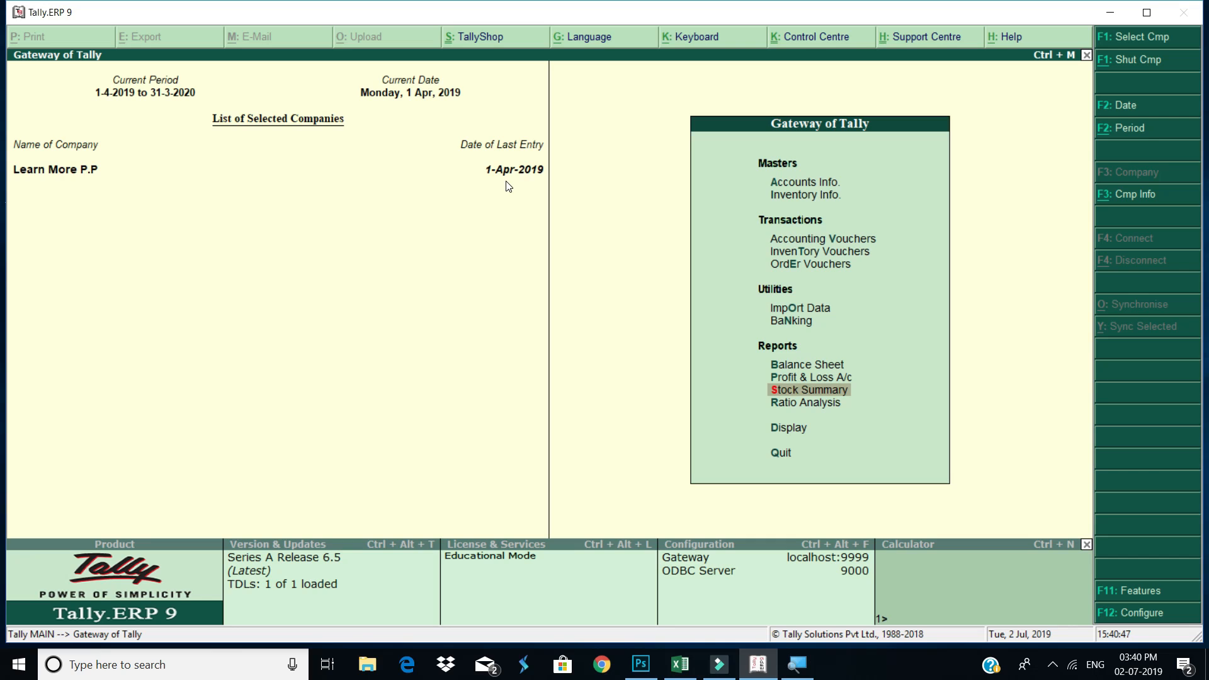
Start a new Sales voucher under Accounting Vouchers.
key("Up")
key("Up")
key("Up")
key("Up")
key("Up")
key("Up")
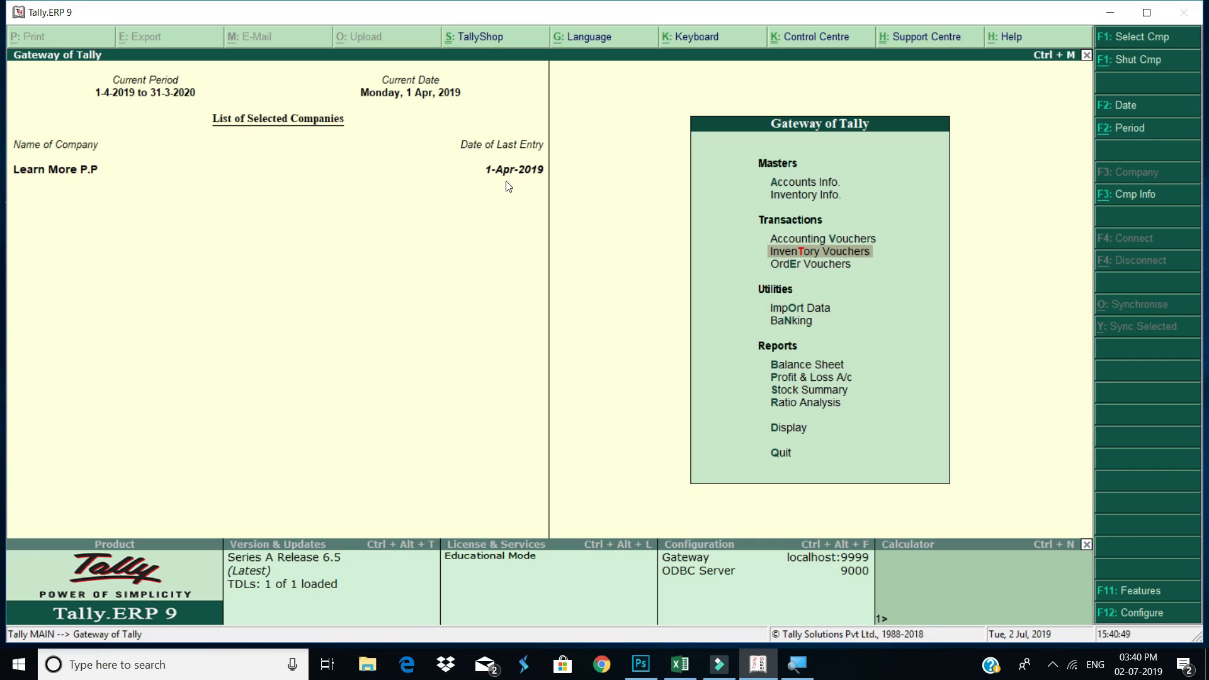
key("Up")
key("Down")
key("Up")
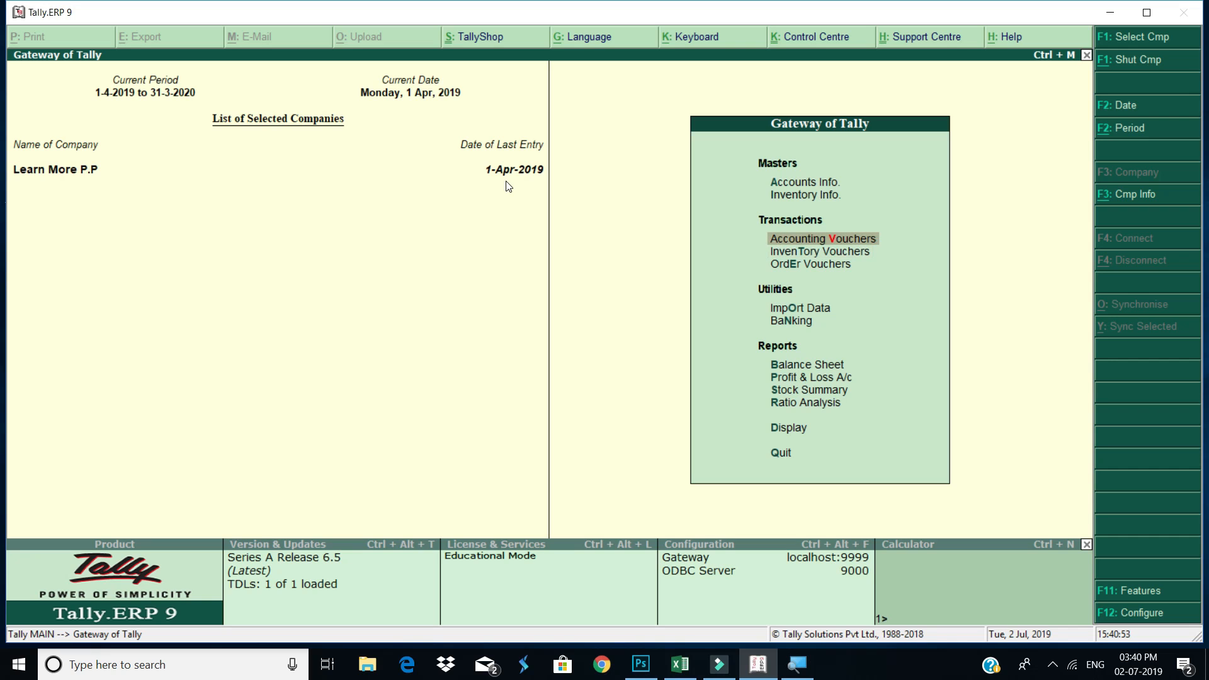
key("Return")
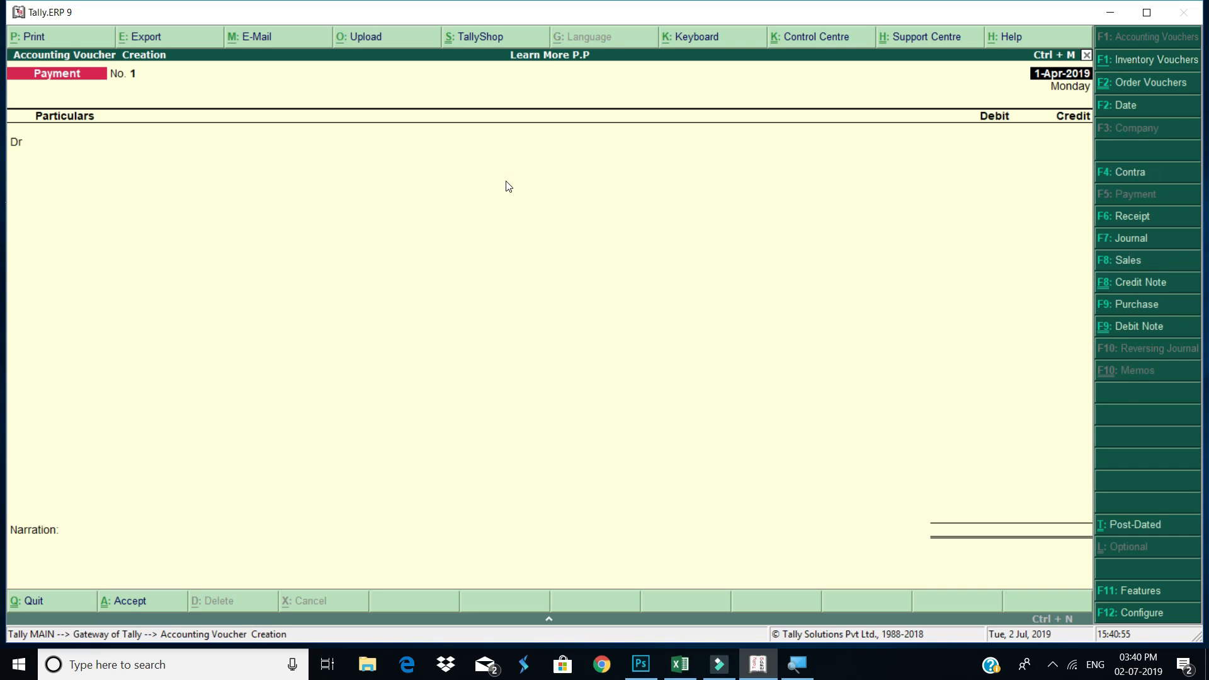
key("F8")
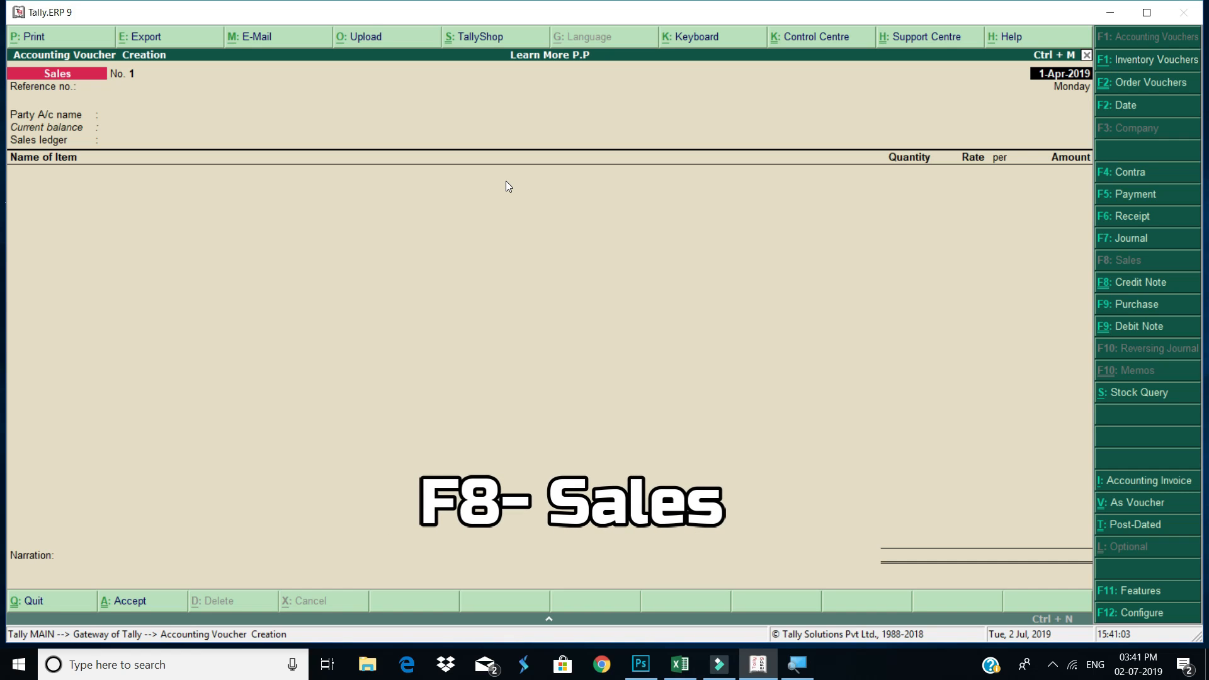
Enter reference number S1 and set the Sales voucher's party account to Mukta & Sons.
key("Return")
key("Return")
key("BackSpace")
type("S1")
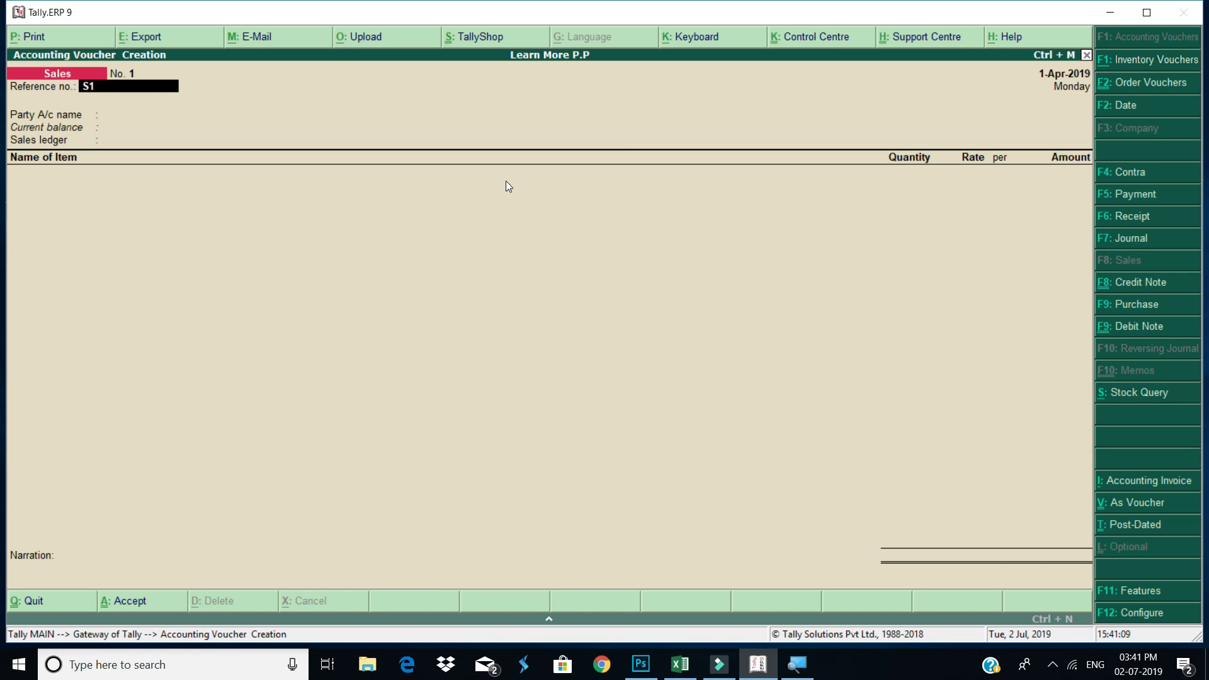
key("Return")
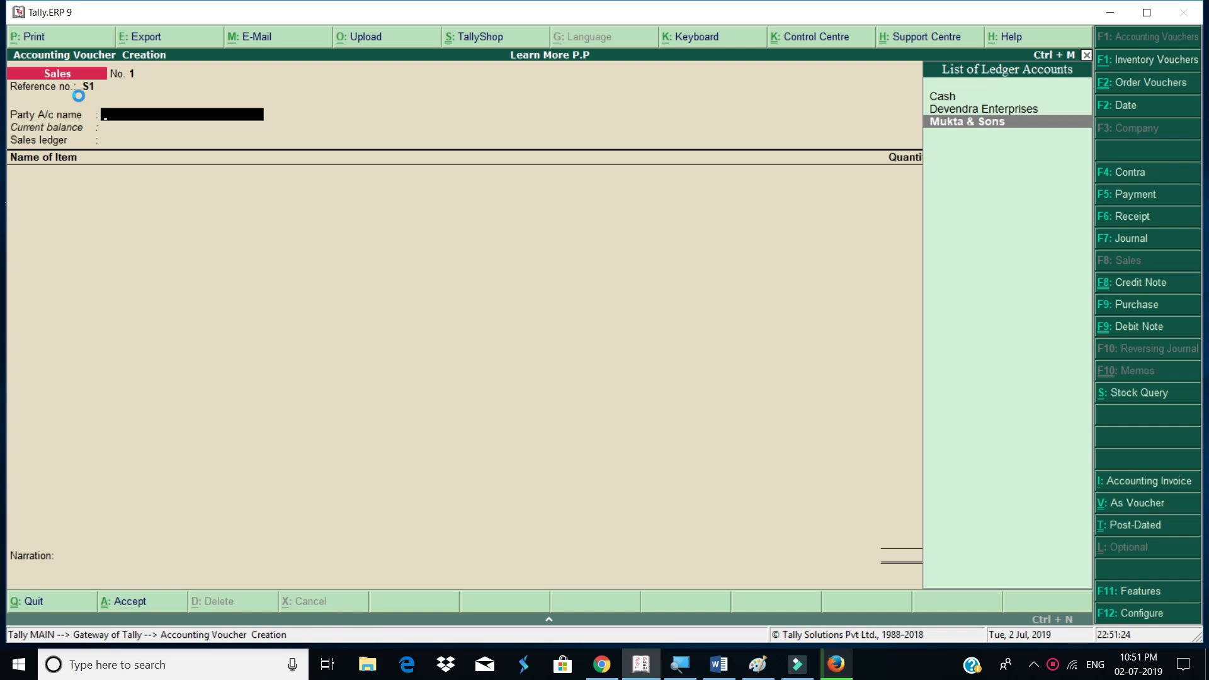
key("Return")
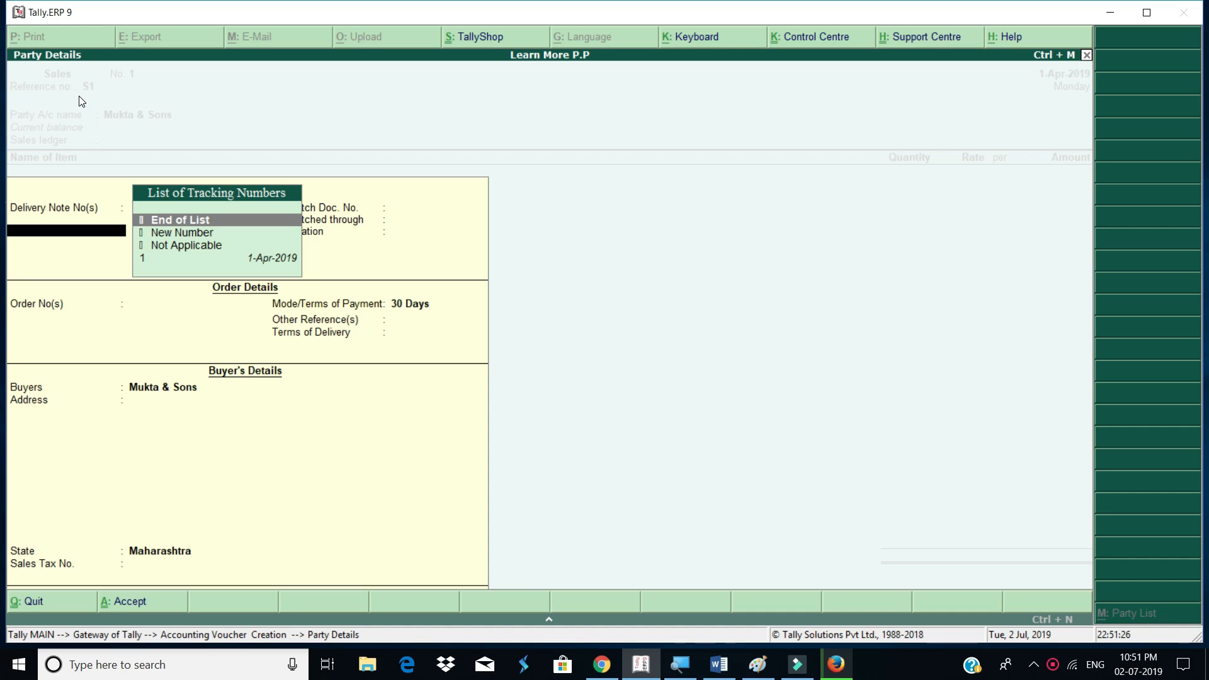
Link delivery note 1 of 1-Apr-2019 to the Sales voucher, keeping the other party details and the Sales A/c ledger.
key("Down")
key("Down")
key("Down")
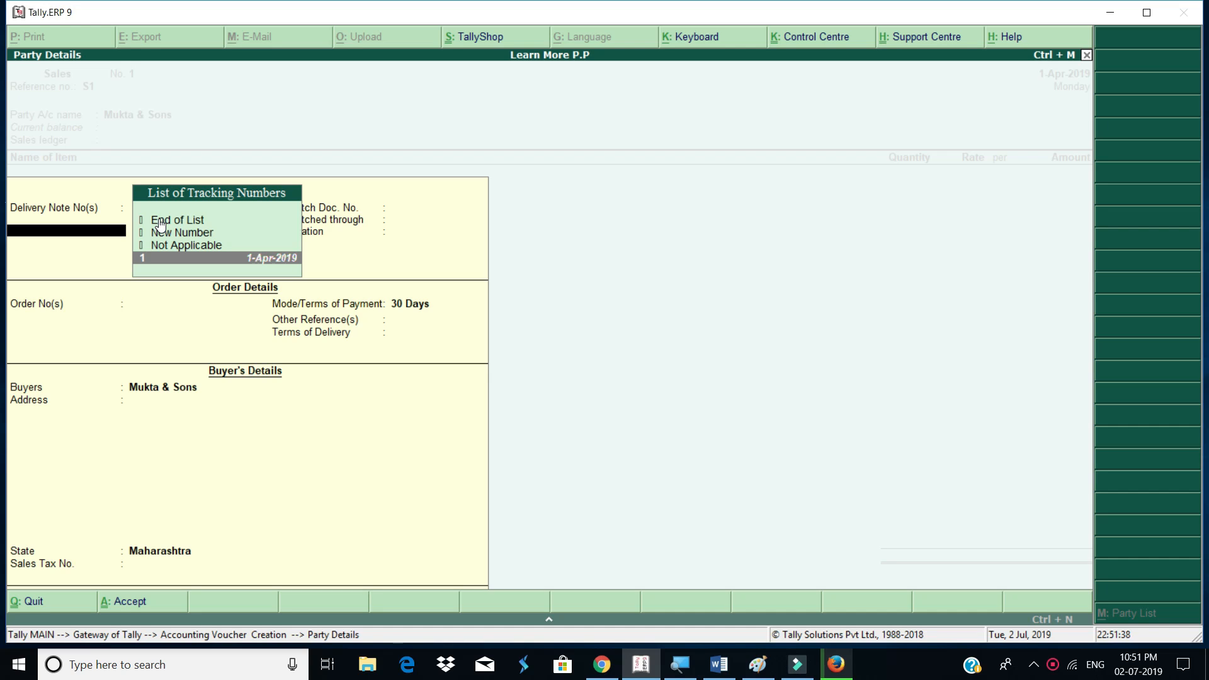
key("Return")
key("Return")
key("Return")
key("Return")
key("Return")
key("Return")
key("Return")
key("Return")
key("Return")
key("Return")
key("Return")
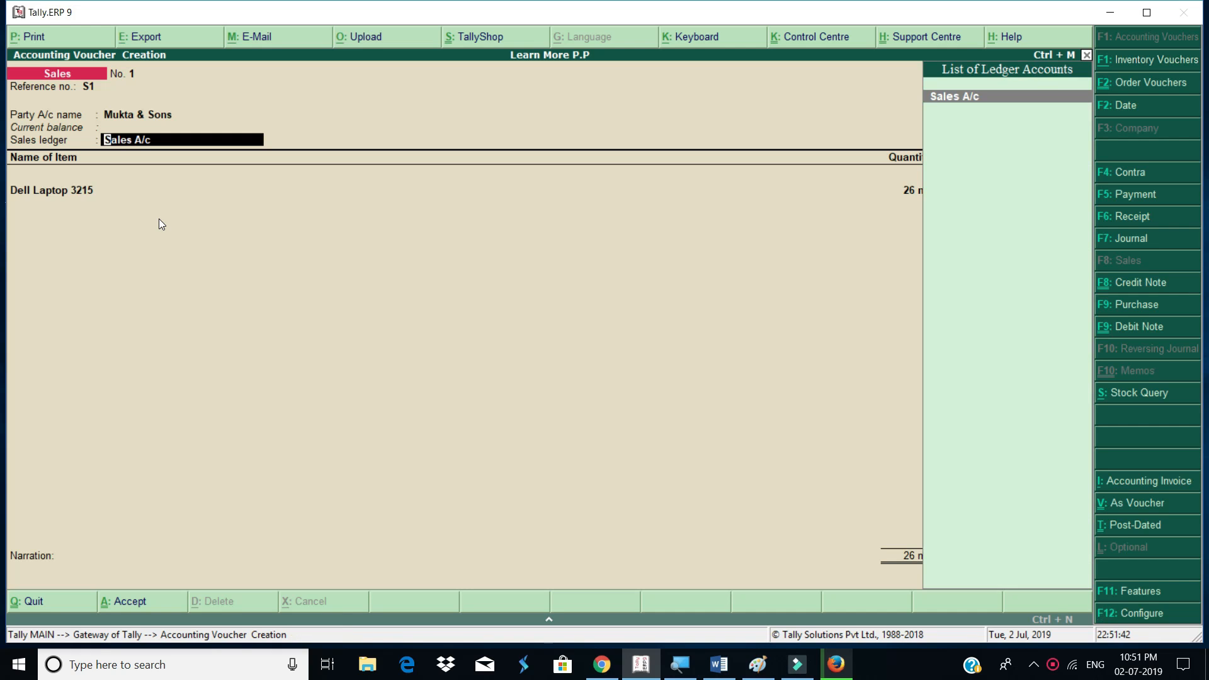
key("Return")
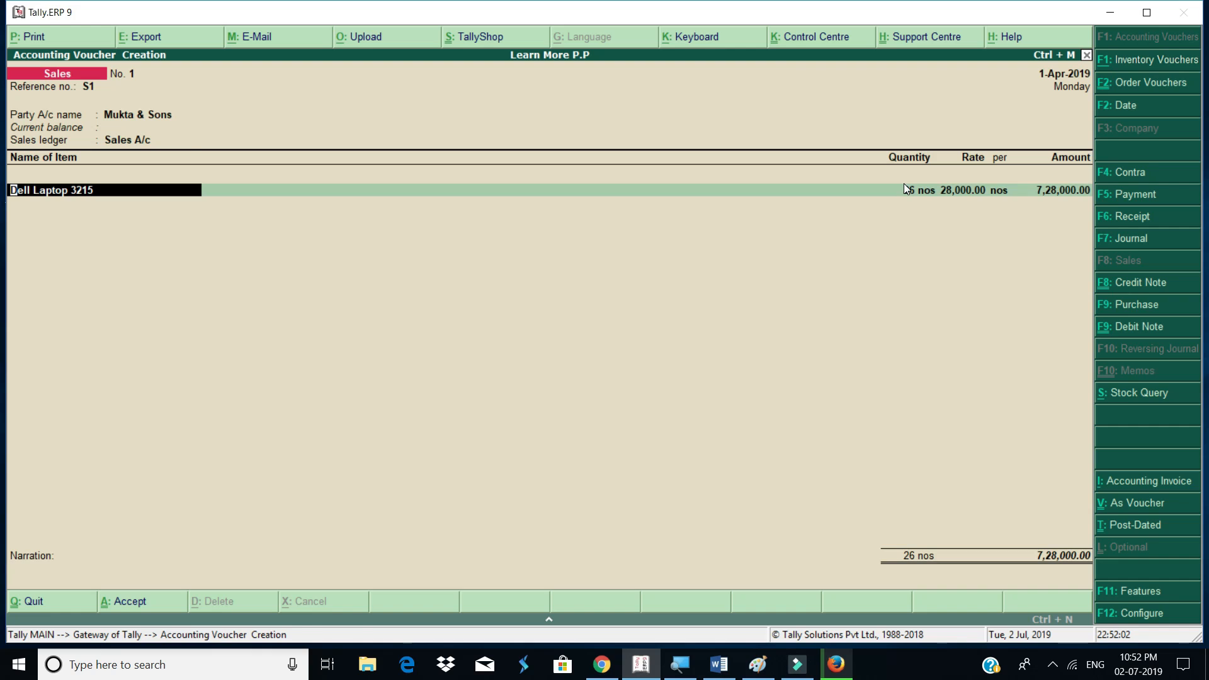
Complete the Sales item line for Dell Laptop 3215, keeping the Dadar allocation of 26 nos at 28,000.00 and adding no further items.
key("Return")
key("Return")
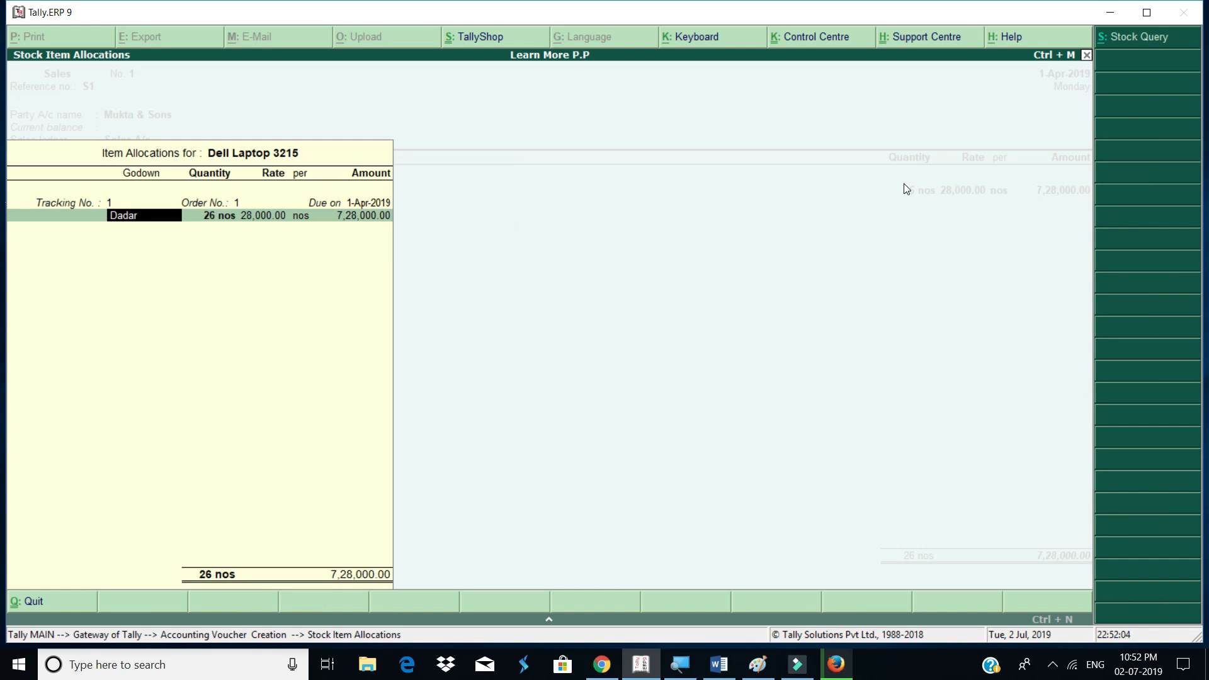
key("Return")
key("Return")
key("Return")
key("Return")
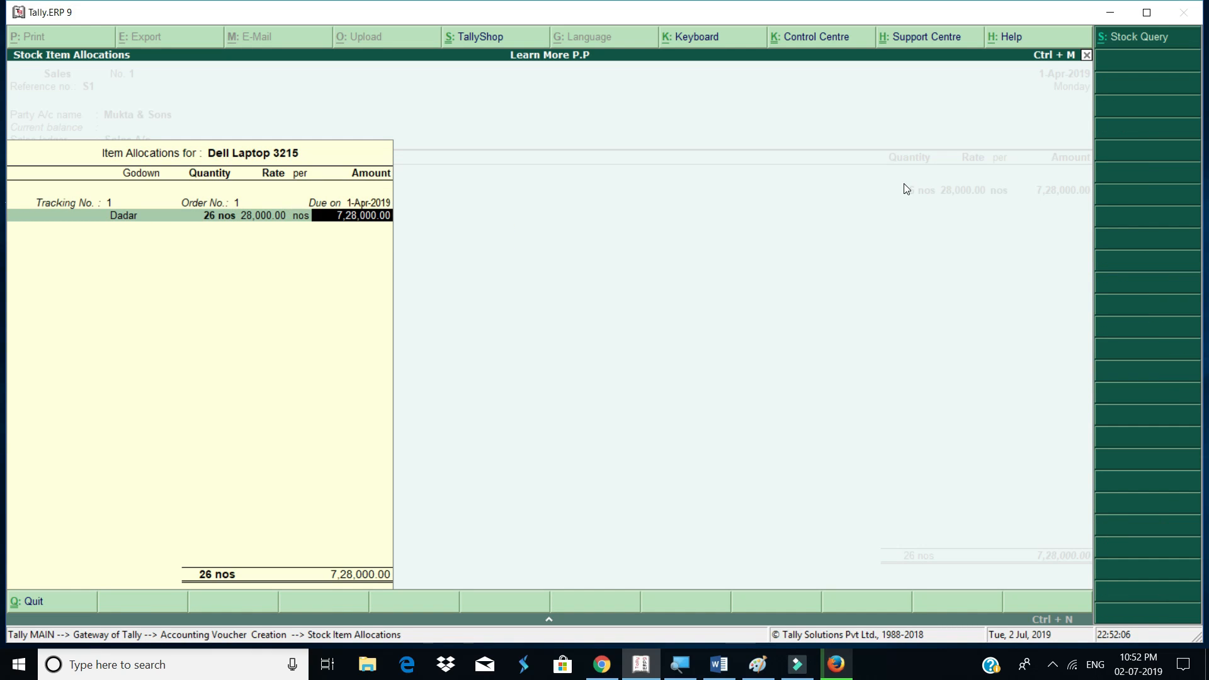
key("Return")
key("Return")
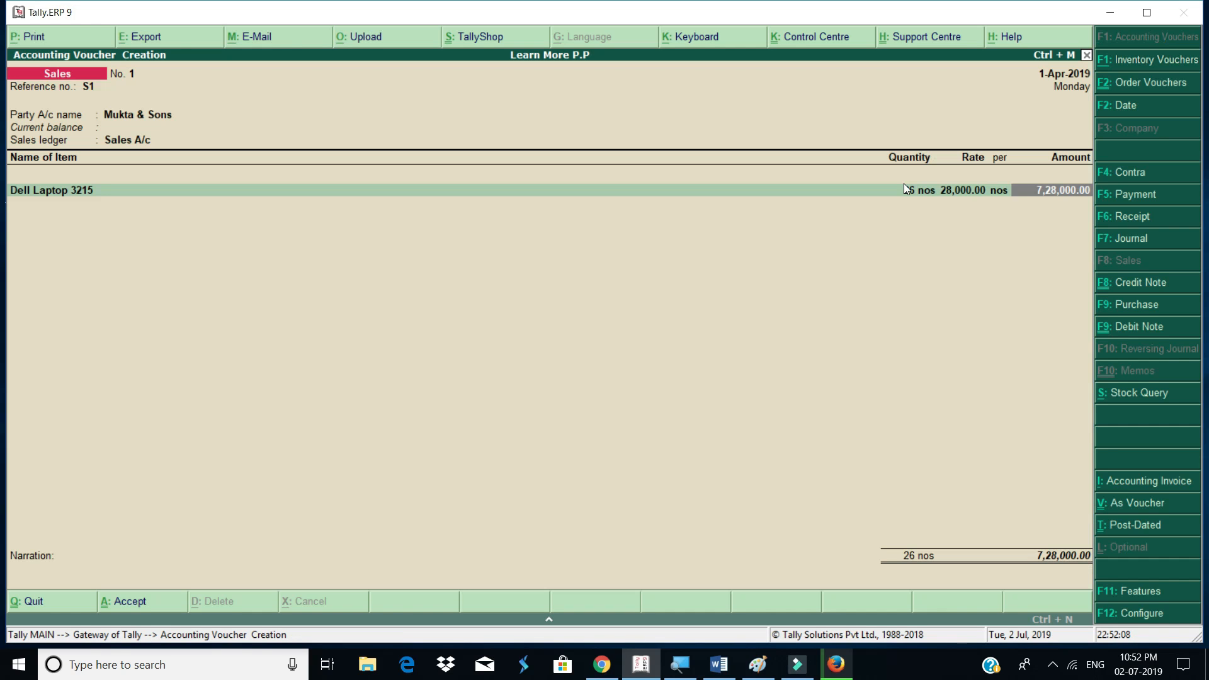
key("Return")
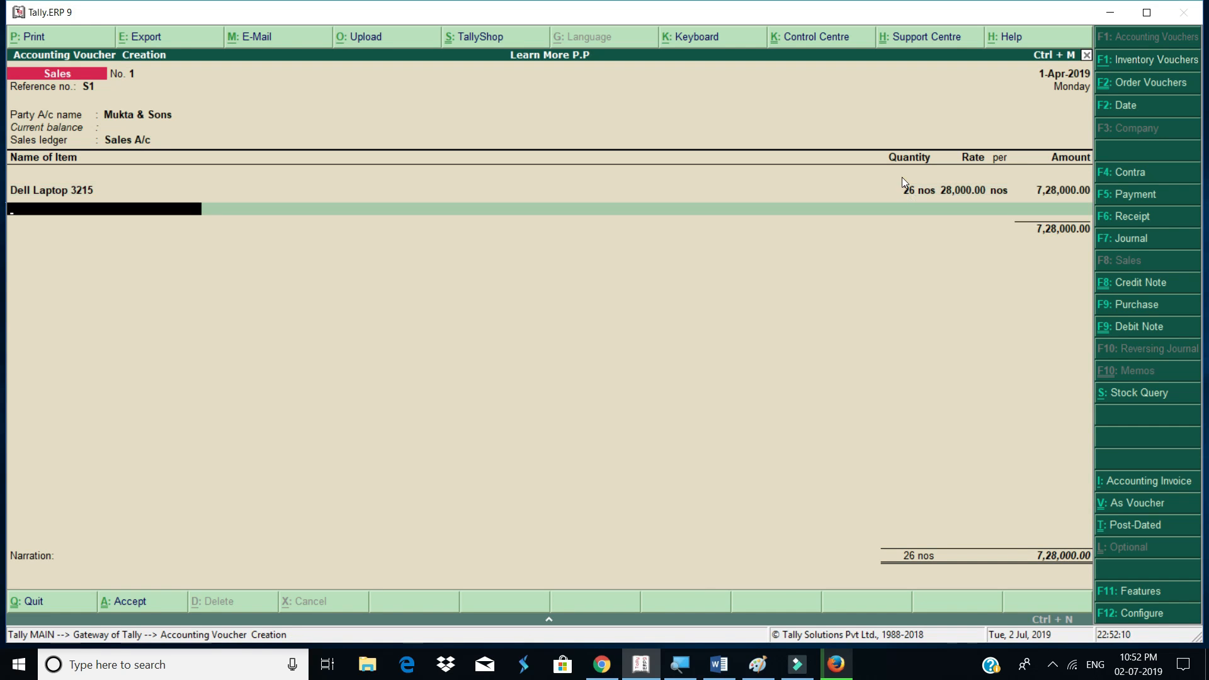
key("Return")
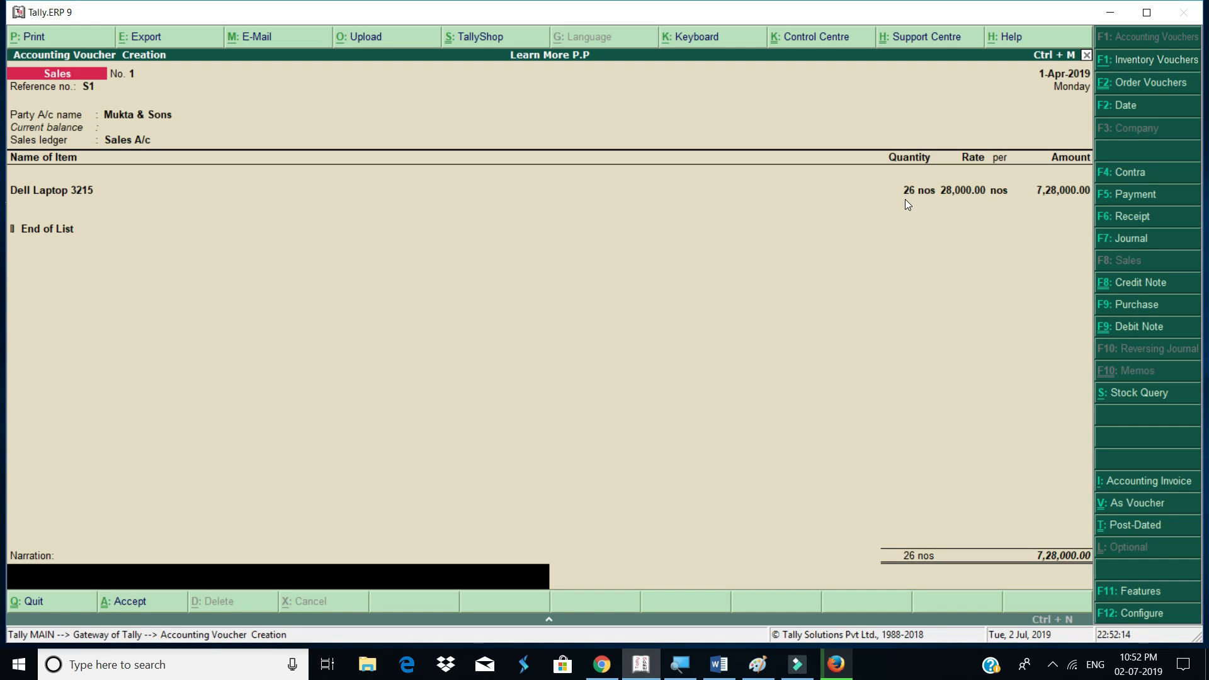
Open the print preview of the Sales voucher's invoice.
key("ctrl+a")
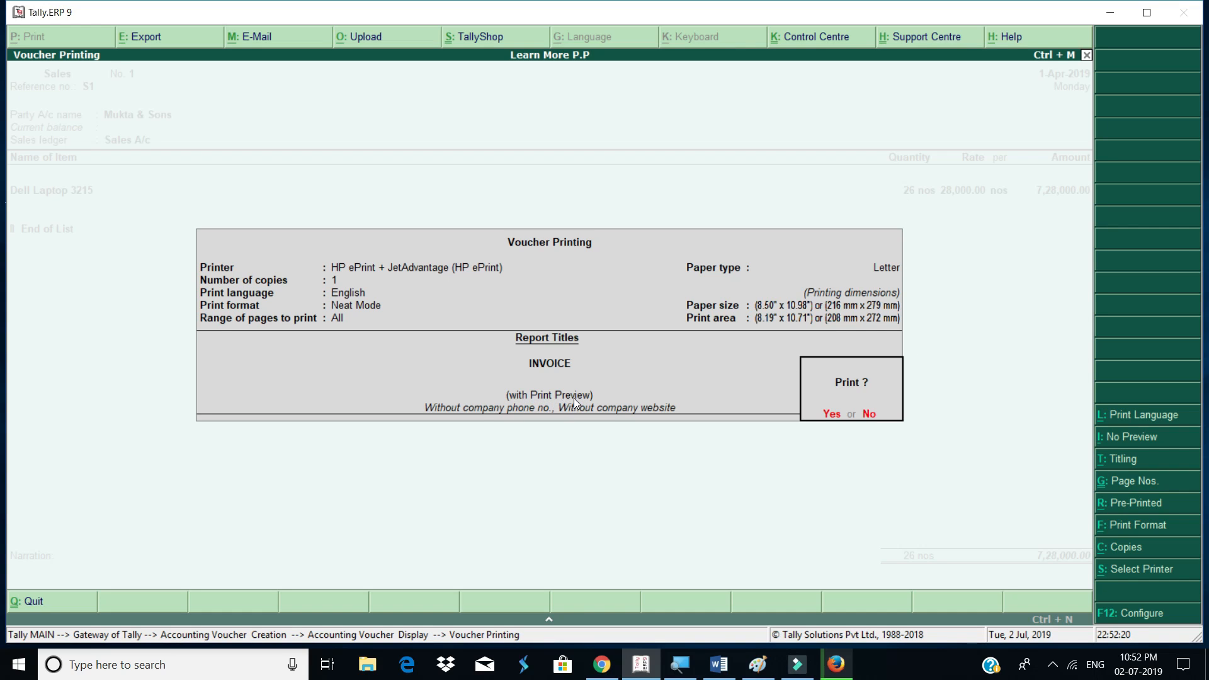
left_click(1135, 440)
left_click(1123, 439)
left_click(831, 413)
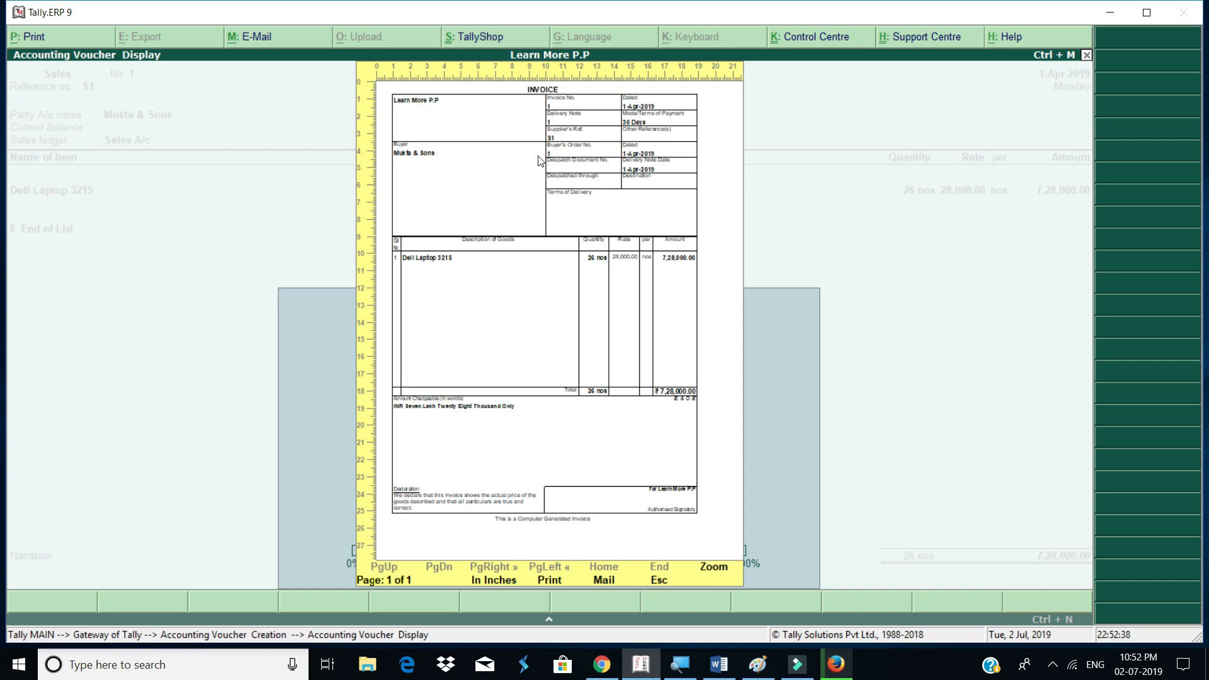
Zoom into the invoice preview and examine its buyer, order, item and total details before closing it.
left_click(715, 568)
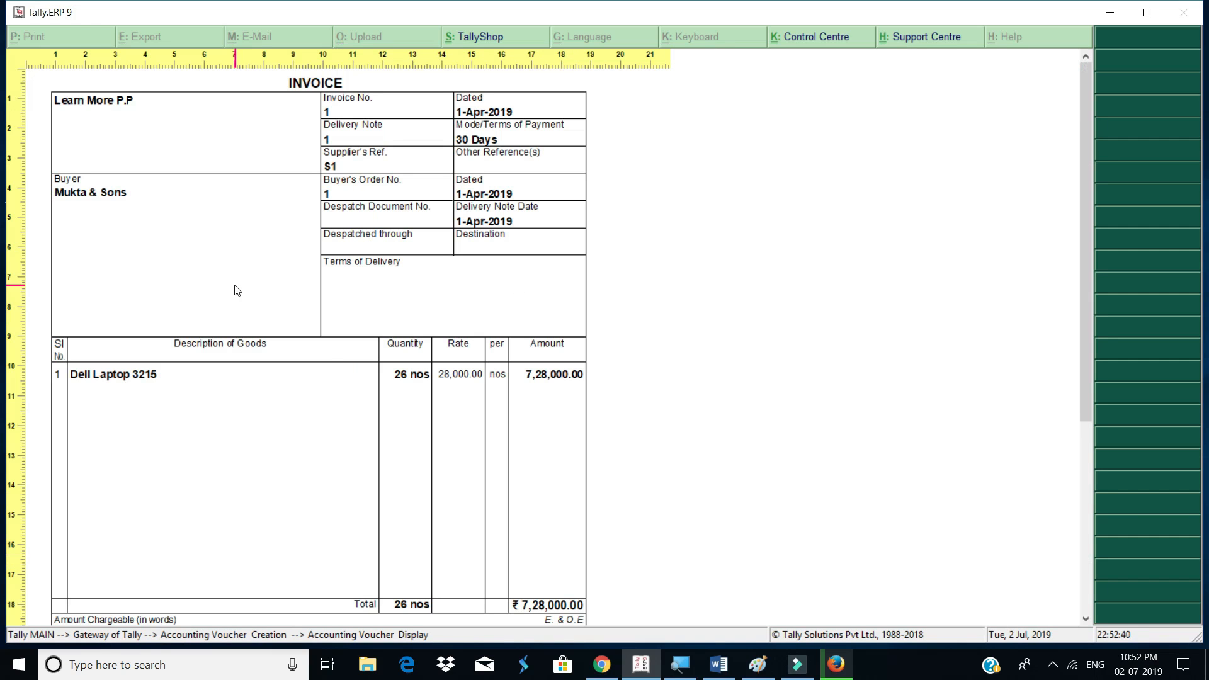
scroll(249, 283, "down", 1)
scroll(257, 293, "up", 1)
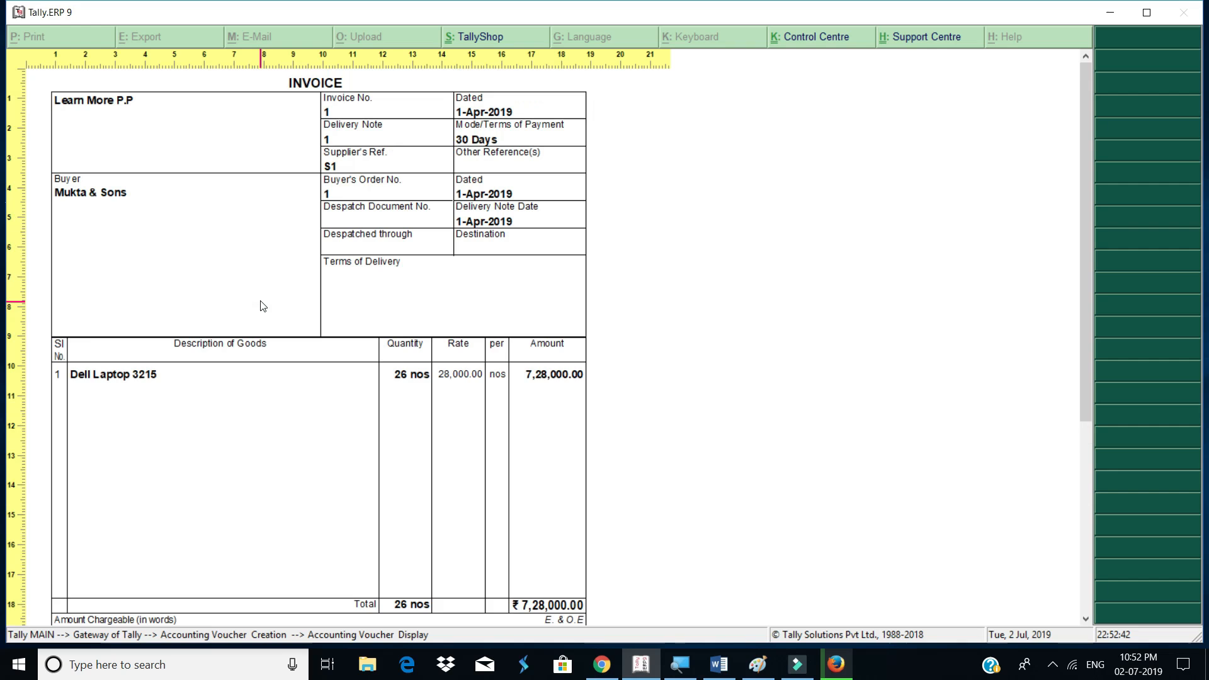
scroll(262, 306, "down", 1)
scroll(260, 318, "down", 2)
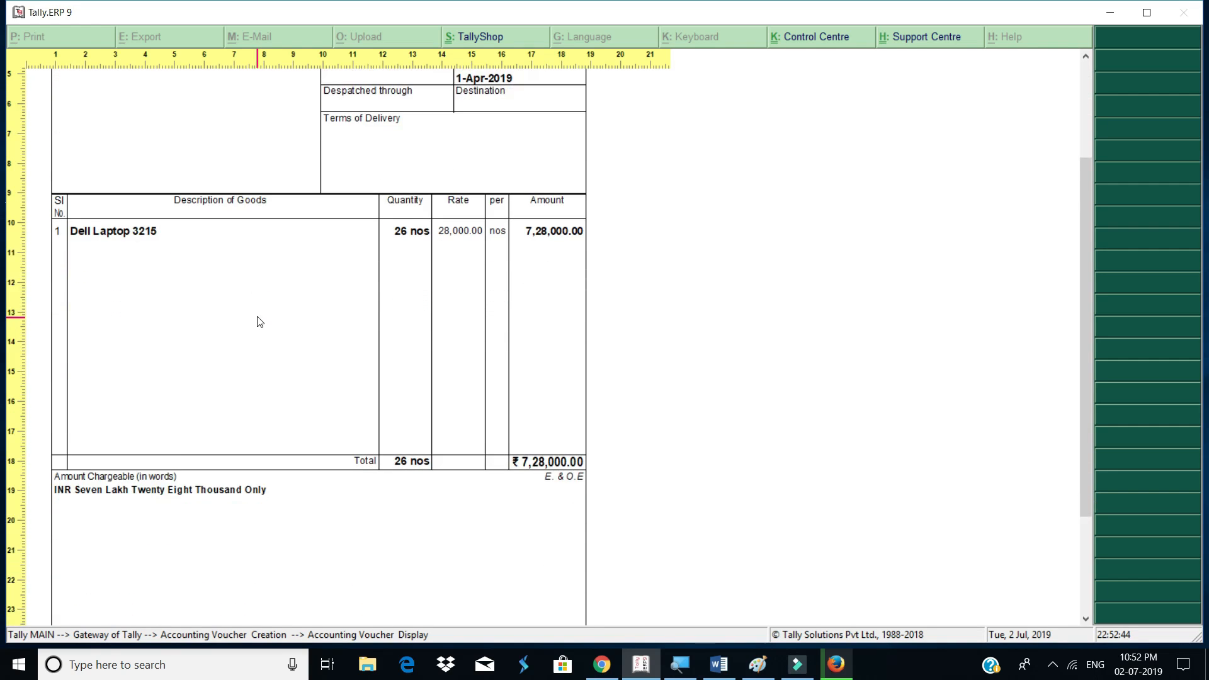
scroll(264, 343, "up", 2)
scroll(263, 343, "up", 1)
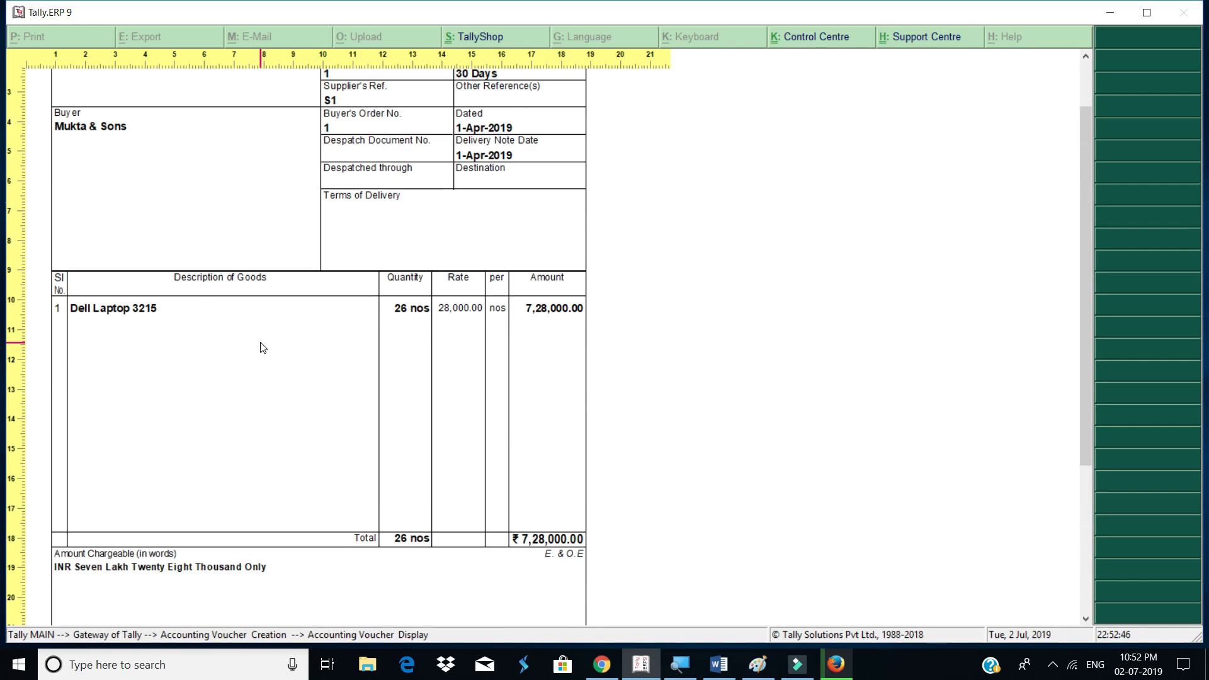
scroll(489, 436, "down", 3)
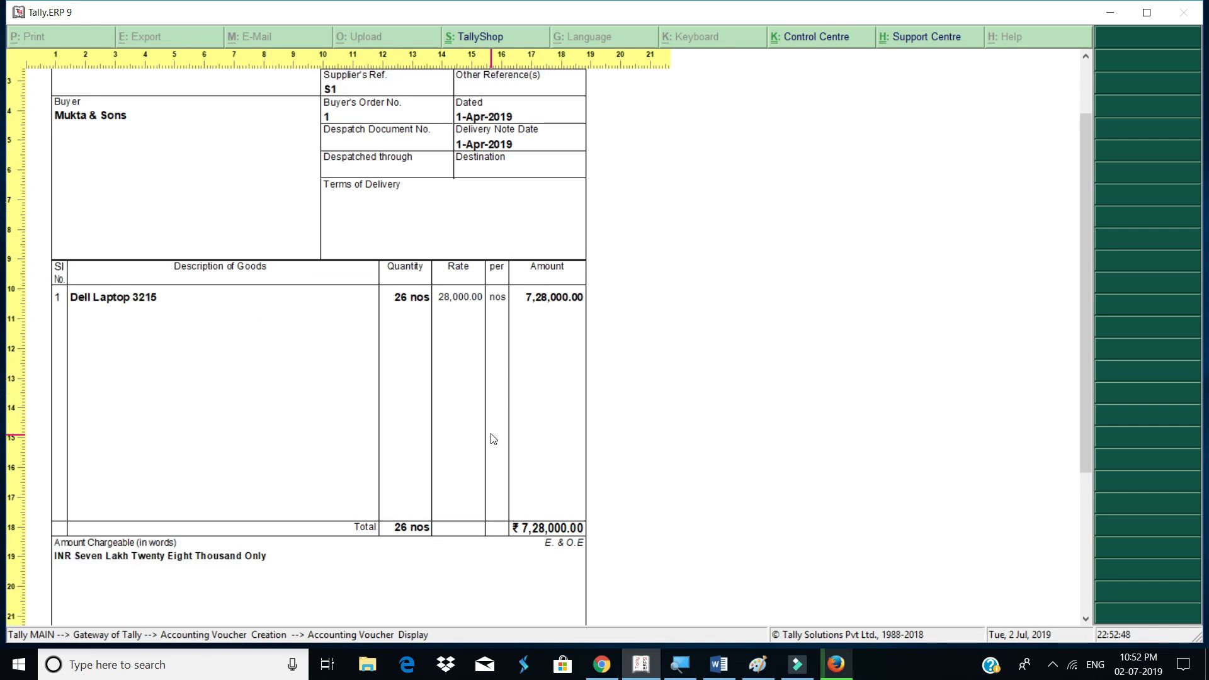
key("Escape")
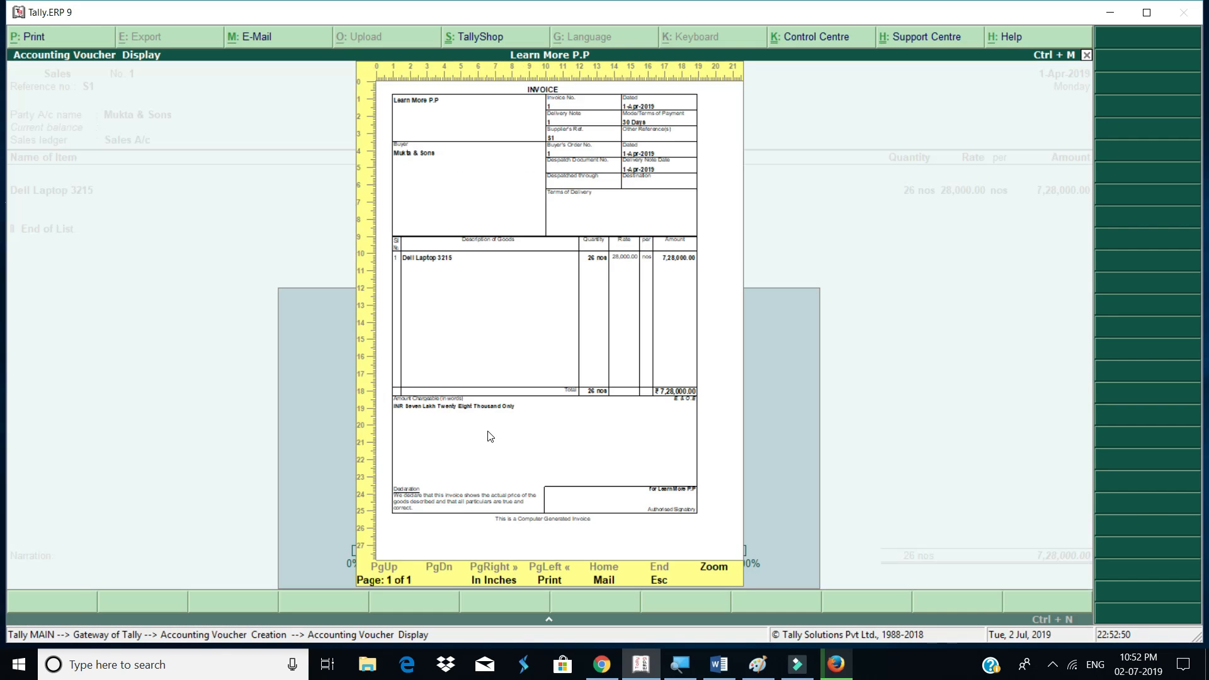
key("Escape")
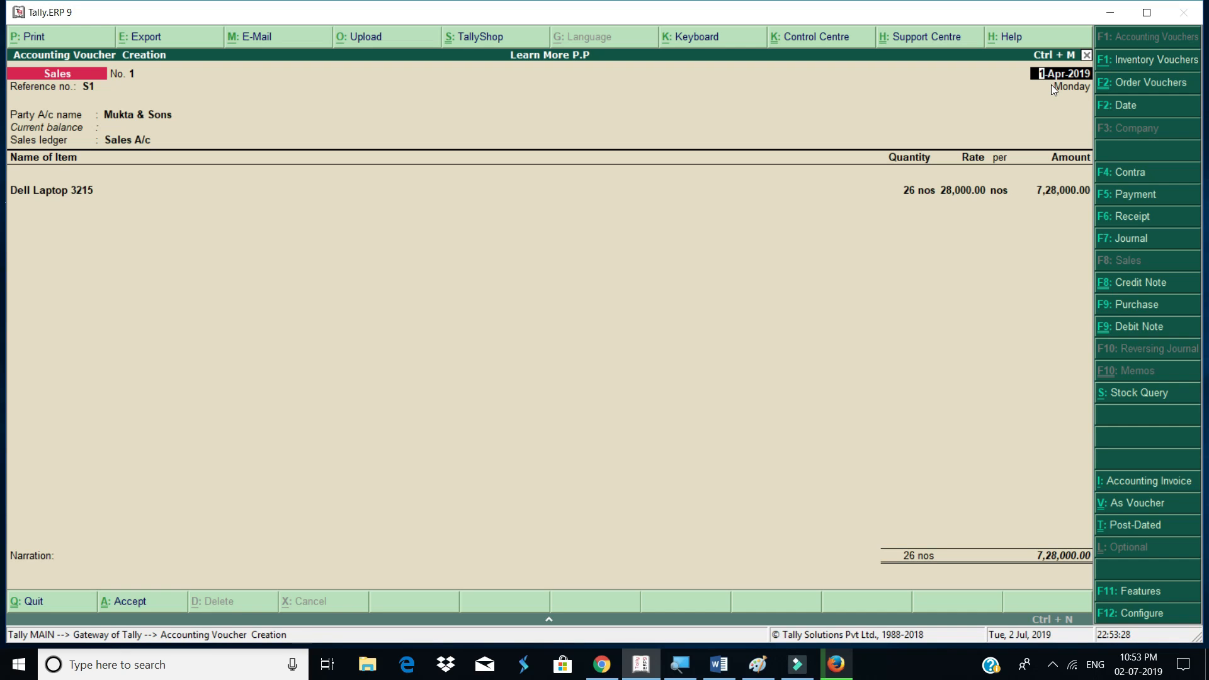
Save the Sales voucher and start a Credit Note for Mukta & Sons against original invoice s1.
key("ctrl+a")
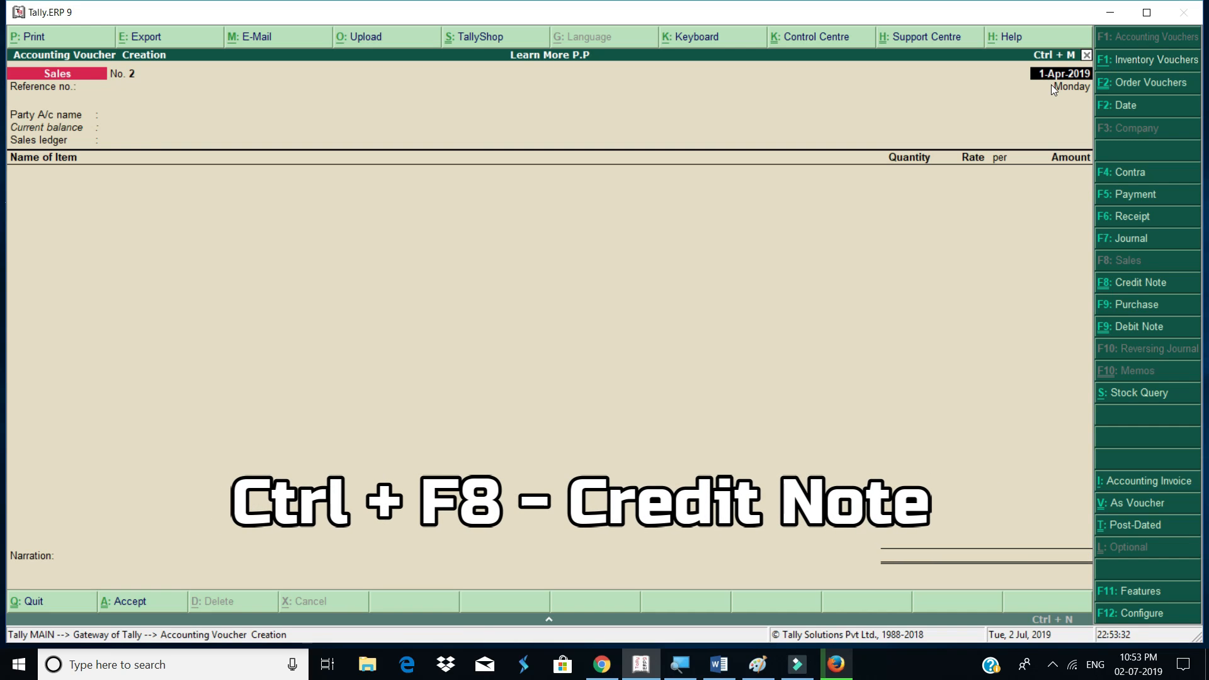
key("ctrl+F8")
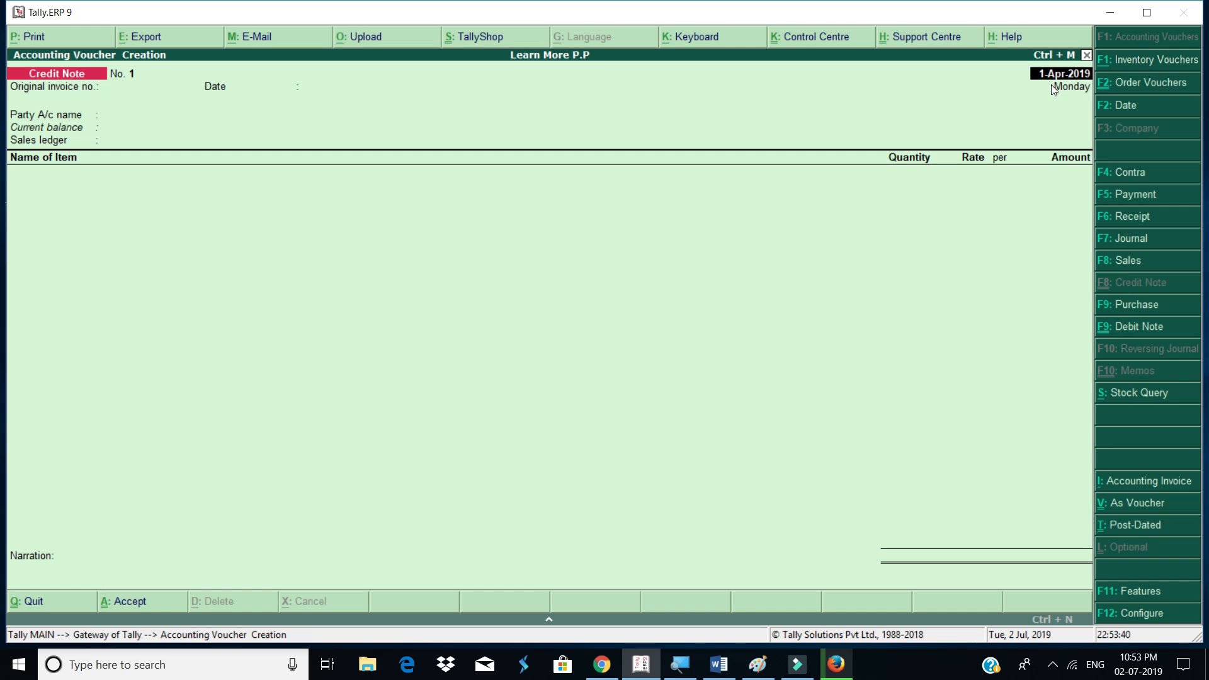
key("Return")
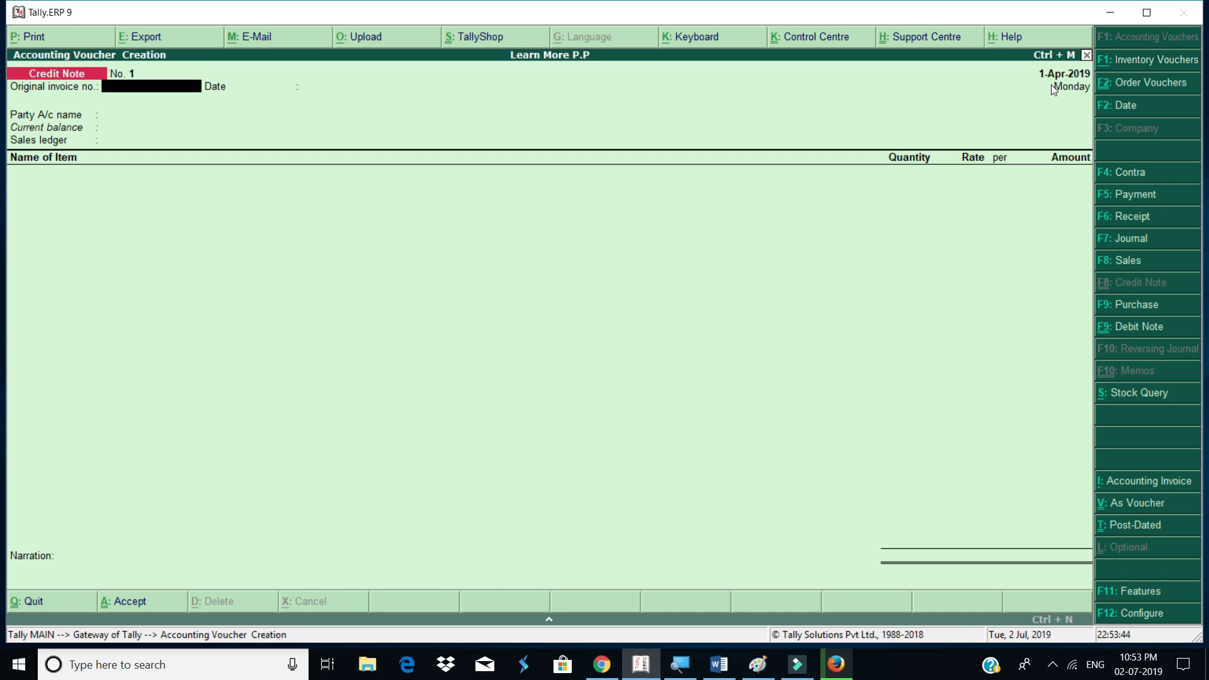
type("s1")
key("Return")
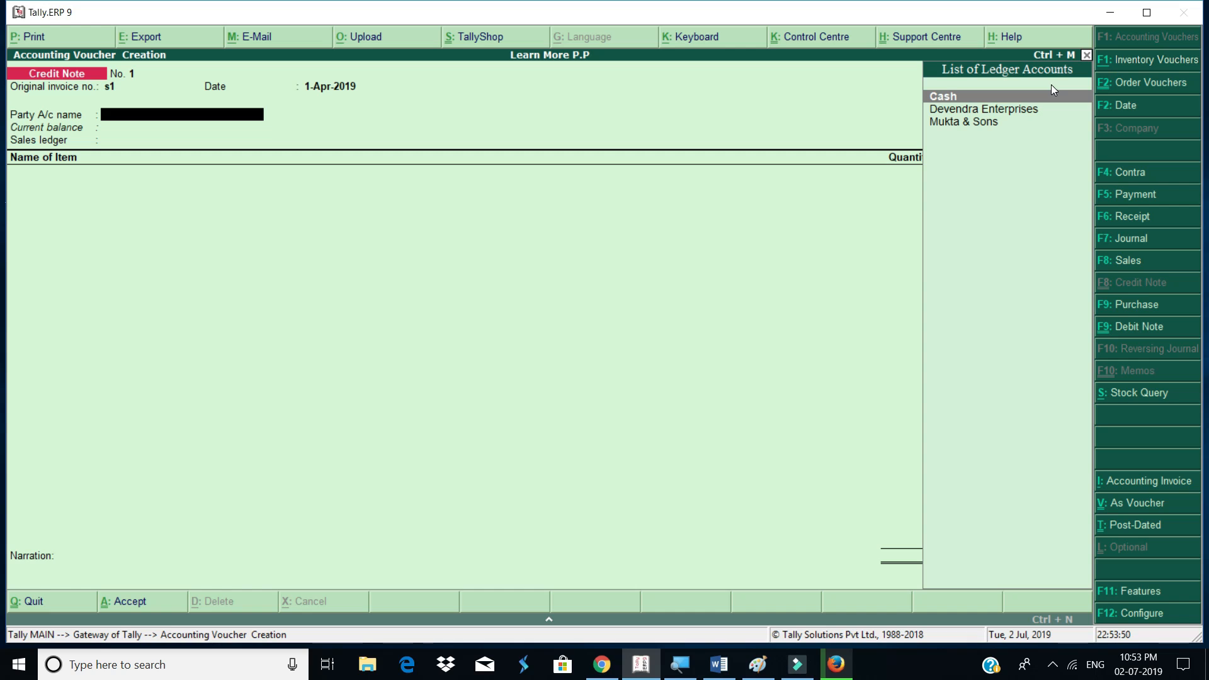
key("Down")
key("Down")
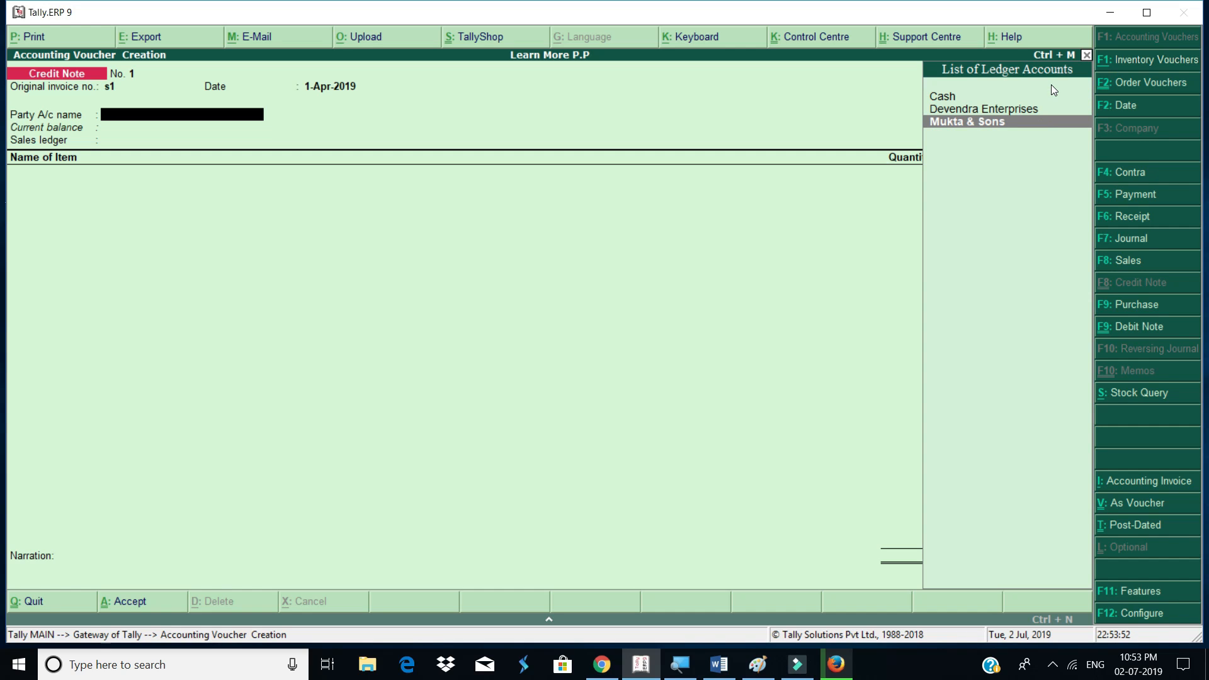
key("Return")
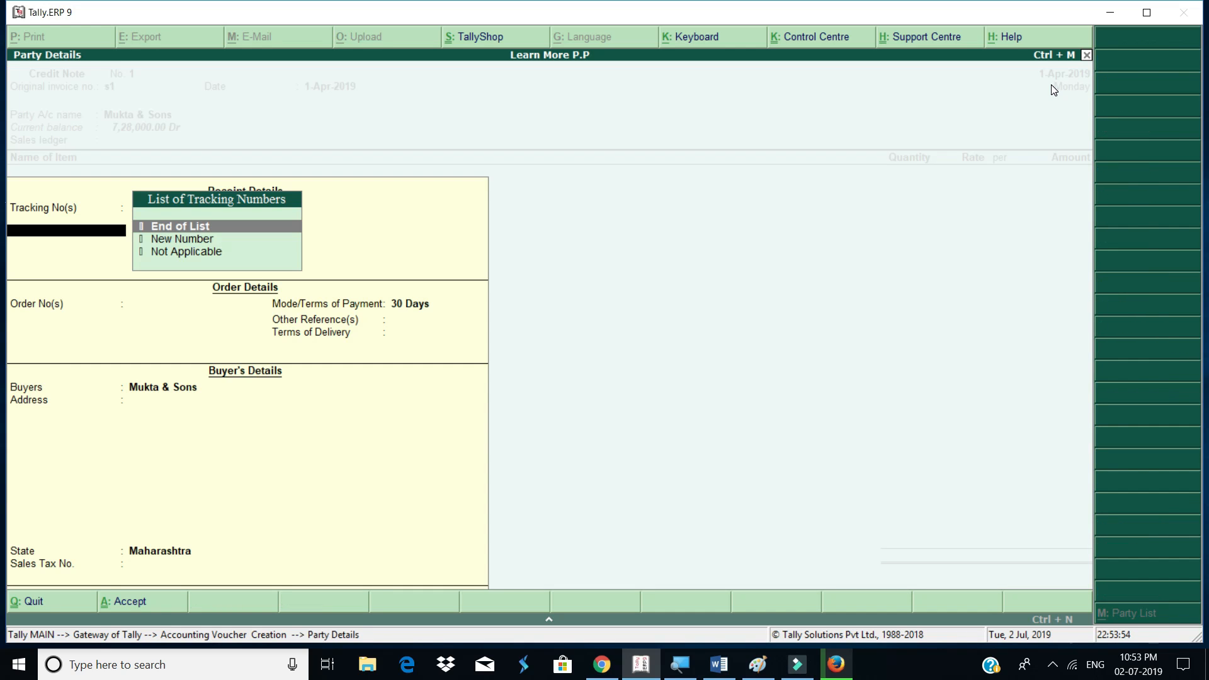
Set the Credit Note's tracking number to Not Applicable and link it to order 1 of 1-Apr-2019.
key("Down")
key("Down")
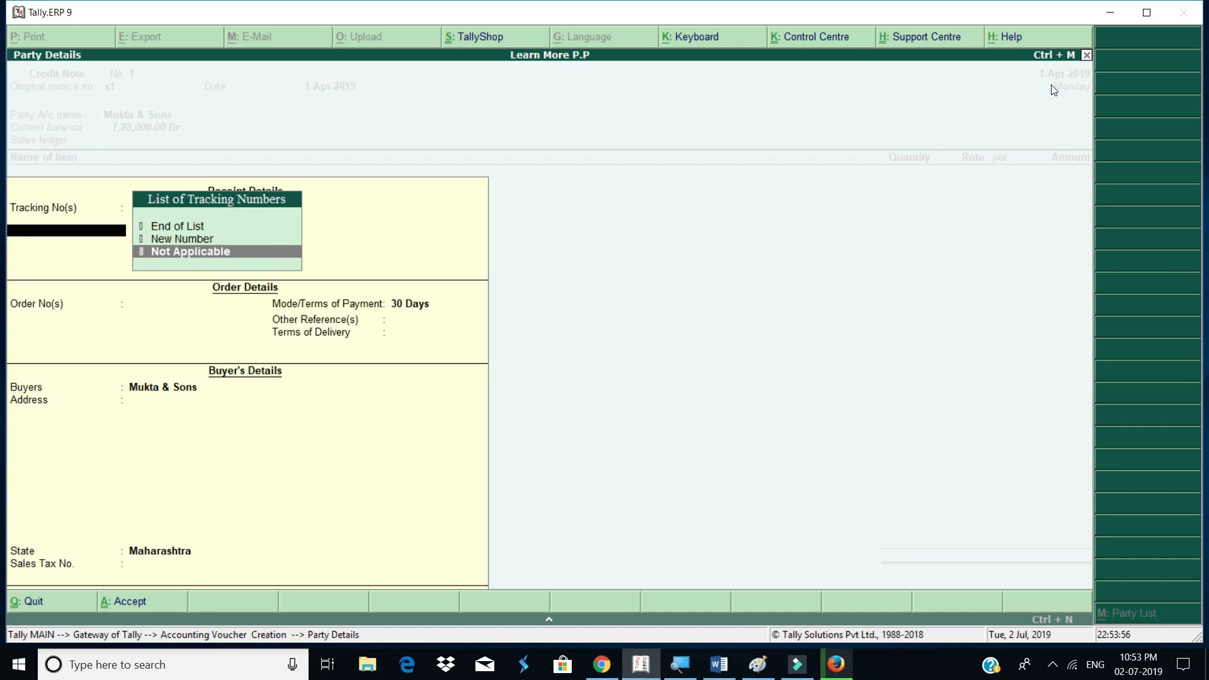
key("Return")
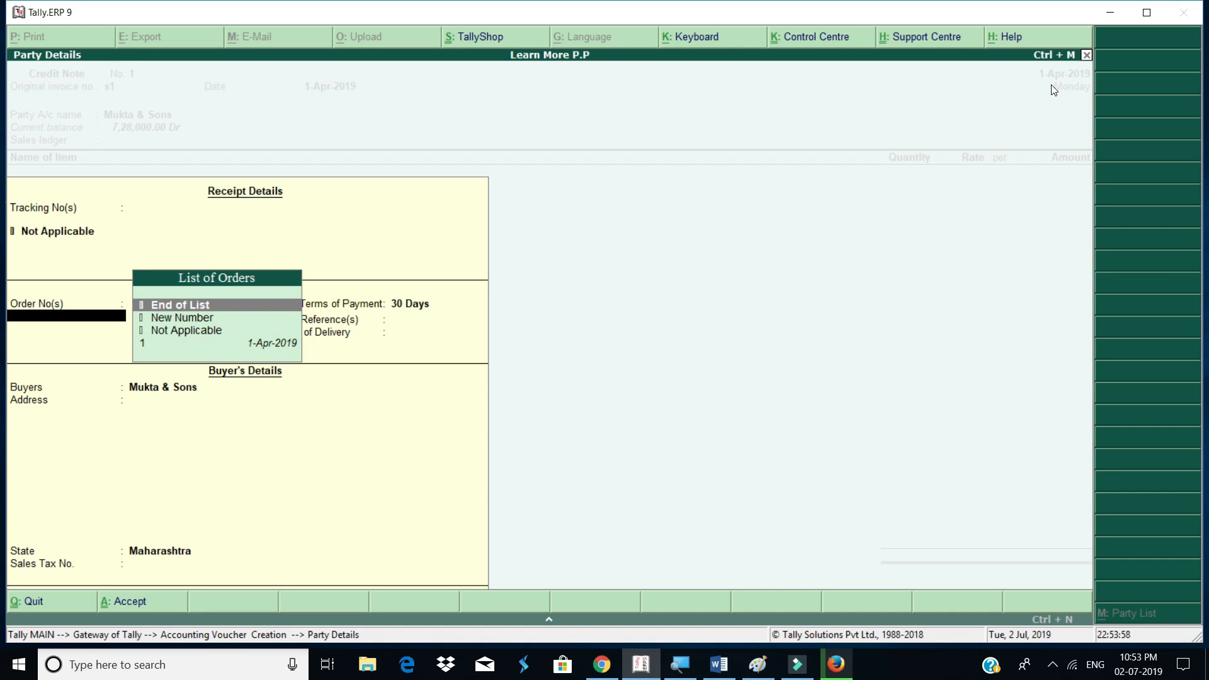
key("Down")
key("Down")
key("Down")
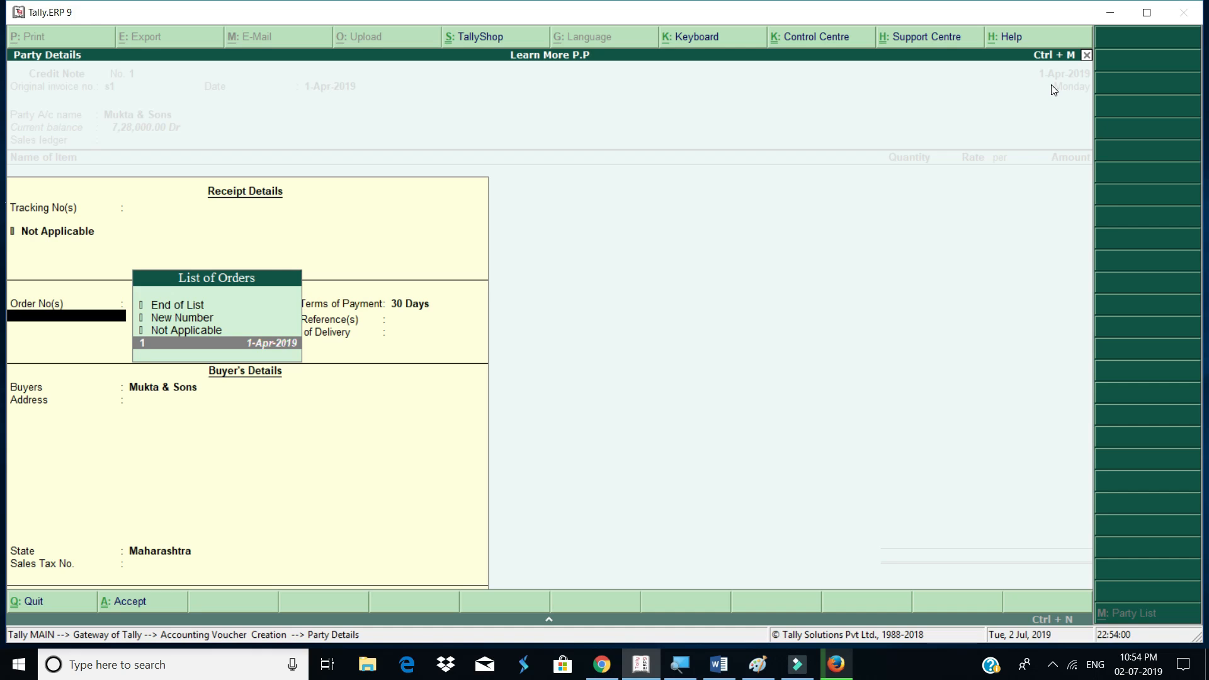
key("Return")
key("Return")
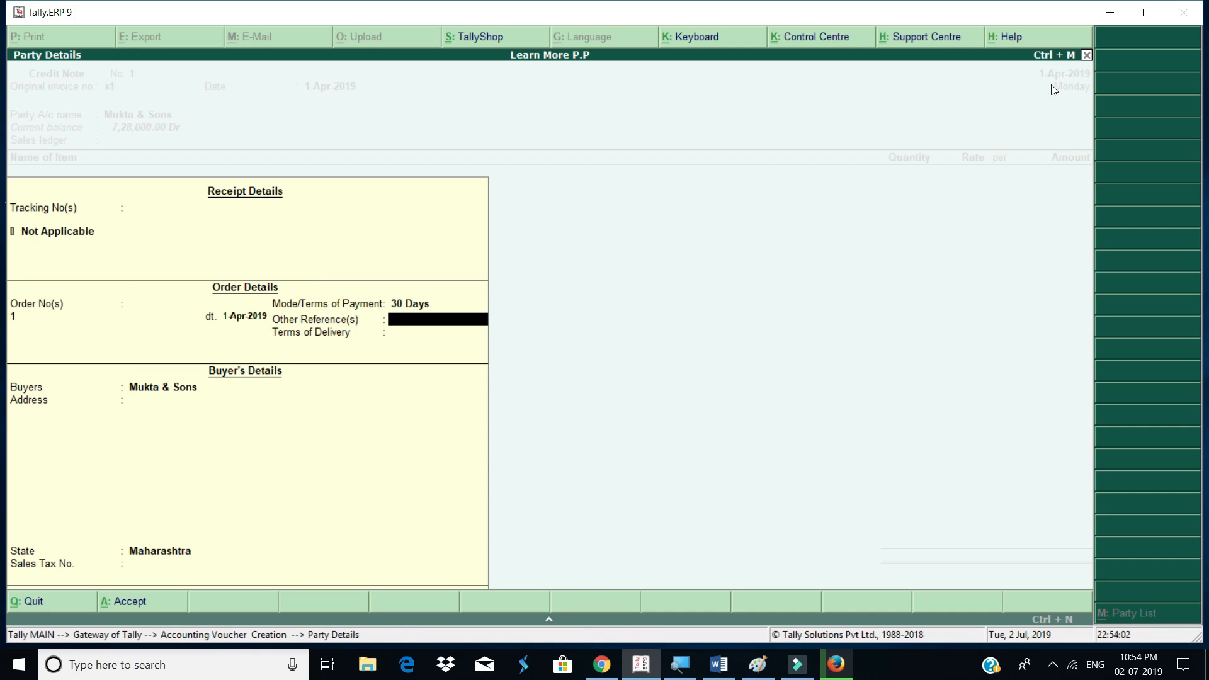
Keep the remaining party details and Sales A/c as the Credit Note's sales ledger.
key("Return")
key("Return")
key("Return")
key("Return")
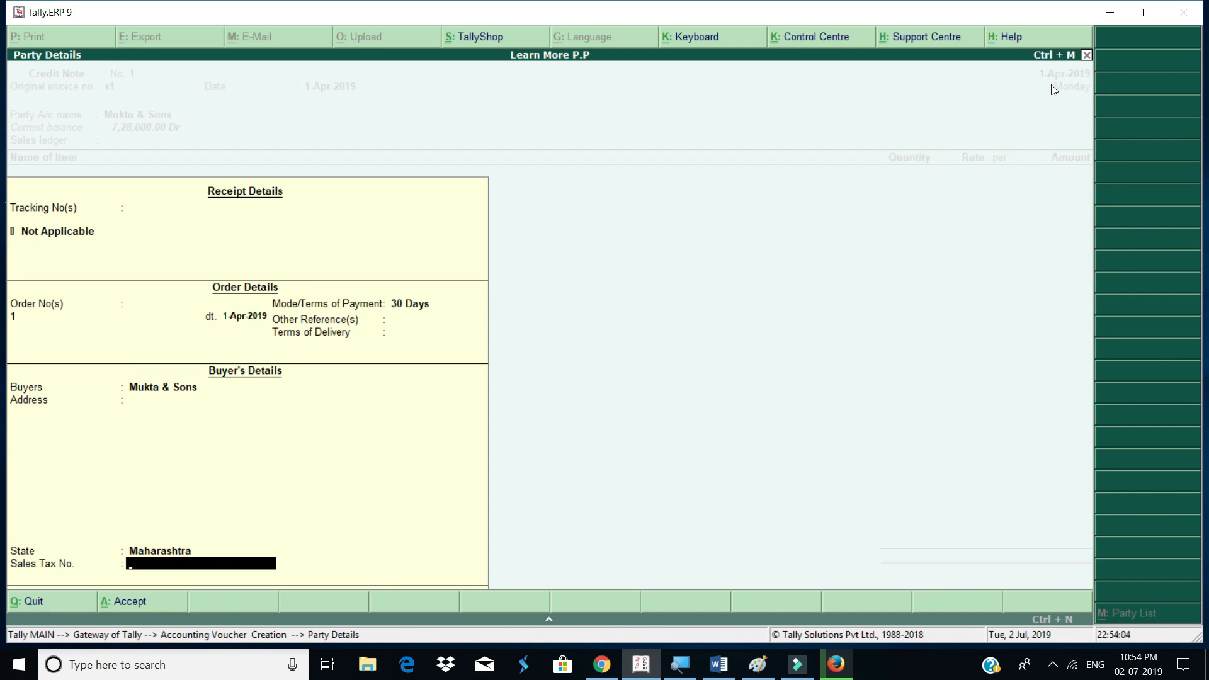
key("Return")
key("Return")
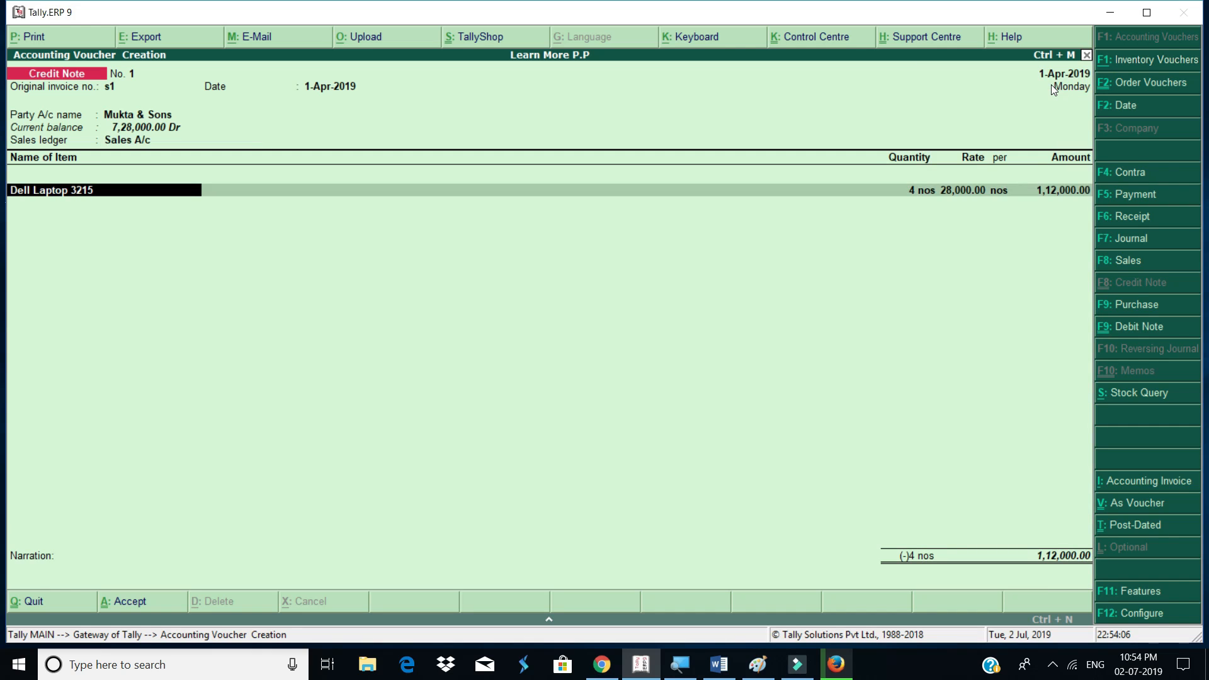
Set the returned quantity of Dell Laptop 3215 to 2 nos in the Dadar godown, keeping the 28,000.00 rate.
key("Return")
key("Return")
key("Return")
key("Return")
key("BackSpace")
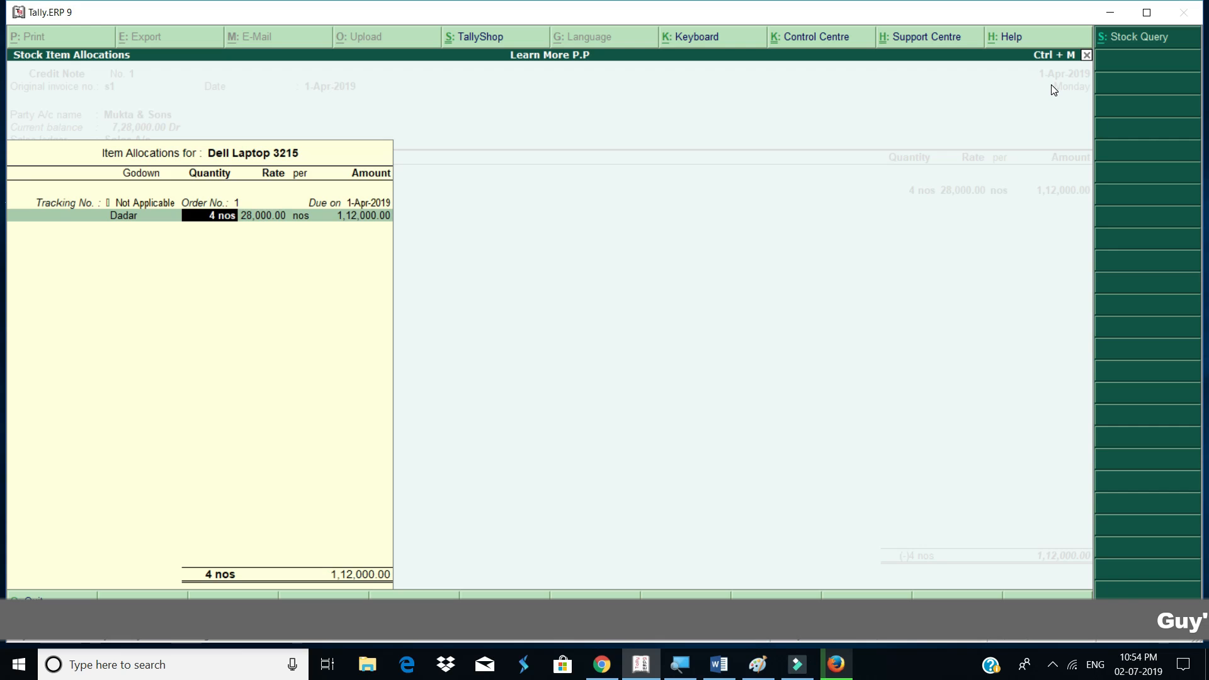
type("2")
key("Return")
key("Return")
key("Return")
key("Return")
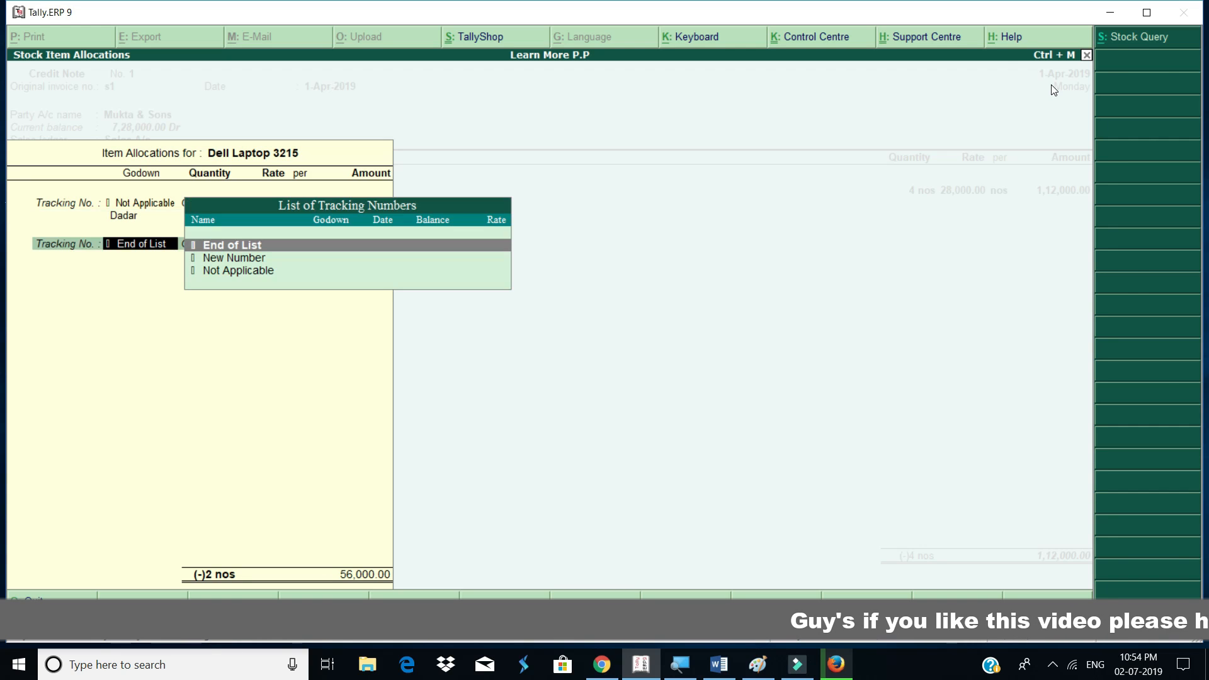
key("Return")
key("Return")
key("Return")
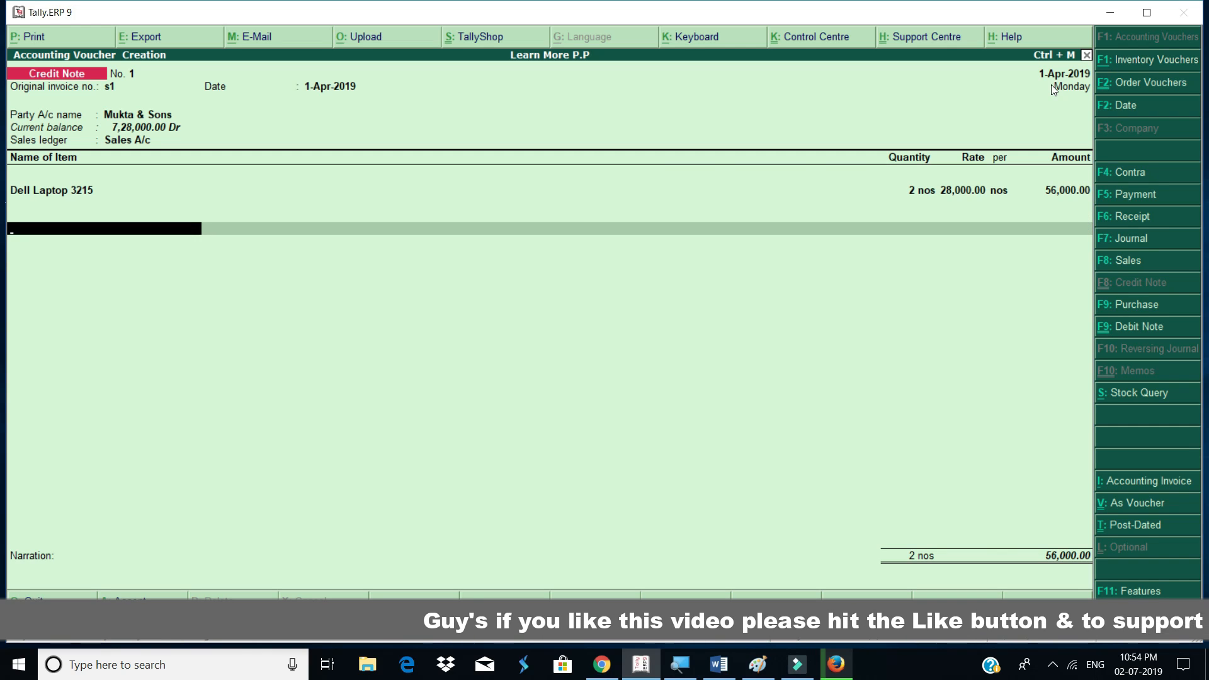
Finish the Credit Note without additional ledgers or a narration and save it.
key("Return")
key("Return")
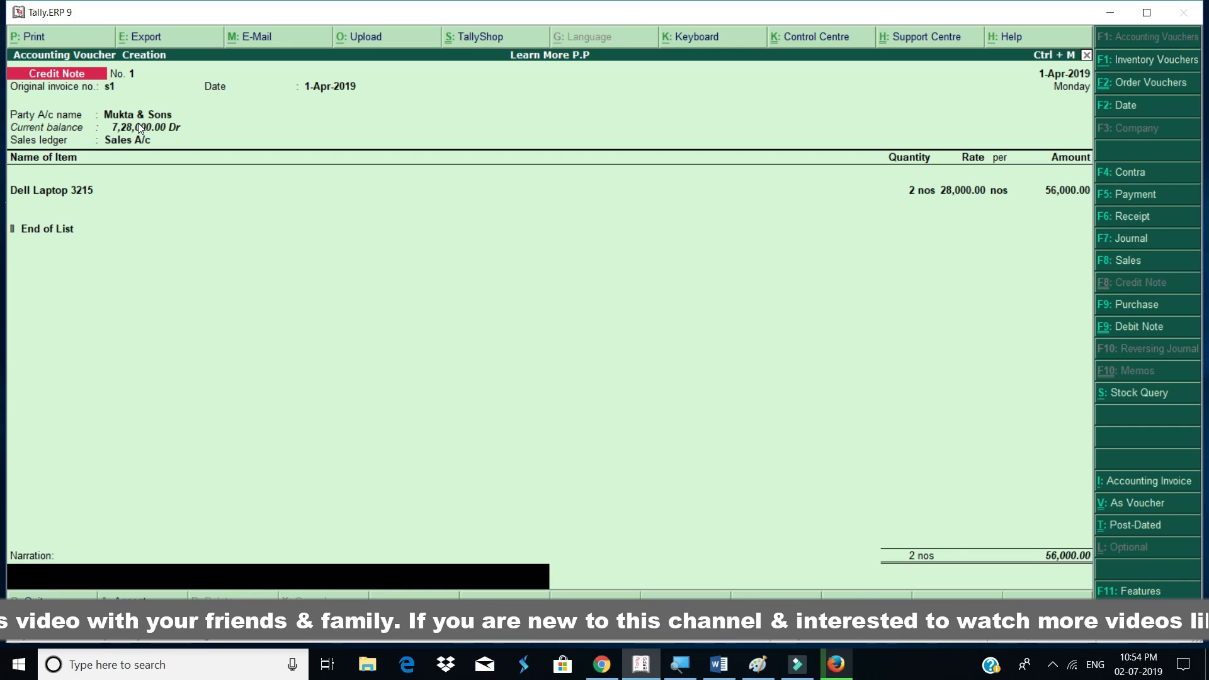
key("Return")
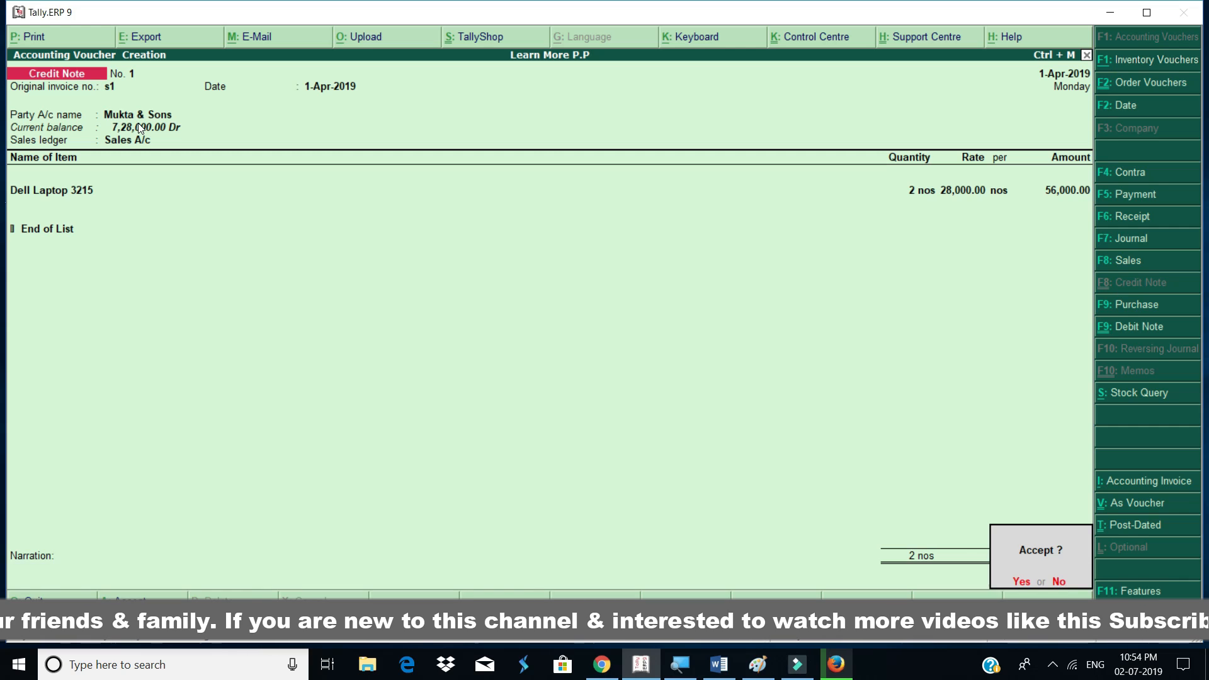
key("Return")
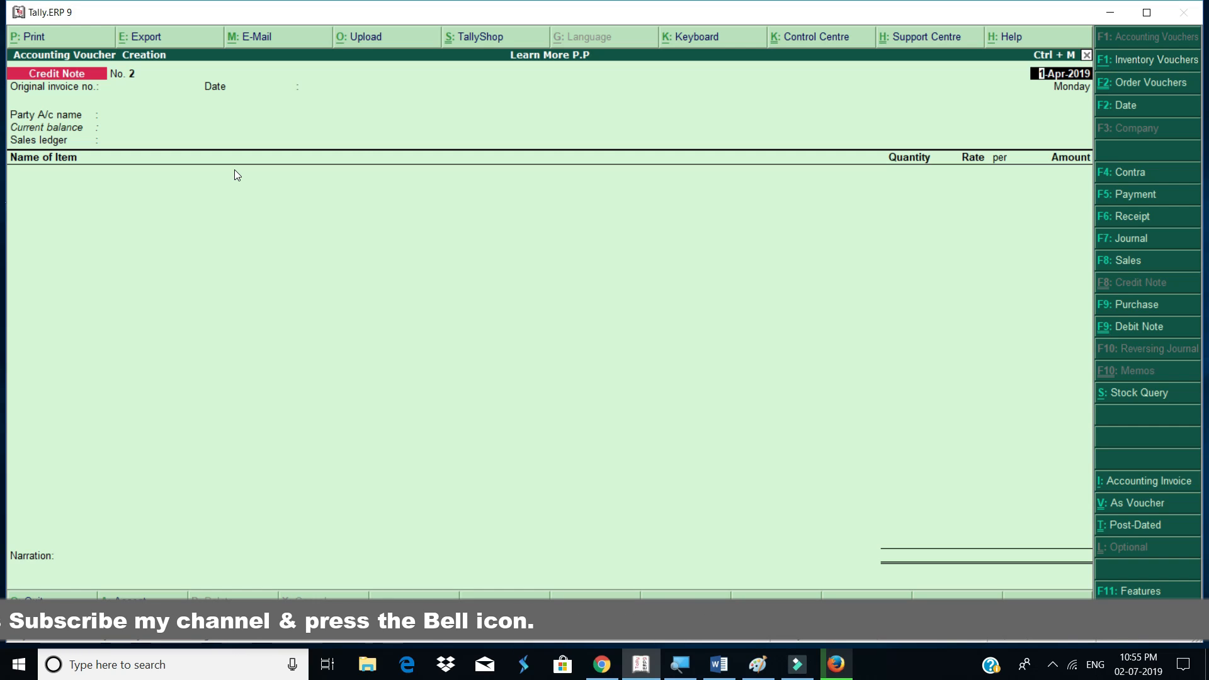
Leave Credit Note creation without starting another voucher and open the Stock Summary report.
key("Escape")
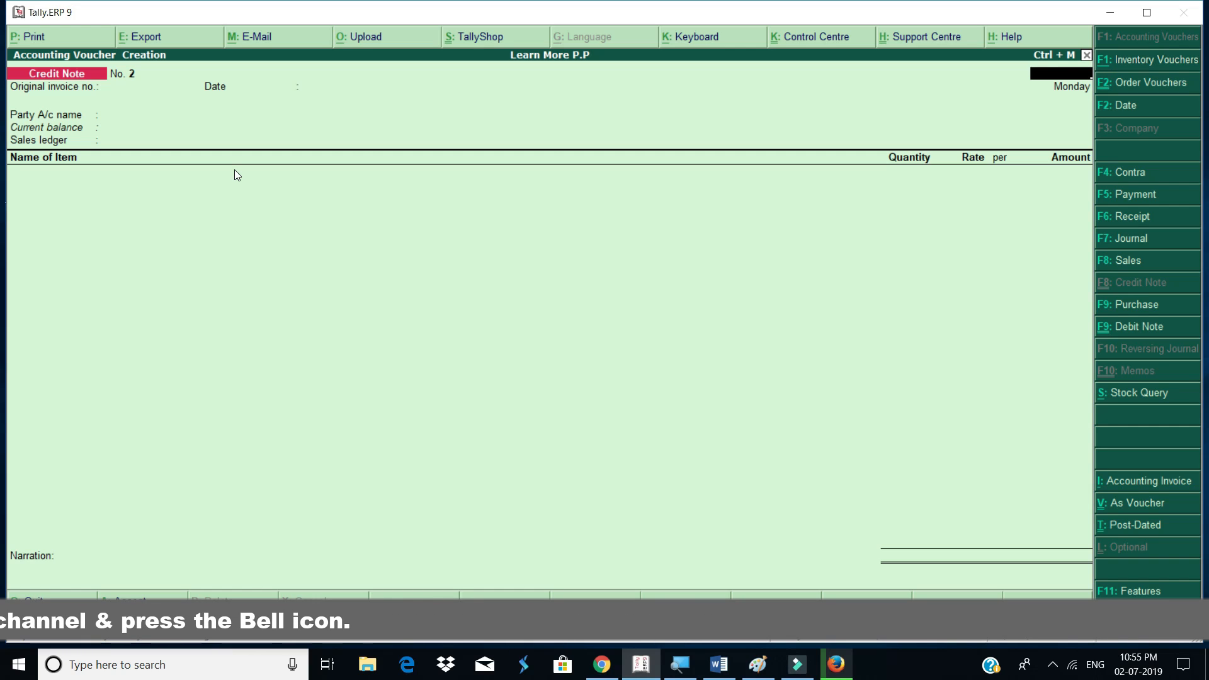
key("Escape")
key("Return")
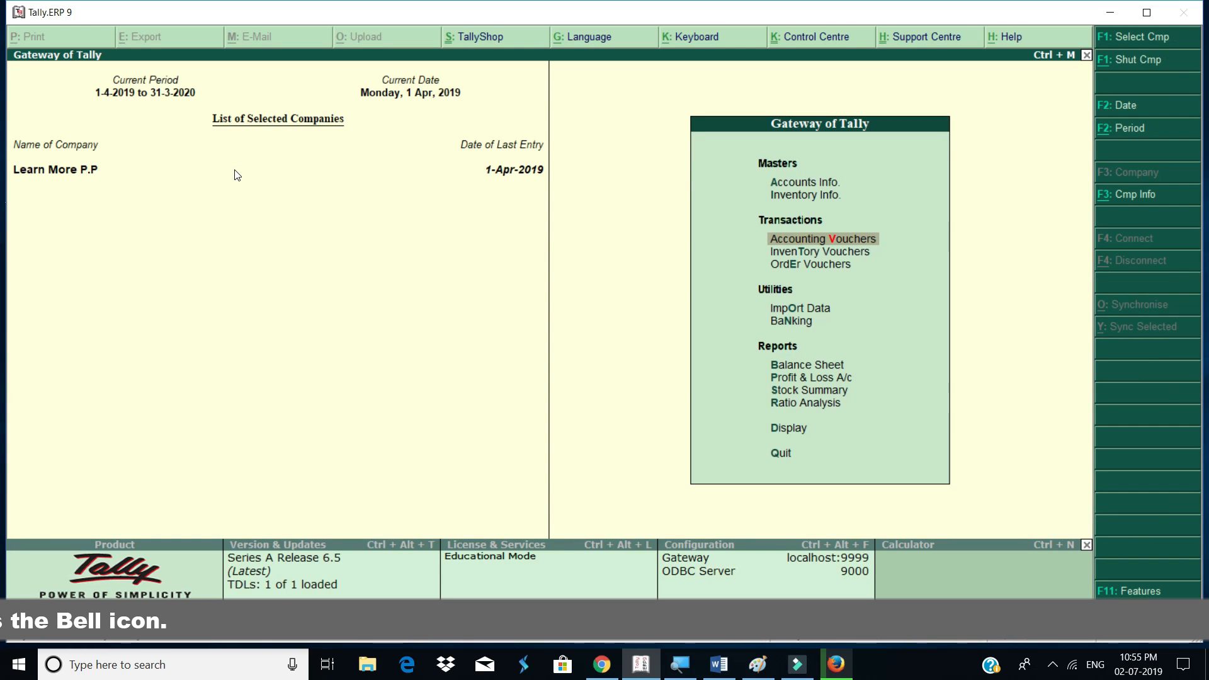
key("Down")
key("Down")
key("Down")
key("Down")
key("Down")
key("Down")
key("Down")
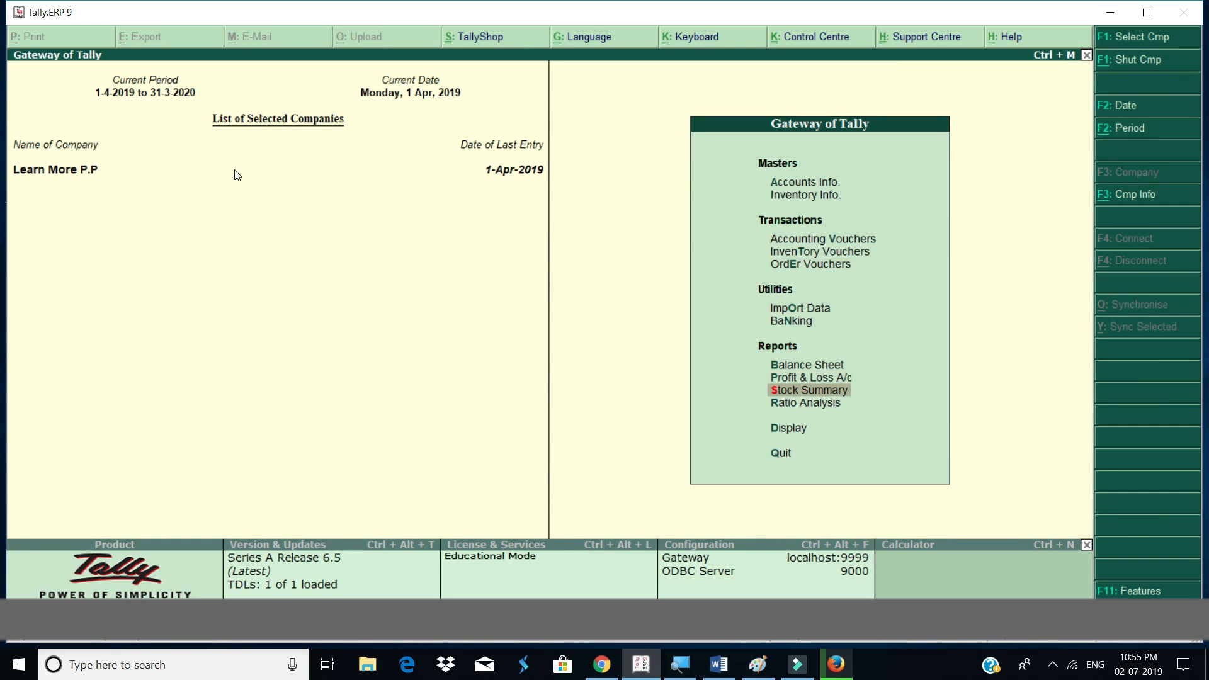
key("Return")
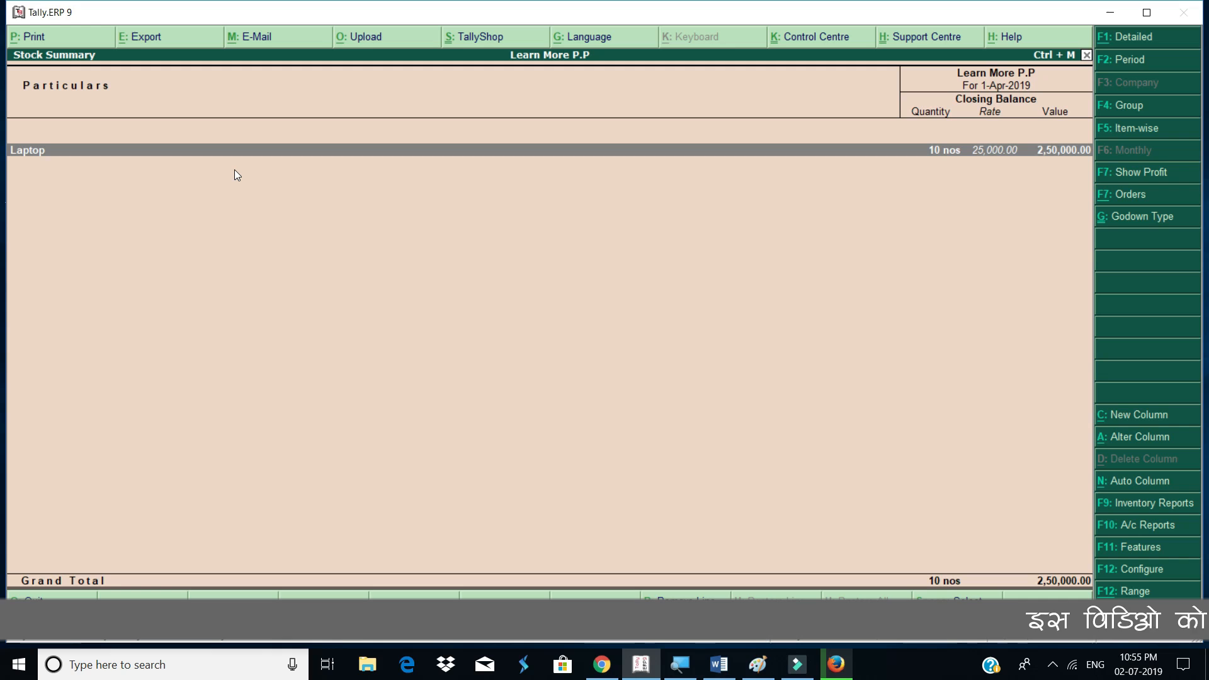
Drill down through the Laptop group and Dell Laptop 3215 to the item's April stock vouchers.
key("Return")
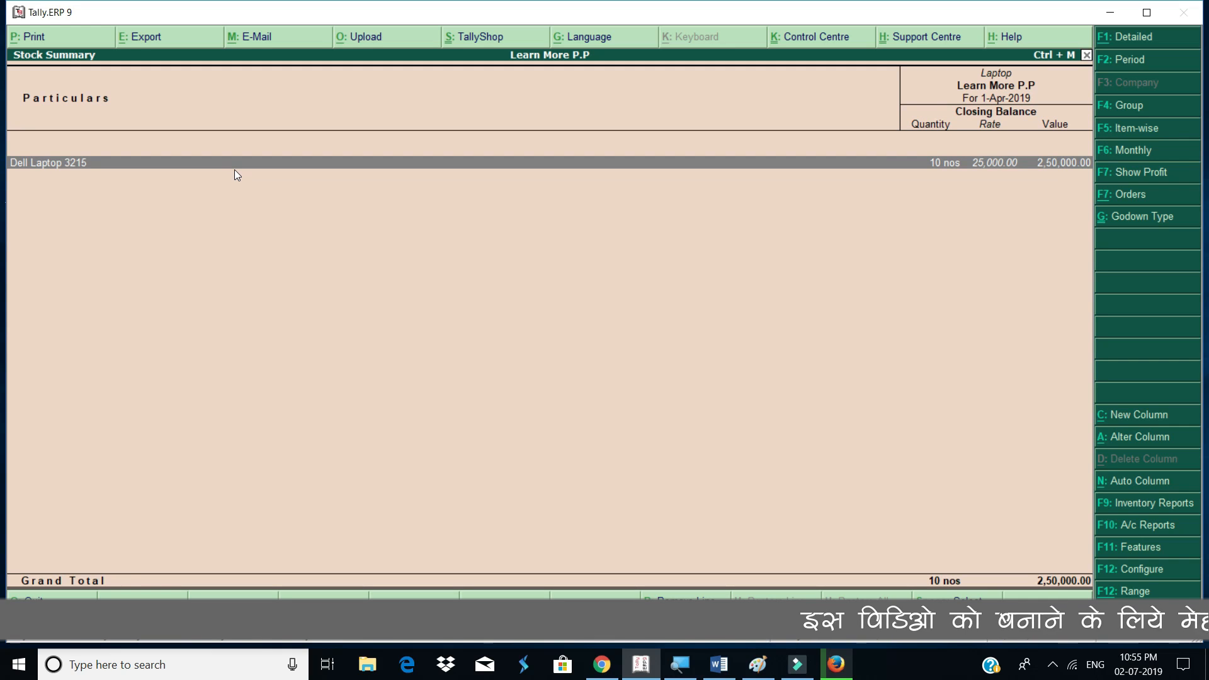
key("Return")
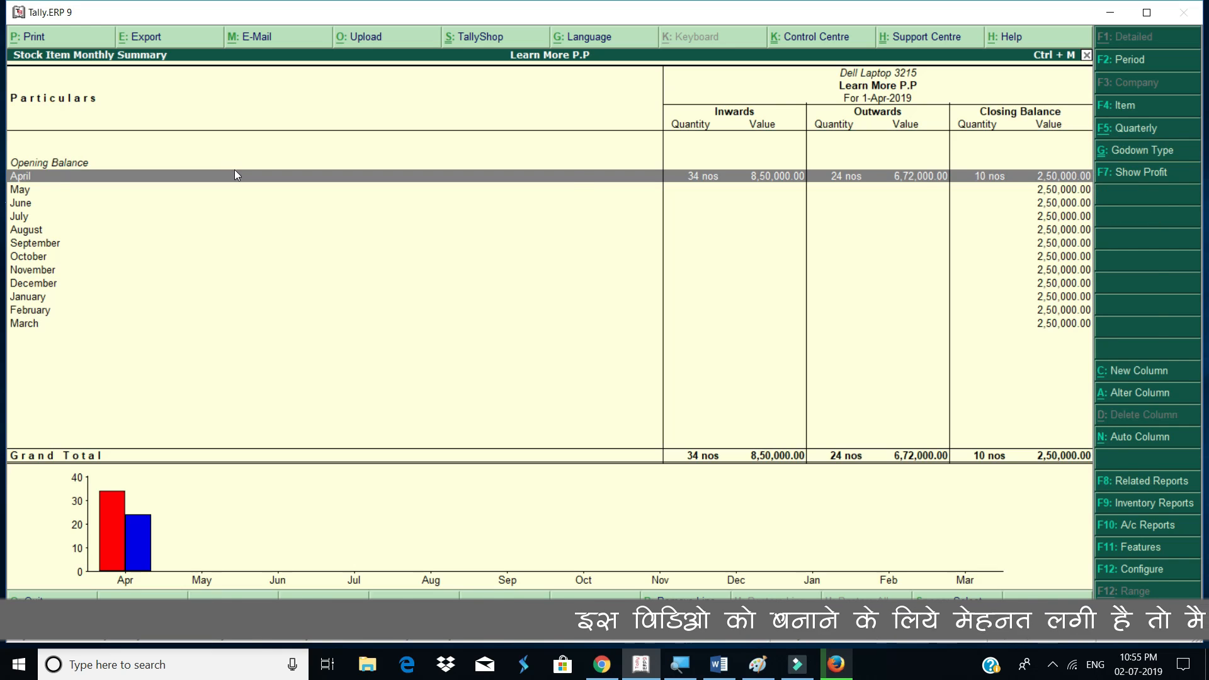
key("Return")
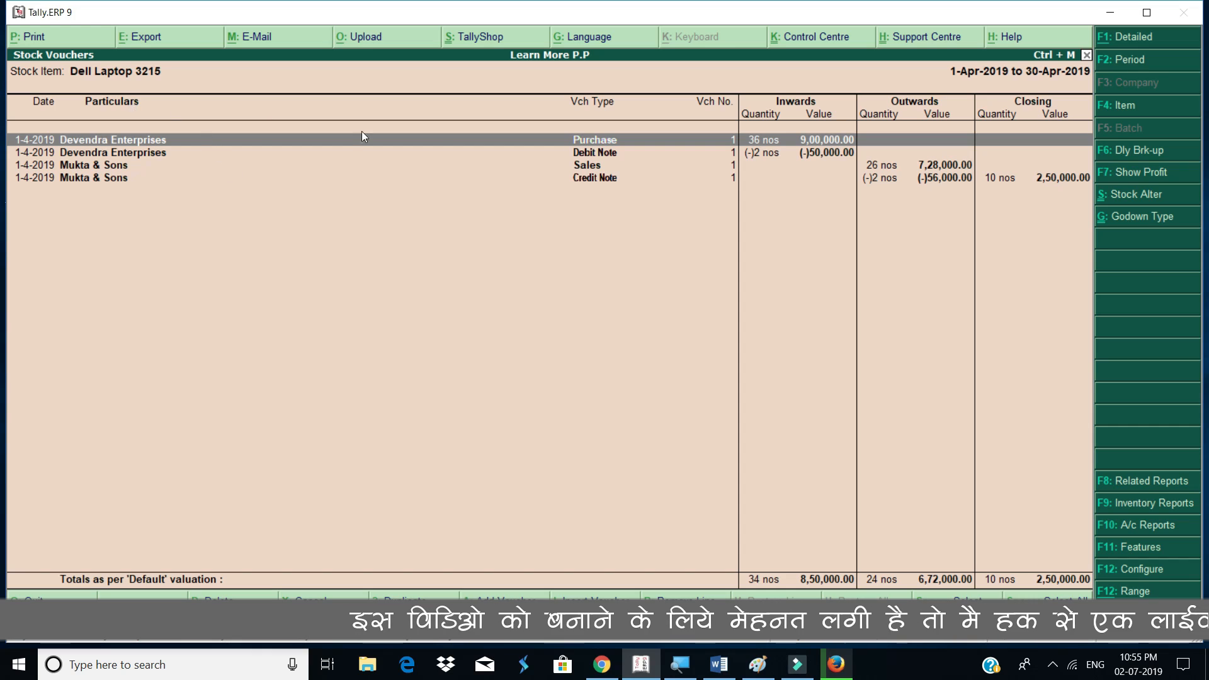
Examine the Purchase, Debit Note, Sales and Credit Note entries for Dell Laptop 3215, comparing inward and outward quantities and values.
left_click(606, 156)
key("Up")
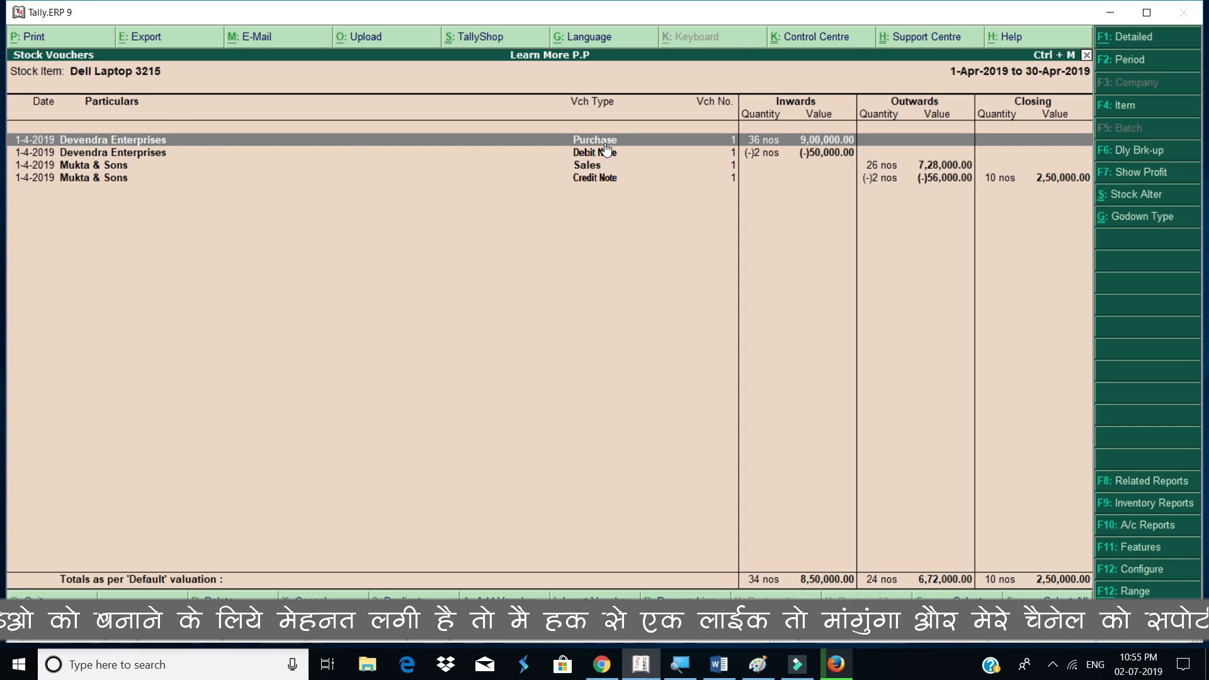
left_click(607, 158)
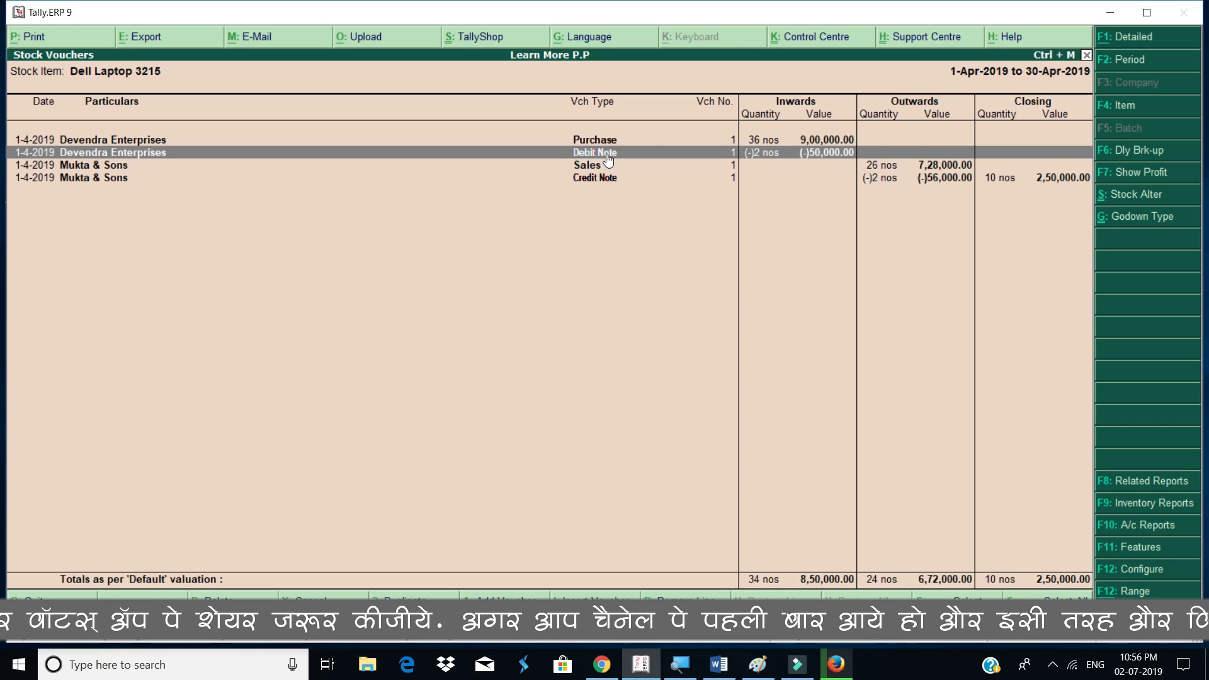
key("Up")
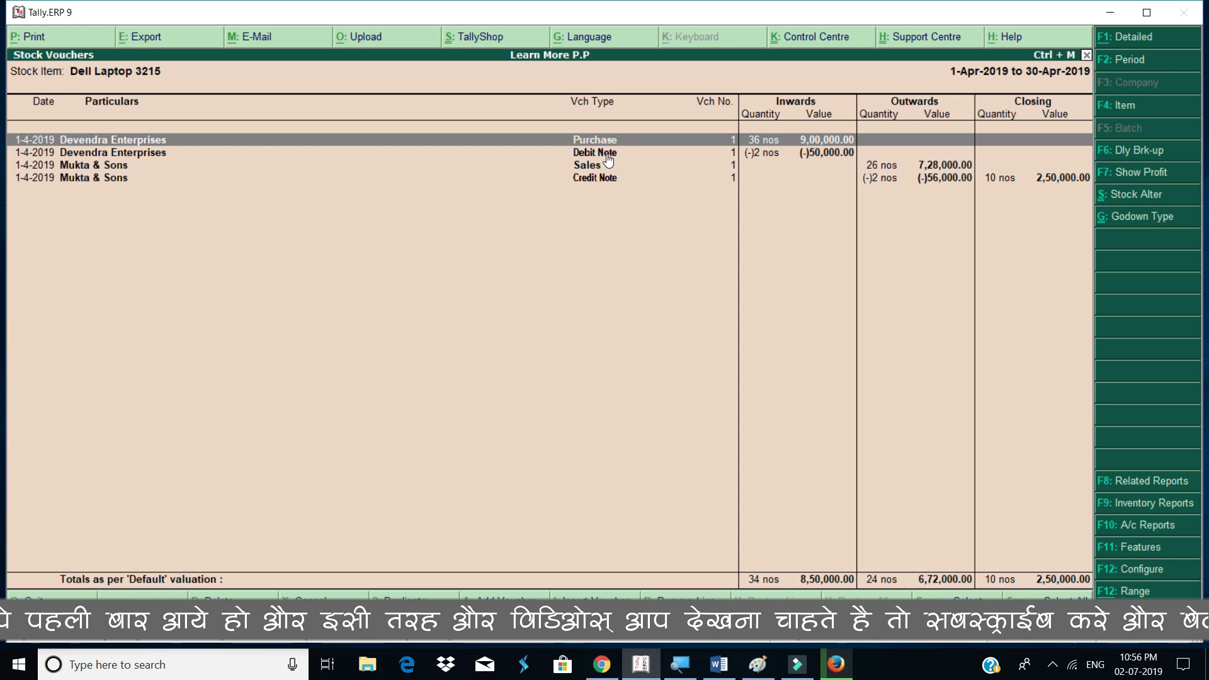
key("Down")
key("Up")
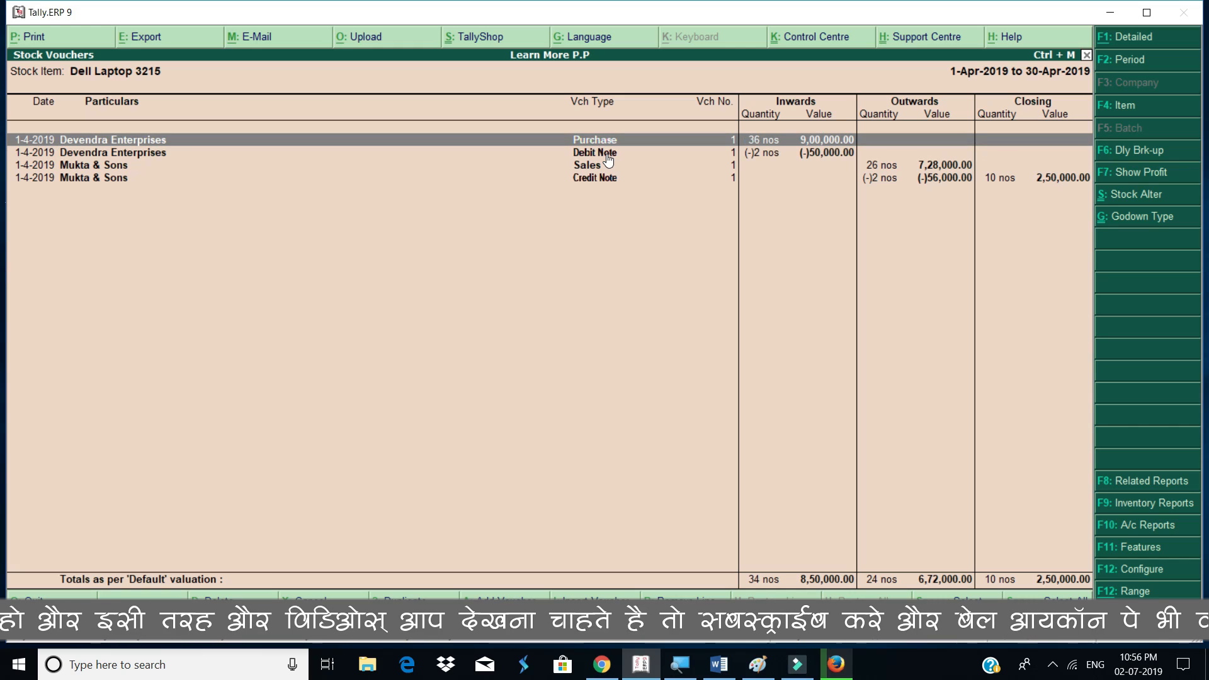
key("Down")
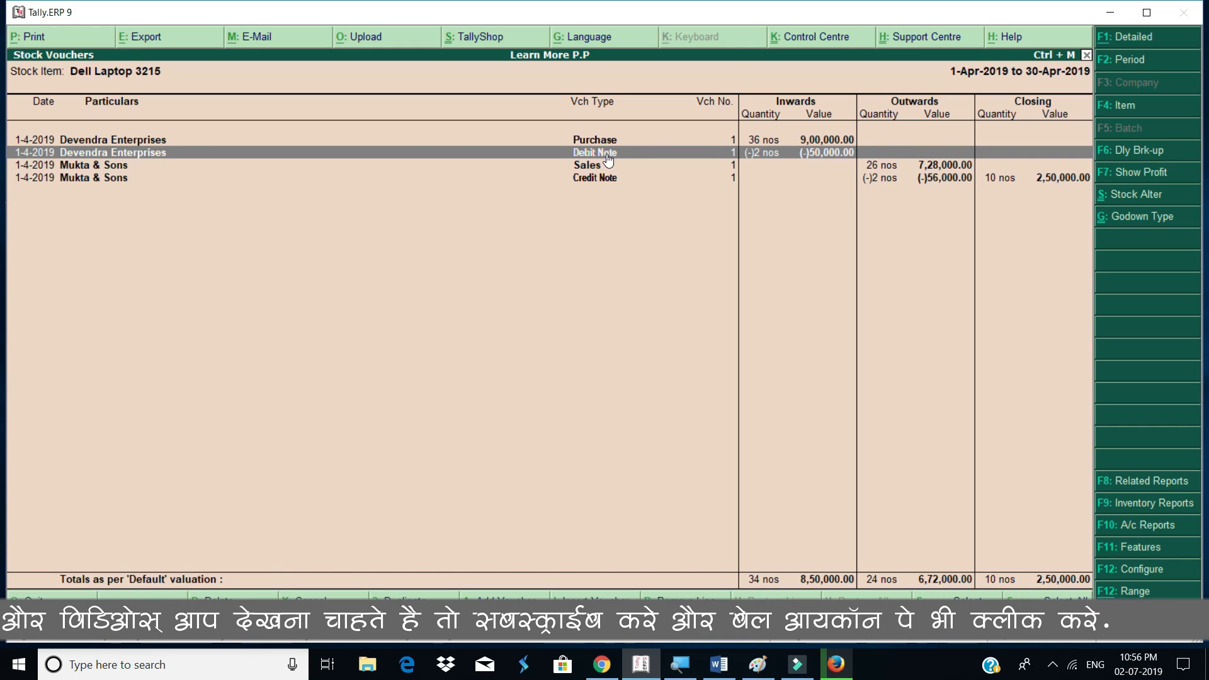
key("Down")
key("Down")
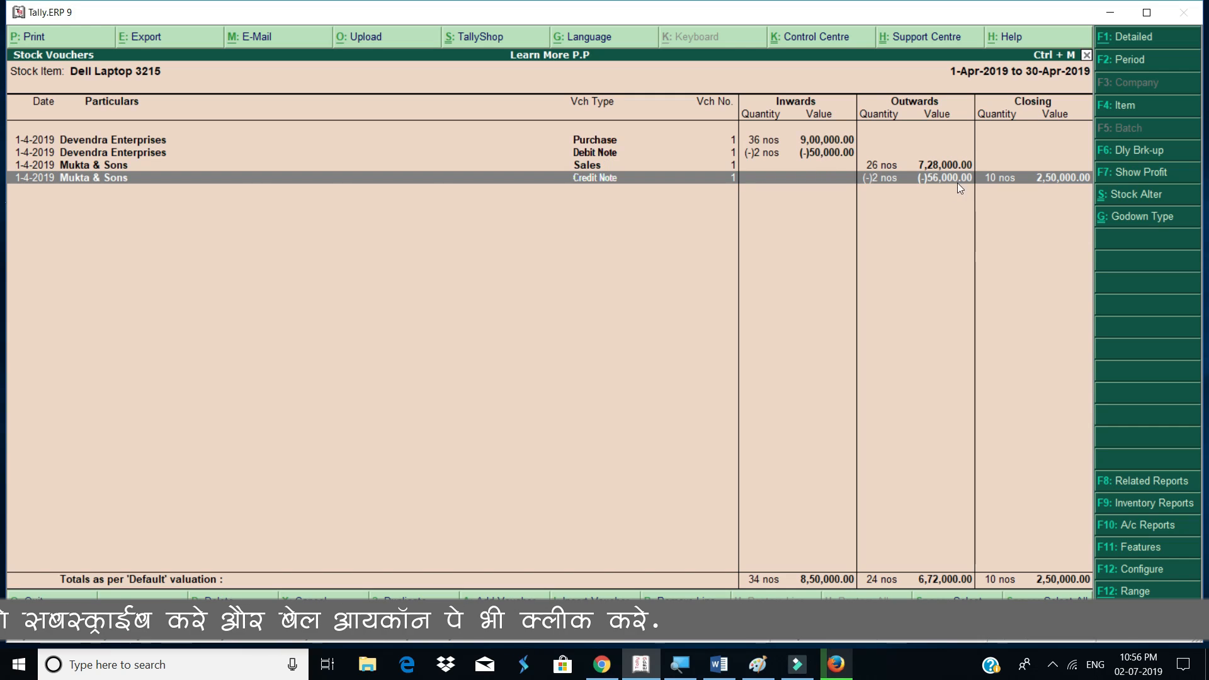
Close the stock reports and open the Day Book to review the vouchers of 1-Apr-2019.
key("Escape")
key("Escape")
key("Escape")
key("Escape")
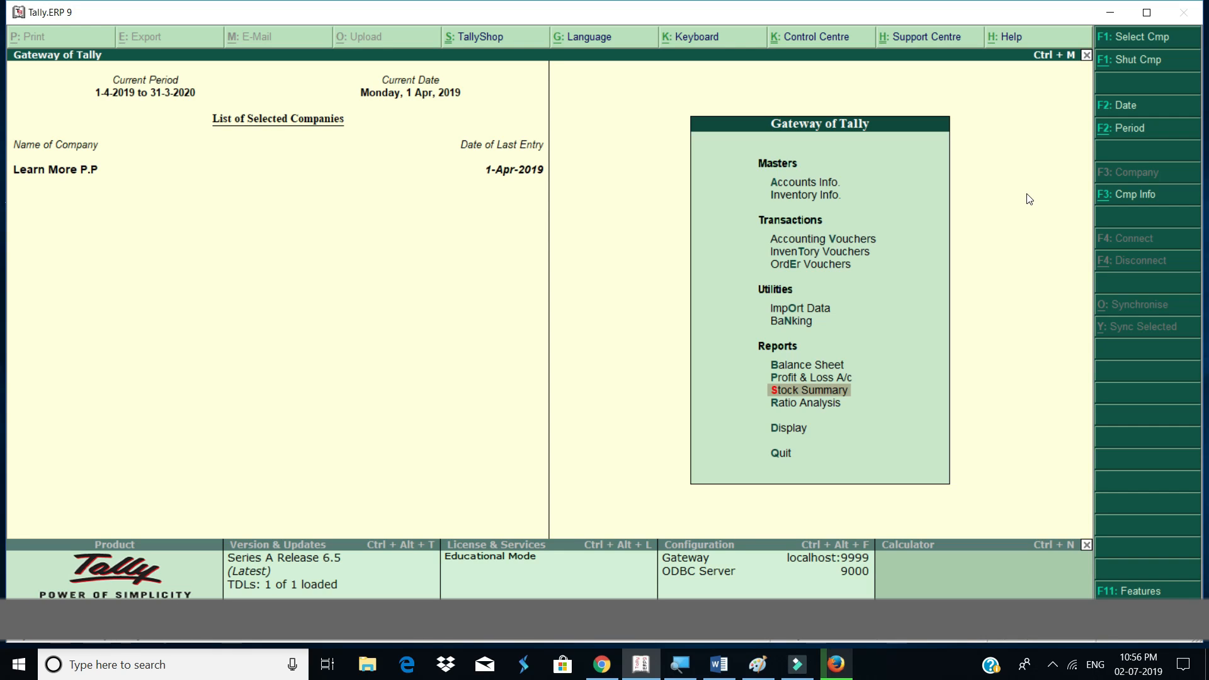
key("Down")
key("Down")
key("Return")
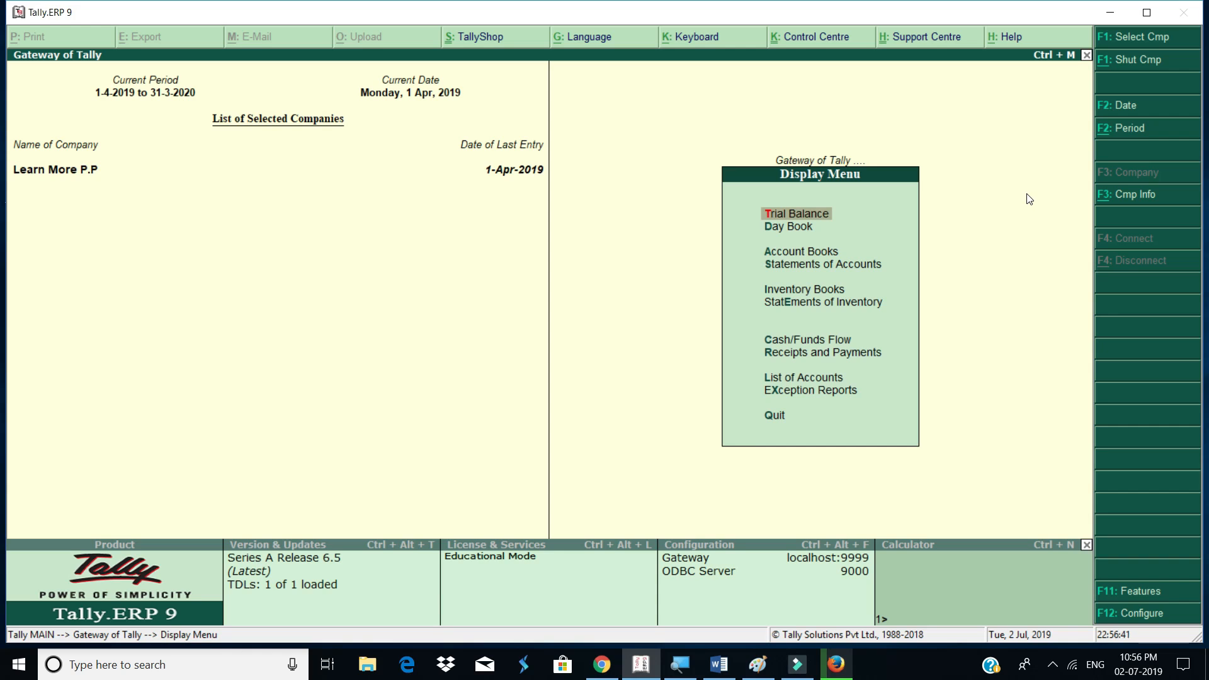
key("Down")
key("Return")
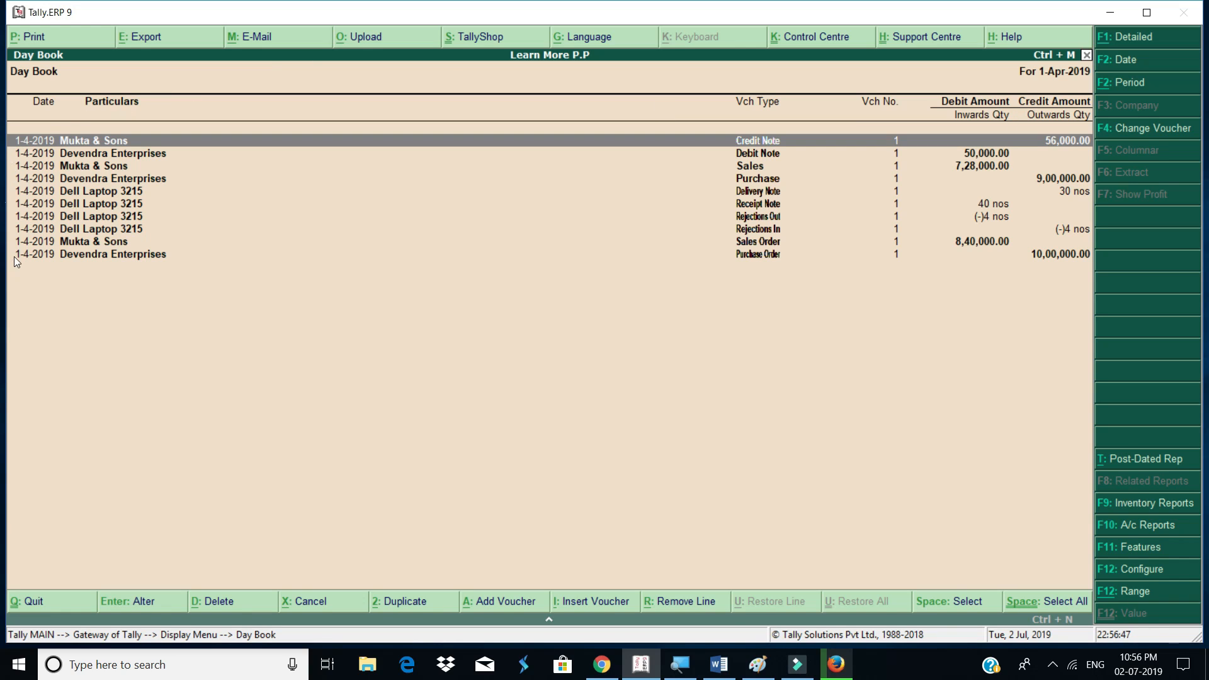
key("alt+F2")
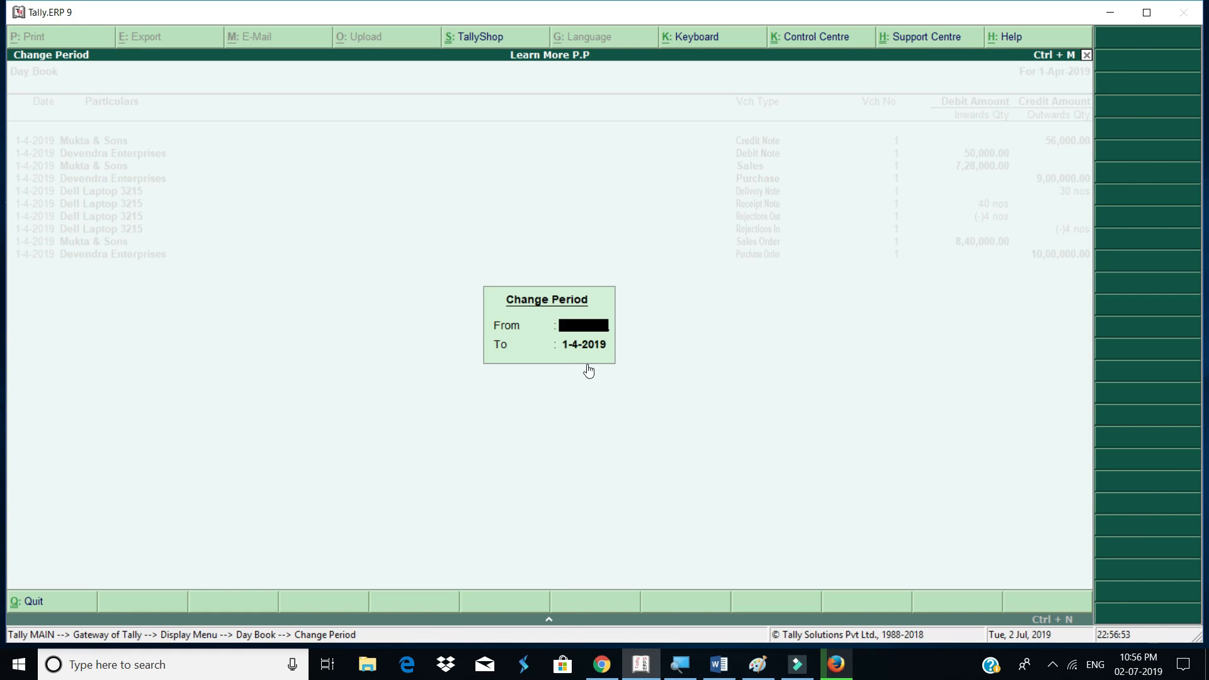
key("Escape")
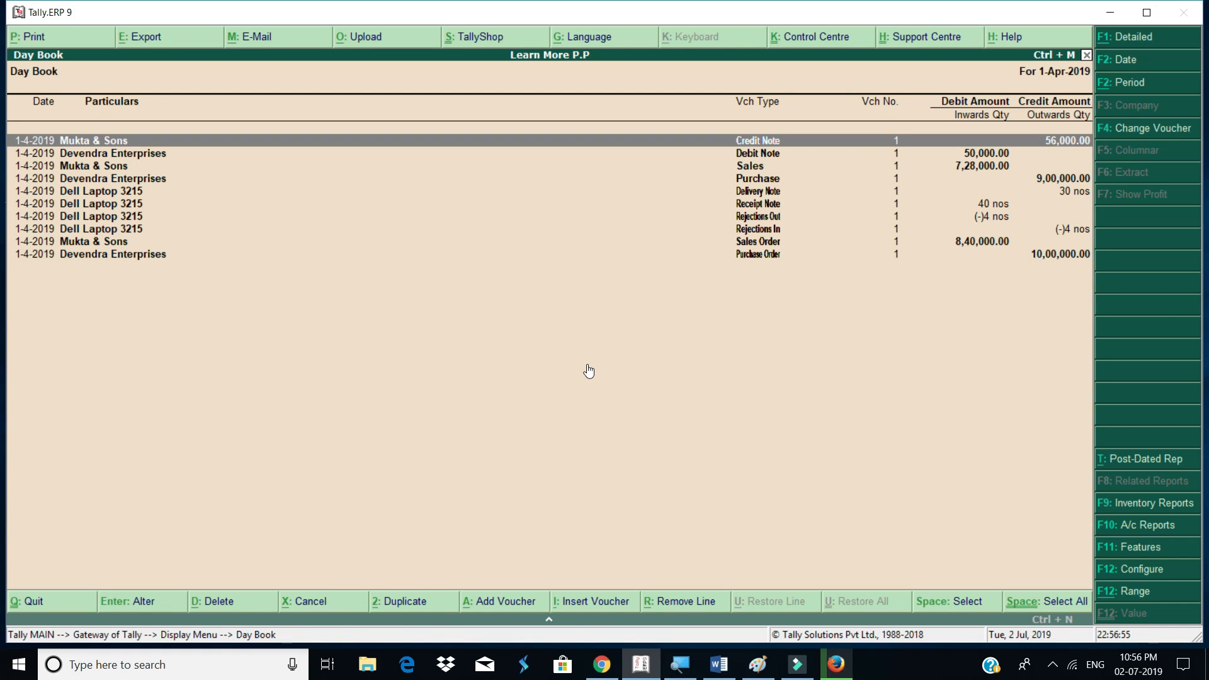